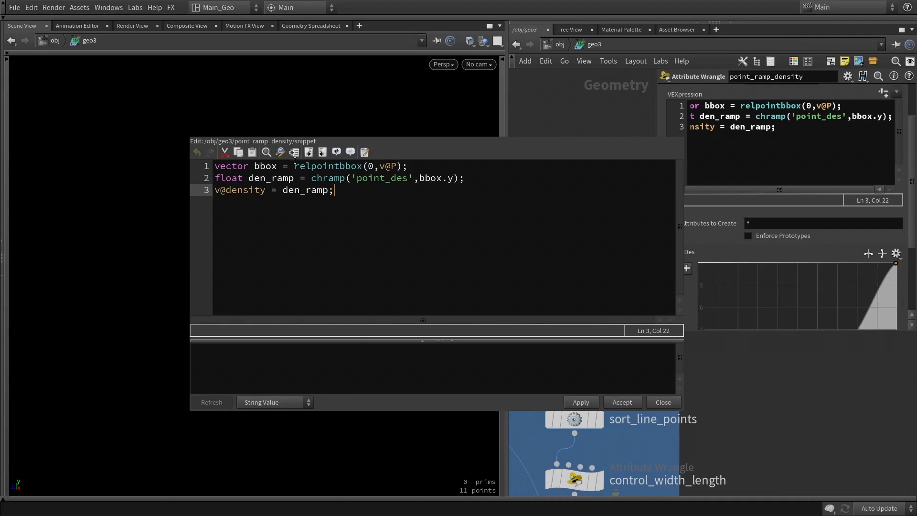
# Review the relpointbbox and chramp lines in the point_ramp_density VEX snippet, including the v@P and bbox.y arguments.
pyautogui.click(332, 167)
pyautogui.doubleClick(342, 166)
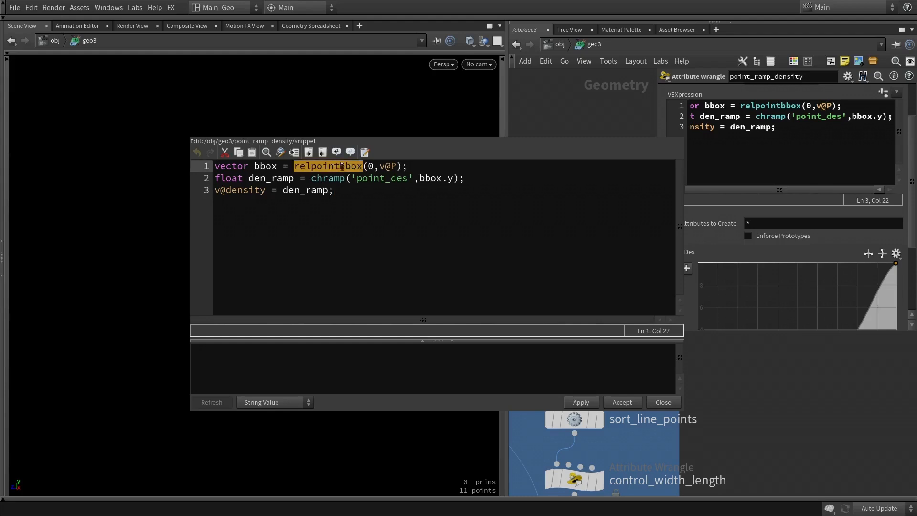
pyautogui.click(371, 167)
pyautogui.moveTo(379, 167); pyautogui.dragTo(394, 170)
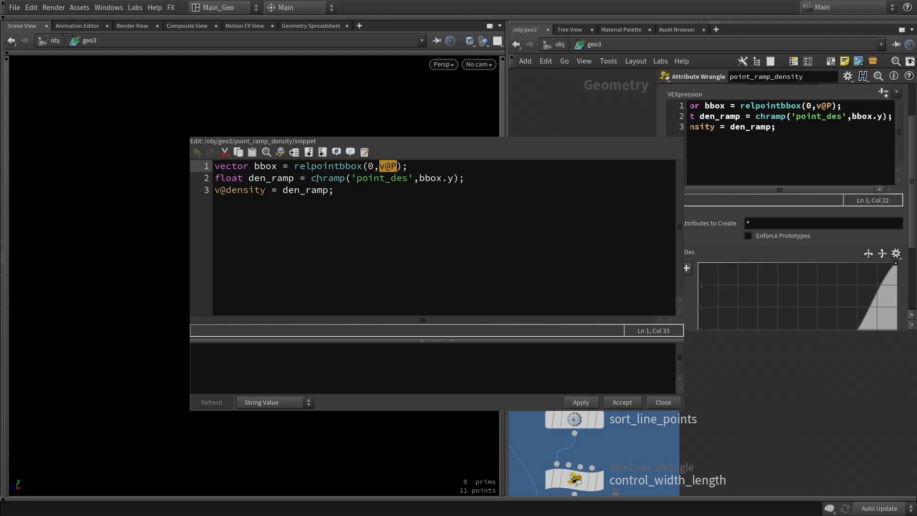
pyautogui.moveTo(310, 178); pyautogui.dragTo(344, 183)
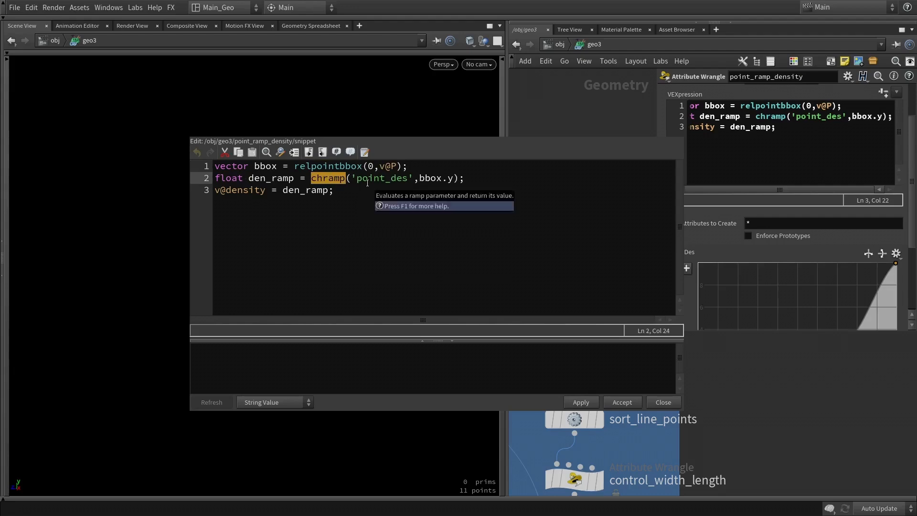
pyautogui.moveTo(358, 179); pyautogui.dragTo(453, 182)
pyautogui.click(417, 179)
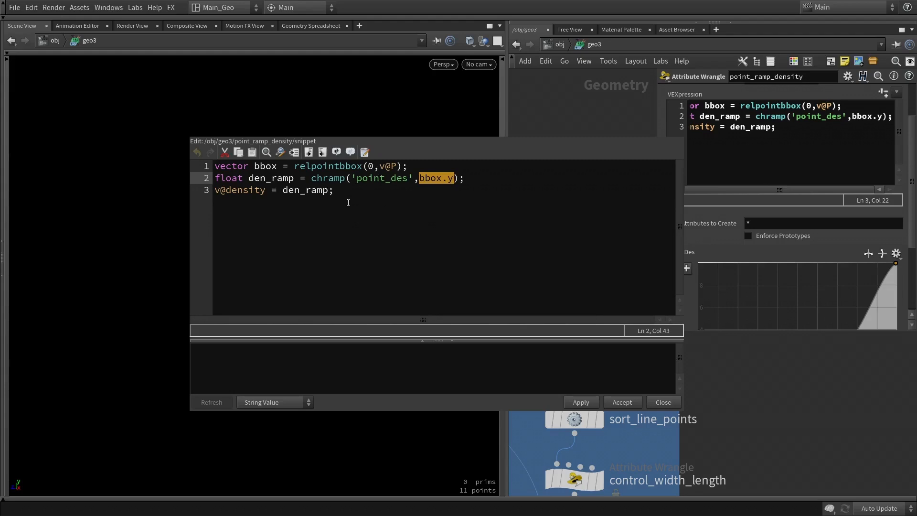
pyautogui.click(348, 202)
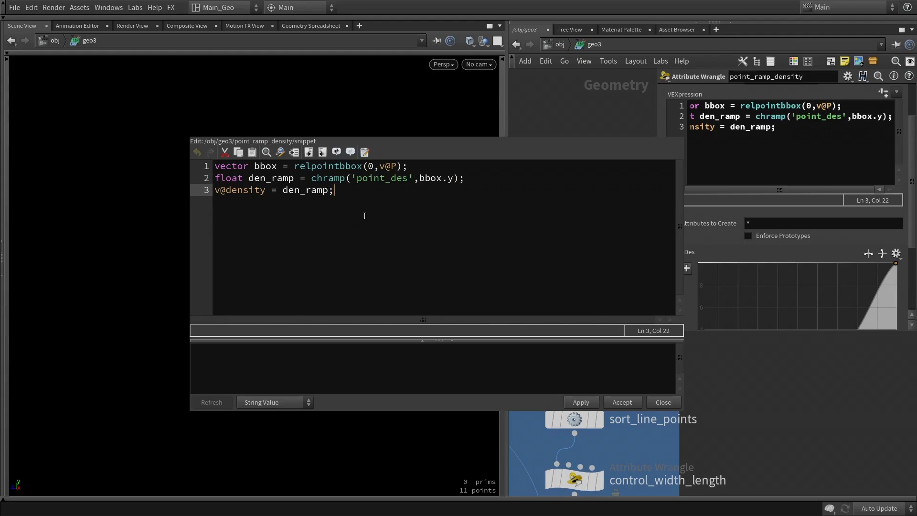
# Examine the v@density assignment on the snippet's third line.
pyautogui.click(222, 190)
pyautogui.moveTo(223, 190); pyautogui.dragTo(265, 190)
pyautogui.click(277, 191)
pyautogui.click(223, 190)
pyautogui.moveTo(266, 190); pyautogui.dragTo(230, 191)
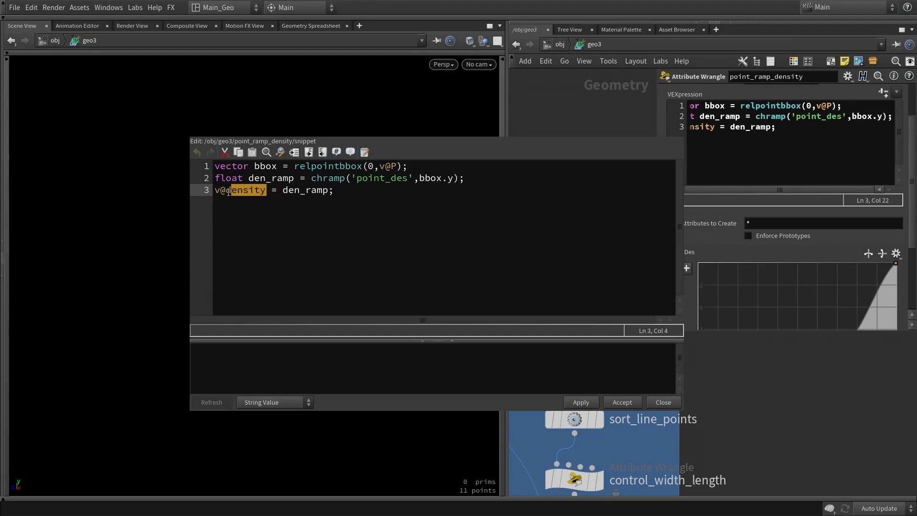
pyautogui.click(353, 212)
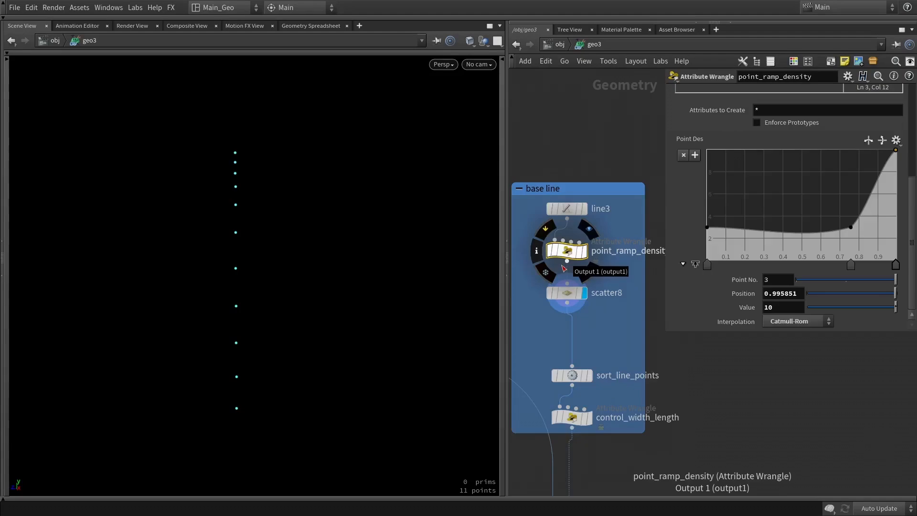
# Review the point_ramp_density wrangle's code and its Point Des ramp parameter.
pyautogui.scroll(3, 715, 142)
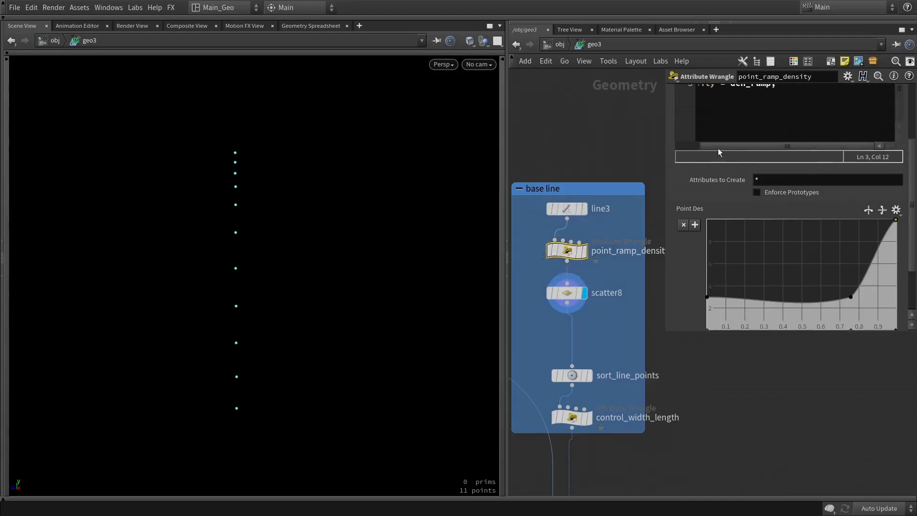
pyautogui.scroll(4, 720, 147)
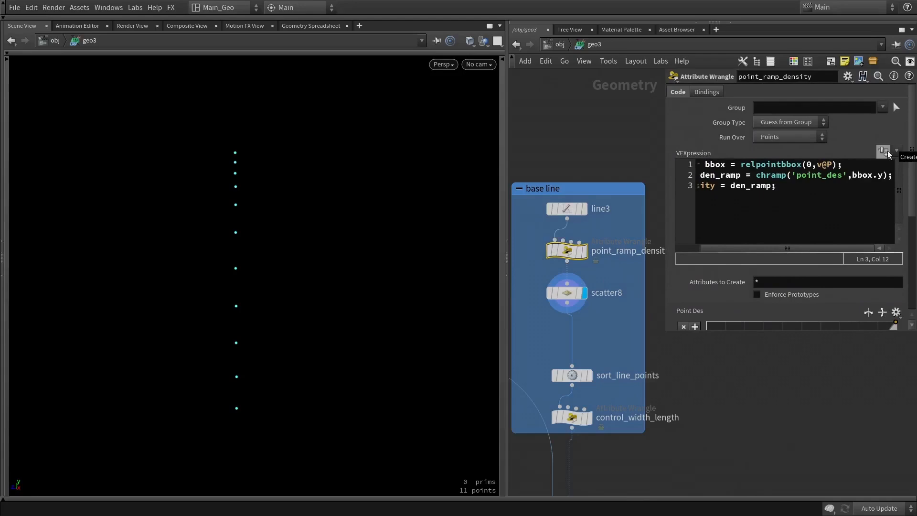
pyautogui.scroll(-4, 734, 277)
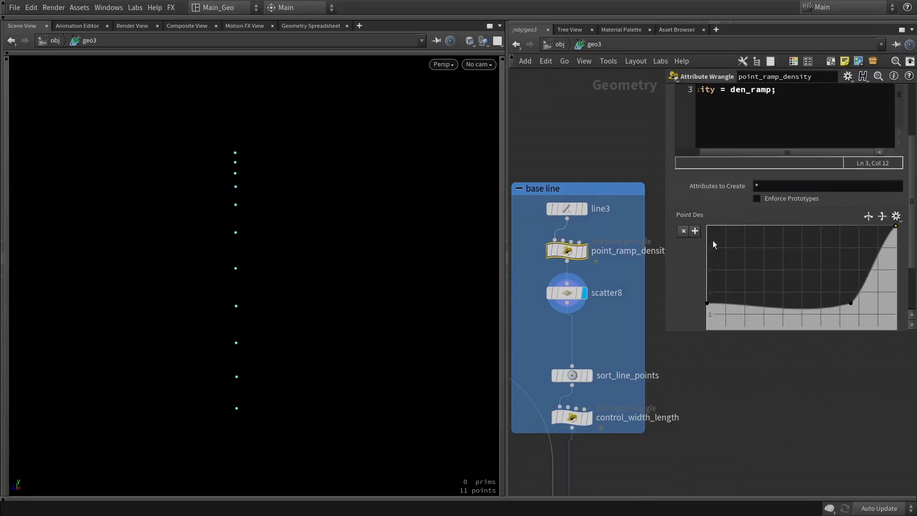
pyautogui.scroll(-2, 713, 239)
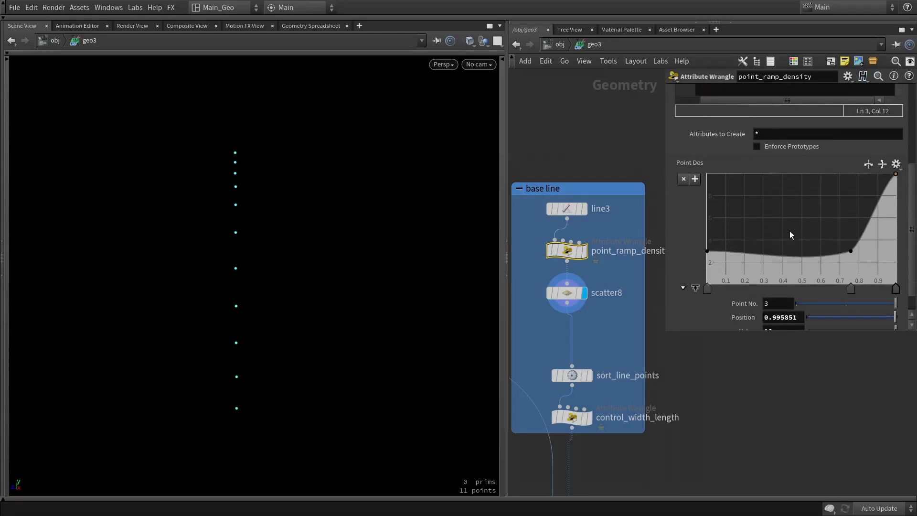
pyautogui.scroll(-1, 678, 225)
pyautogui.moveTo(568, 293)
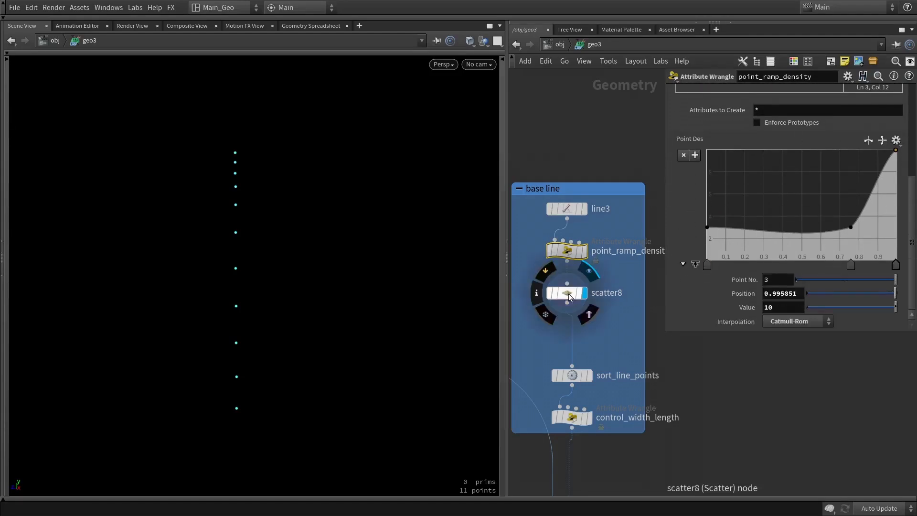
pyautogui.scroll(3, 566, 275)
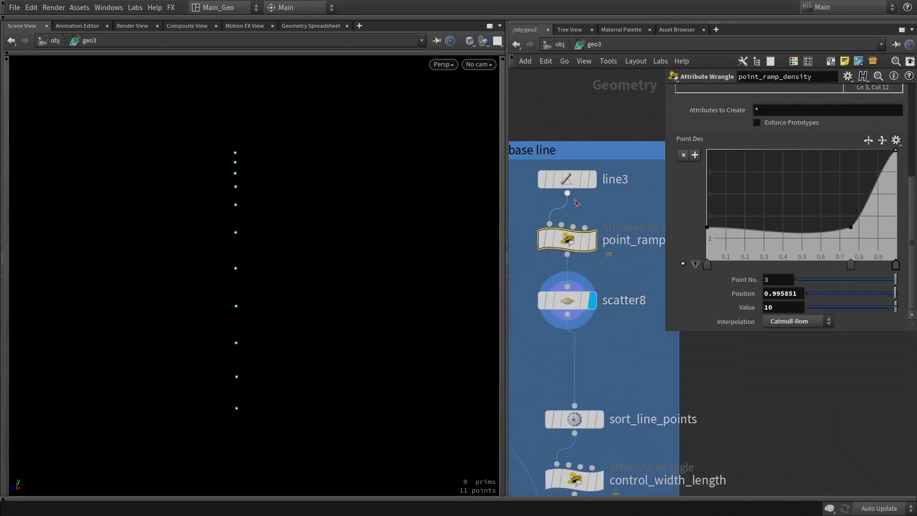
# Inspect the length and point count of the line3 node, and return to the point_ramp_density wrangle.
pyautogui.click(567, 180)
pyautogui.moveTo(803, 151); pyautogui.dragTo(834, 161)
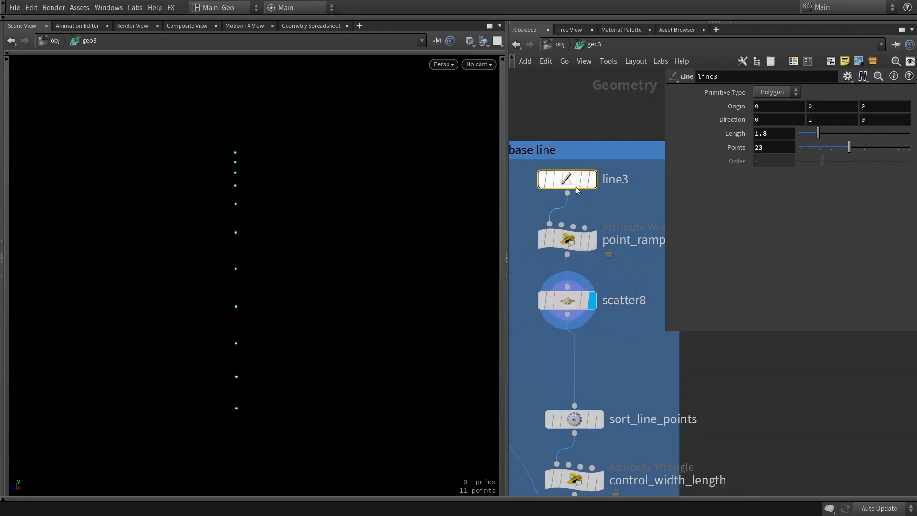
pyautogui.moveTo(571, 294)
pyautogui.click(552, 240)
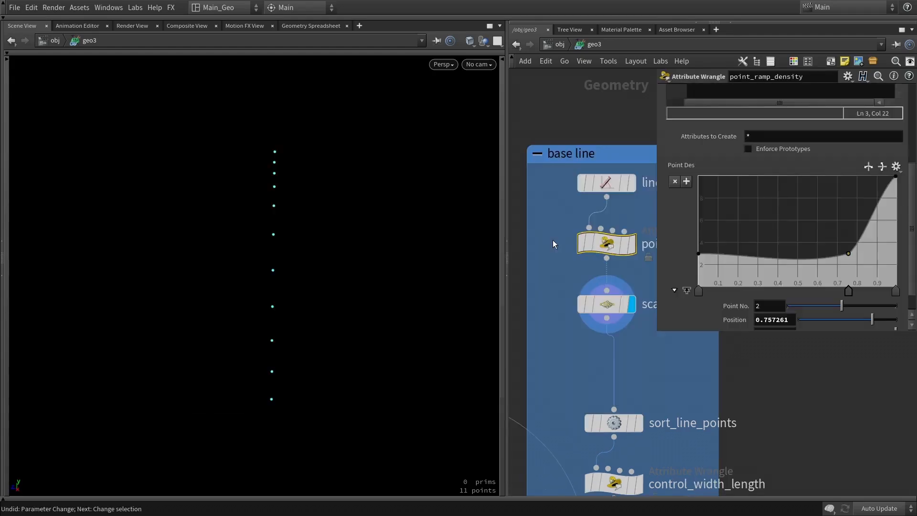
# Inspect the Density Attribute and Force Total Count settings of the scatter8 node.
pyautogui.click(604, 304)
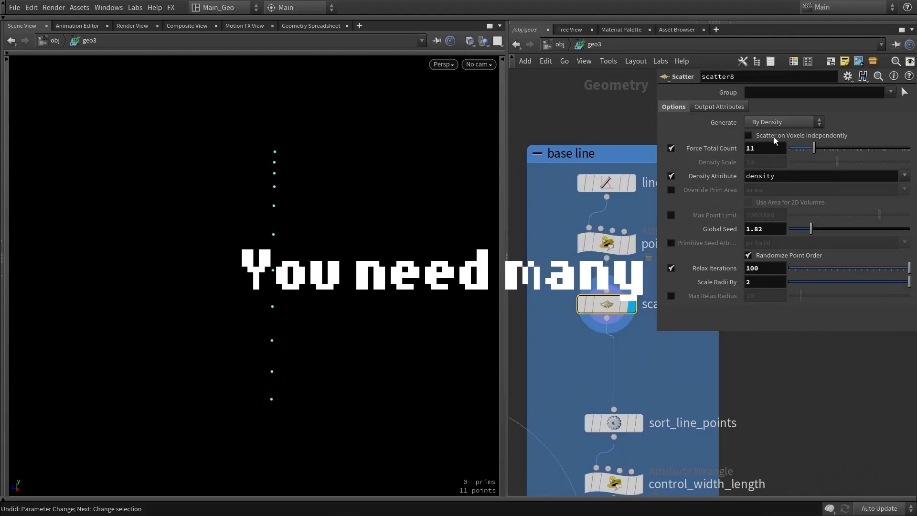
pyautogui.moveTo(776, 175); pyautogui.dragTo(745, 176)
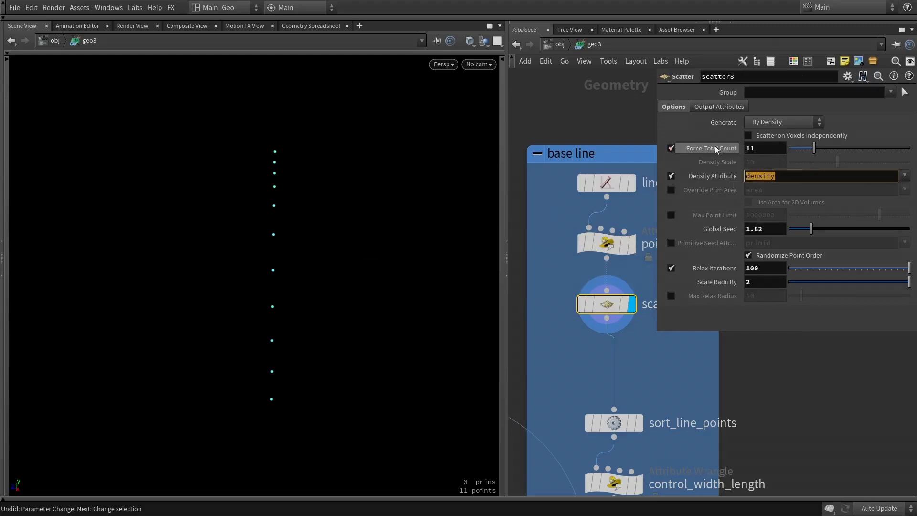
pyautogui.doubleClick(764, 147)
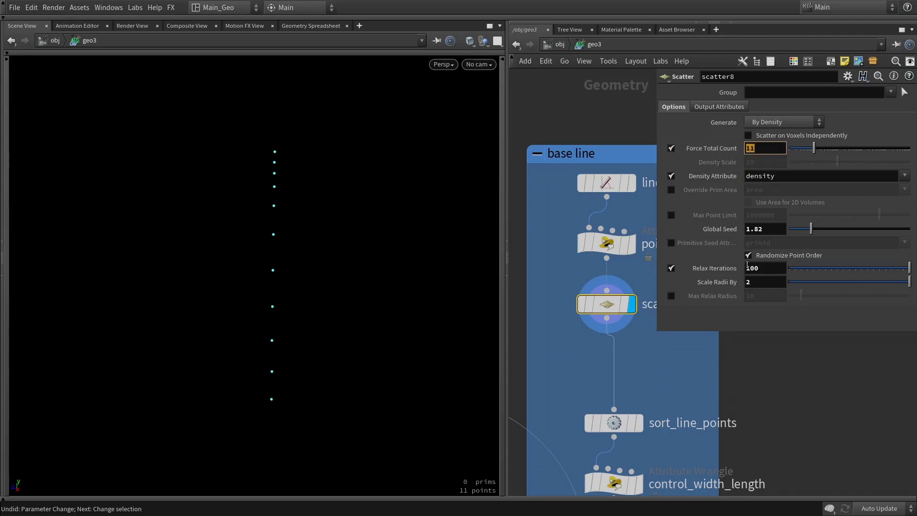
# Examine the second control point of the Point Des ramp on point_ramp_density, including its value setting.
pyautogui.click(611, 240)
pyautogui.scroll(-1, 815, 239)
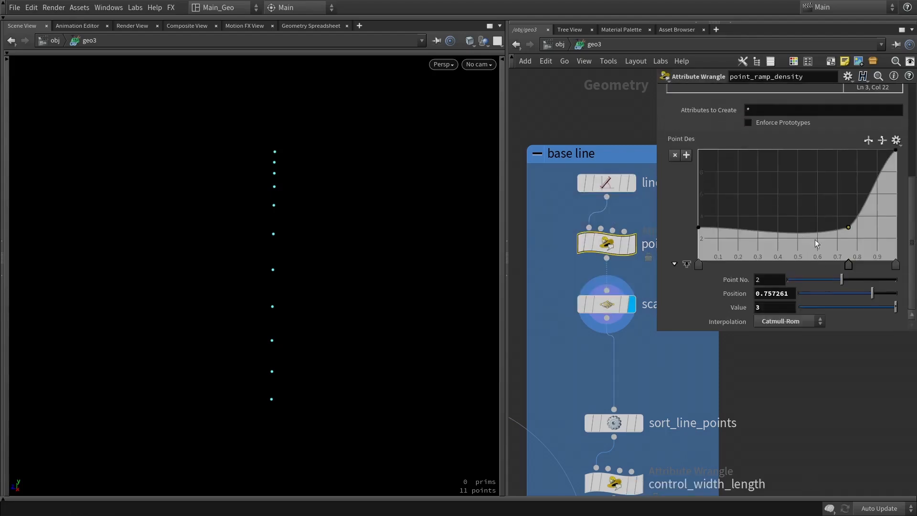
pyautogui.scroll(1, 821, 251)
pyautogui.scroll(-1, 838, 264)
pyautogui.moveTo(834, 306); pyautogui.dragTo(914, 307)
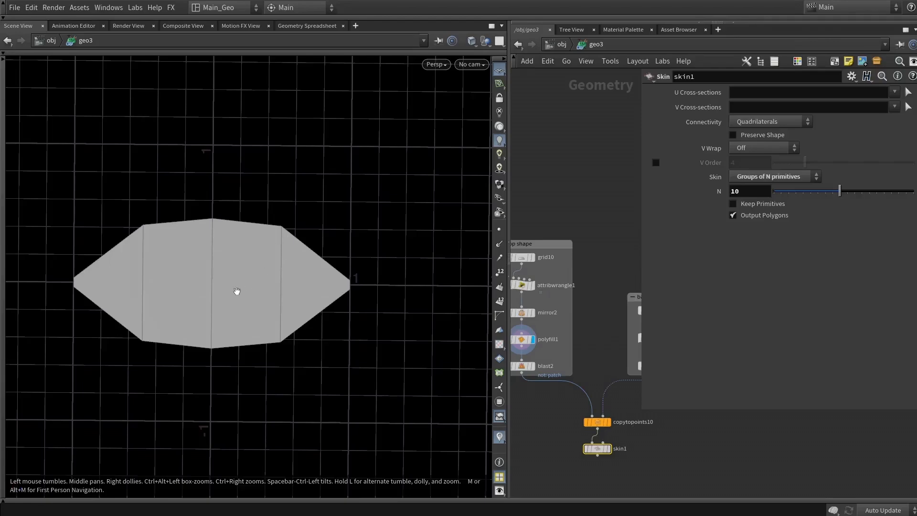
# Inspect the flat top shape in the viewport and the settings of its grid10 source node.
pyautogui.moveTo(235, 291); pyautogui.dragTo(286, 254)
pyautogui.scroll(2, 521, 263)
pyautogui.moveTo(586, 273); pyautogui.dragTo(617, 276, button='middle')
pyautogui.scroll(1, 543, 275)
pyautogui.click(561, 257)
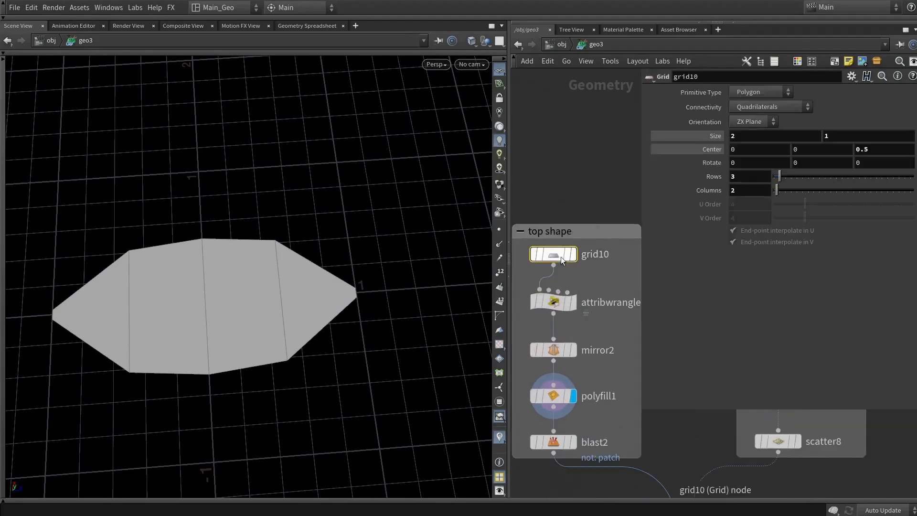
# Review the bounding-box and sign lines in the VEX code of attribwrangle1.
pyautogui.click(554, 301)
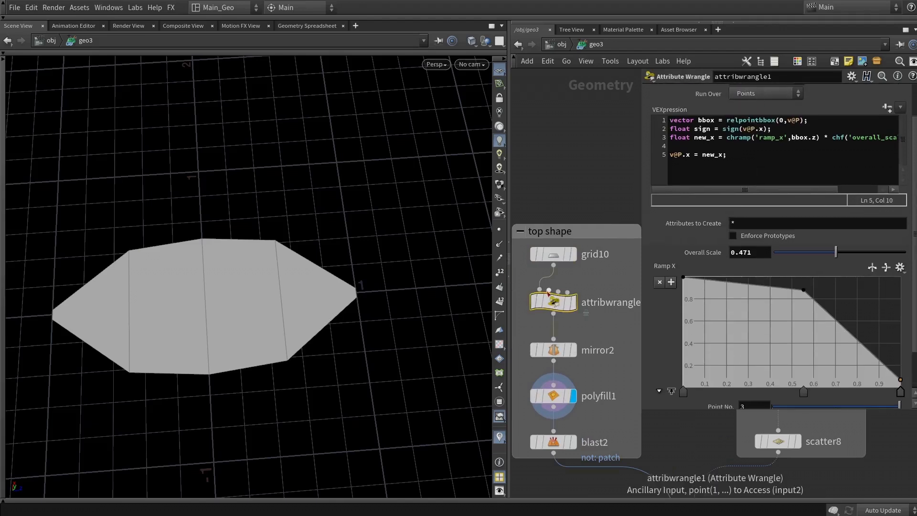
pyautogui.moveTo(564, 262)
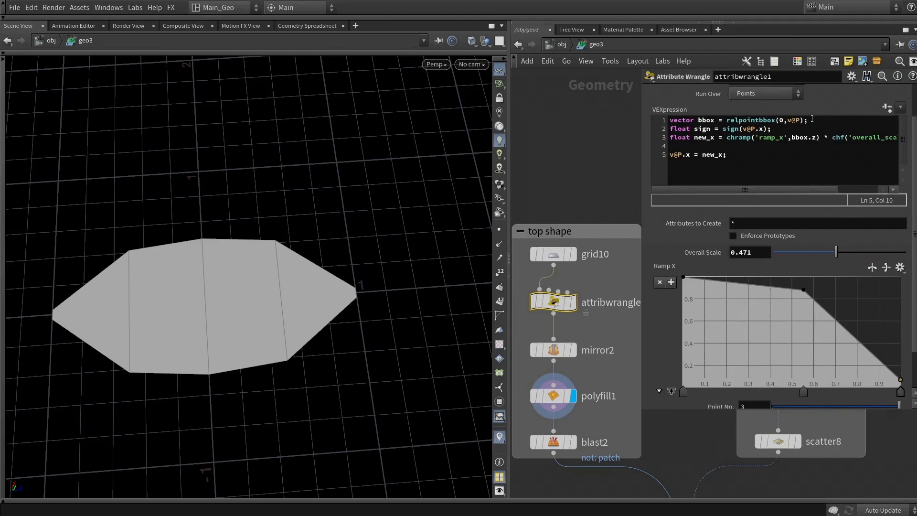
pyautogui.moveTo(812, 119); pyautogui.dragTo(665, 120)
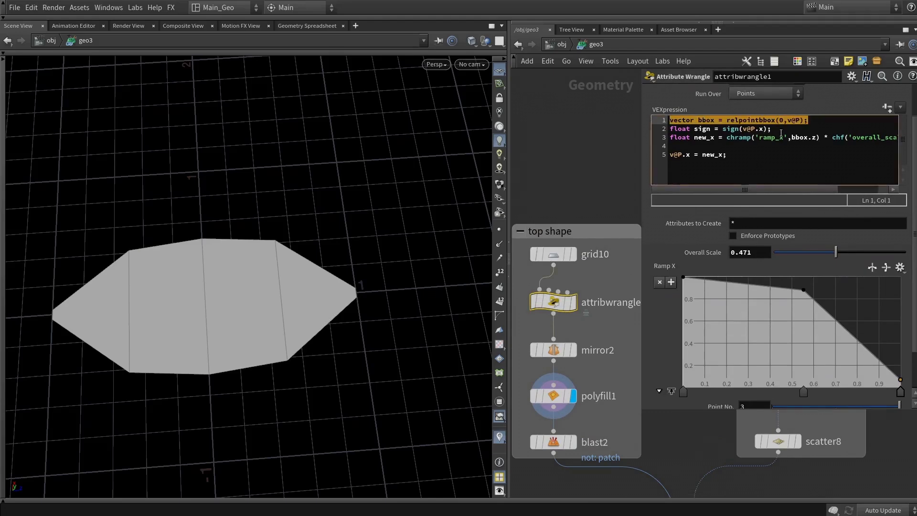
pyautogui.moveTo(772, 129); pyautogui.dragTo(601, 123)
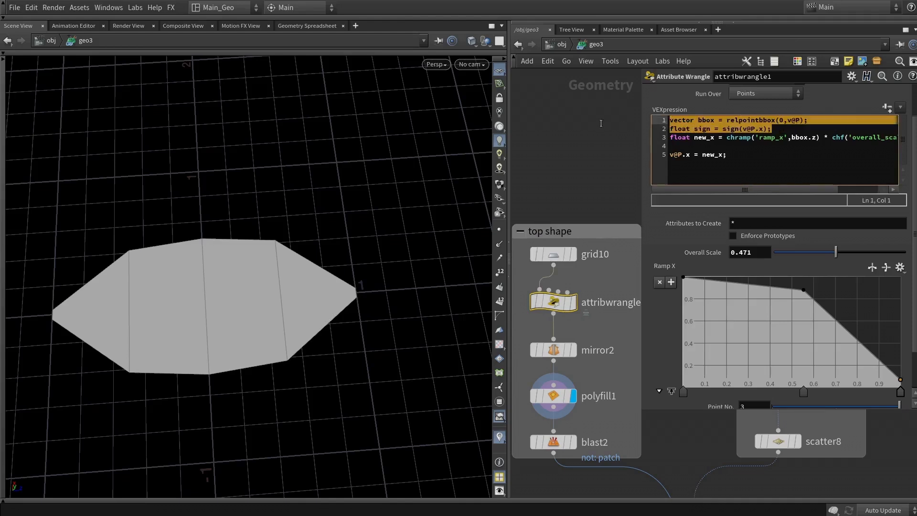
pyautogui.click(760, 129)
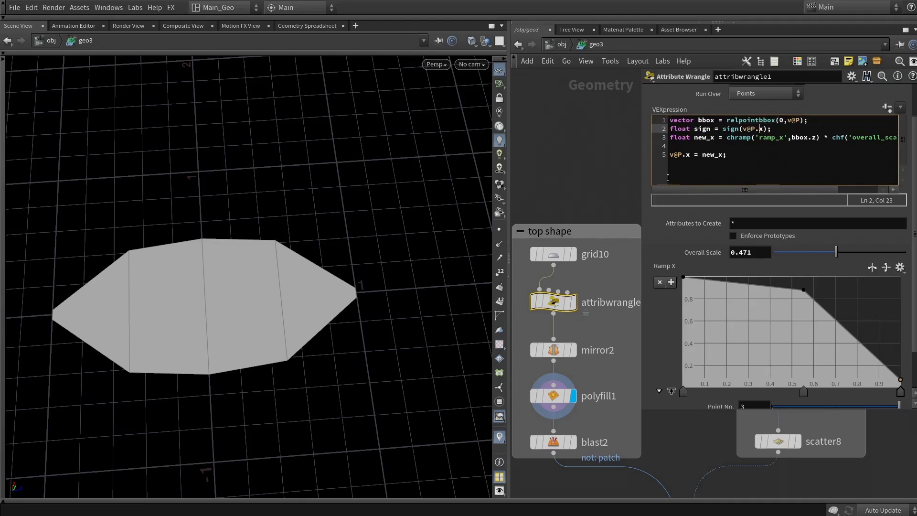
# Open the attribwrangle1 code in the external text editor and examine how sign and overall_scale feed new_x.
pyautogui.click(729, 148)
pyautogui.hotkey('alt', 'e')
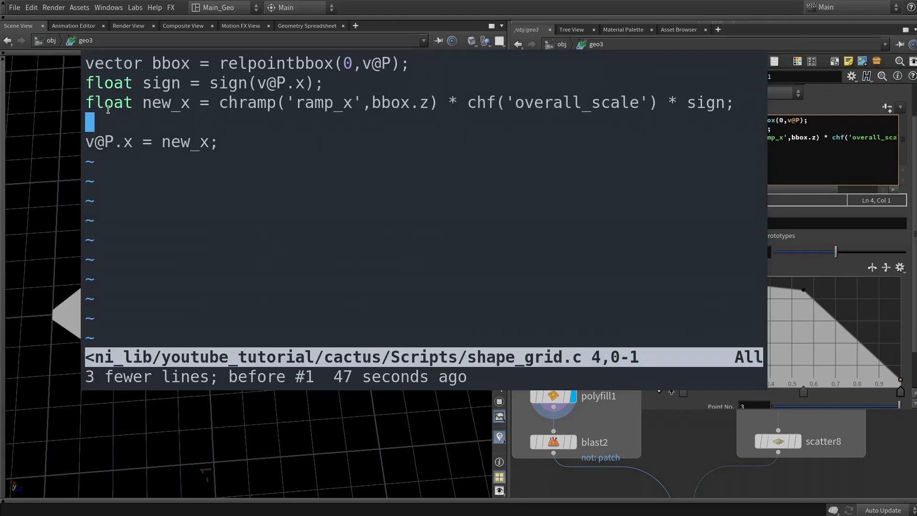
pyautogui.moveTo(248, 83); pyautogui.dragTo(302, 83)
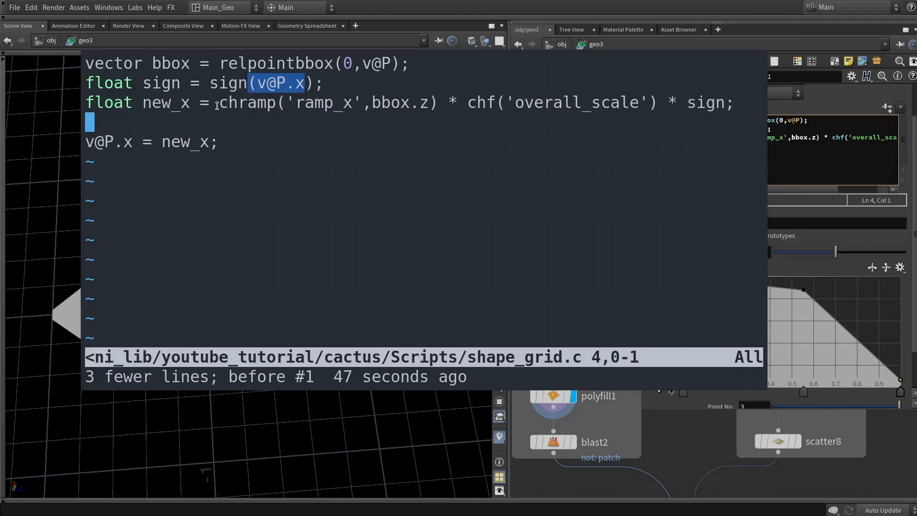
pyautogui.moveTo(211, 102); pyautogui.dragTo(671, 101)
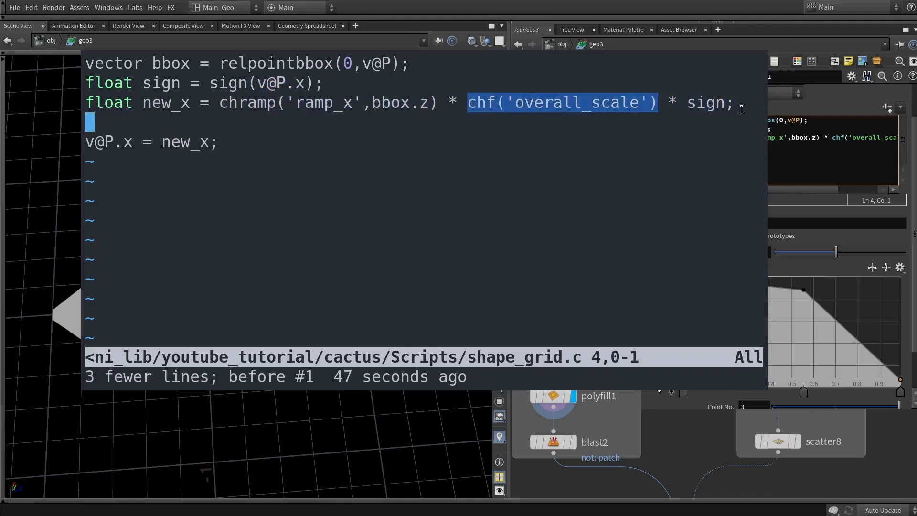
pyautogui.doubleClick(708, 103)
pyautogui.moveTo(86, 95); pyautogui.dragTo(19, 79)
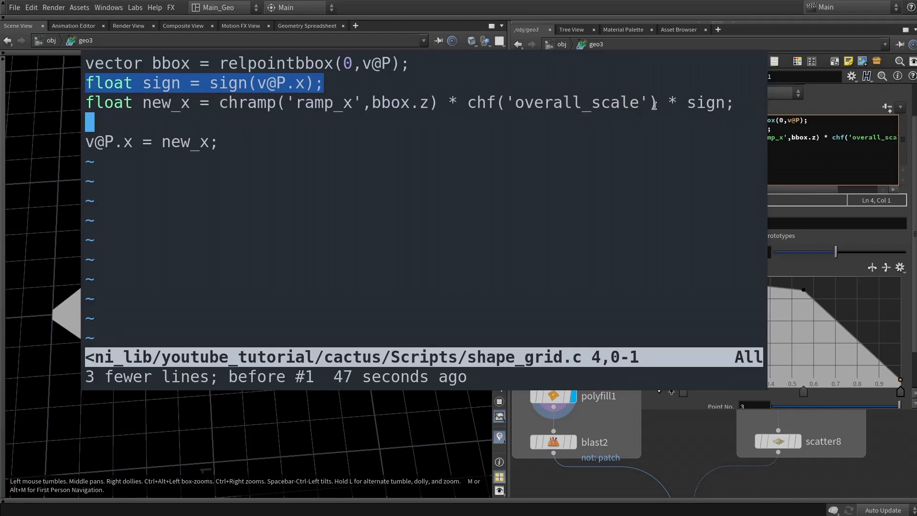
pyautogui.doubleClick(702, 103)
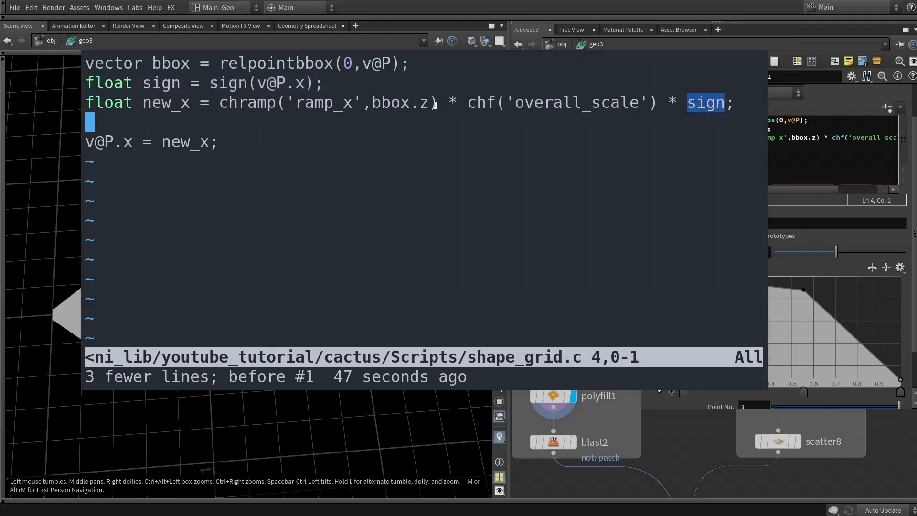
pyautogui.moveTo(438, 103); pyautogui.dragTo(219, 102)
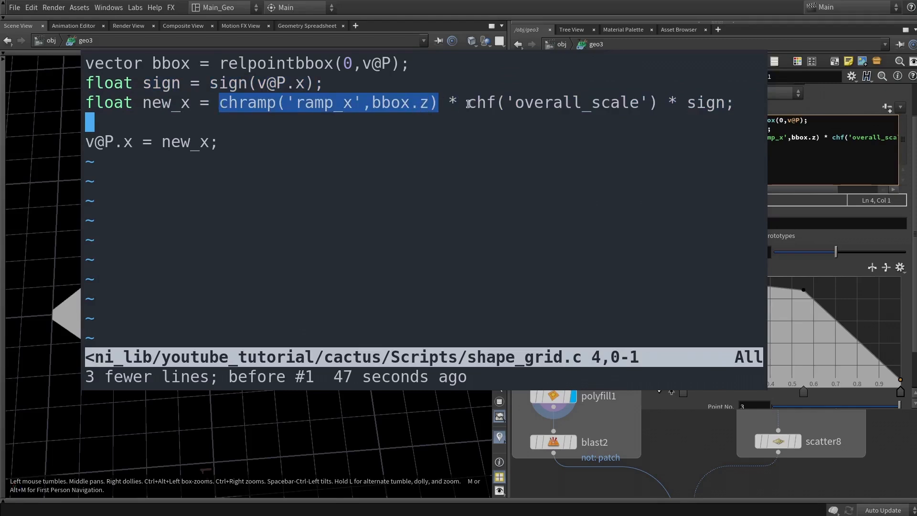
pyautogui.moveTo(467, 103); pyautogui.dragTo(495, 102)
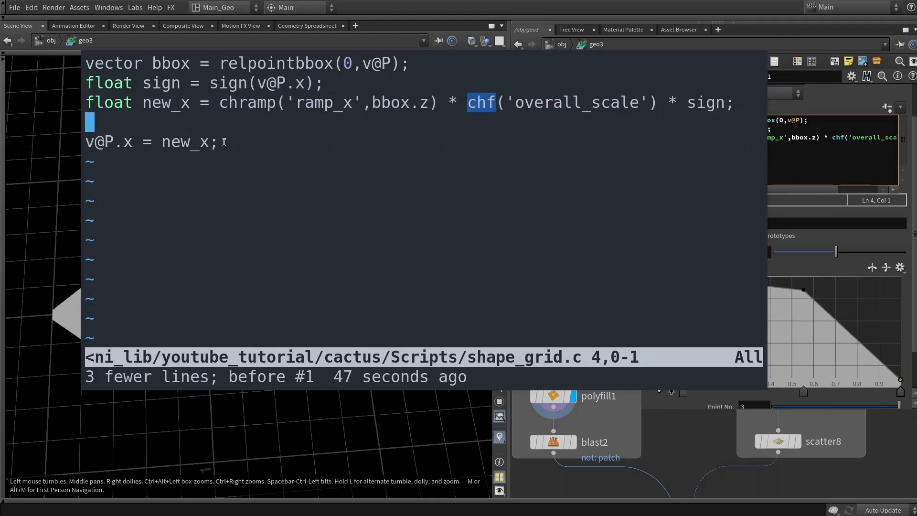
pyautogui.moveTo(226, 143); pyautogui.dragTo(59, 146)
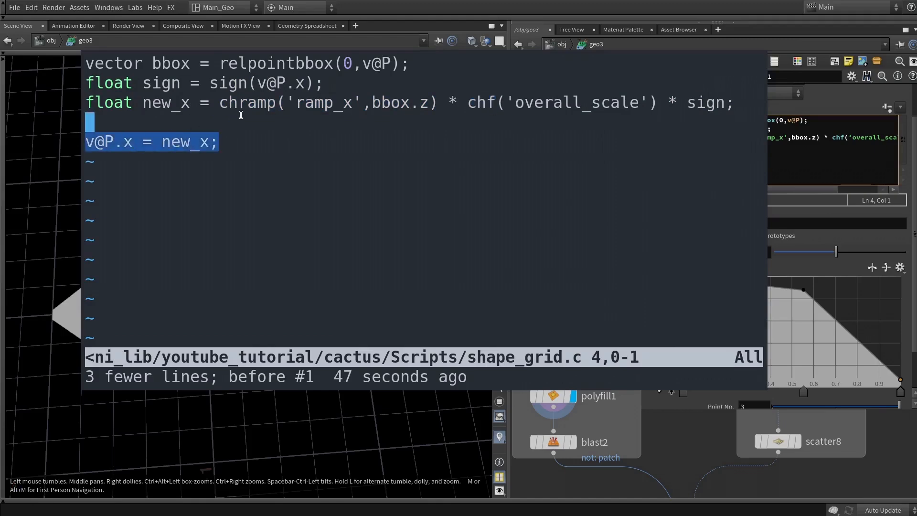
pyautogui.press('F12')
pyautogui.moveTo(305, 258); pyautogui.dragTo(650, 275)
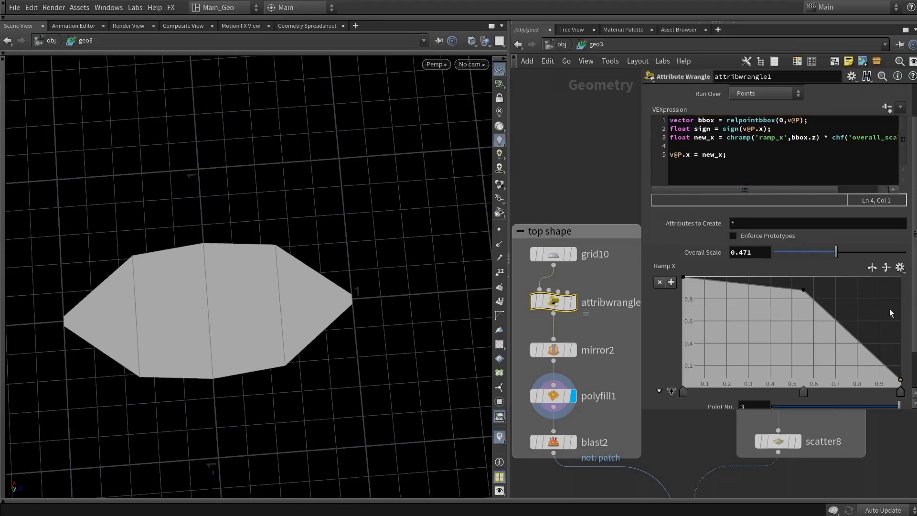
# Set ramp point 3's value to 0.115 and the Overall Scale to 0.229 on attribwrangle1.
pyautogui.scroll(-2, 783, 311)
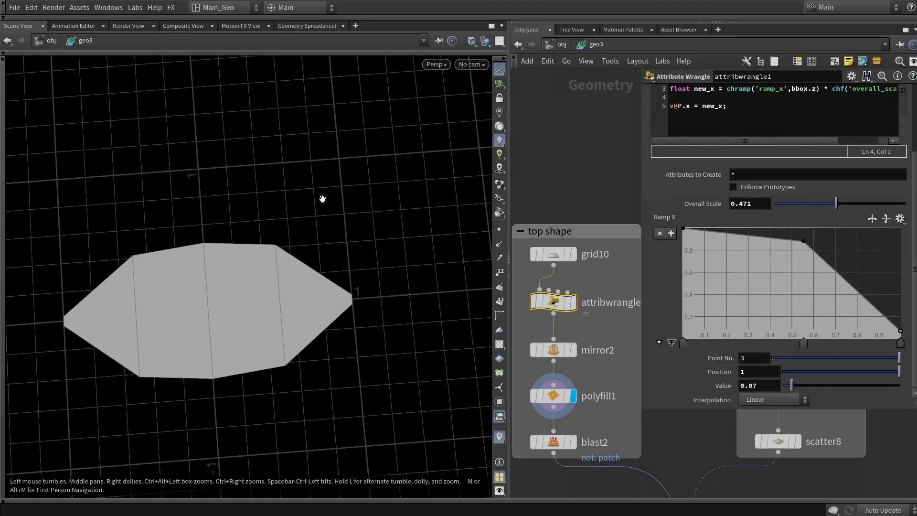
pyautogui.moveTo(254, 239); pyautogui.dragTo(249, 252)
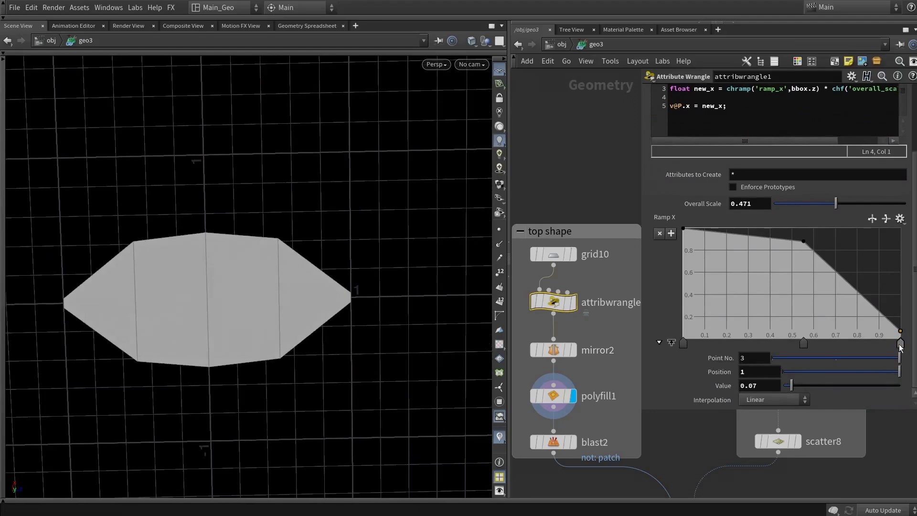
pyautogui.moveTo(791, 385)
pyautogui.mouseDown()
pyautogui.moveTo(806, 385)
pyautogui.moveTo(789, 385)
pyautogui.moveTo(796, 385)
pyautogui.mouseUp()
pyautogui.moveTo(835, 209); pyautogui.dragTo(799, 212)
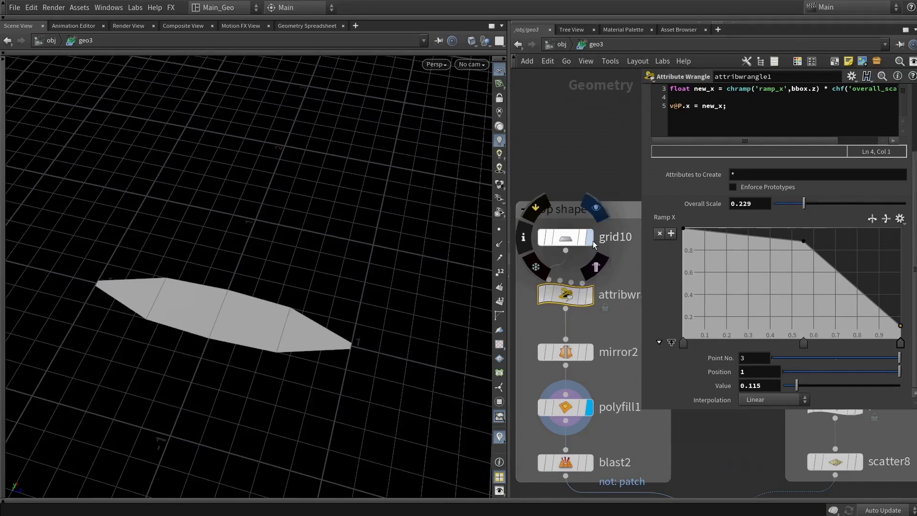
# Display the attribwrangle1 output in the top shape network and review its VEX code and Ramp X settings.
pyautogui.click(596, 208)
pyautogui.click(590, 294)
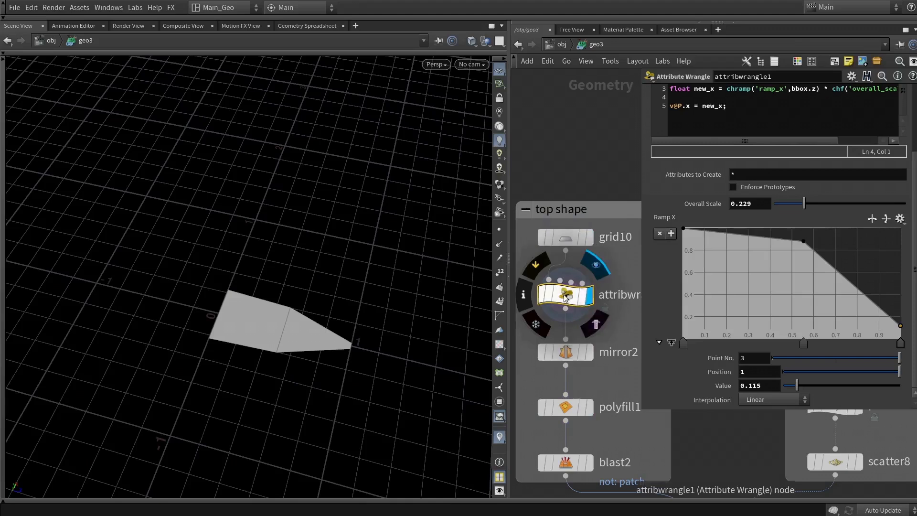
pyautogui.scroll(3, 732, 126)
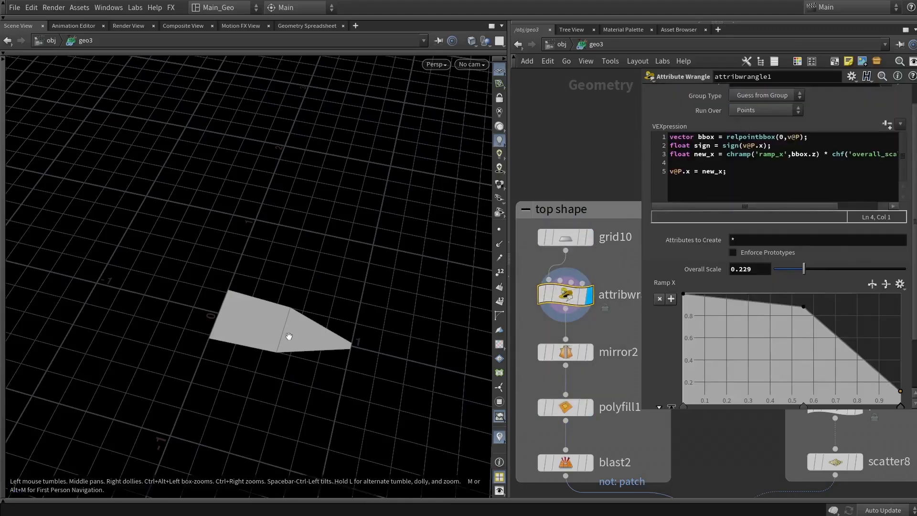
pyautogui.scroll(-3, 663, 315)
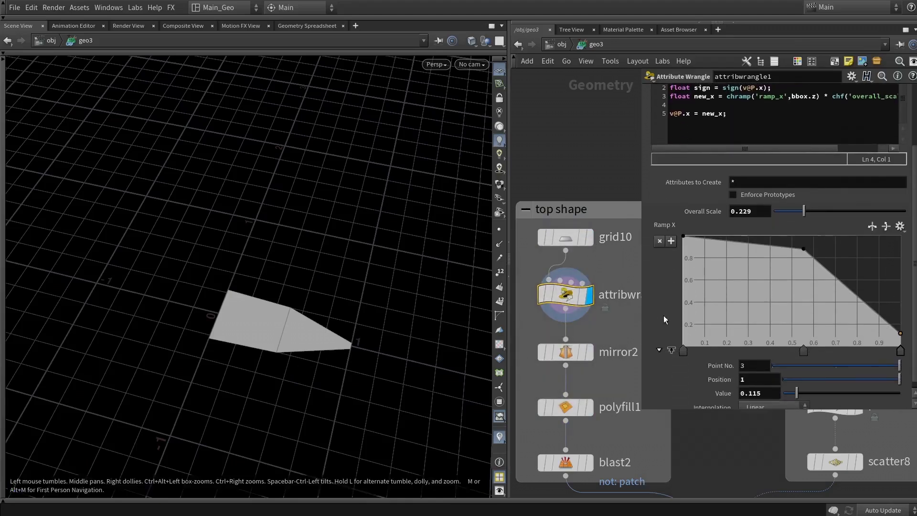
# Display the mirror2 output and view the mirrored grid from above.
pyautogui.click(588, 353)
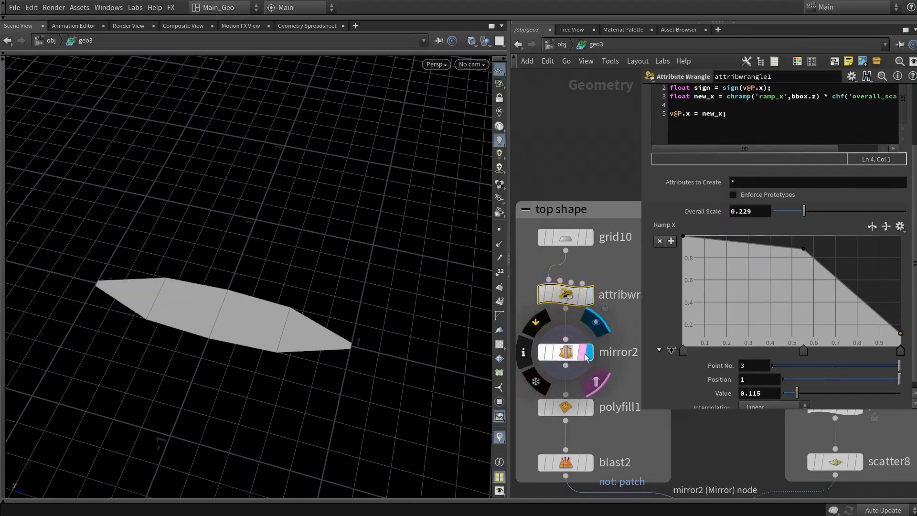
pyautogui.click(566, 354)
pyautogui.moveTo(233, 334); pyautogui.dragTo(245, 350)
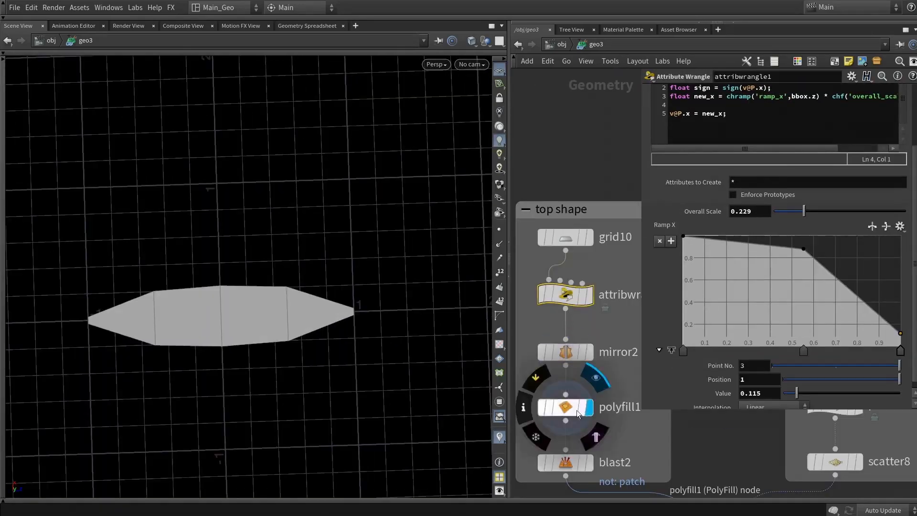
# Inspect polyfill1's Patch Group setting and the blast2 node that keeps only the patch group.
pyautogui.click(565, 406)
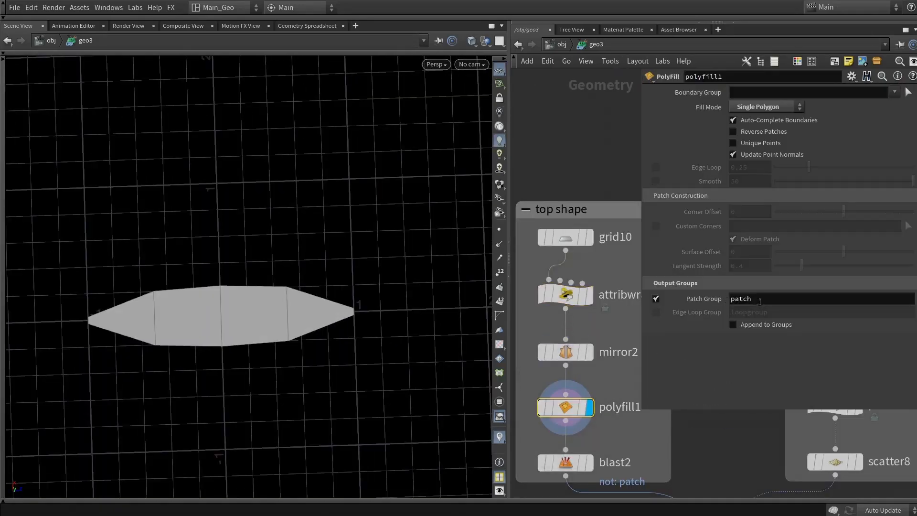
pyautogui.click(589, 462)
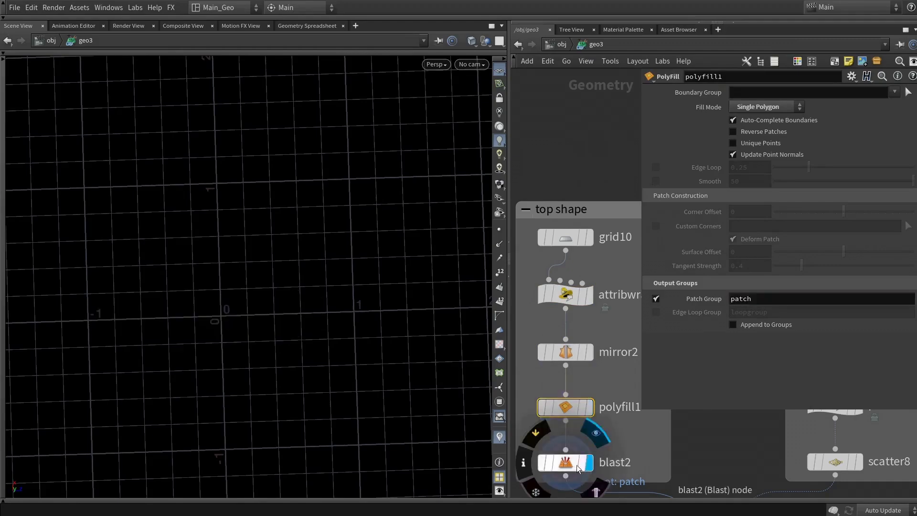
pyautogui.click(575, 465)
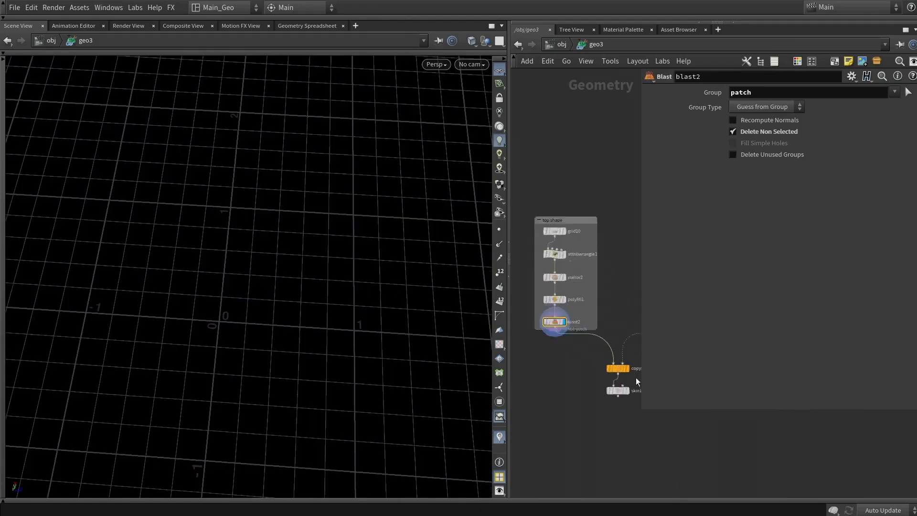
# Display the skin1 output to view the skinned cactus body.
pyautogui.scroll(3, 636, 382)
pyautogui.click(616, 410)
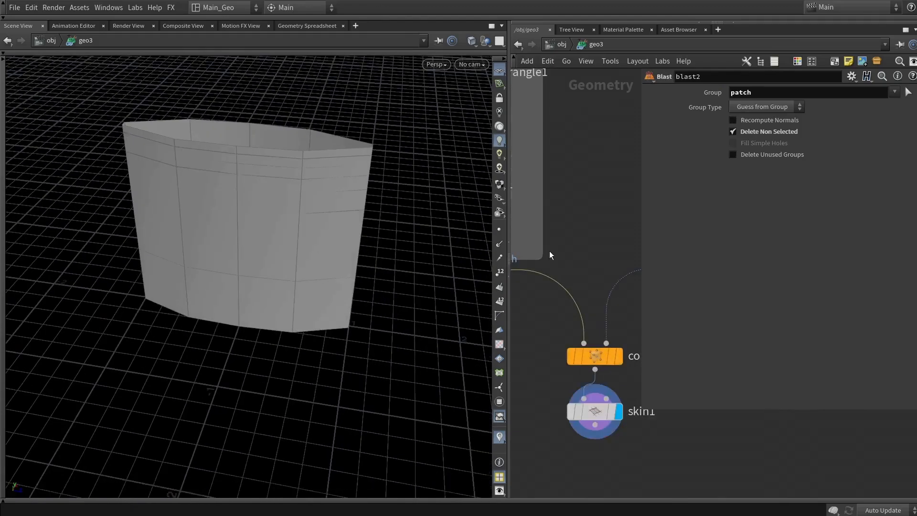
pyautogui.scroll(-2, 621, 285)
pyautogui.scroll(2, 540, 270)
# Bypass blast2 and polyfill1 to examine their effect on the skinned body, and re-enable both nodes.
pyautogui.click(535, 280)
pyautogui.click(535, 234)
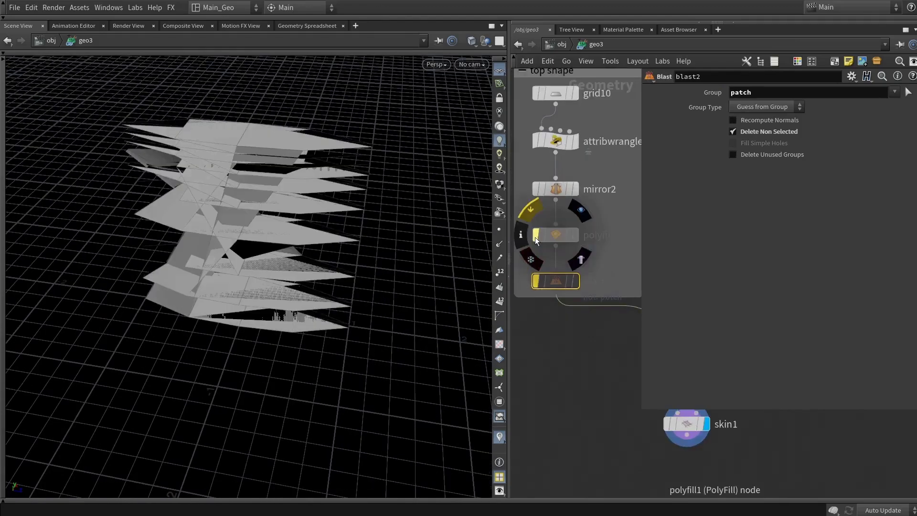
pyautogui.moveTo(339, 274); pyautogui.dragTo(413, 213)
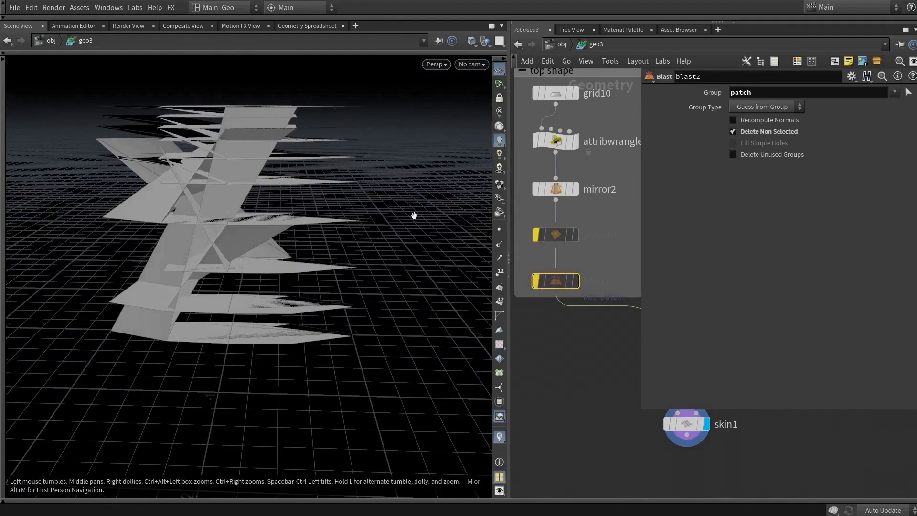
pyautogui.click(535, 232)
pyautogui.click(535, 281)
pyautogui.moveTo(315, 162); pyautogui.dragTo(305, 225)
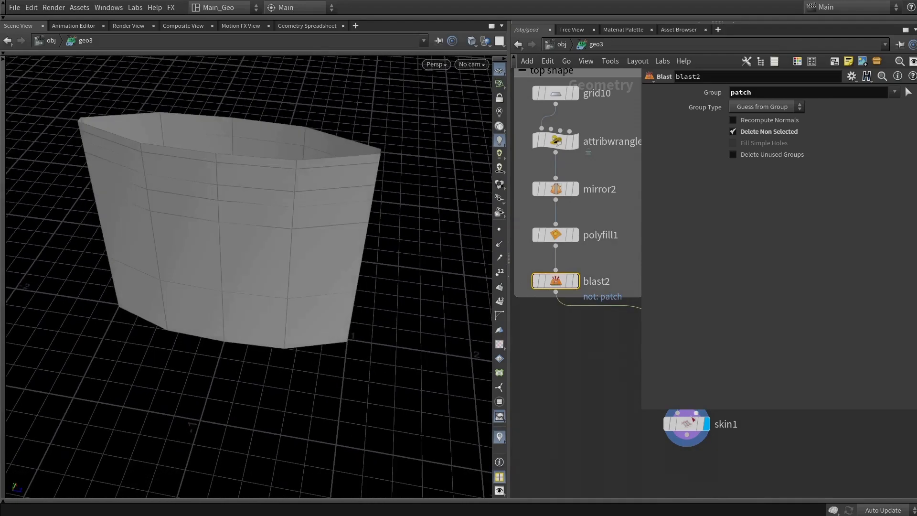
# Select skin1 and check the patch group used by the keeping_corners Blast node.
pyautogui.click(687, 424)
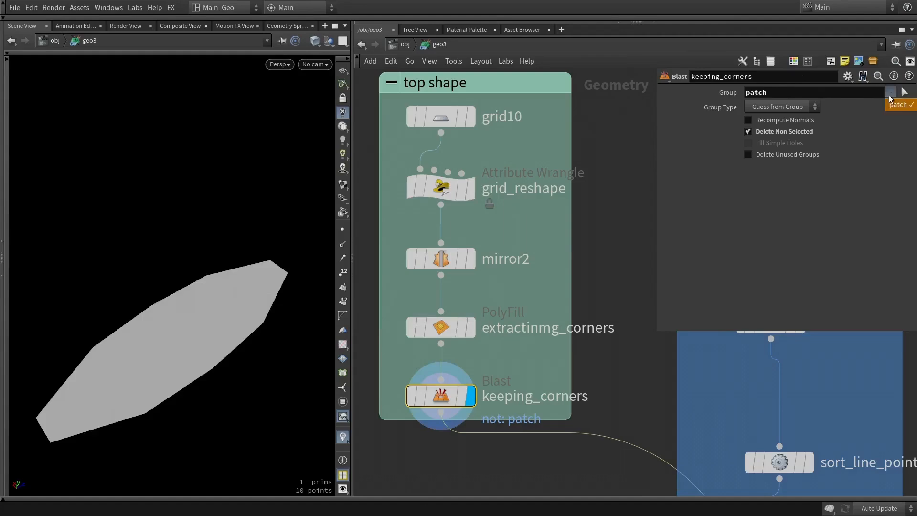
pyautogui.doubleClick(754, 92)
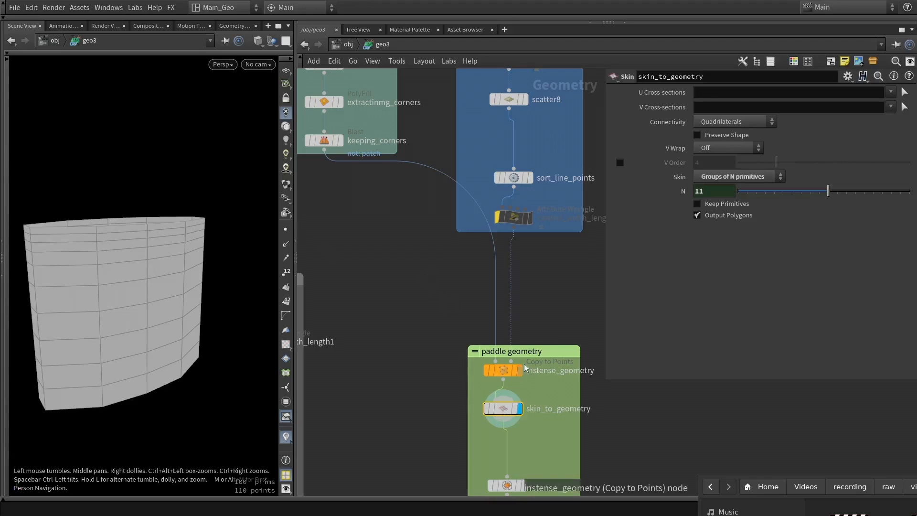
# Compare the copied cross-sections of instense_geometry with the surface produced by skin_to_geometry.
pyautogui.click(519, 370)
pyautogui.scroll(-1, 422, 283)
pyautogui.scroll(2, 411, 208)
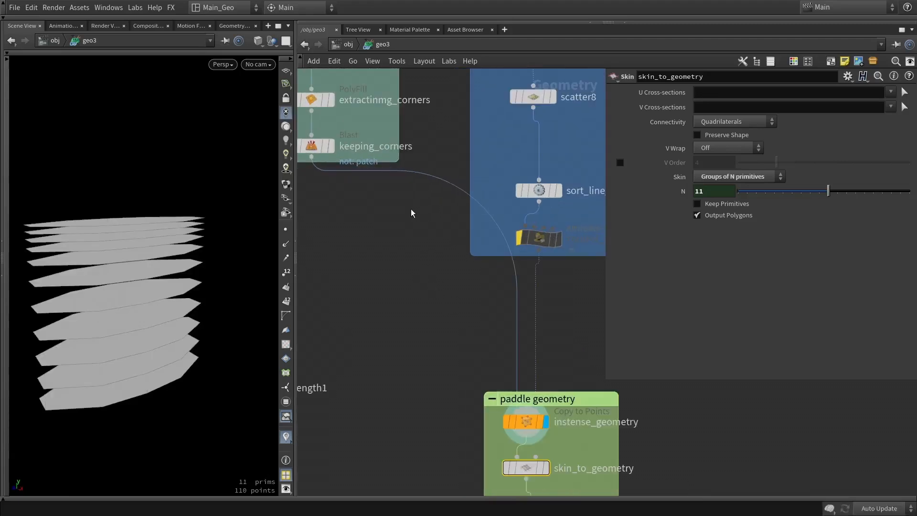
pyautogui.scroll(-1, 411, 208)
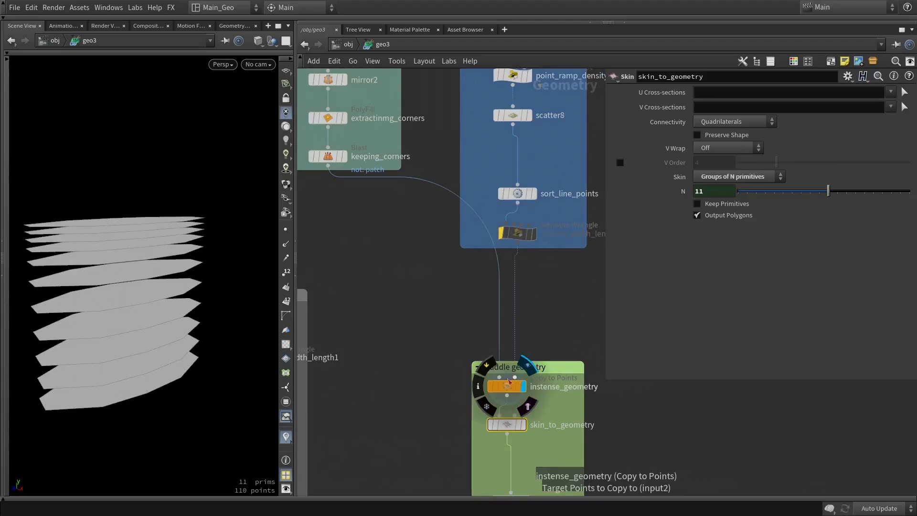
pyautogui.click(523, 425)
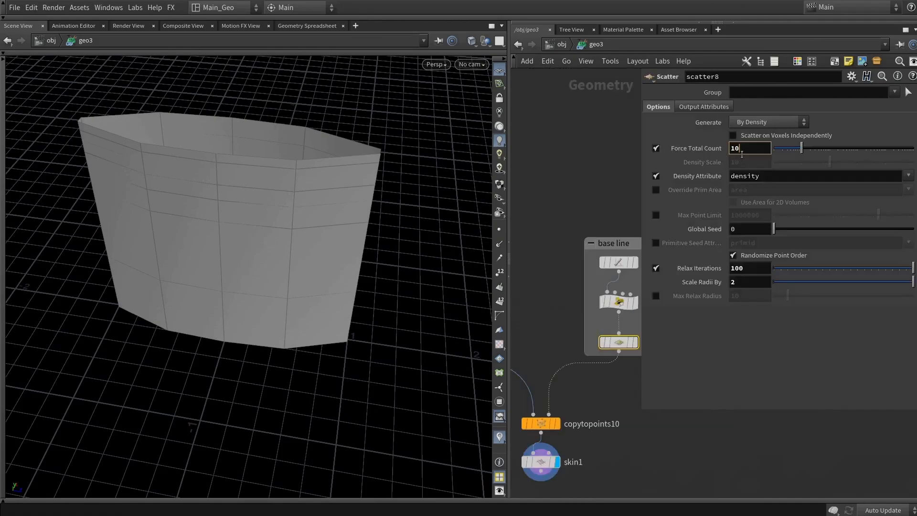
# Link skin1's N parameter to scatter8's Force Total Count with a pasted channel reference, and try its slider.
pyautogui.rightClick(741, 153)
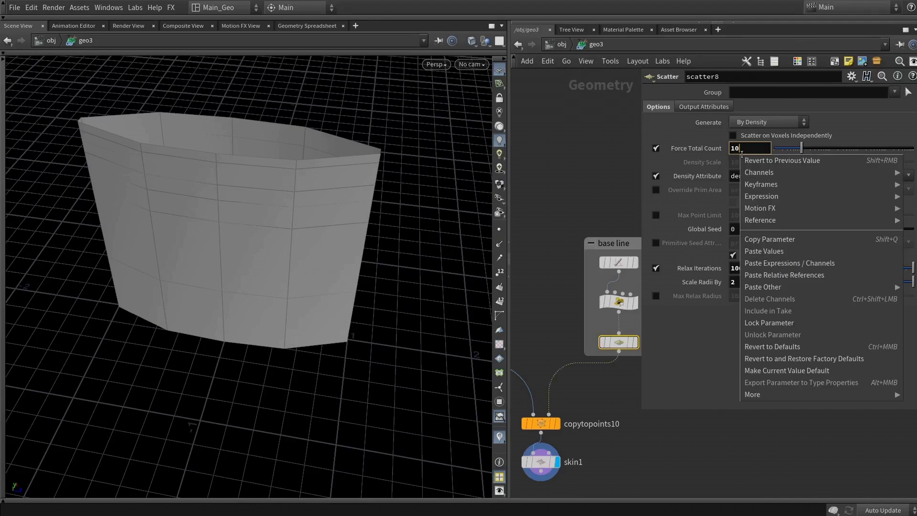
pyautogui.click(812, 240)
pyautogui.click(542, 461)
pyautogui.click(748, 192)
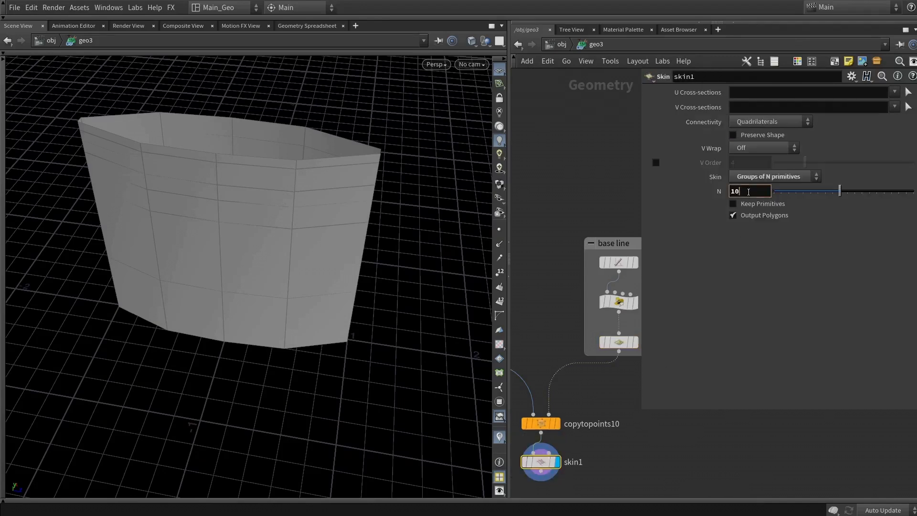
pyautogui.hotkey('ctrl', 'v')
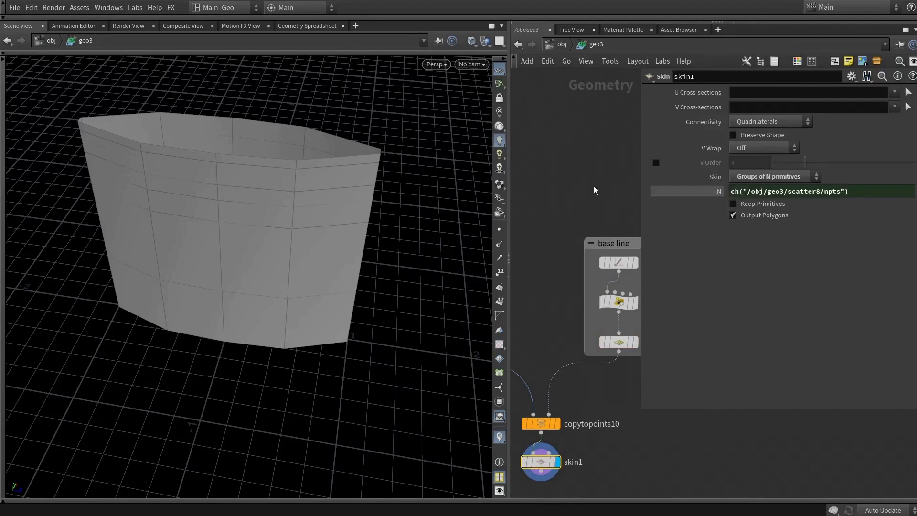
pyautogui.click(690, 191)
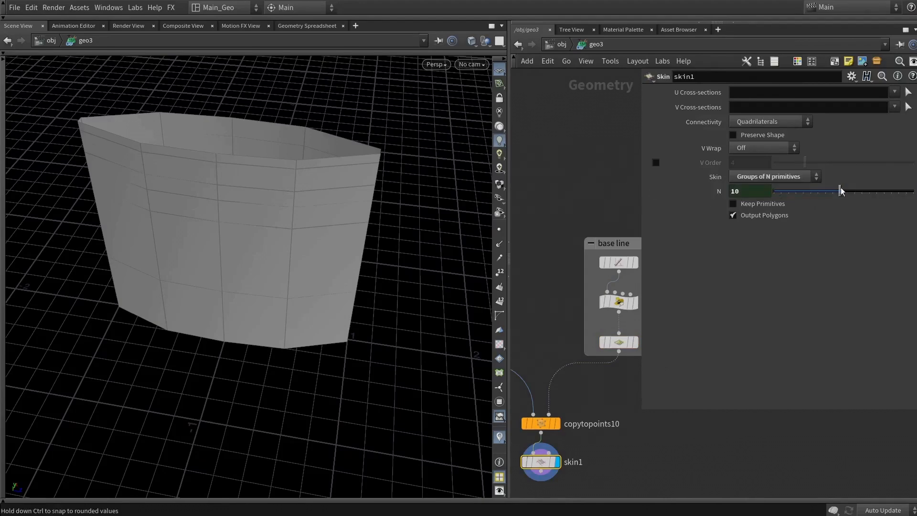
pyautogui.moveTo(841, 191); pyautogui.dragTo(848, 192)
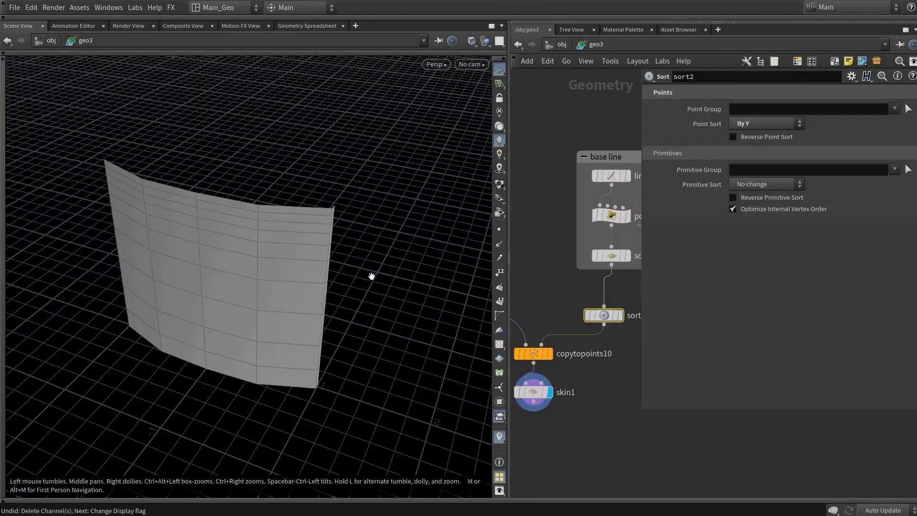
# Compare the skinned surface with sort2 bypassed and enabled, and review its Point Sort options, keeping By Y.
pyautogui.moveTo(371, 274); pyautogui.dragTo(355, 269)
pyautogui.click(585, 320)
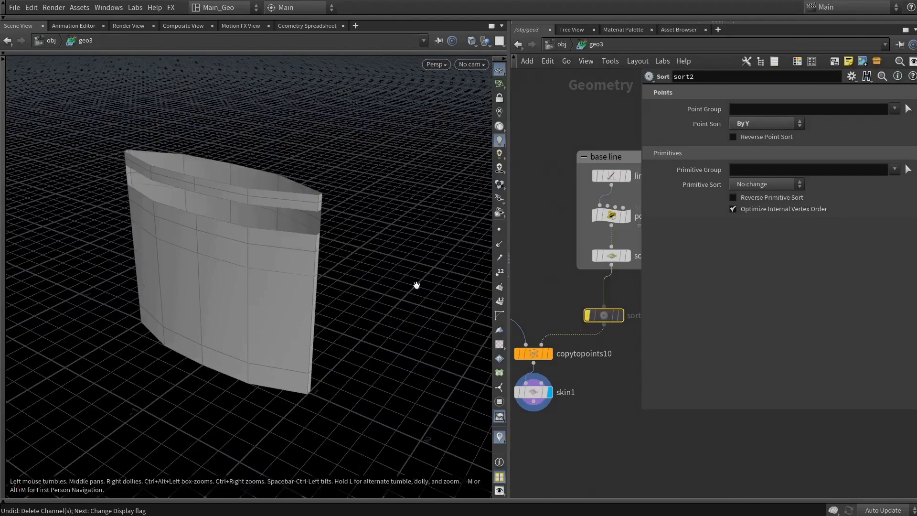
pyautogui.moveTo(417, 284); pyautogui.dragTo(300, 249)
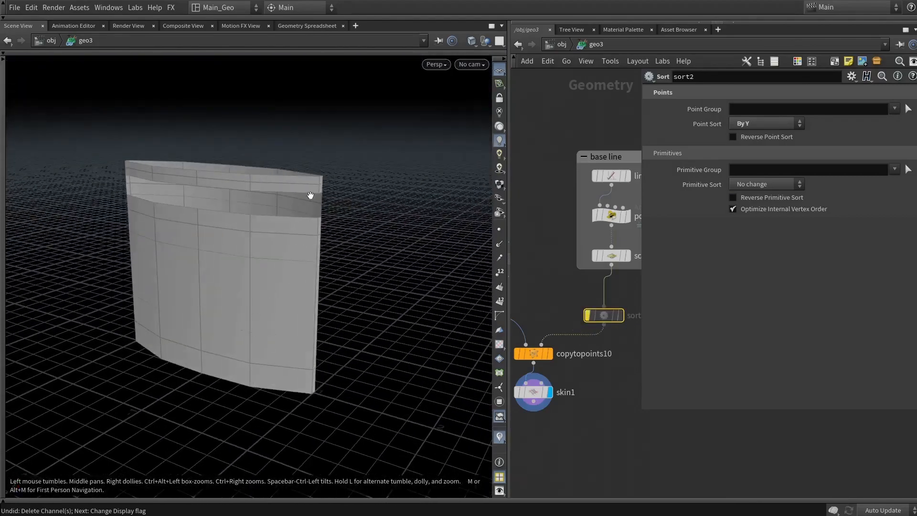
pyautogui.moveTo(307, 194)
pyautogui.mouseDown()
pyautogui.moveTo(307, 286)
pyautogui.moveTo(324, 211)
pyautogui.moveTo(289, 182)
pyautogui.moveTo(239, 196)
pyautogui.moveTo(321, 200)
pyautogui.mouseUp()
pyautogui.click(587, 316)
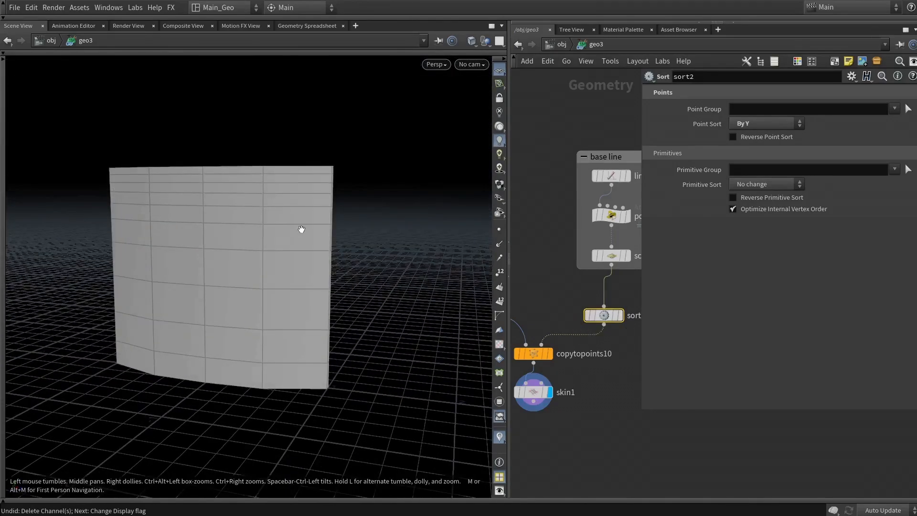
pyautogui.moveTo(301, 230)
pyautogui.mouseDown()
pyautogui.moveTo(245, 239)
pyautogui.moveTo(296, 246)
pyautogui.mouseUp()
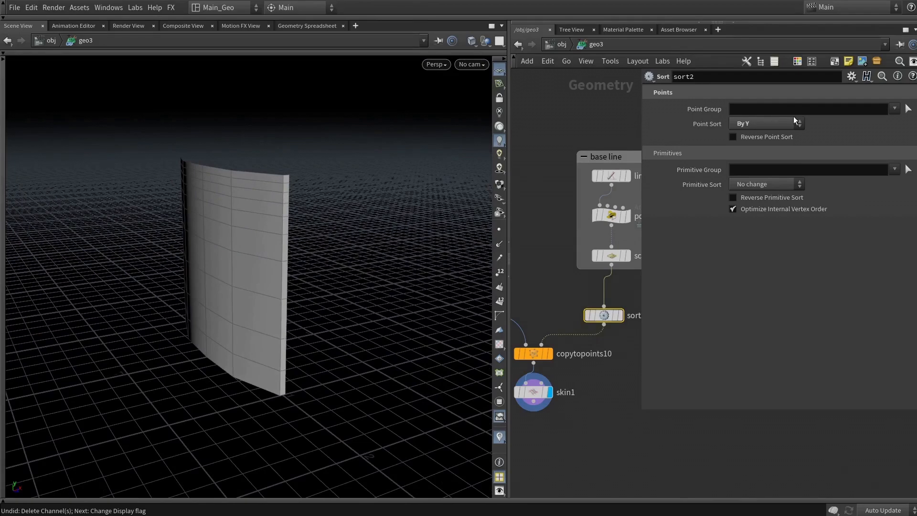
pyautogui.click(752, 125)
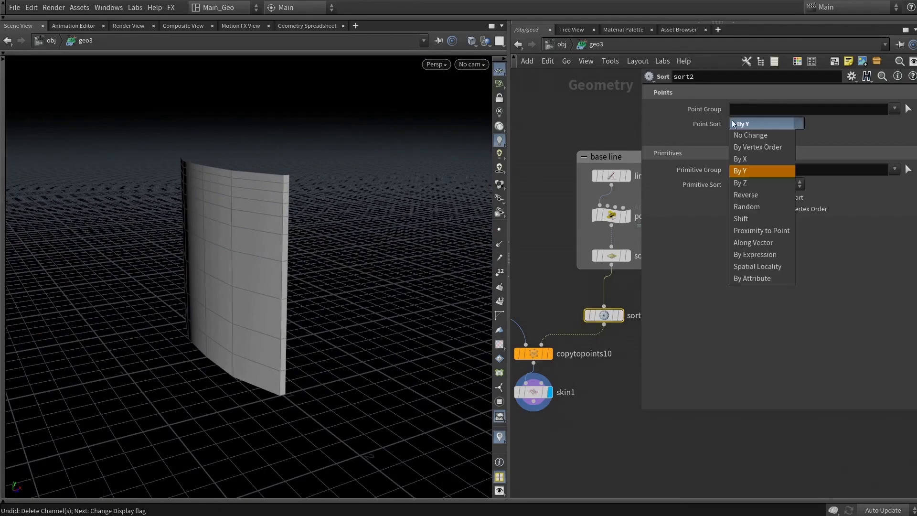
pyautogui.click(752, 125)
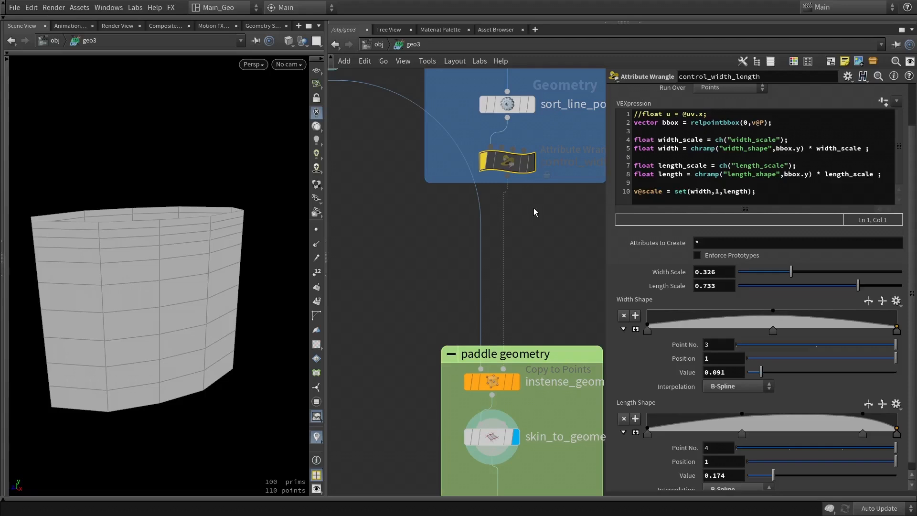
# Enable the control_width_length wrangle, view the reshaped paddle, and open the wrangle's code and ramp settings.
pyautogui.moveTo(106, 221); pyautogui.dragTo(115, 198)
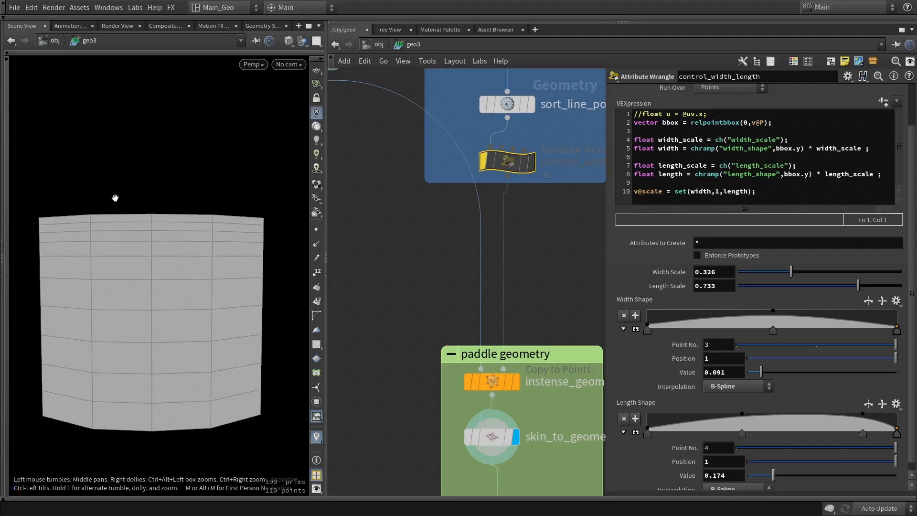
pyautogui.click(482, 167)
pyautogui.scroll(4, 184, 290)
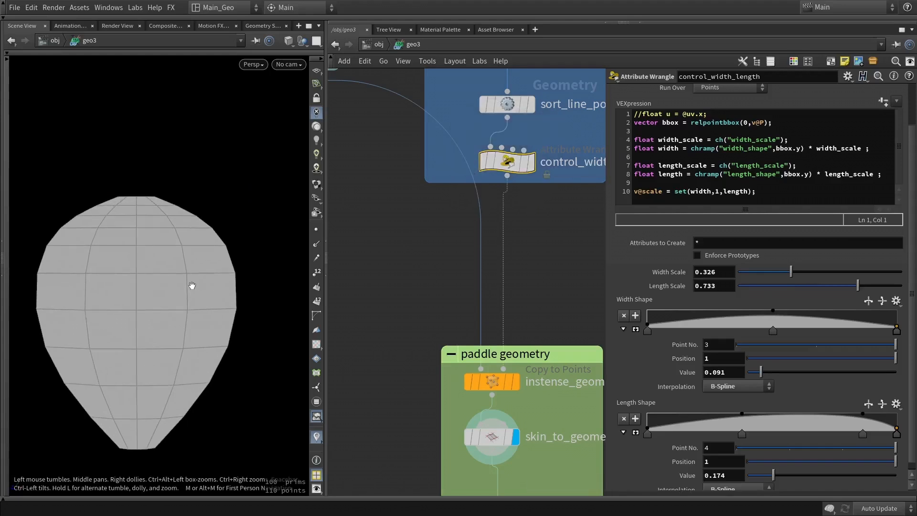
pyautogui.moveTo(191, 285)
pyautogui.mouseDown()
pyautogui.moveTo(201, 292)
pyautogui.moveTo(110, 273)
pyautogui.moveTo(203, 281)
pyautogui.mouseUp()
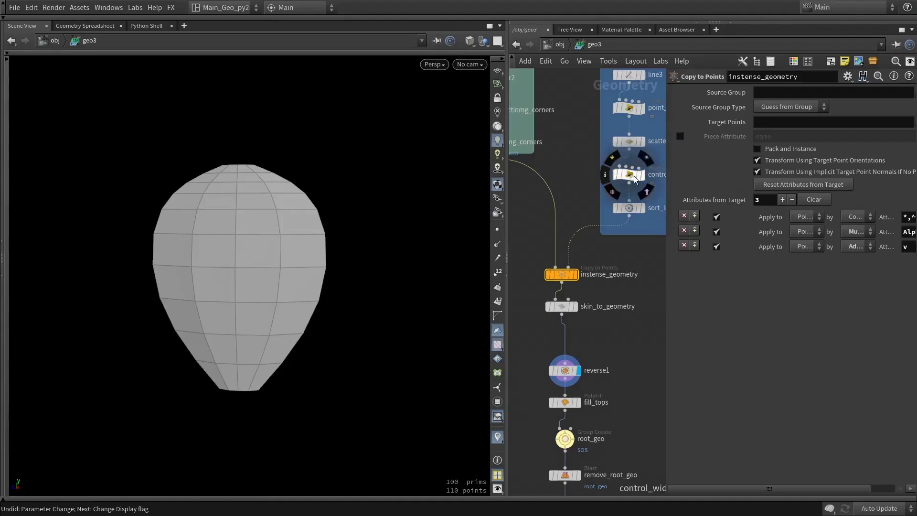
pyautogui.click(631, 175)
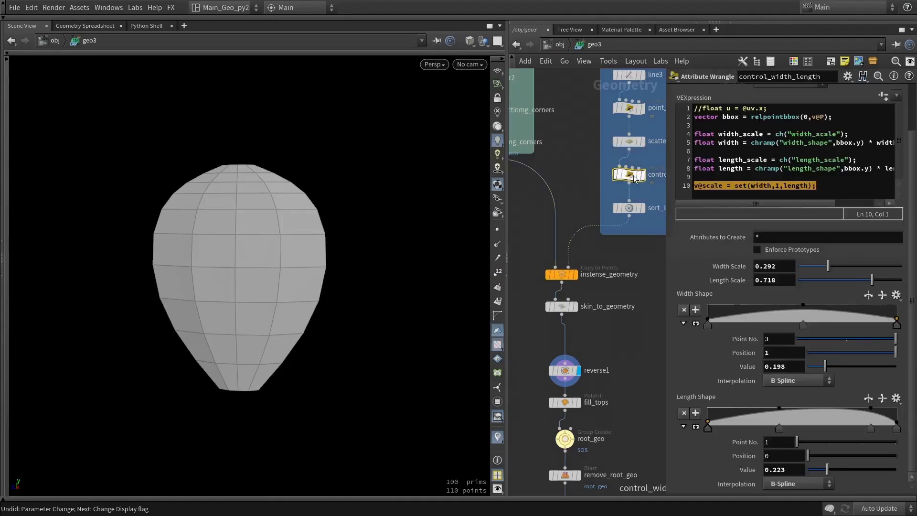
# Open control_width_length's code in the expanded editor and review the width, length and scale expressions.
pyautogui.click(727, 167)
pyautogui.hotkey('alt', 'e')
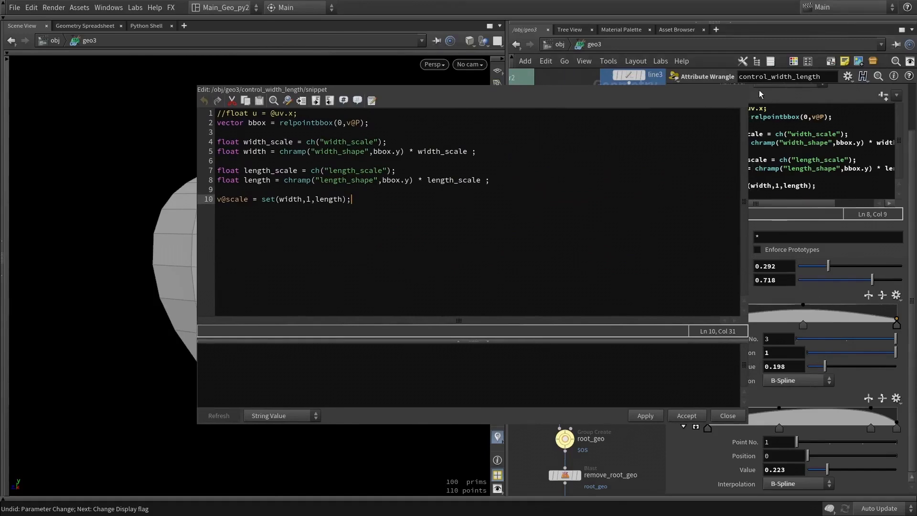
pyautogui.keyDown('super'); pyautogui.moveTo(641, 171); pyautogui.dragTo(606, 201); pyautogui.keyUp('super')
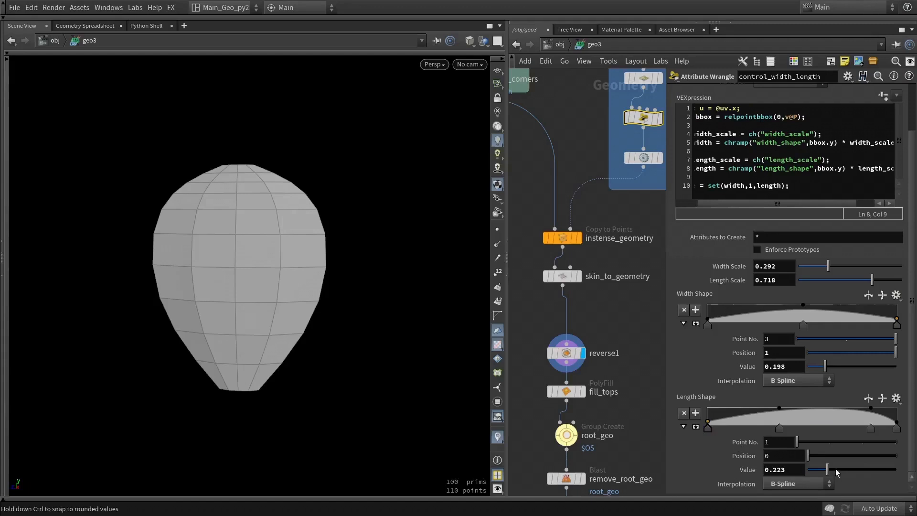
# Try a value of 0.283 for the Length Shape ramp's first point and a Length Scale of 0.699, and undo both.
pyautogui.moveTo(826, 469); pyautogui.dragTo(833, 470)
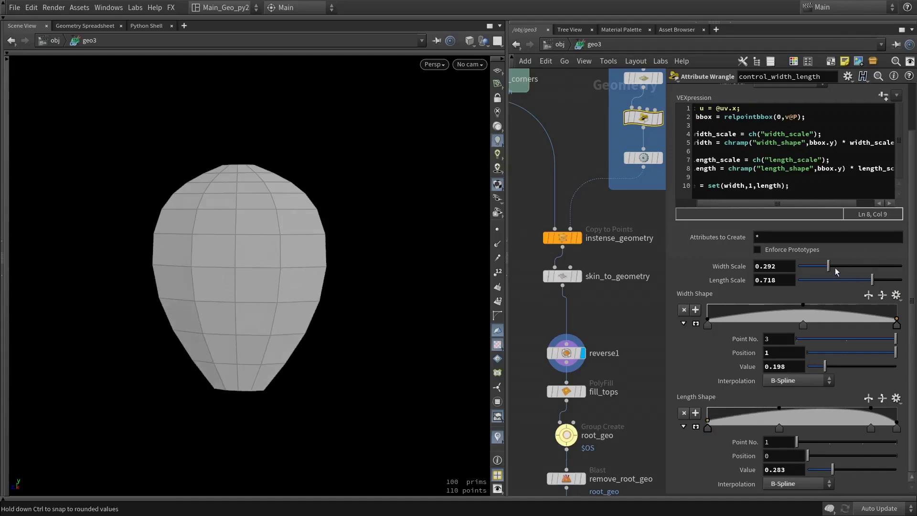
pyautogui.moveTo(871, 280); pyautogui.dragTo(870, 280)
pyautogui.scroll(-2, 603, 314)
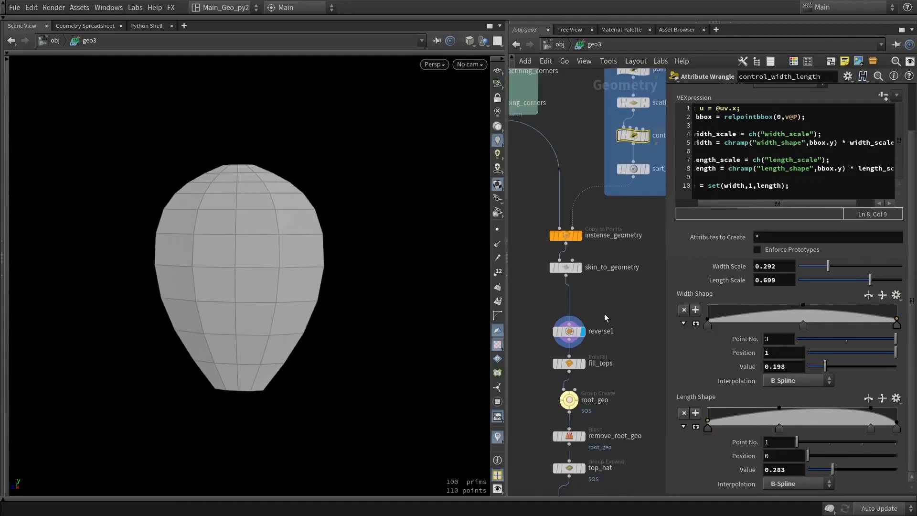
pyautogui.hotkey('ctrl', 'z')
pyautogui.hotkey('ctrl', 'z')
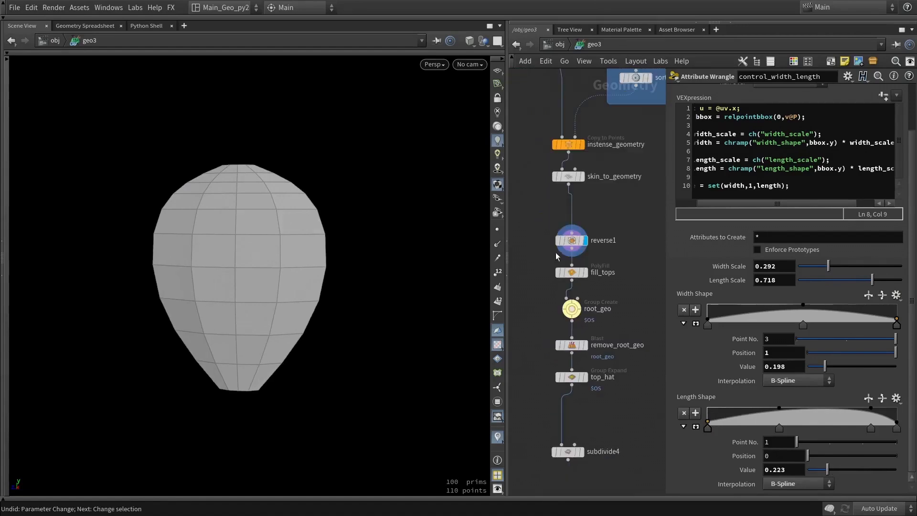
# Review reverse1's Vertex option and examine the open ends of the skinned paddle.
pyautogui.click(570, 245)
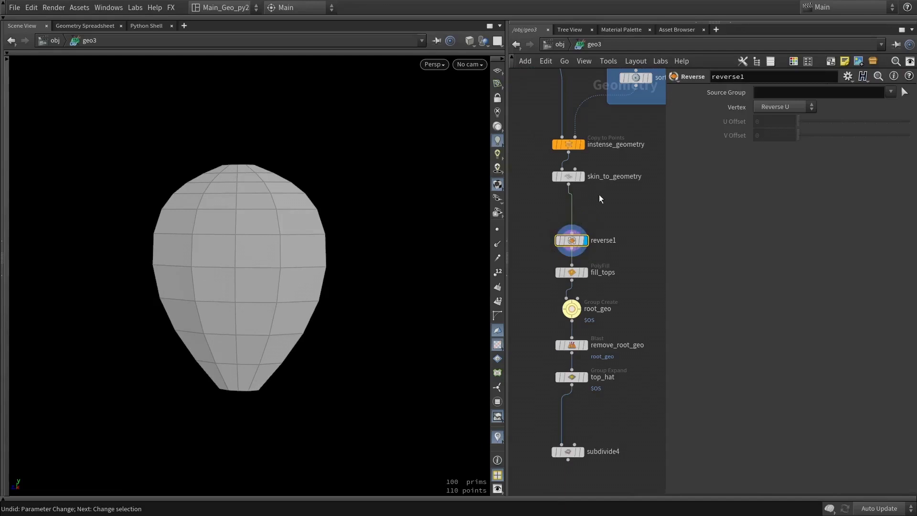
pyautogui.scroll(-6, 614, 259)
pyautogui.moveTo(530, 101); pyautogui.dragTo(549, 181, button='middle')
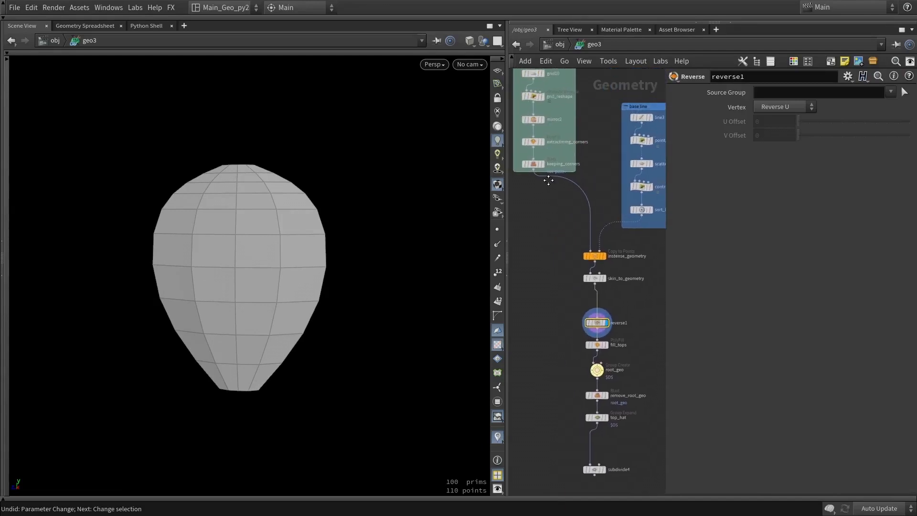
pyautogui.scroll(2, 543, 163)
pyautogui.click(543, 163)
pyautogui.moveTo(354, 247)
pyautogui.keyDown('alt'); pyautogui.mouseDown()
pyautogui.moveTo(350, 217)
pyautogui.moveTo(337, 270)
pyautogui.moveTo(341, 239)
pyautogui.mouseUp(); pyautogui.keyUp('alt')
pyautogui.moveTo(586, 214); pyautogui.dragTo(576, 175, button='middle')
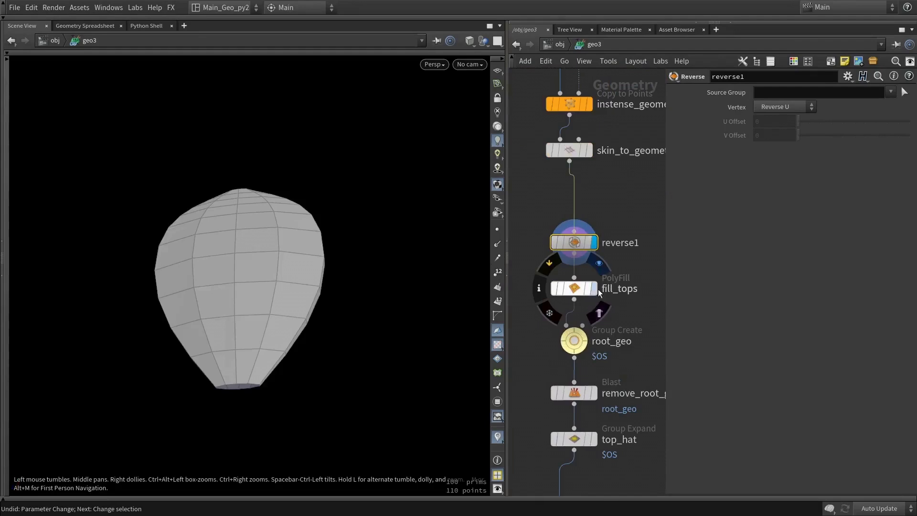
# Display the fill_tops result and review its PolyFill mode and patch group name.
pyautogui.click(594, 289)
pyautogui.keyDown('alt'); pyautogui.moveTo(393, 248); pyautogui.dragTo(313, 241); pyautogui.keyUp('alt')
pyautogui.click(577, 289)
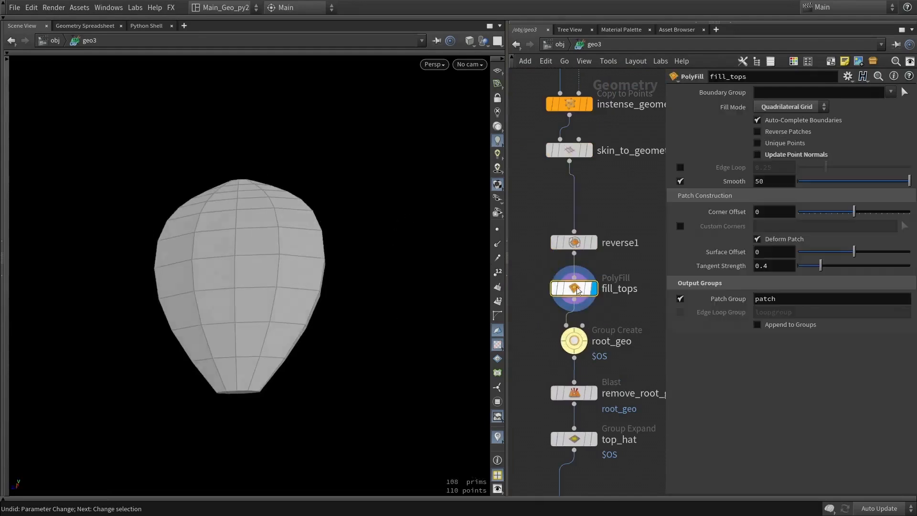
pyautogui.doubleClick(774, 299)
# Display root_geo and examine how its Keep by Normals settings group the paddle's bottom faces.
pyautogui.click(574, 340)
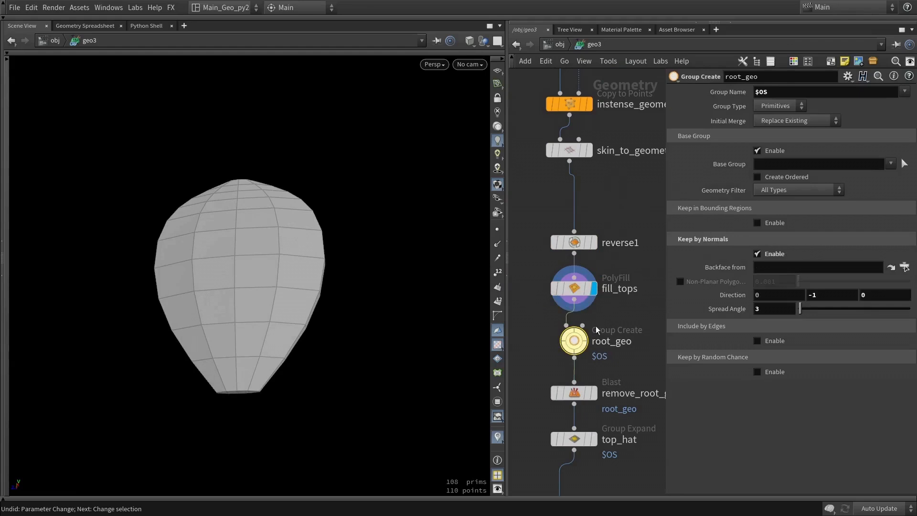
pyautogui.click(582, 333)
pyautogui.keyDown('alt'); pyautogui.moveTo(341, 323); pyautogui.dragTo(346, 241); pyautogui.keyUp('alt')
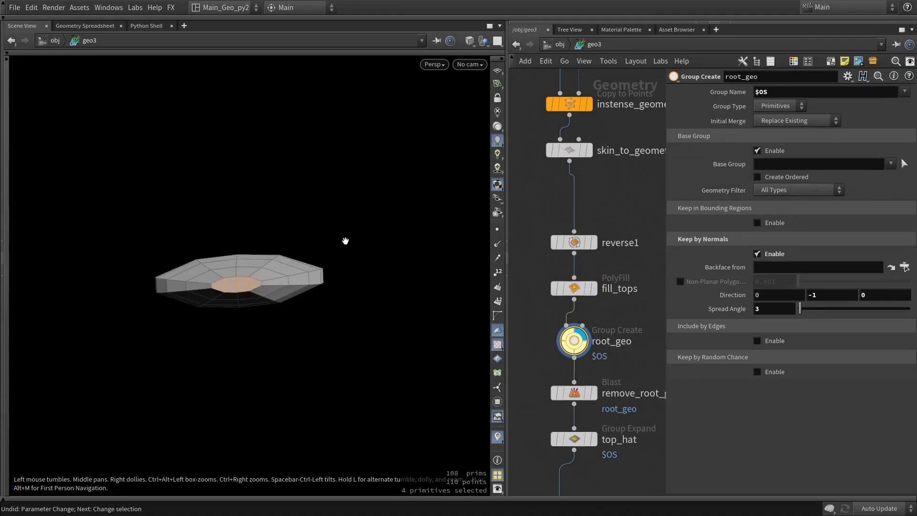
pyautogui.scroll(3, 345, 241)
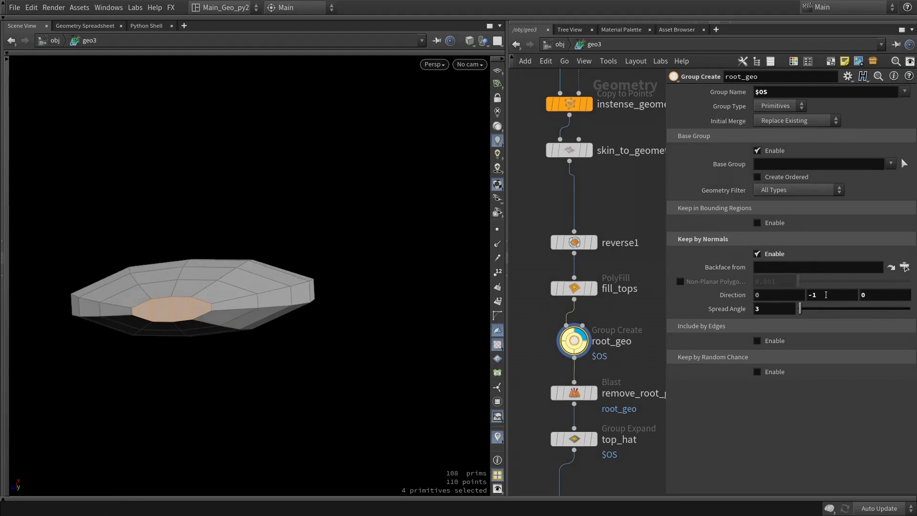
pyautogui.keyDown('alt'); pyautogui.moveTo(295, 233); pyautogui.dragTo(292, 313); pyautogui.keyUp('alt')
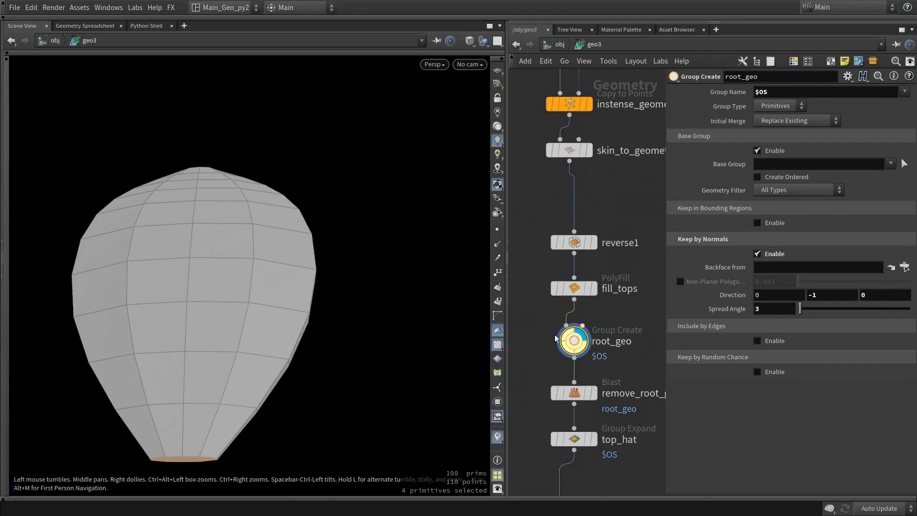
# Display remove_root_geo and inspect the bottom of the paddle where the root group is blasted.
pyautogui.moveTo(323, 353); pyautogui.dragTo(336, 285)
pyautogui.moveTo(594, 390); pyautogui.dragTo(599, 327, button='middle')
pyautogui.click(600, 329)
pyautogui.moveTo(338, 265); pyautogui.dragTo(308, 273)
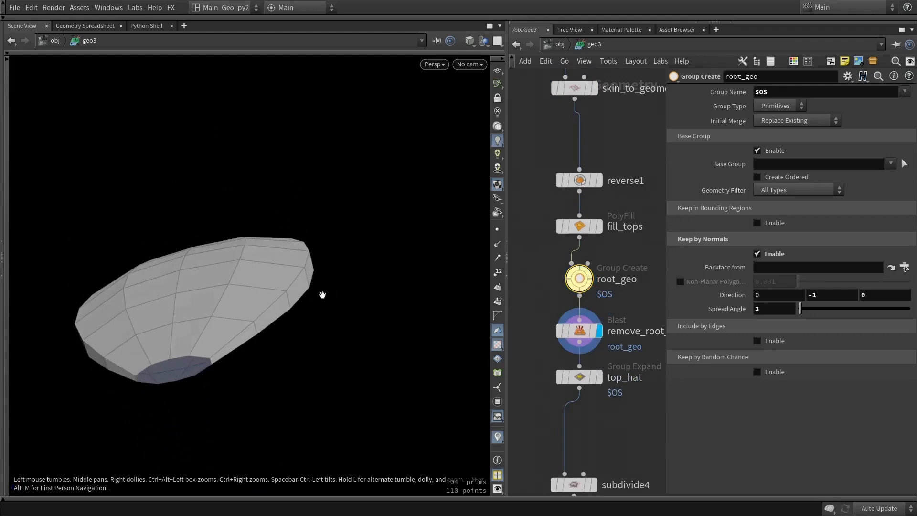
# Display top_hat and examine the faces its Group Expand grows from the patch group.
pyautogui.click(600, 377)
pyautogui.click(589, 378)
pyautogui.moveTo(388, 167); pyautogui.dragTo(381, 254)
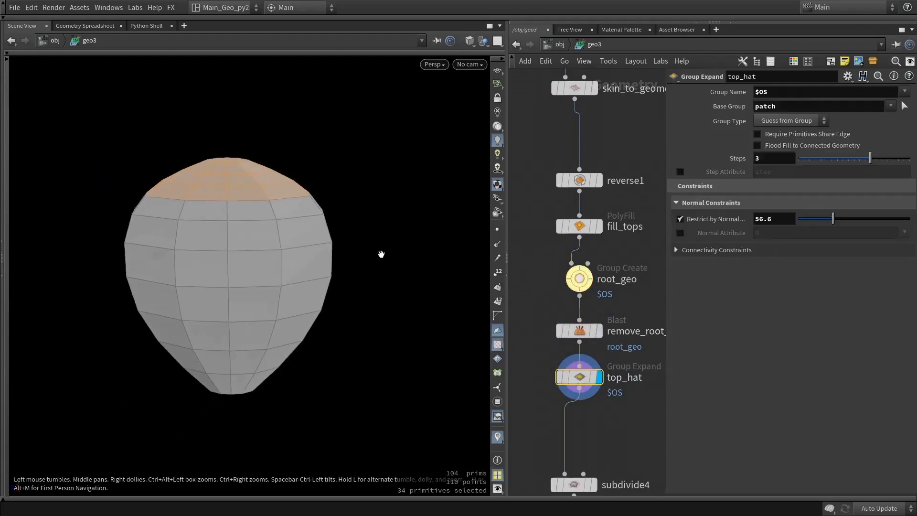
pyautogui.moveTo(298, 204); pyautogui.dragTo(258, 215)
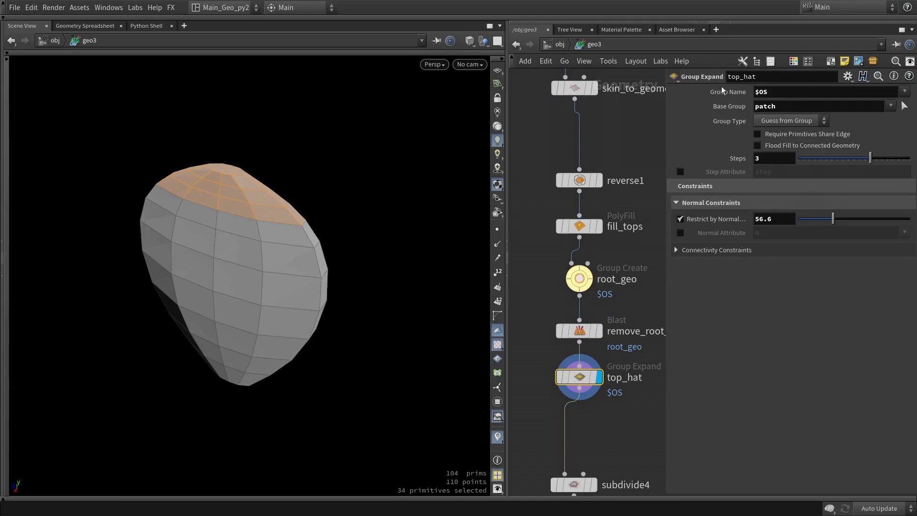
# Set top_hat's normal restriction to 44 and its Steps to 4, and check the grouped rim from several angles.
pyautogui.moveTo(833, 219); pyautogui.dragTo(823, 219)
pyautogui.moveTo(267, 131); pyautogui.dragTo(277, 191)
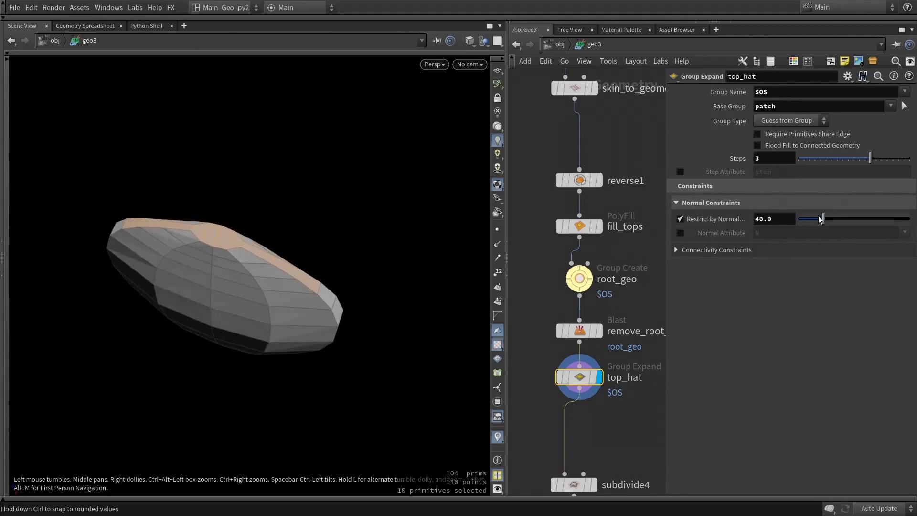
pyautogui.moveTo(821, 218); pyautogui.dragTo(824, 219)
pyautogui.moveTo(882, 159); pyautogui.dragTo(877, 158)
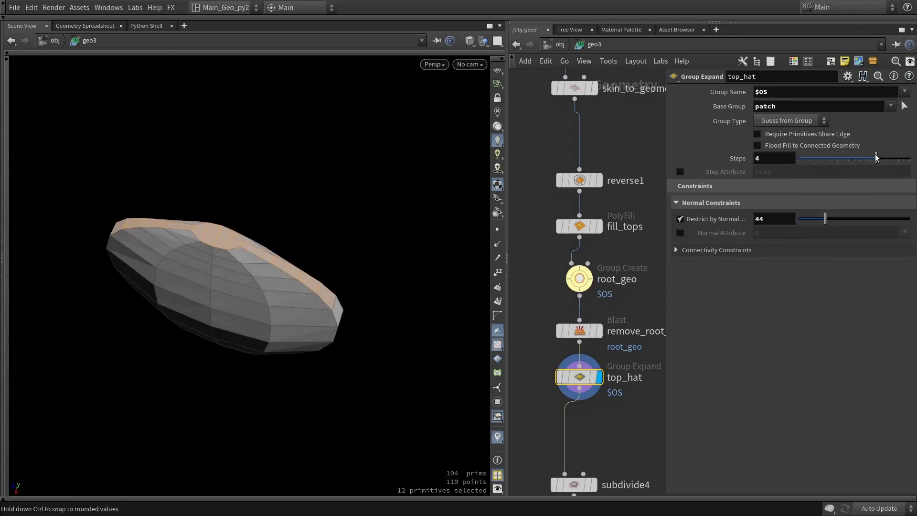
pyautogui.moveTo(302, 319); pyautogui.dragTo(391, 302)
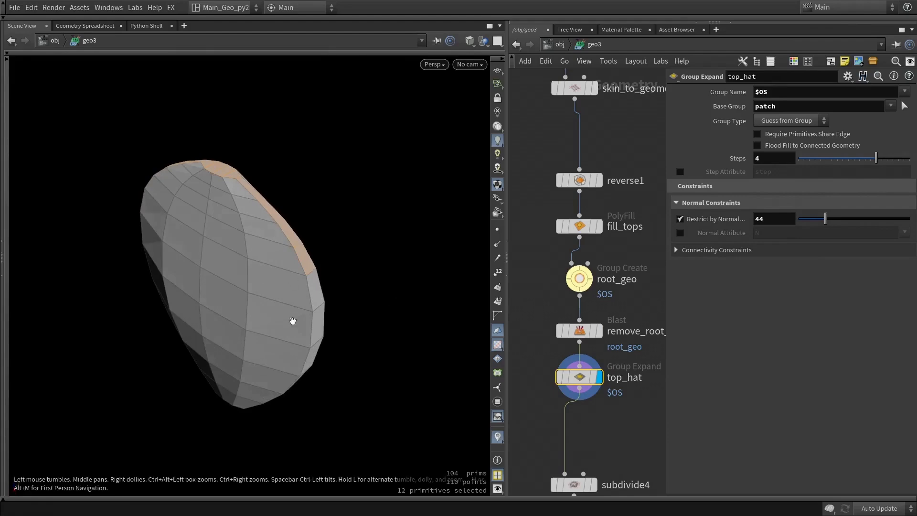
pyautogui.moveTo(293, 321); pyautogui.dragTo(232, 185)
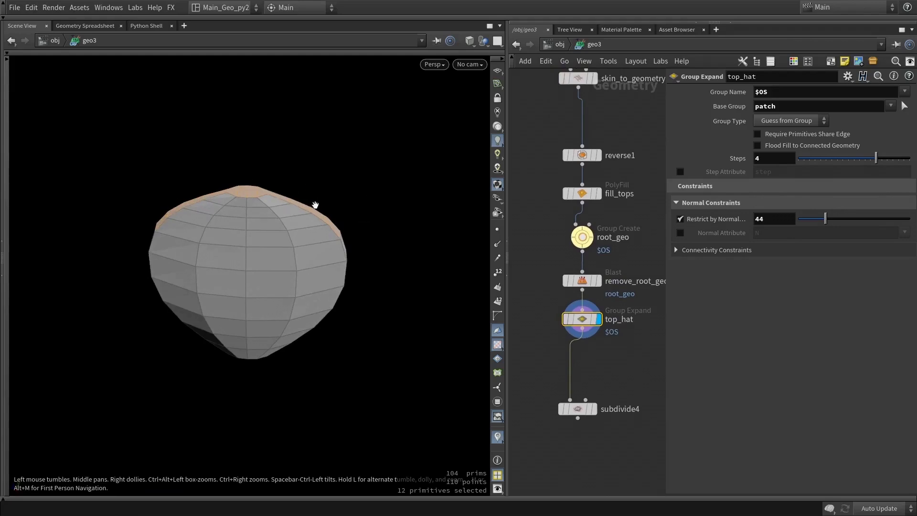
pyautogui.scroll(4, 293, 210)
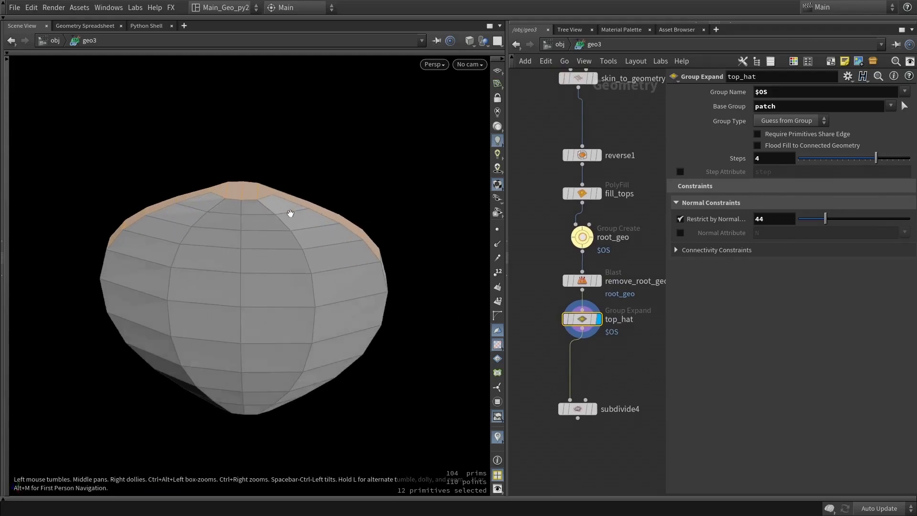
pyautogui.scroll(-3, 248, 211)
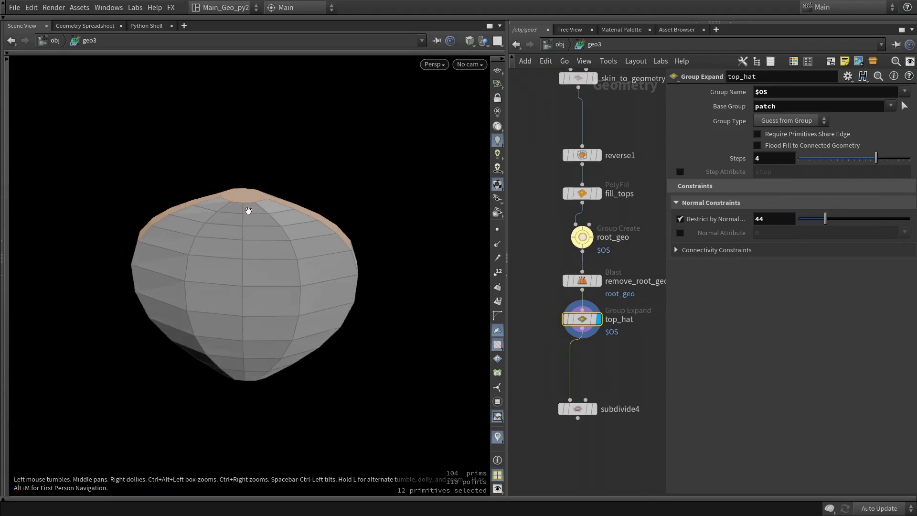
pyautogui.scroll(-2, 248, 210)
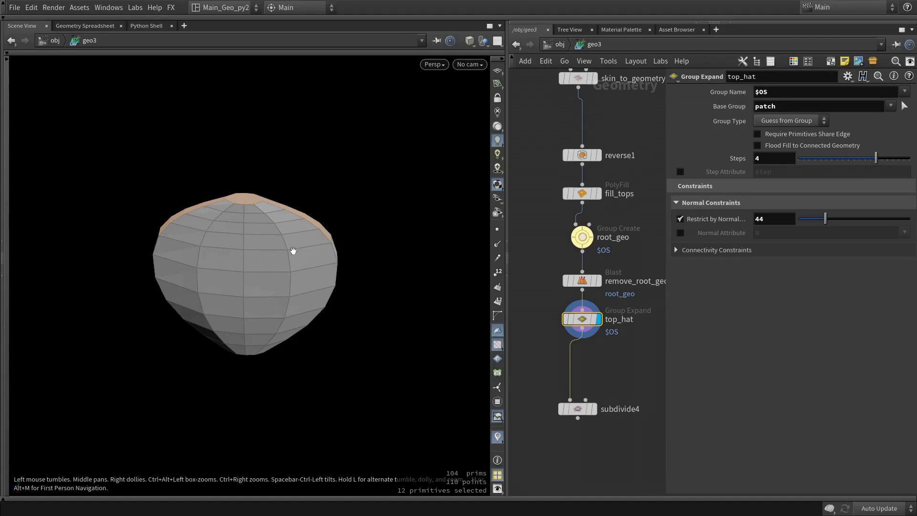
pyautogui.moveTo(293, 251); pyautogui.dragTo(291, 215)
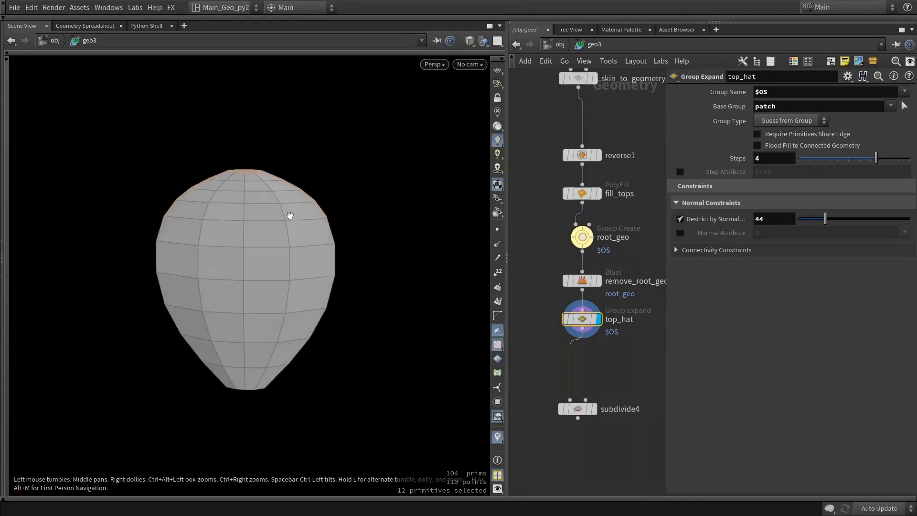
# Review subdivide4's settings and display the subdivided paddle.
pyautogui.click(582, 194)
pyautogui.click(578, 410)
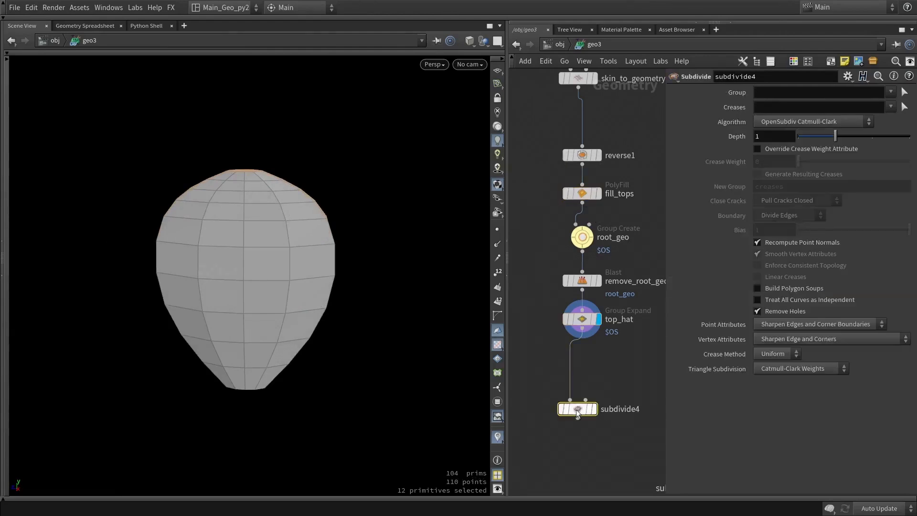
pyautogui.click(594, 408)
pyautogui.moveTo(276, 211)
pyautogui.mouseDown()
pyautogui.moveTo(364, 207)
pyautogui.moveTo(261, 205)
pyautogui.moveTo(270, 109)
pyautogui.moveTo(276, 211)
pyautogui.mouseUp()
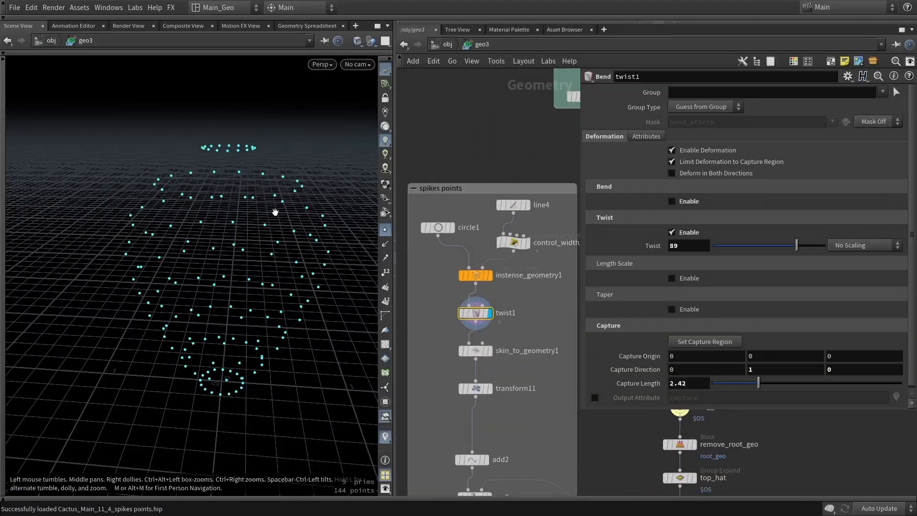
# Inspect the twisted points in the spikes points network, and review control_width_length1's code and width ramp.
pyautogui.moveTo(275, 212); pyautogui.dragTo(279, 196)
pyautogui.scroll(3, 468, 264)
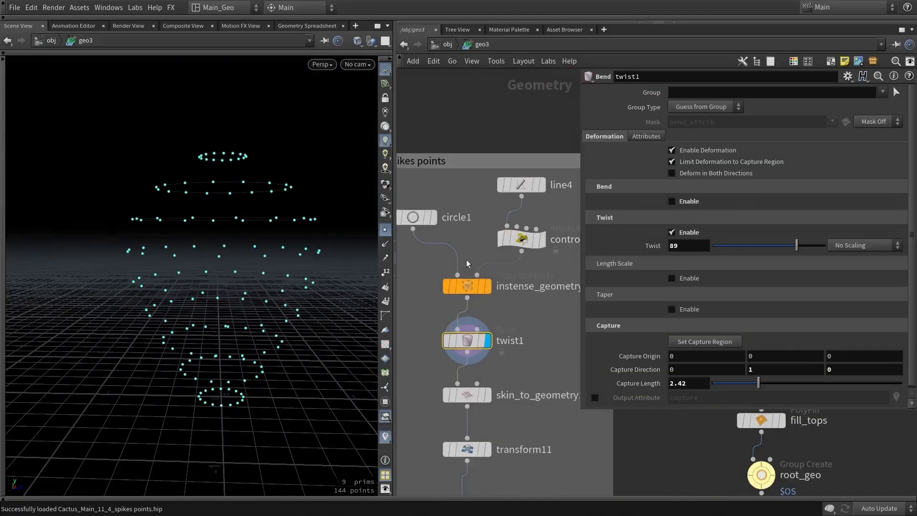
pyautogui.click(542, 238)
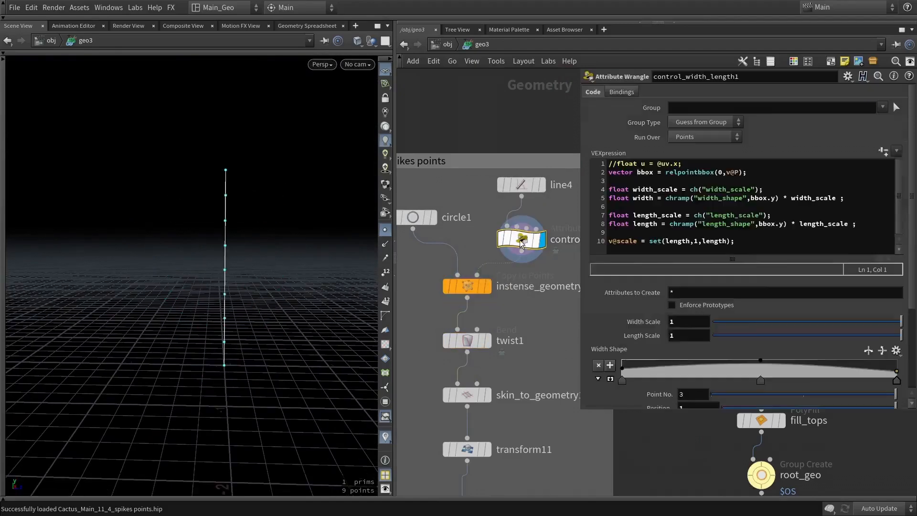
pyautogui.scroll(-3, 607, 244)
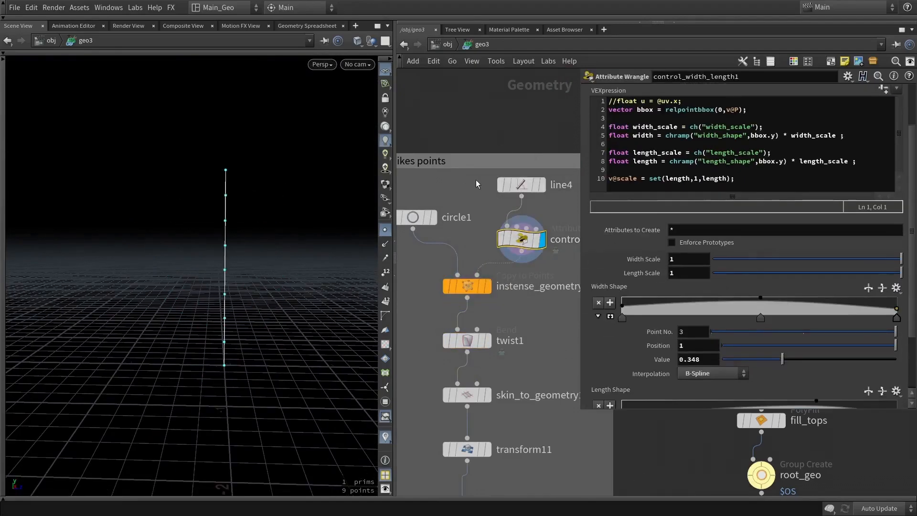
pyautogui.scroll(-2, 504, 184)
# Review line4's settings, and compare circle1 with the circles copied along the line by instense_geometry1.
pyautogui.click(520, 185)
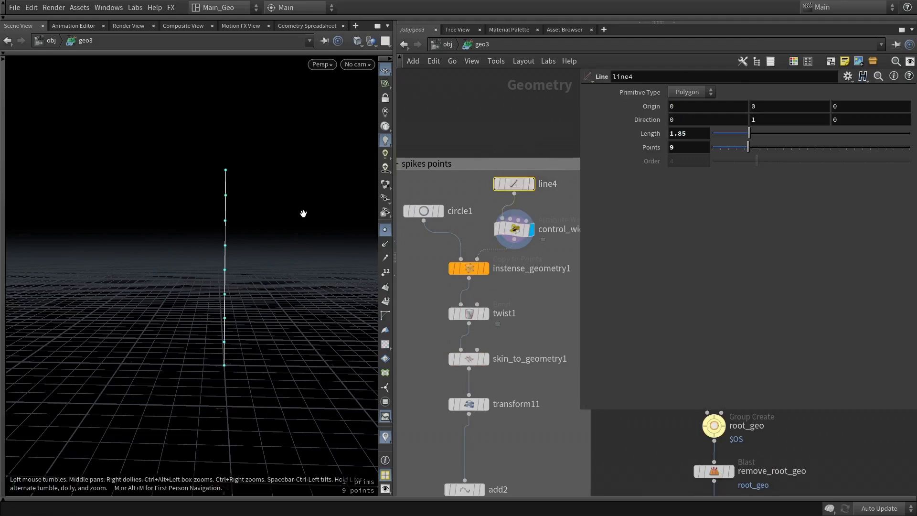
pyautogui.click(440, 211)
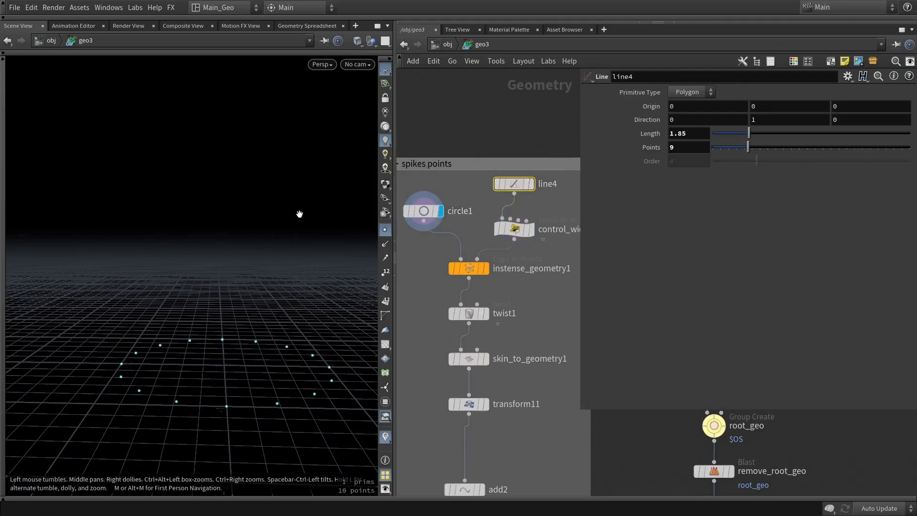
pyautogui.click(531, 230)
pyautogui.click(486, 268)
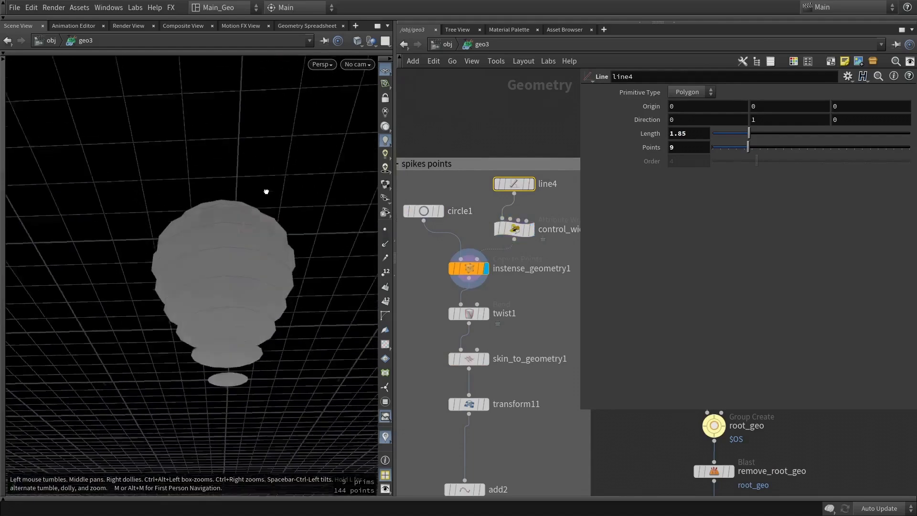
# Step through the display of twist1 and the nodes below it down to add2, and review add2's point options.
pyautogui.click(486, 314)
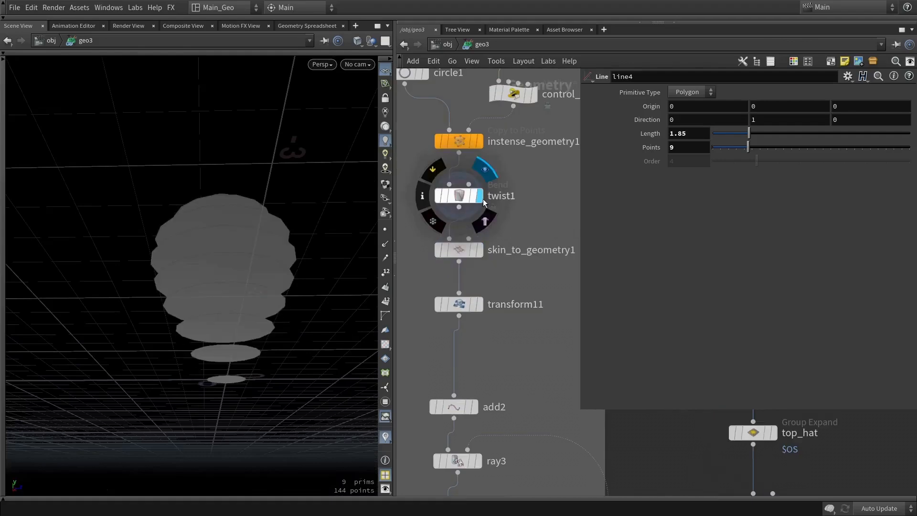
pyautogui.click(480, 253)
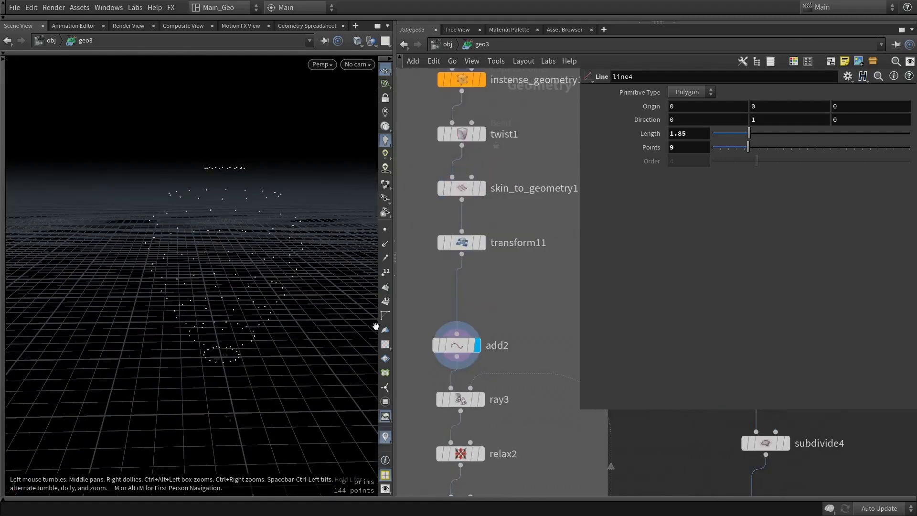
pyautogui.click(466, 346)
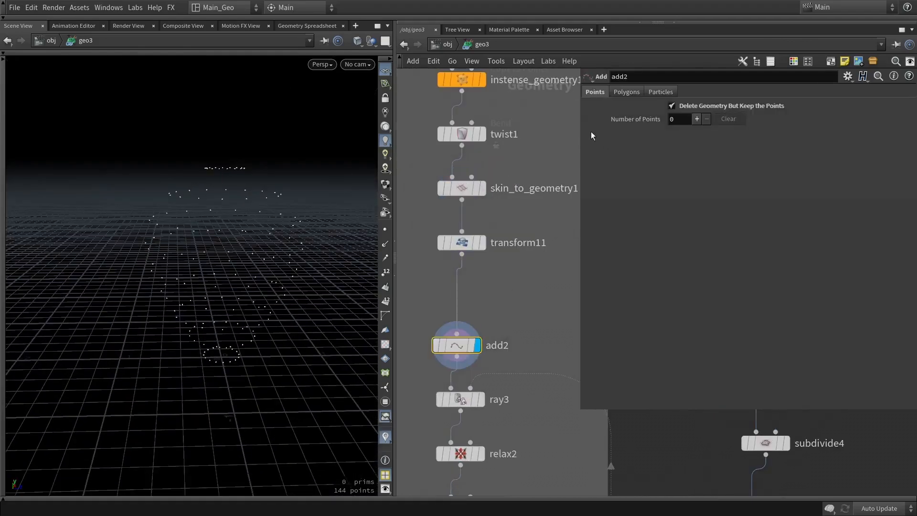
# Display ray3 and relax2 in turn to inspect how the spike points are projected onto the paddle and relaxed.
pyautogui.moveTo(463, 138)
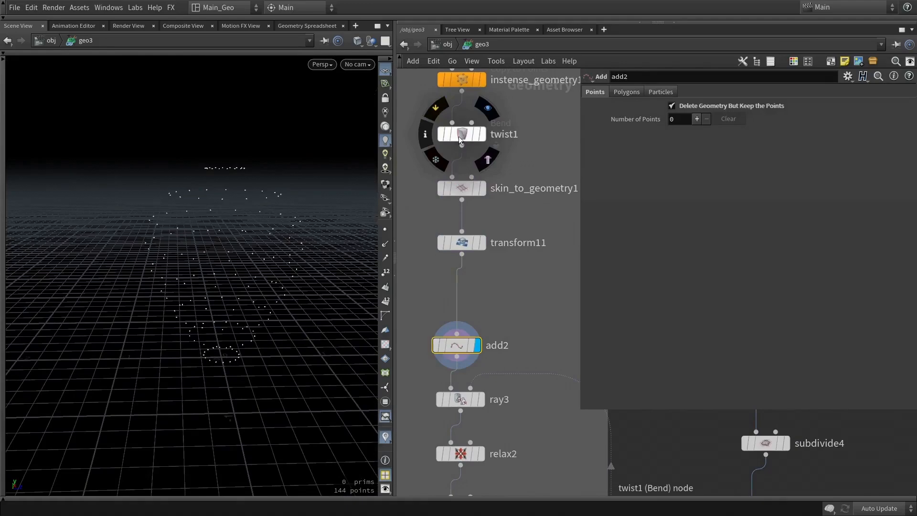
pyautogui.moveTo(256, 218); pyautogui.dragTo(258, 198)
pyautogui.scroll(-1, 517, 398)
pyautogui.moveTo(516, 399); pyautogui.dragTo(496, 340, button='middle')
pyautogui.scroll(1, 489, 344)
pyautogui.click(465, 336)
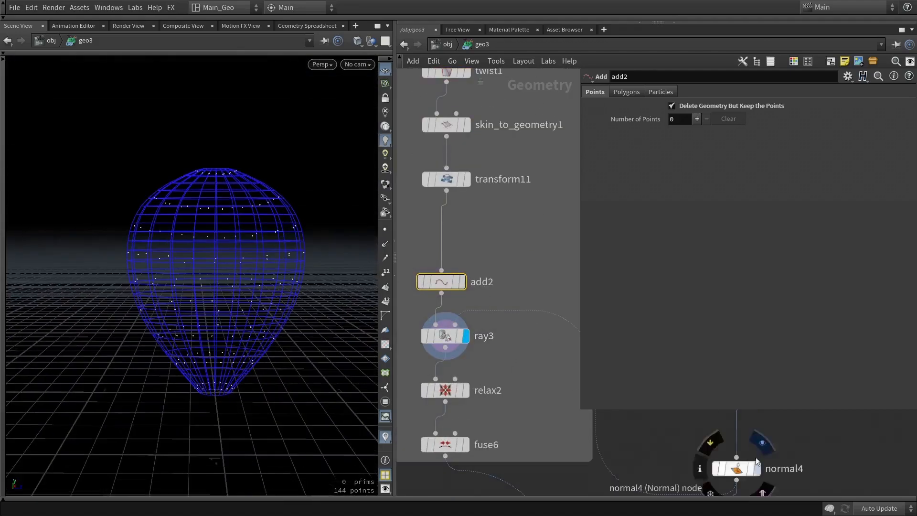
pyautogui.scroll(-3, 641, 430)
pyautogui.scroll(2, 616, 429)
pyautogui.click(462, 389)
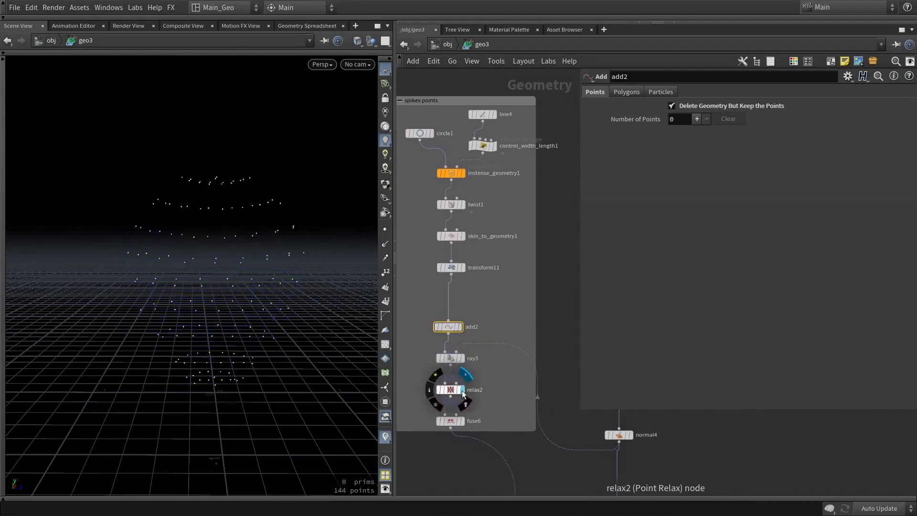
pyautogui.moveTo(237, 240); pyautogui.dragTo(205, 229)
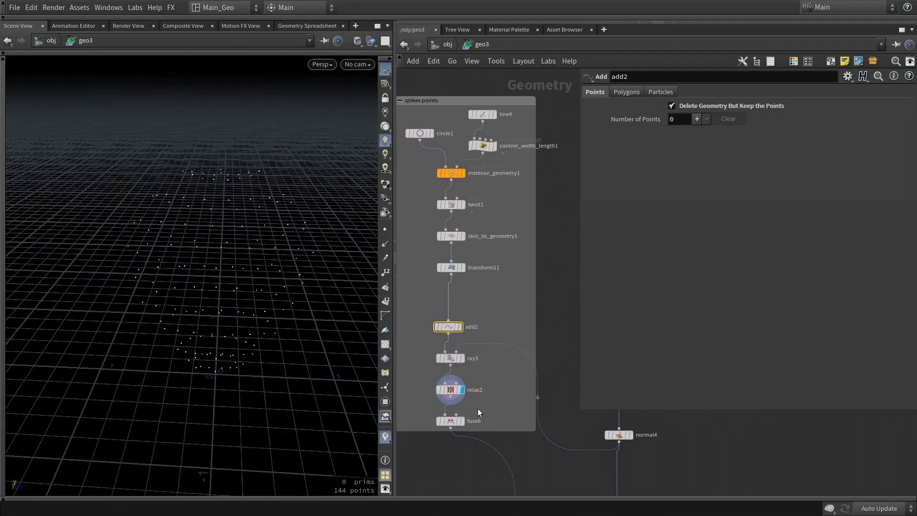
# Display fuse6 in the spikes points network and review its snap and fuse settings.
pyautogui.scroll(3, 478, 408)
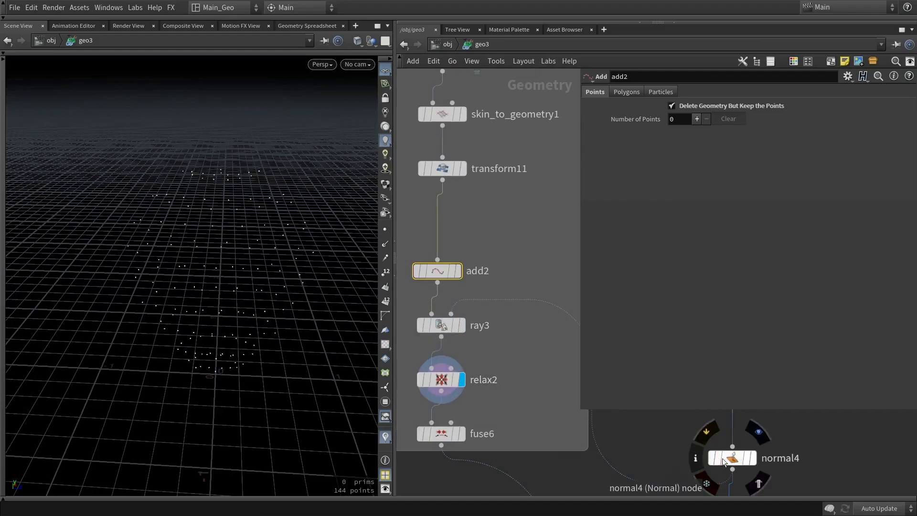
pyautogui.click(462, 433)
pyautogui.click(440, 433)
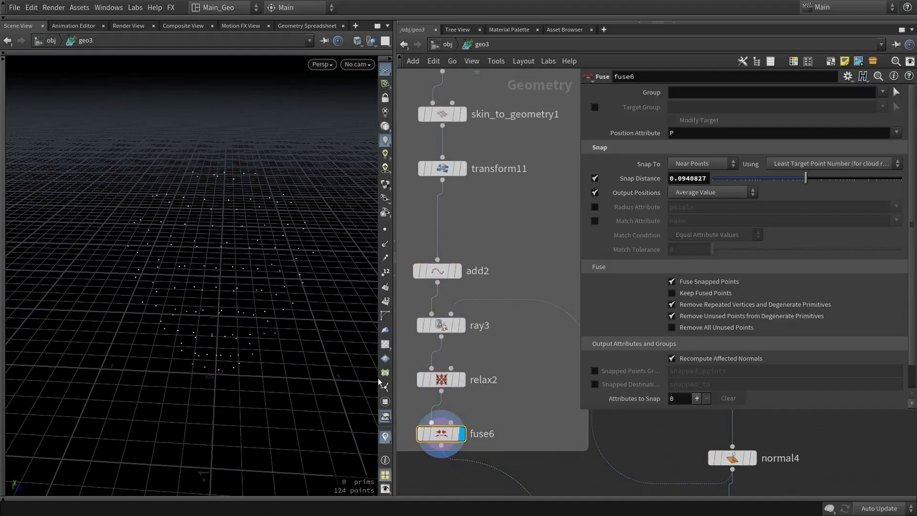
pyautogui.moveTo(242, 346); pyautogui.dragTo(241, 378)
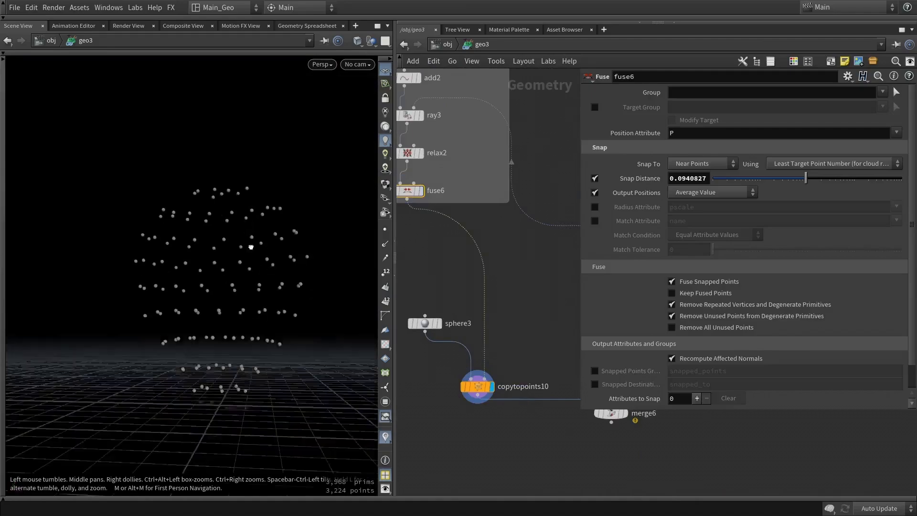
# Display merge6 to inspect the spheres copied onto the paddle surface.
pyautogui.click(621, 413)
pyautogui.moveTo(236, 235)
pyautogui.mouseDown()
pyautogui.moveTo(194, 266)
pyautogui.moveTo(259, 261)
pyautogui.moveTo(241, 247)
pyautogui.mouseUp()
pyautogui.scroll(-4, 526, 341)
pyautogui.moveTo(526, 339); pyautogui.dragTo(506, 348, button='middle')
pyautogui.scroll(1, 506, 348)
pyautogui.scroll(1, 478, 321)
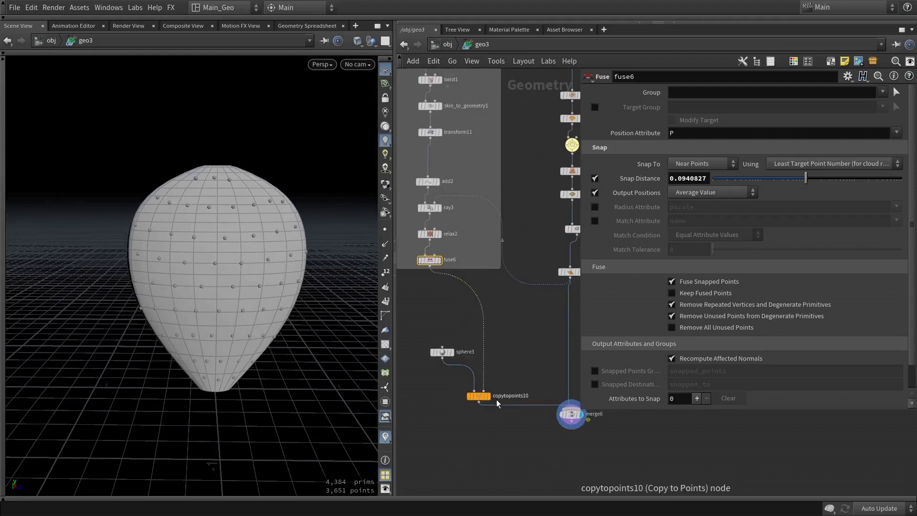
# Disconnect copytopoints10 from merge6, connect fuse6 to merge6 instead, and show the result in wireframe.
pyautogui.press('t')
pyautogui.press('y')
pyautogui.moveTo(528, 380); pyautogui.dragTo(521, 434)
pyautogui.moveTo(430, 268); pyautogui.dragTo(451, 267)
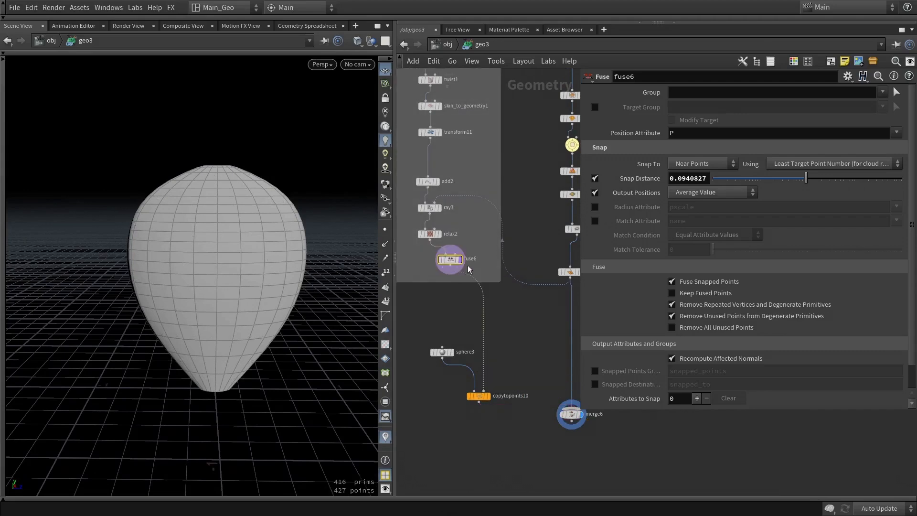
pyautogui.click(450, 265)
pyautogui.click(571, 407)
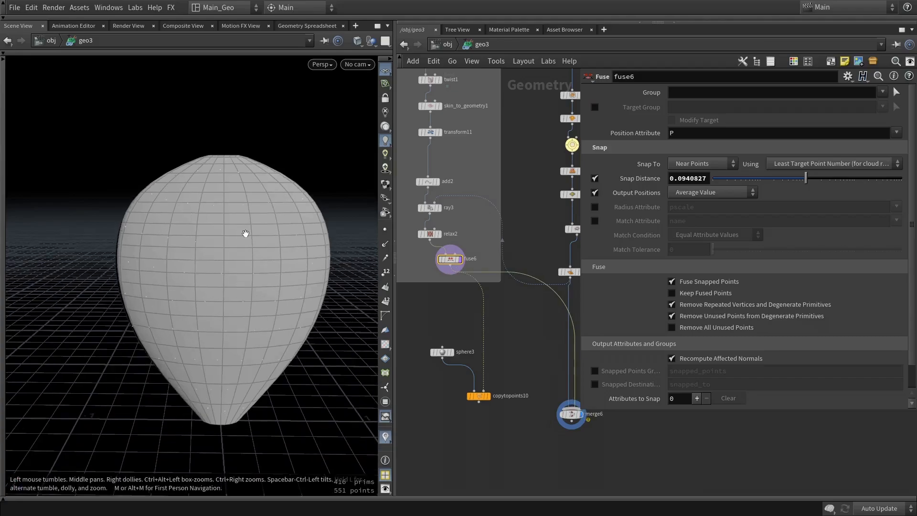
pyautogui.press('w')
pyautogui.moveTo(234, 237)
pyautogui.mouseDown()
pyautogui.moveTo(271, 217)
pyautogui.moveTo(232, 233)
pyautogui.moveTo(245, 229)
pyautogui.mouseUp()
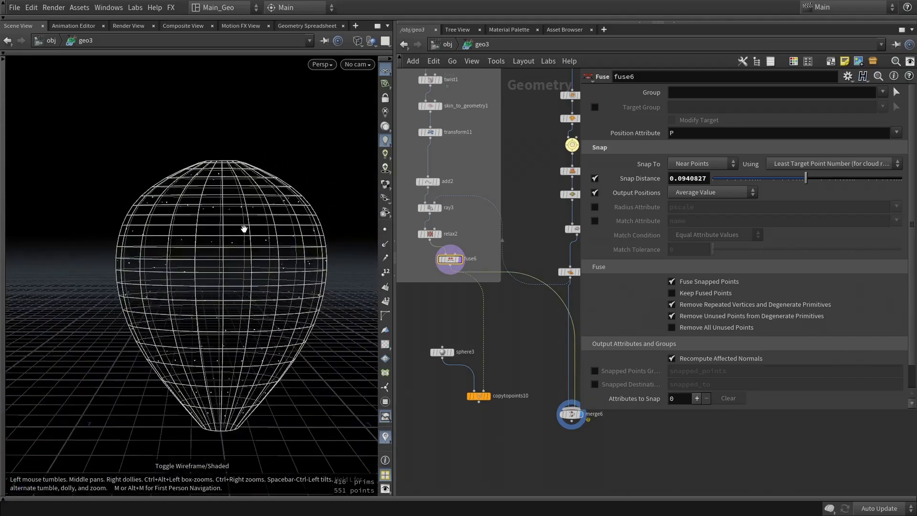
# Review control_width_length1's code and its Width Shape and Length Shape ramps against the wireframe paddle.
pyautogui.moveTo(464, 76); pyautogui.dragTo(500, 264, button='middle')
pyautogui.scroll(1, 501, 264)
pyautogui.scroll(2, 500, 264)
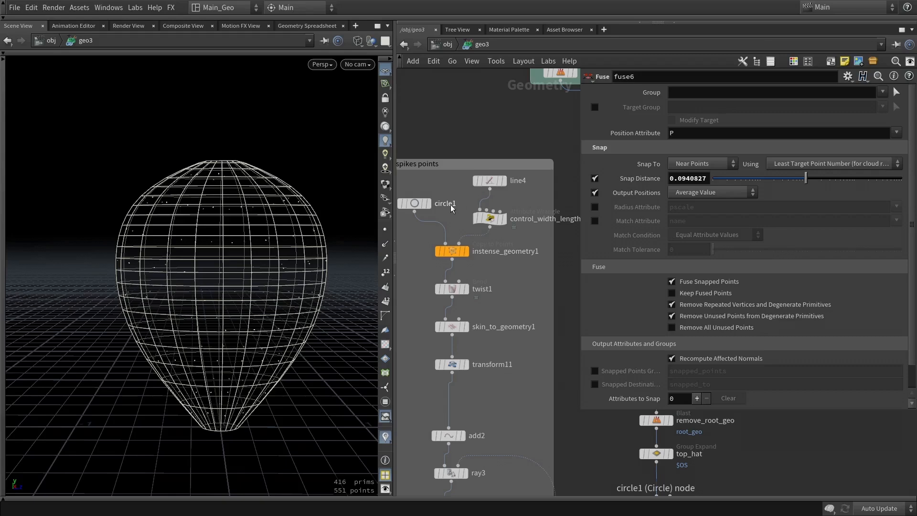
pyautogui.moveTo(293, 186); pyautogui.dragTo(273, 210)
pyautogui.click(490, 218)
pyautogui.scroll(1, 489, 218)
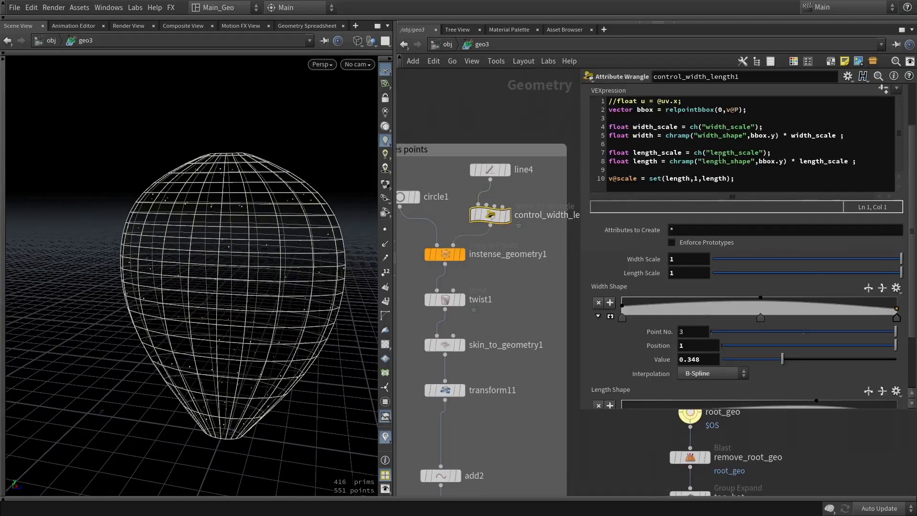
pyautogui.scroll(-1, 610, 347)
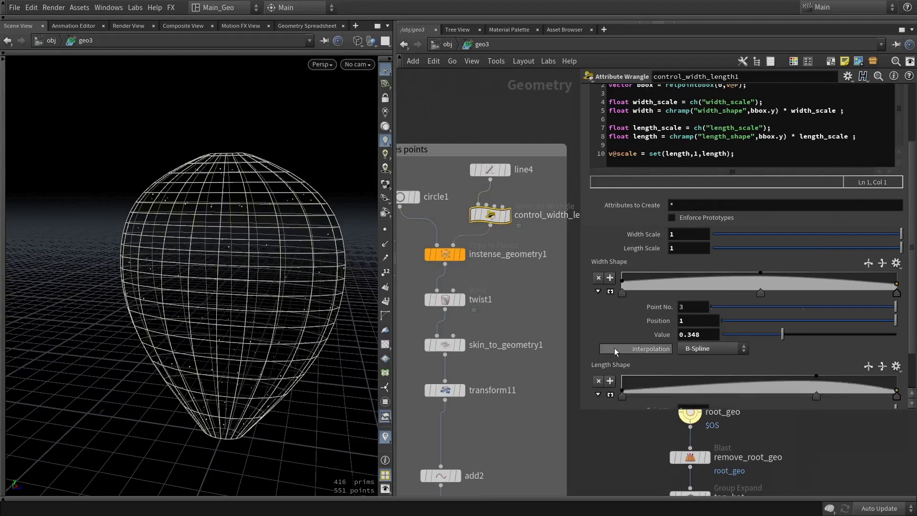
pyautogui.scroll(-2, 337, 249)
pyautogui.scroll(-4, 537, 266)
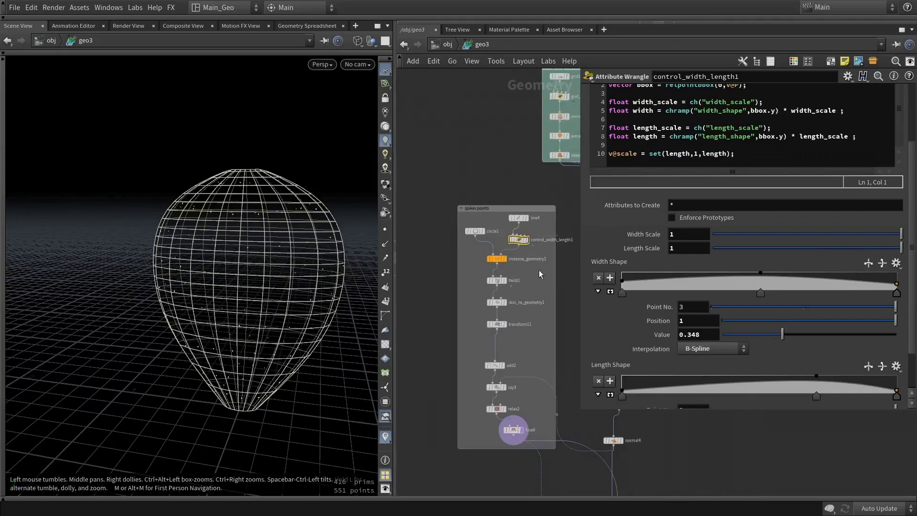
# Compare the base line's control_width_length settings with those of control_width_length1 in the spikes points network.
pyautogui.scroll(6, 514, 239)
pyautogui.scroll(-6, 520, 241)
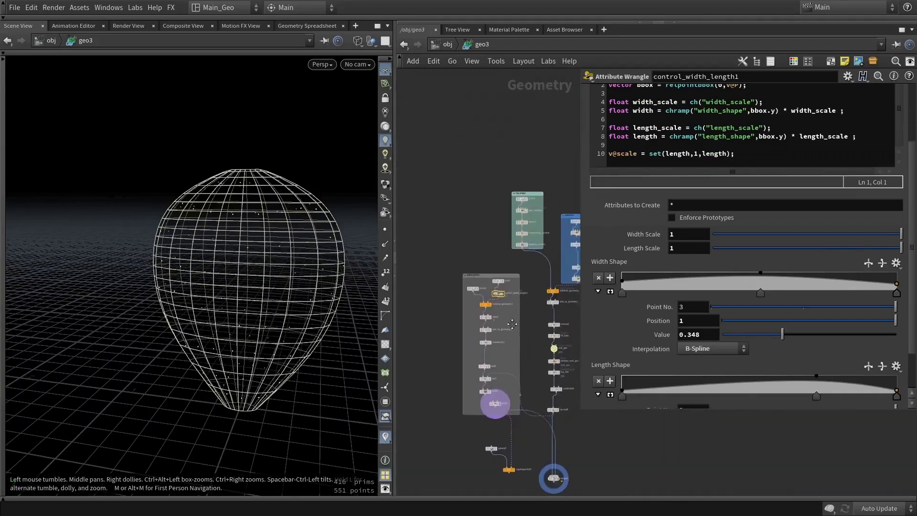
pyautogui.scroll(4, 500, 328)
pyautogui.click(502, 328)
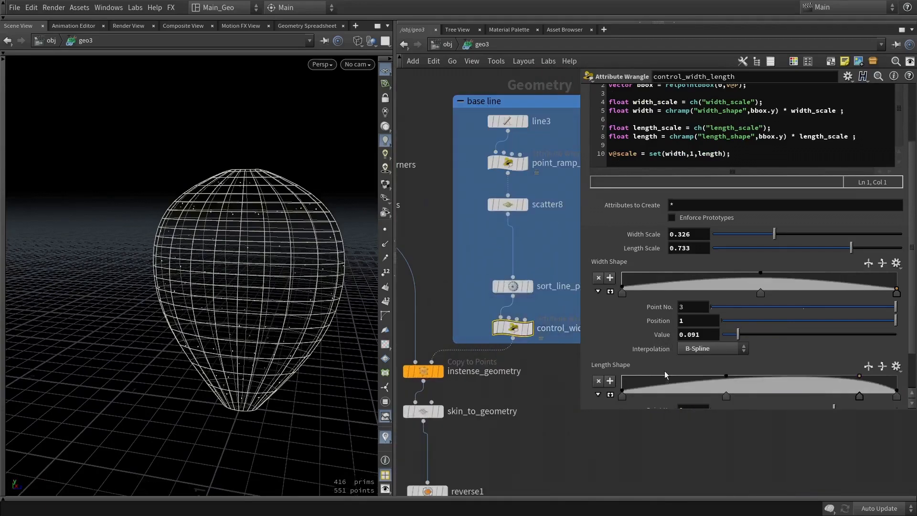
pyautogui.scroll(-4, 525, 378)
pyautogui.moveTo(524, 378); pyautogui.dragTo(599, 357, button='middle')
pyautogui.scroll(4, 431, 362)
pyautogui.click(465, 348)
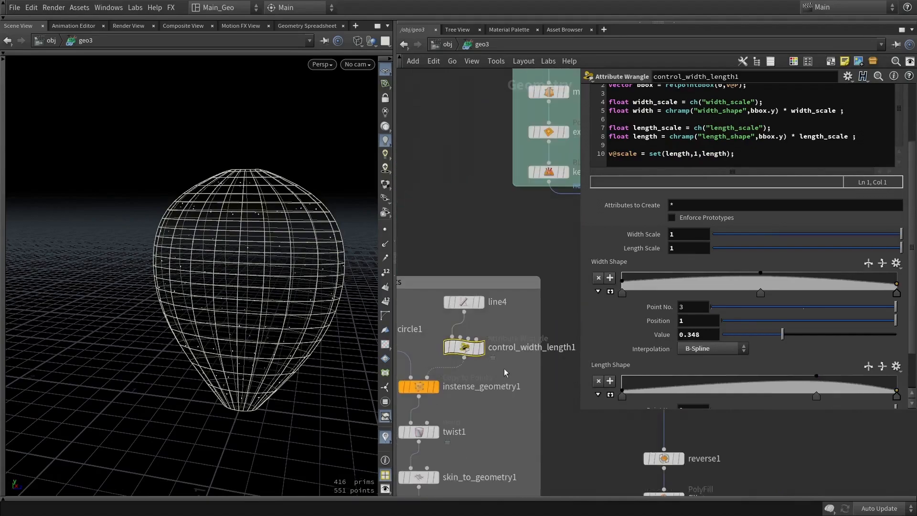
pyautogui.moveTo(247, 229)
pyautogui.mouseDown()
pyautogui.moveTo(262, 268)
pyautogui.moveTo(258, 210)
pyautogui.moveTo(208, 220)
pyautogui.moveTo(253, 225)
pyautogui.mouseUp()
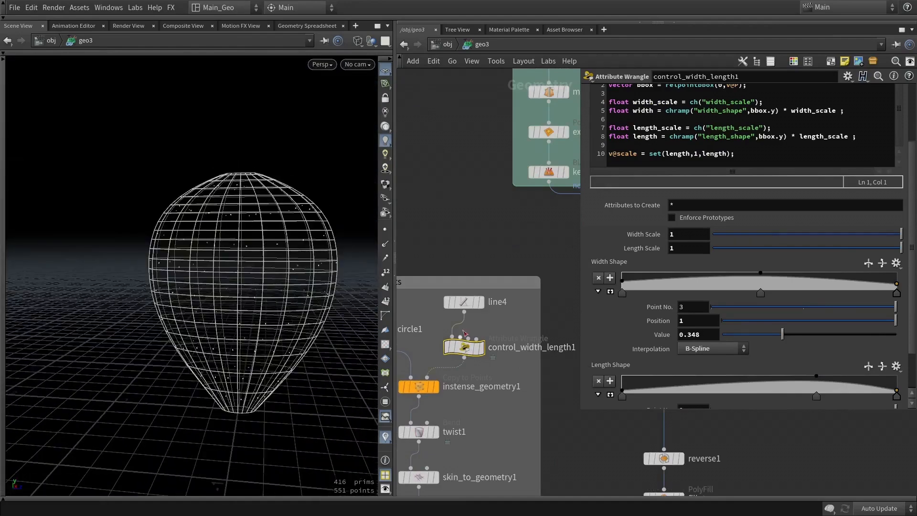
# Review line4's length and point settings alongside the spikes points network and the wireframe paddle.
pyautogui.scroll(-2, 526, 370)
pyautogui.scroll(-3, 506, 382)
pyautogui.scroll(2, 496, 394)
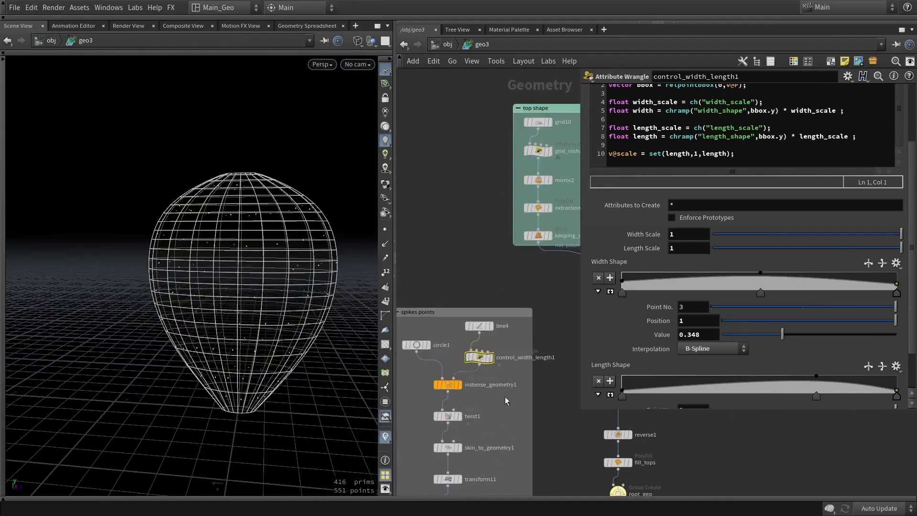
pyautogui.moveTo(513, 405); pyautogui.dragTo(396, 327)
pyautogui.scroll(-3, 506, 257)
pyautogui.moveTo(411, 259); pyautogui.dragTo(500, 239, button='middle')
pyautogui.scroll(3, 462, 310)
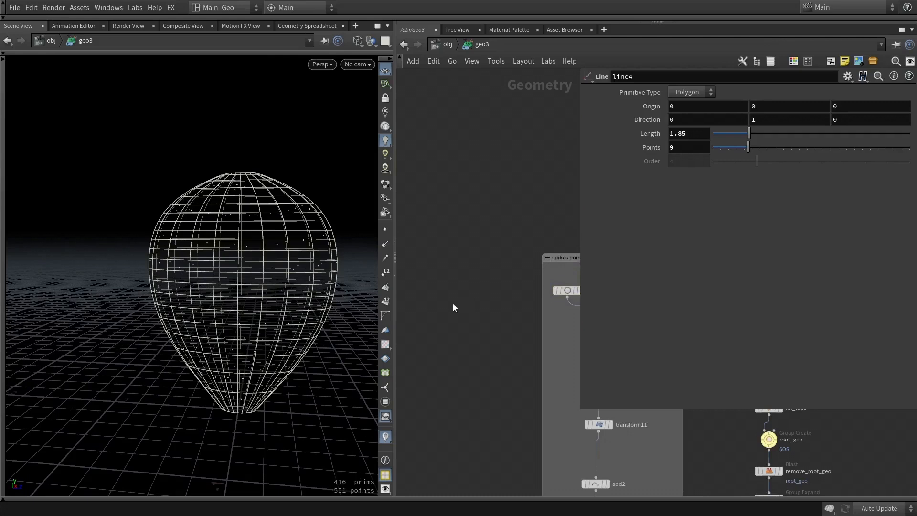
pyautogui.scroll(-2, 453, 302)
pyautogui.scroll(3, 508, 319)
pyautogui.moveTo(509, 319); pyautogui.dragTo(448, 341, button='middle')
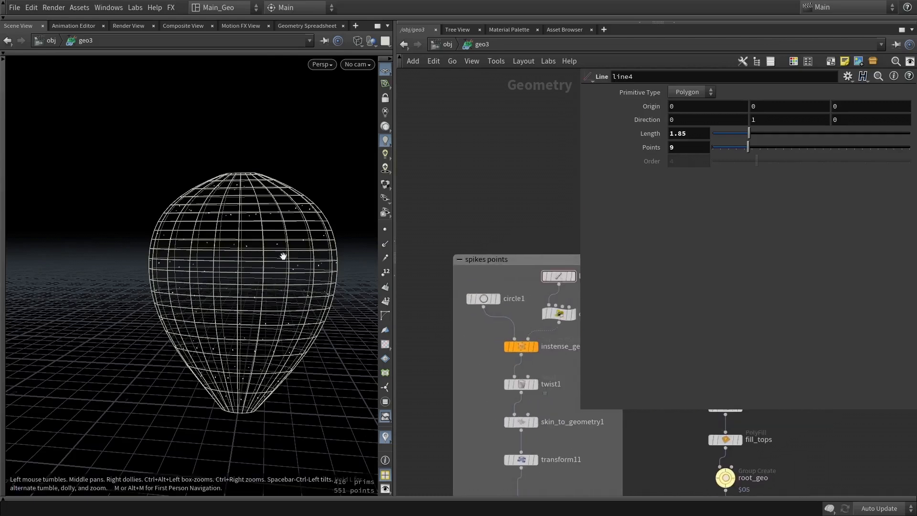
pyautogui.scroll(-3, 451, 302)
pyautogui.scroll(4, 500, 306)
pyautogui.scroll(-3, 522, 334)
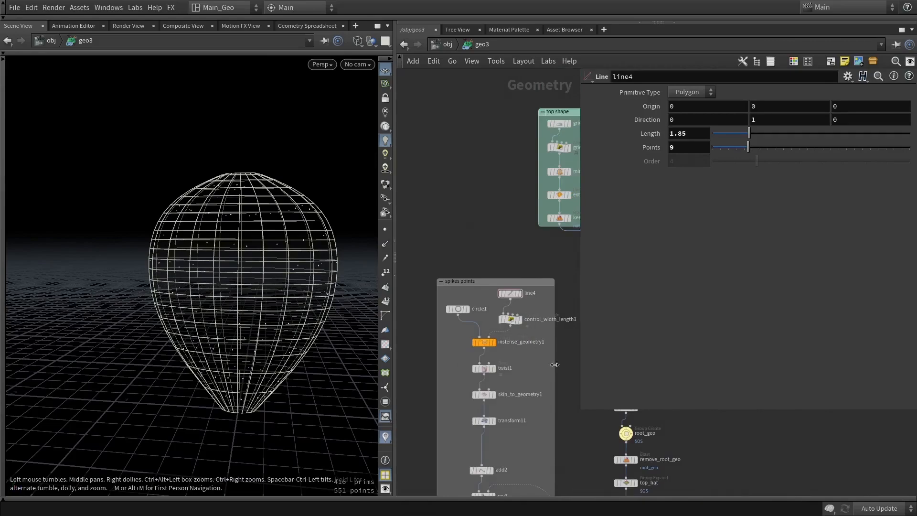
pyautogui.moveTo(554, 364); pyautogui.dragTo(421, 408, button='middle')
pyautogui.moveTo(317, 285); pyautogui.dragTo(327, 344)
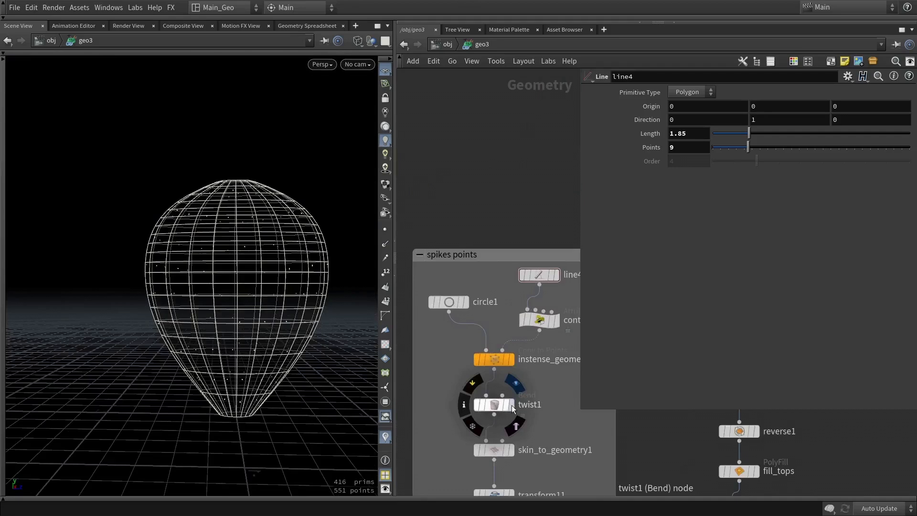
# Display twist1 and skin_to_geometry1 to inspect the twisted circles and the skin built from them.
pyautogui.click(511, 405)
pyautogui.moveTo(318, 249); pyautogui.dragTo(321, 297)
pyautogui.scroll(-3, 511, 404)
pyautogui.scroll(3, 519, 420)
pyautogui.moveTo(260, 286); pyautogui.dragTo(254, 241)
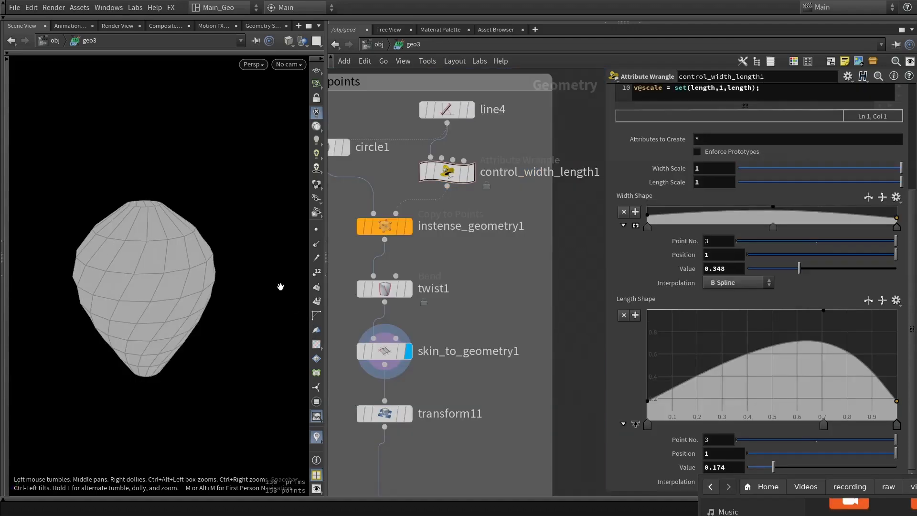
pyautogui.moveTo(202, 309); pyautogui.dragTo(201, 293)
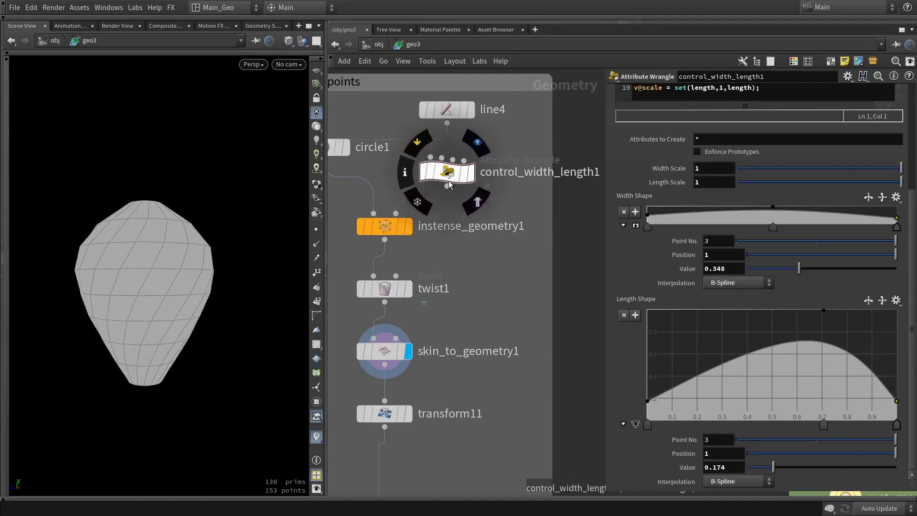
# Examine how control_width_length1's code and Length Shape ramp relate to the profile of the twisted skin.
pyautogui.scroll(3, 817, 230)
pyautogui.moveTo(787, 245); pyautogui.dragTo(632, 163)
pyautogui.click(785, 224)
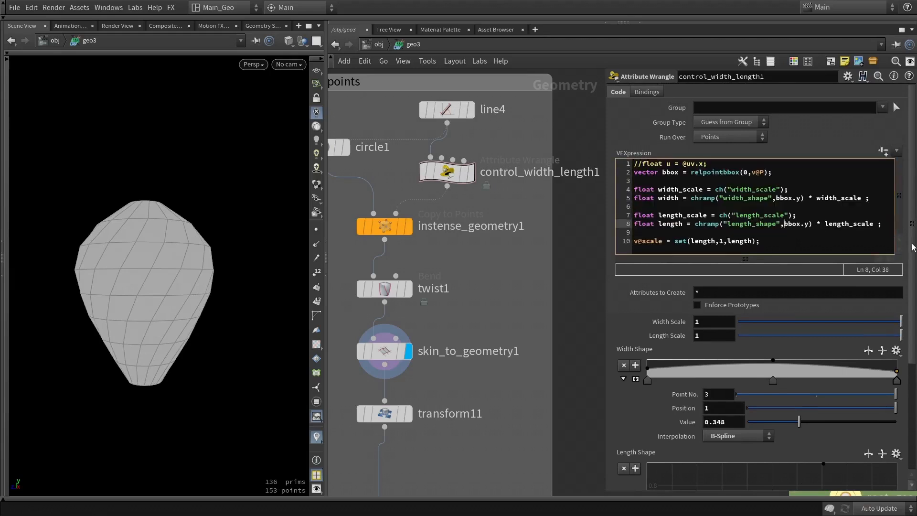
pyautogui.scroll(-3, 912, 247)
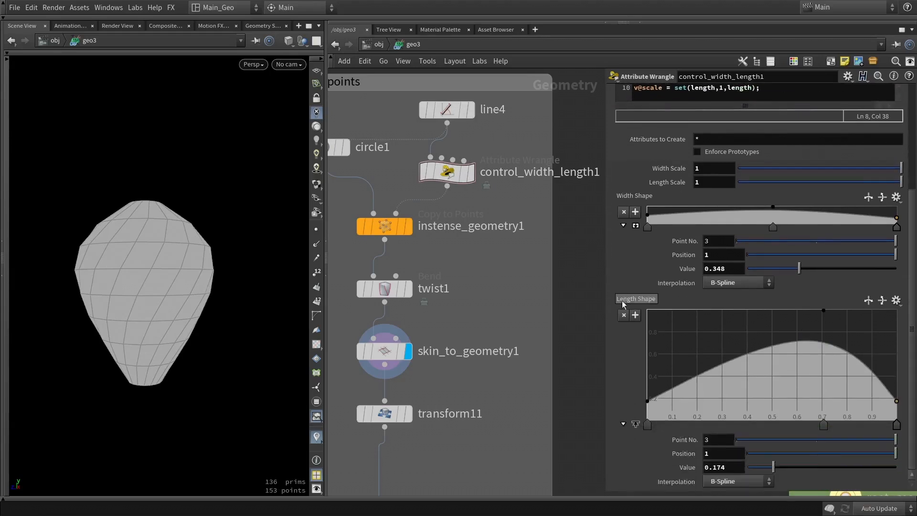
pyautogui.scroll(2, 912, 330)
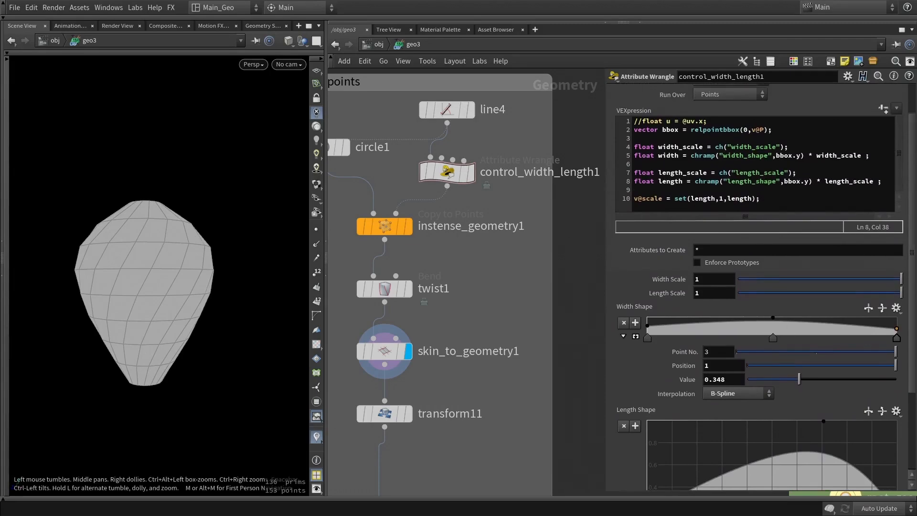
pyautogui.scroll(-2, 912, 310)
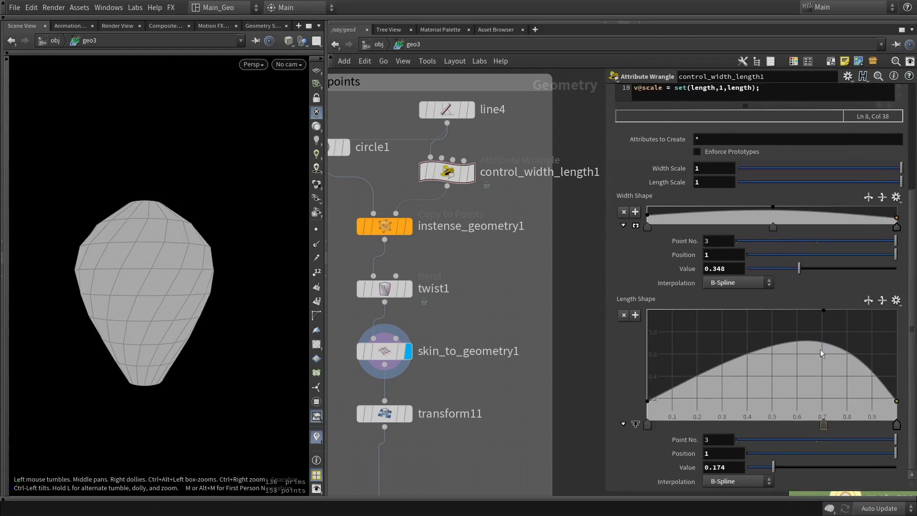
pyautogui.moveTo(76, 235); pyautogui.dragTo(151, 252)
pyautogui.scroll(-2, 372, 234)
pyautogui.scroll(1, 429, 239)
pyautogui.scroll(-1, 445, 244)
pyautogui.moveTo(446, 244); pyautogui.dragTo(515, 274, button='middle')
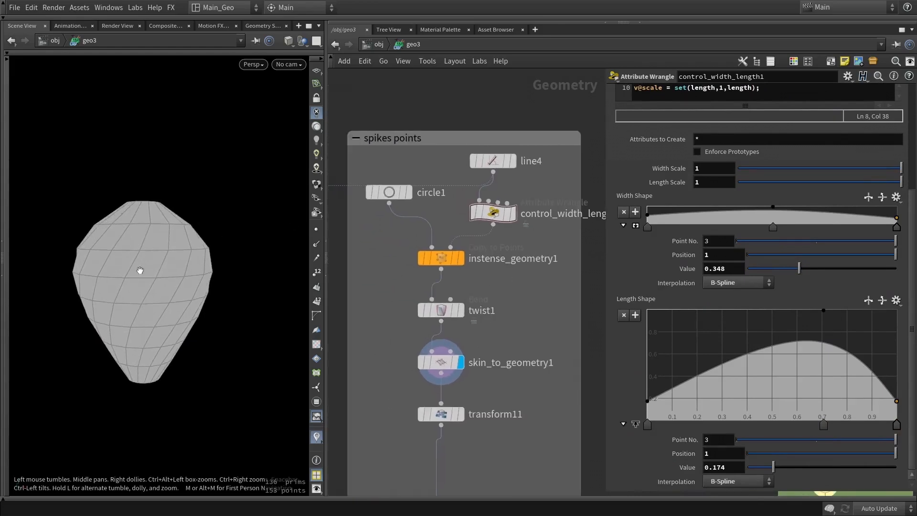
pyautogui.scroll(1, 140, 271)
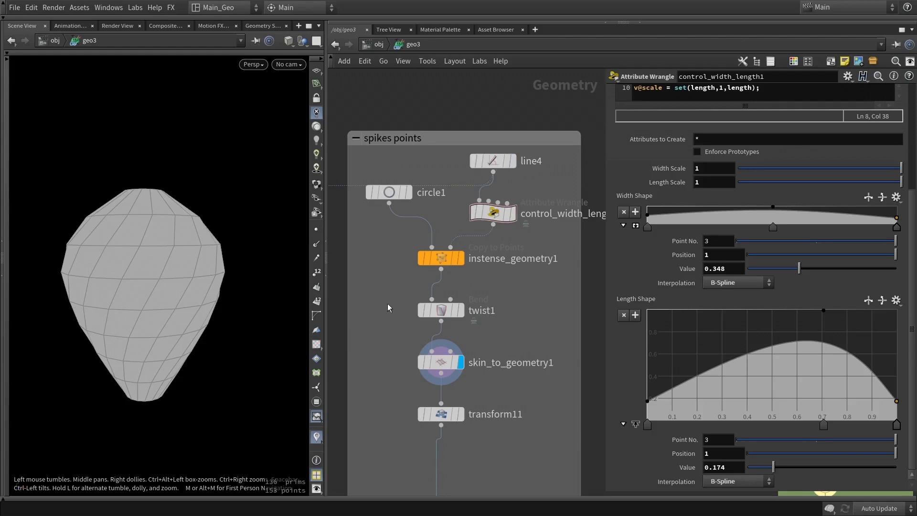
pyautogui.scroll(-5, 387, 305)
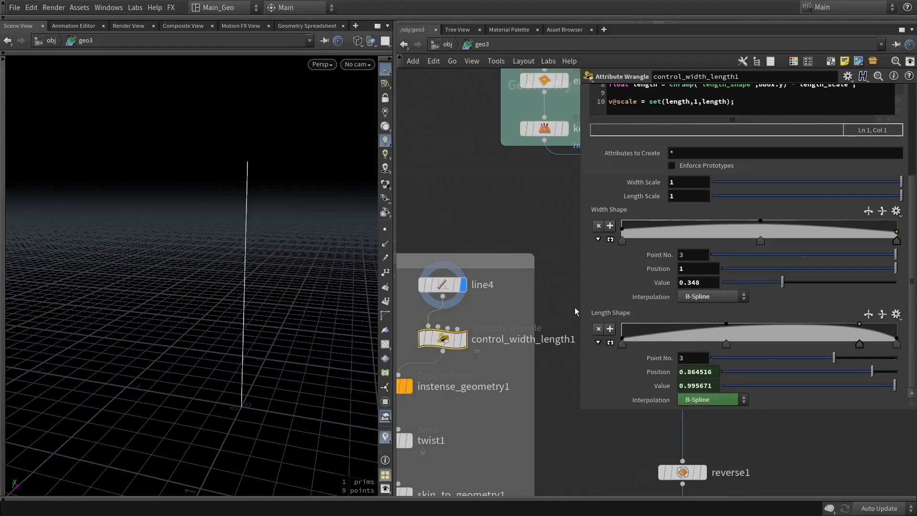
# Move line4 out of the spikes points network and feed control_width_length1 from the base line's line3 instead.
pyautogui.scroll(-5, 502, 286)
pyautogui.moveTo(498, 288); pyautogui.dragTo(479, 303, button='middle')
pyautogui.moveTo(576, 215); pyautogui.dragTo(423, 205)
pyautogui.scroll(3, 442, 326)
pyautogui.scroll(-2, 442, 305)
pyautogui.scroll(-4, 424, 201)
pyautogui.scroll(3, 424, 195)
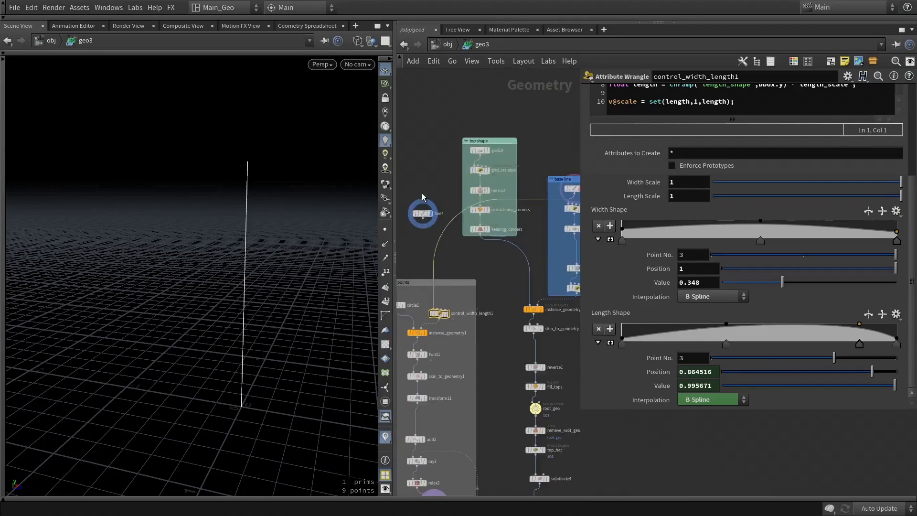
pyautogui.click(425, 213)
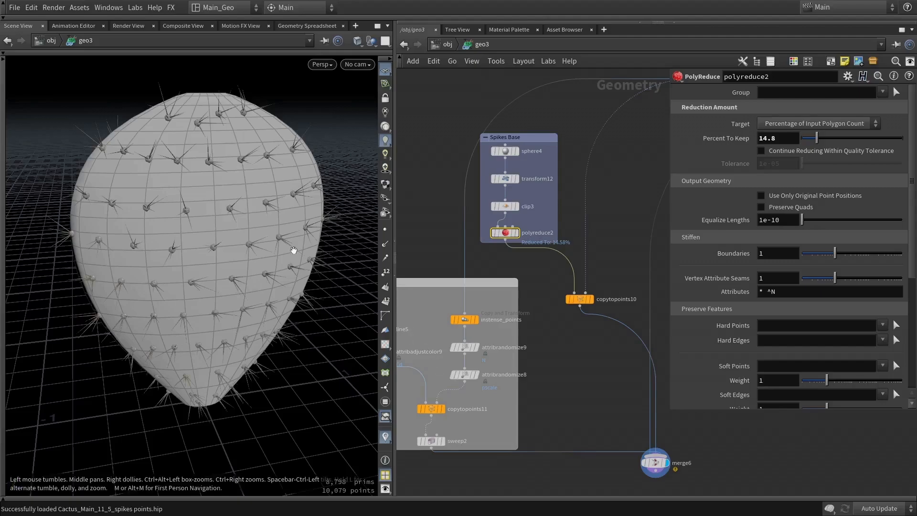
# Display sphere4, transform12 and clip3 in turn to inspect how the Spikes Base shape is built.
pyautogui.moveTo(293, 252); pyautogui.dragTo(200, 210)
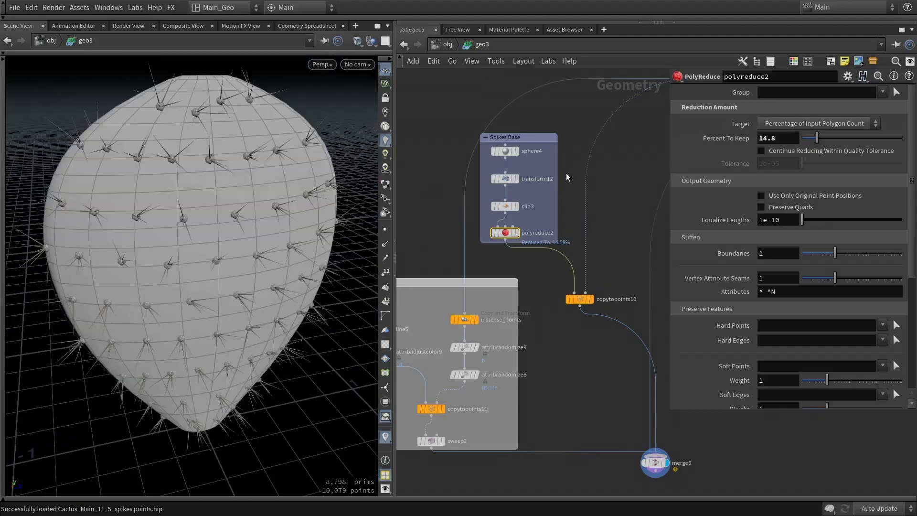
pyautogui.click(516, 151)
pyautogui.scroll(5, 155, 393)
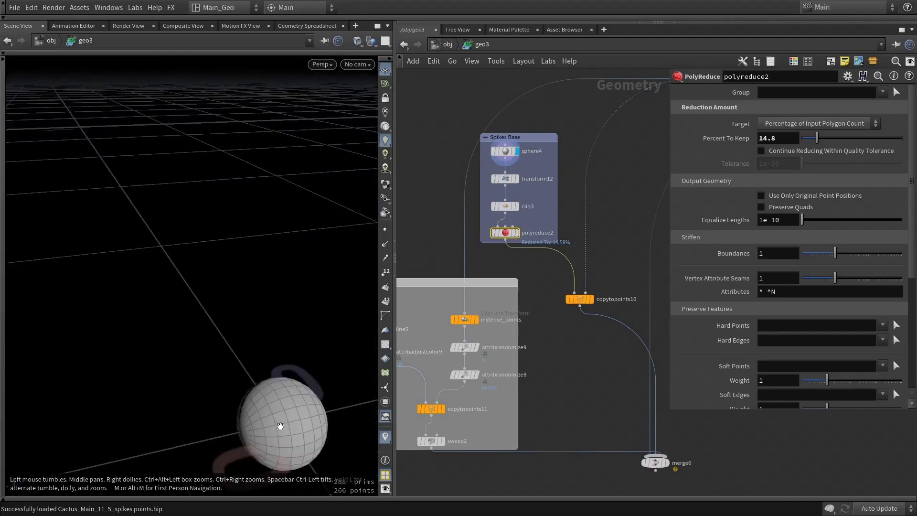
pyautogui.scroll(-4, 280, 425)
pyautogui.scroll(2, 308, 426)
pyautogui.click(516, 179)
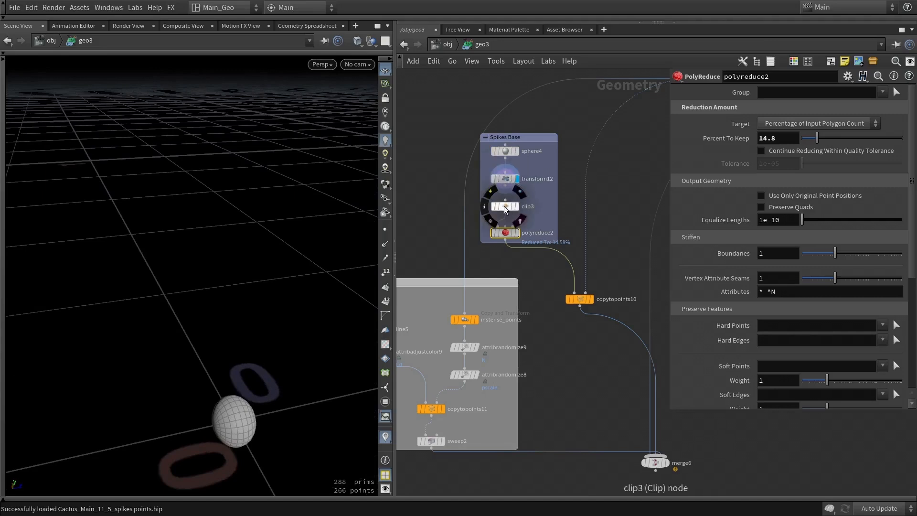
pyautogui.click(510, 206)
pyautogui.click(517, 208)
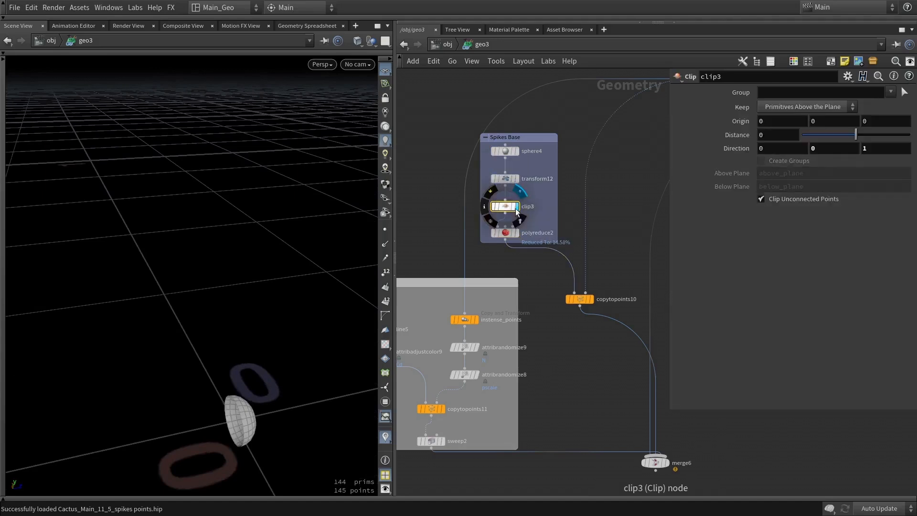
# Inspect the reduced spike base of polyreduce2 up close and its copies on the paddle points in copytopoints10.
pyautogui.click(517, 234)
pyautogui.moveTo(292, 399); pyautogui.dragTo(199, 371)
pyautogui.moveTo(300, 401); pyautogui.dragTo(237, 389, button='middle')
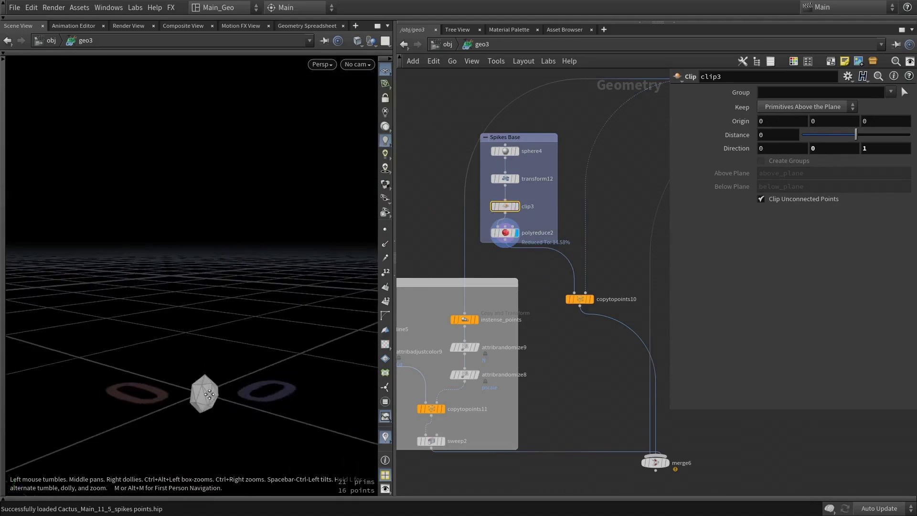
pyautogui.moveTo(237, 388); pyautogui.dragTo(221, 404, button='right')
pyautogui.click(591, 300)
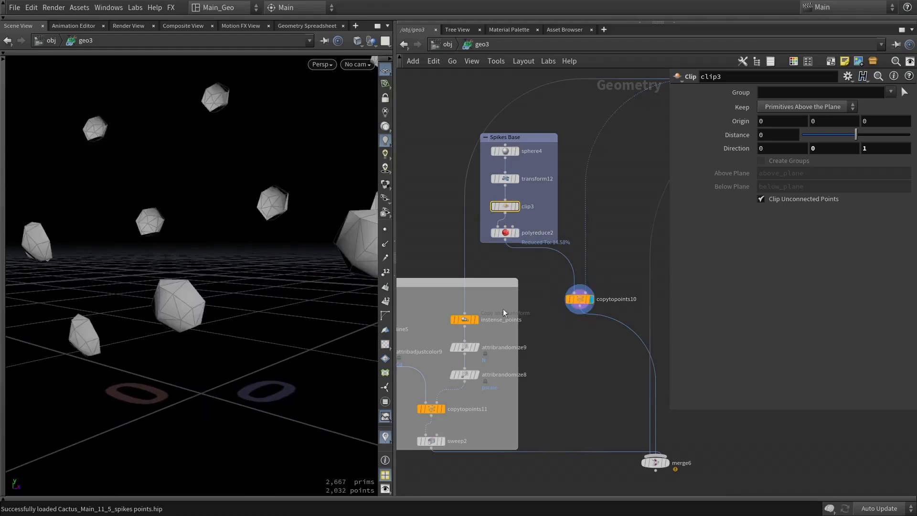
pyautogui.moveTo(230, 334); pyautogui.dragTo(238, 254, button='right')
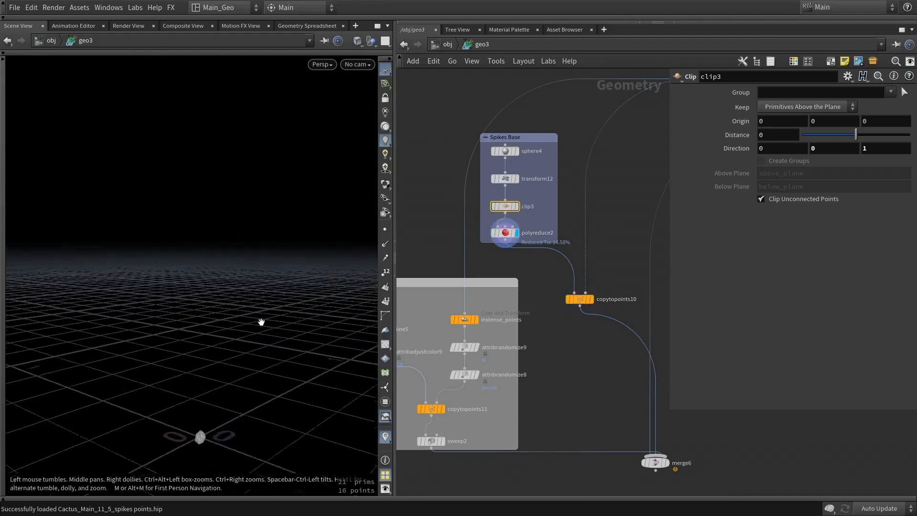
pyautogui.moveTo(261, 322); pyautogui.dragTo(229, 354)
pyautogui.moveTo(230, 353); pyautogui.dragTo(117, 307, button='right')
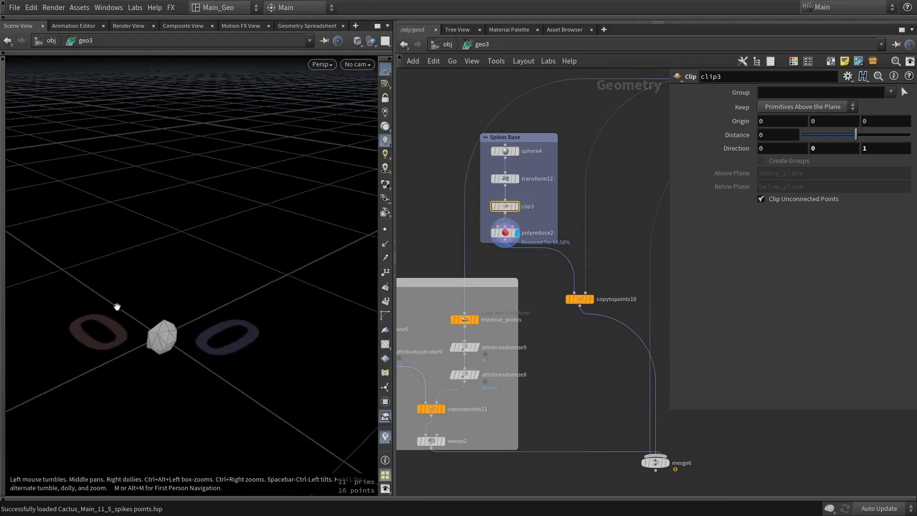
pyautogui.moveTo(251, 374); pyautogui.dragTo(174, 342, button='right')
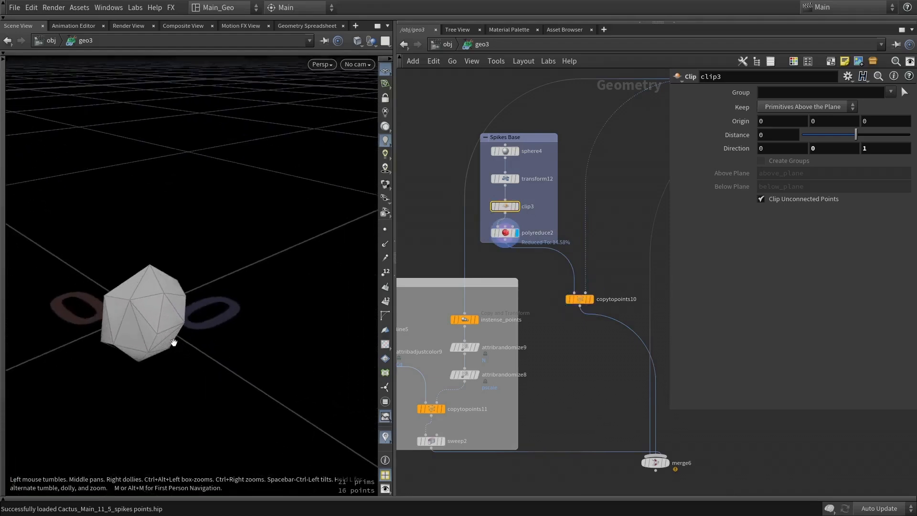
pyautogui.moveTo(174, 342); pyautogui.dragTo(178, 348)
pyautogui.press('f')
pyautogui.moveTo(224, 330); pyautogui.dragTo(241, 298)
# Display instense_points and examine its duplicated points and Copy and Transform settings.
pyautogui.moveTo(481, 339); pyautogui.dragTo(527, 333, button='middle')
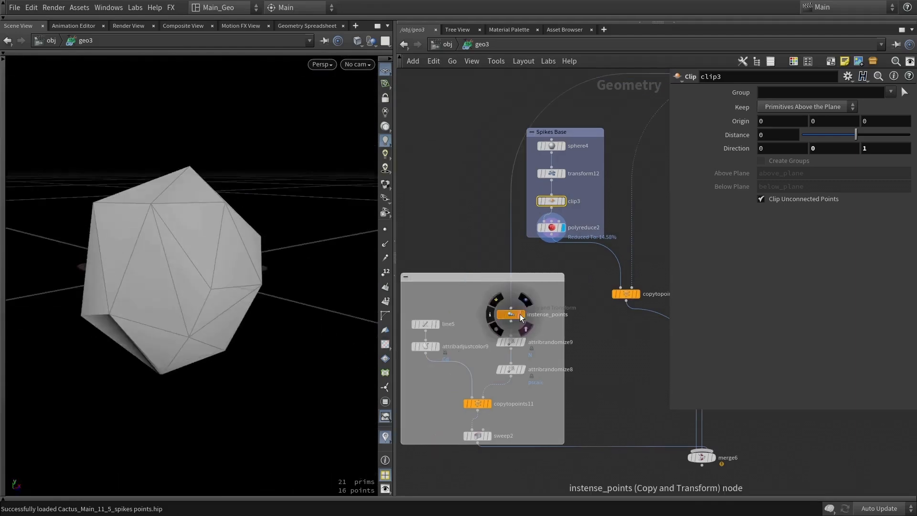
pyautogui.click(524, 302)
pyautogui.press('f')
pyautogui.moveTo(309, 272); pyautogui.dragTo(322, 313)
pyautogui.click(510, 314)
pyautogui.scroll(5, 514, 313)
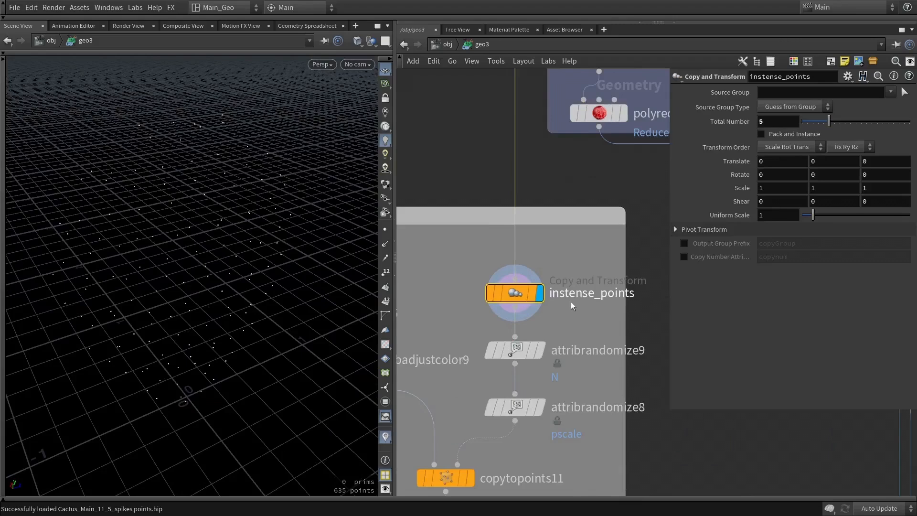
pyautogui.scroll(-6, 581, 329)
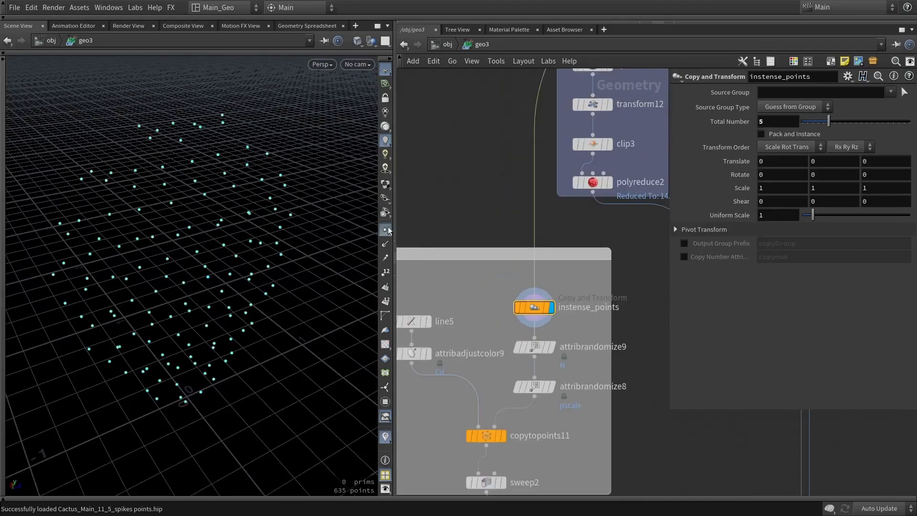
pyautogui.moveTo(262, 199); pyautogui.dragTo(231, 177)
pyautogui.scroll(3, 506, 352)
pyautogui.scroll(-4, 538, 348)
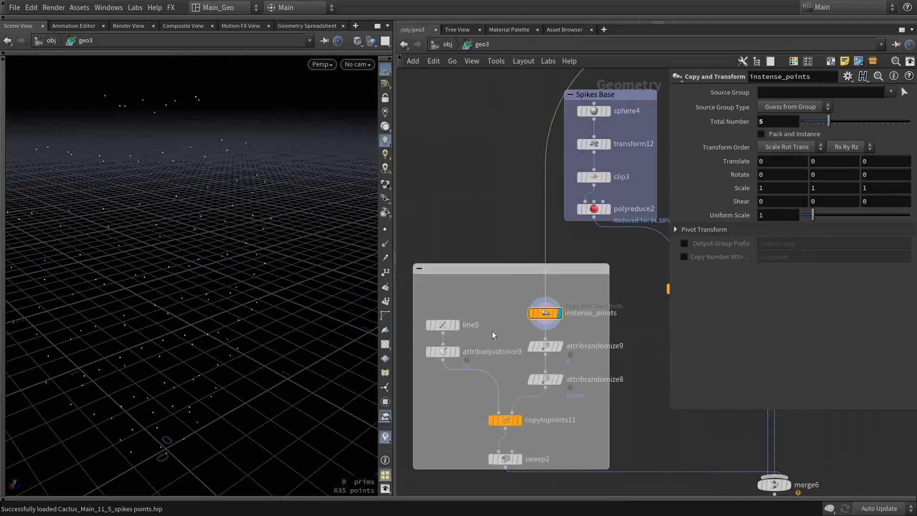
pyautogui.scroll(4, 530, 343)
# Review the N randomization in attribrandomize9 and the pscale randomization in attribrandomize8.
pyautogui.click(551, 352)
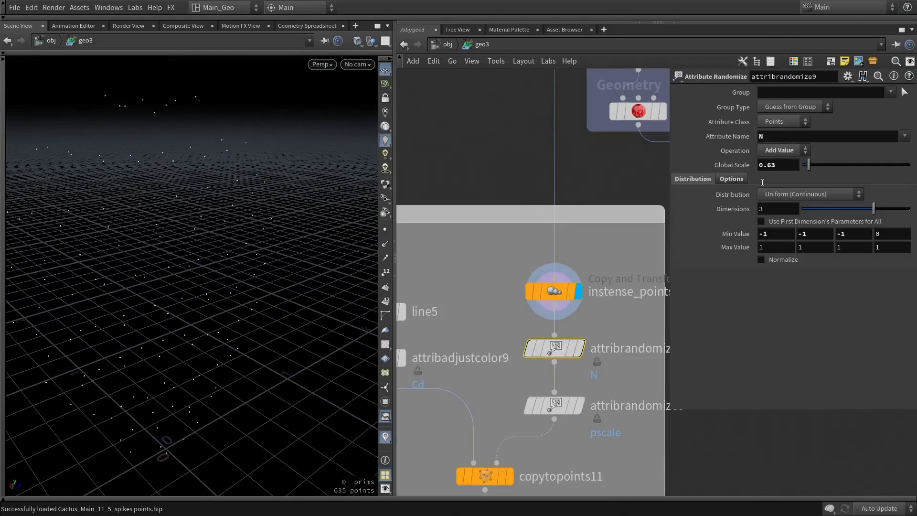
pyautogui.click(563, 405)
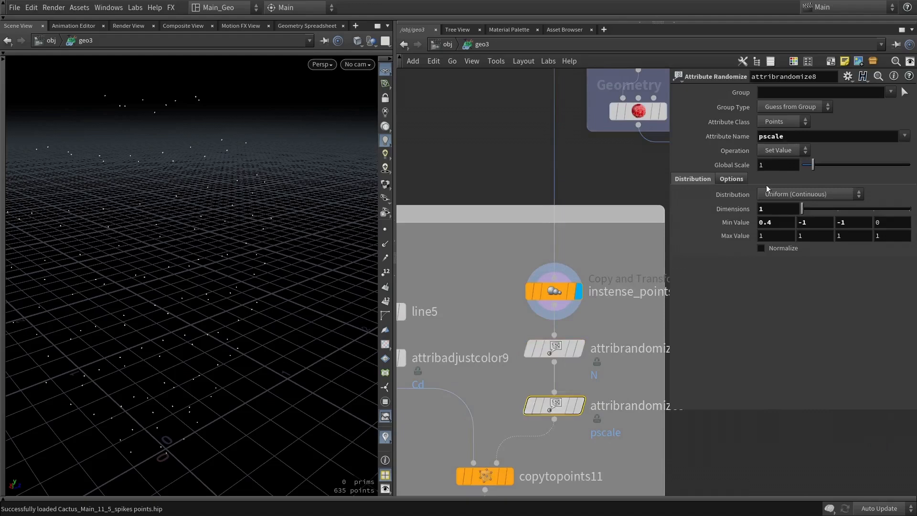
pyautogui.doubleClick(777, 234)
# Display copytopoints11 to inspect the spike lines copied onto the randomized points.
pyautogui.click(509, 477)
pyautogui.moveTo(500, 483); pyautogui.dragTo(528, 382, button='middle')
pyautogui.click(519, 379)
pyautogui.scroll(3, 171, 250)
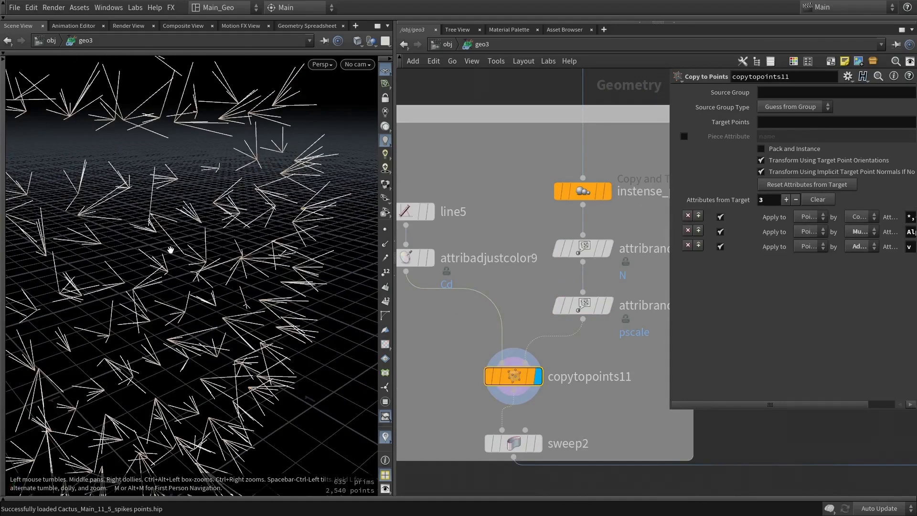
pyautogui.scroll(-2, 440, 299)
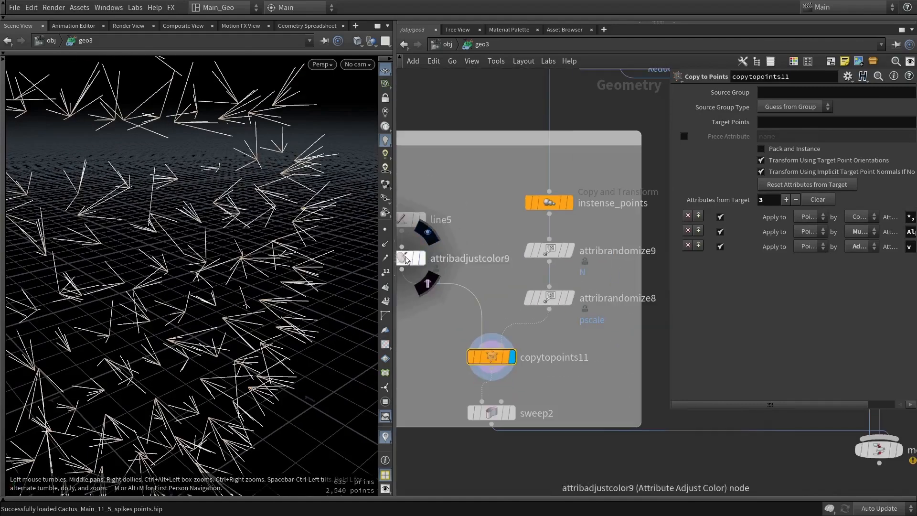
# Review attribadjustcolor9's color ramp and display line5 to examine the single spike line and its settings.
pyautogui.click(411, 258)
pyautogui.scroll(3, 486, 341)
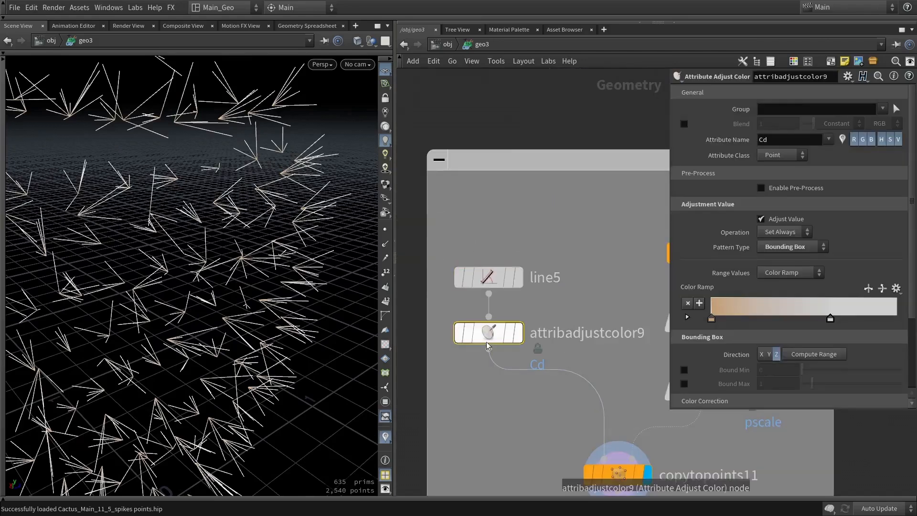
pyautogui.moveTo(486, 342)
pyautogui.click(519, 277)
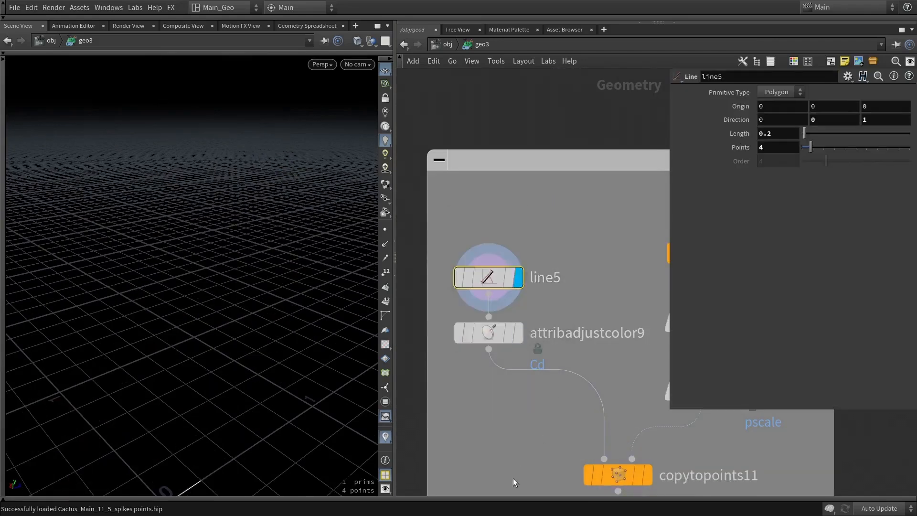
pyautogui.scroll(-3, 513, 479)
pyautogui.moveTo(272, 406); pyautogui.dragTo(269, 329, button='middle')
pyautogui.scroll(3, 486, 362)
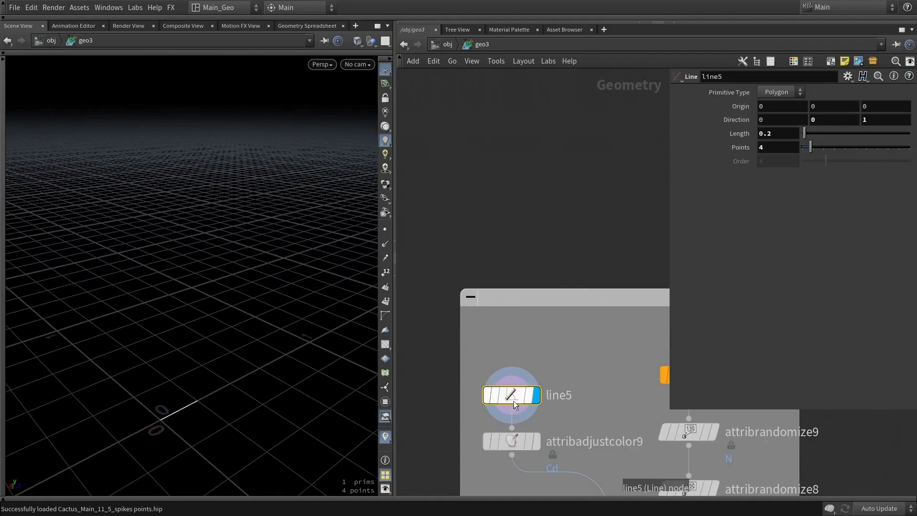
pyautogui.scroll(-3, 528, 269)
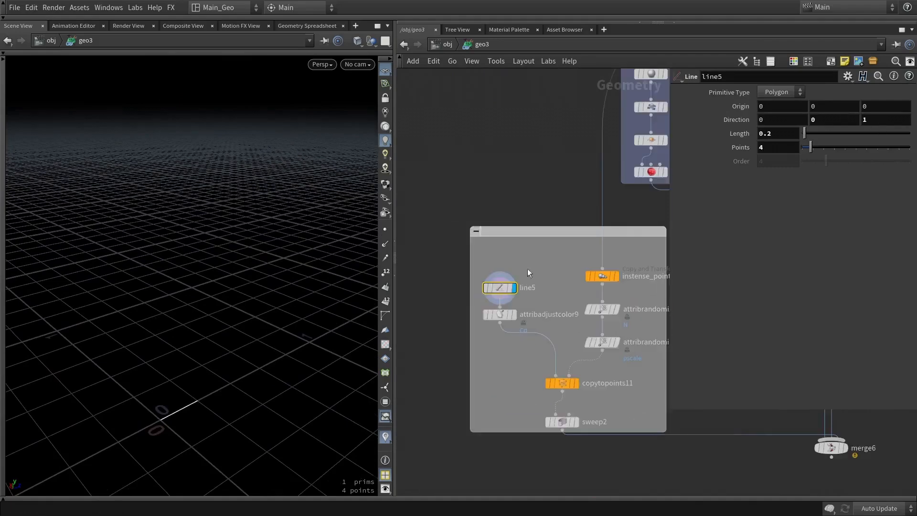
pyautogui.scroll(2, 535, 307)
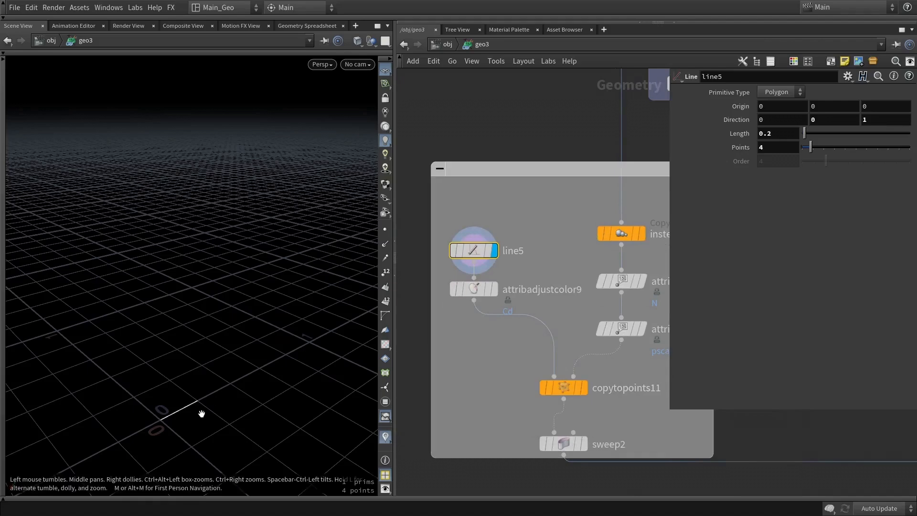
pyautogui.scroll(1, 605, 429)
# Display sweep2, compare it with copytopoints11, and open its Round Tube and Scale Ramp settings.
pyautogui.click(584, 443)
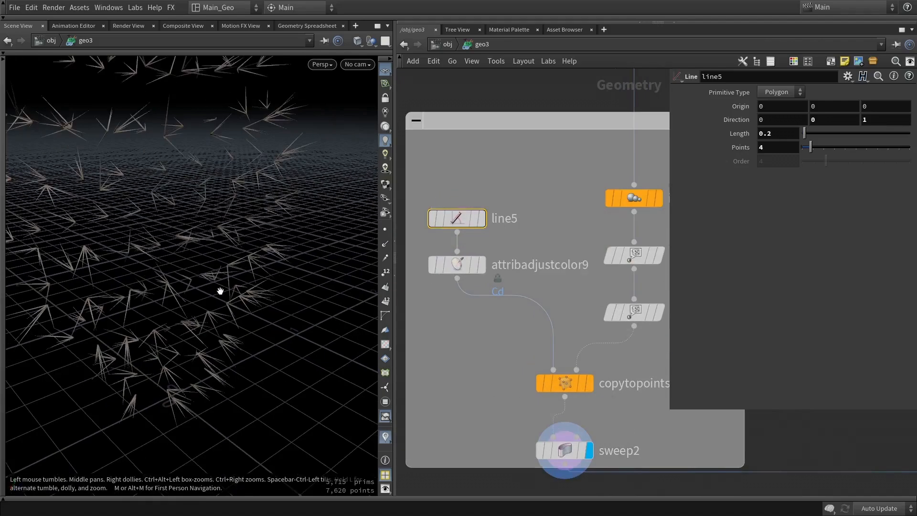
pyautogui.click(590, 384)
pyautogui.click(589, 450)
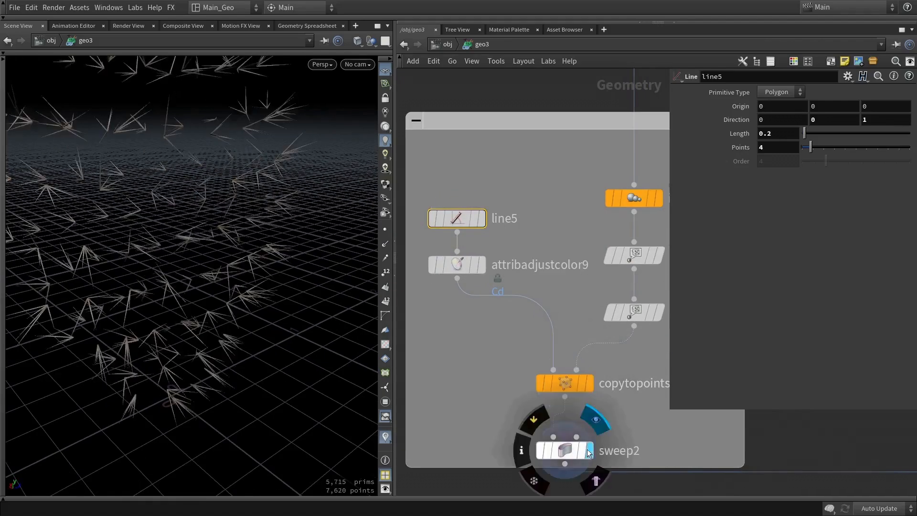
pyautogui.scroll(2, 223, 255)
pyautogui.scroll(2, 223, 256)
pyautogui.click(564, 450)
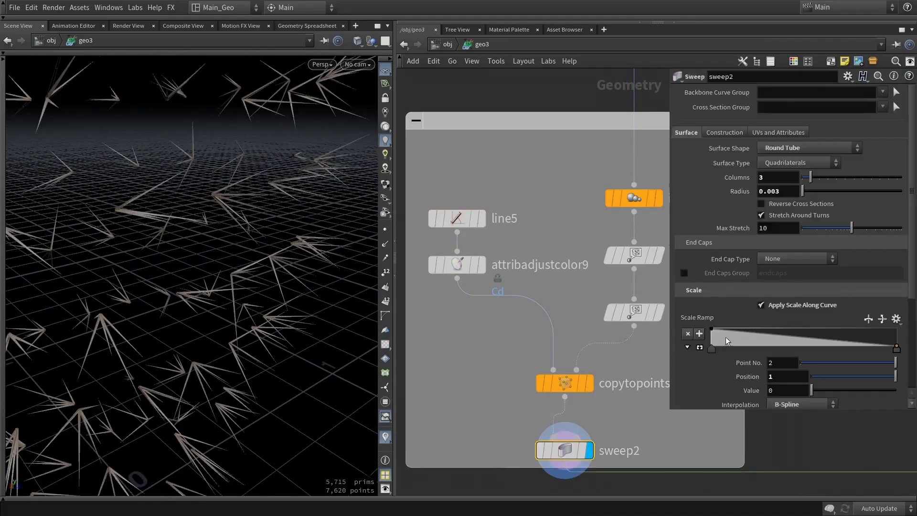
# Examine the tapered spikes produced by sweep2 up close and from different angles.
pyautogui.scroll(-2, 300, 229)
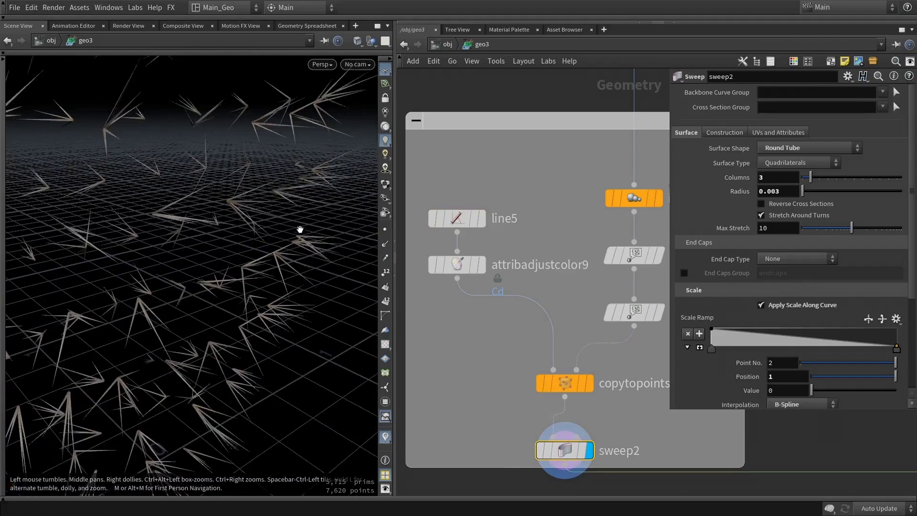
pyautogui.scroll(6, 130, 187)
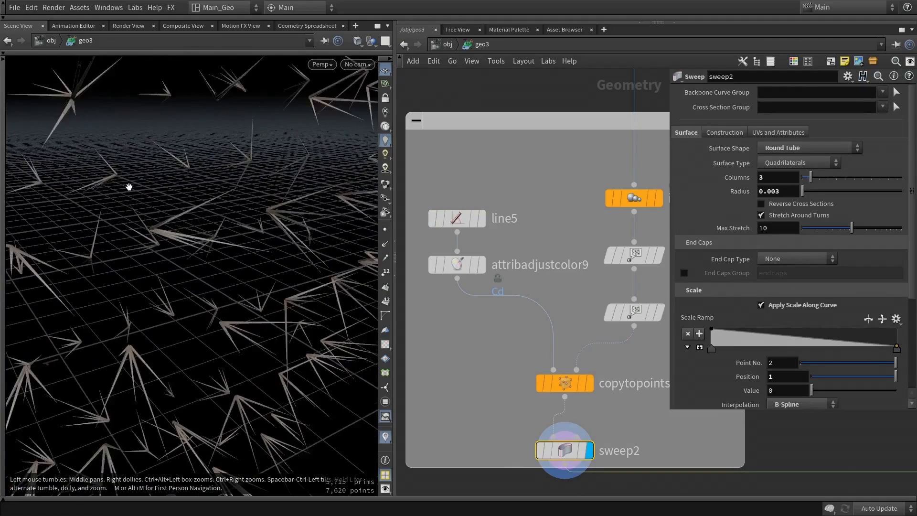
pyautogui.scroll(-4, 183, 240)
pyautogui.moveTo(213, 295); pyautogui.dragTo(27, 164)
pyautogui.scroll(4, 69, 231)
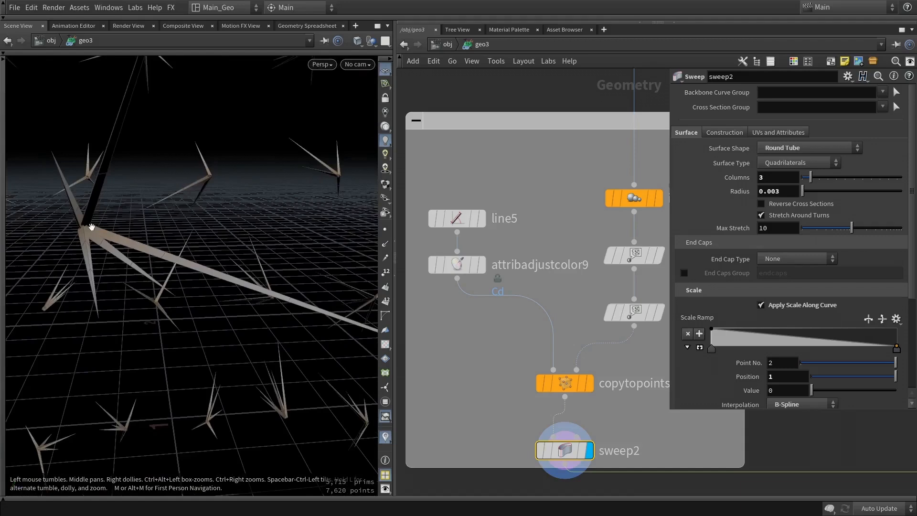
pyautogui.scroll(-3, 92, 226)
pyautogui.scroll(-5, 577, 390)
pyautogui.scroll(5, 626, 415)
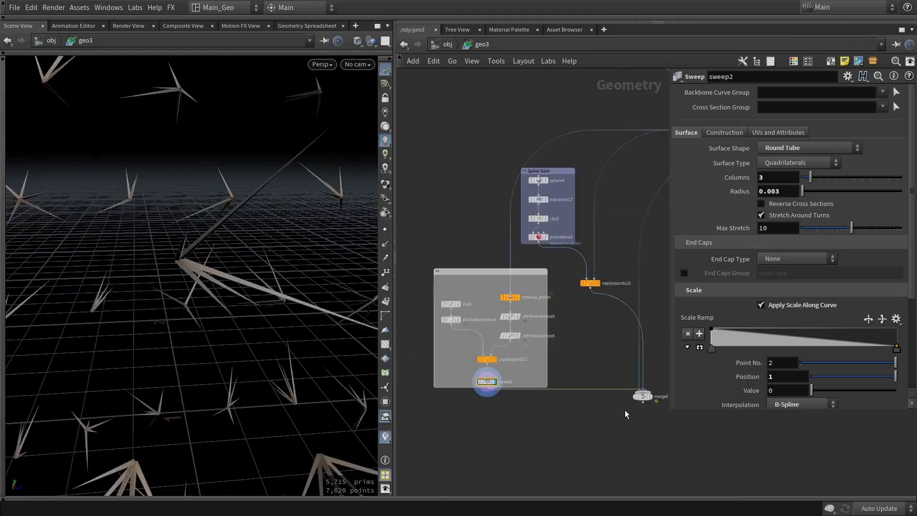
# Display merge6 and frame the whole paddle with its spike bases and spikes.
pyautogui.click(655, 394)
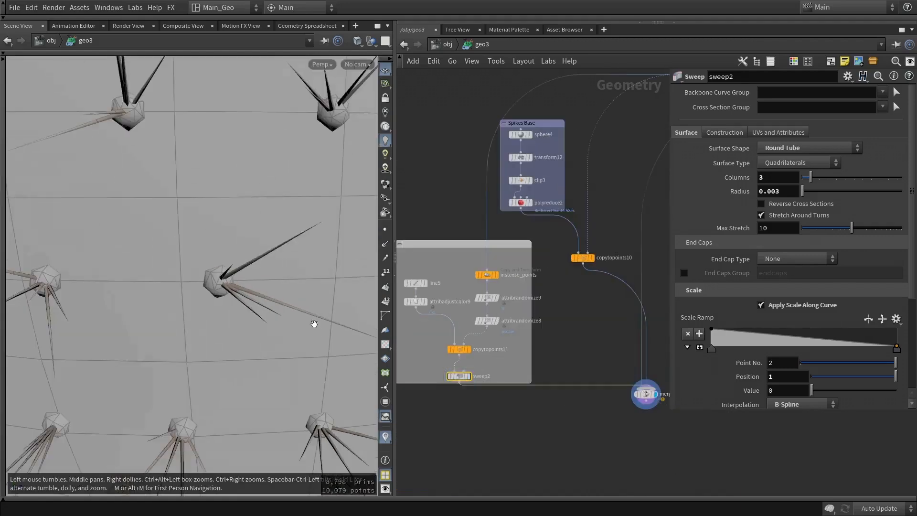
pyautogui.press('f')
pyautogui.moveTo(313, 321); pyautogui.dragTo(167, 252)
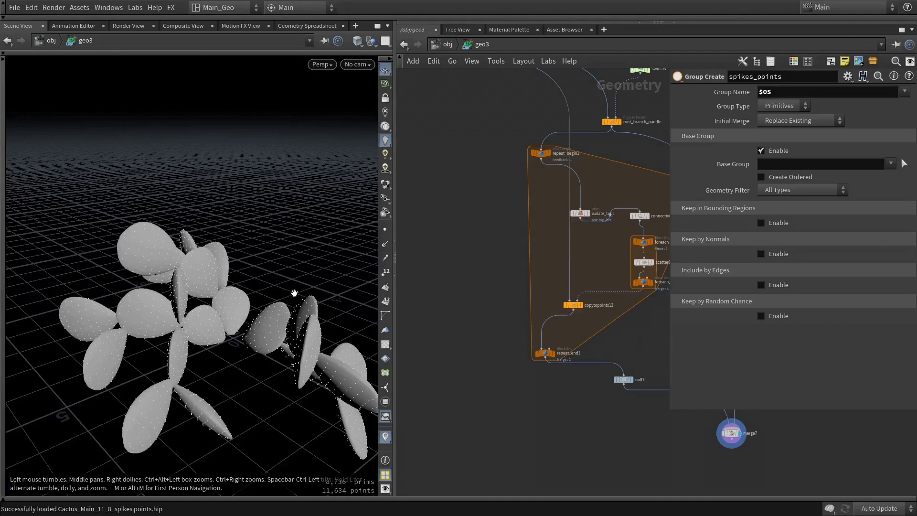
# Inspect the branching cactus, and display the base_paddle1 merge and its spikes_points and base_paddle group inputs.
pyautogui.moveTo(294, 293); pyautogui.dragTo(99, 169)
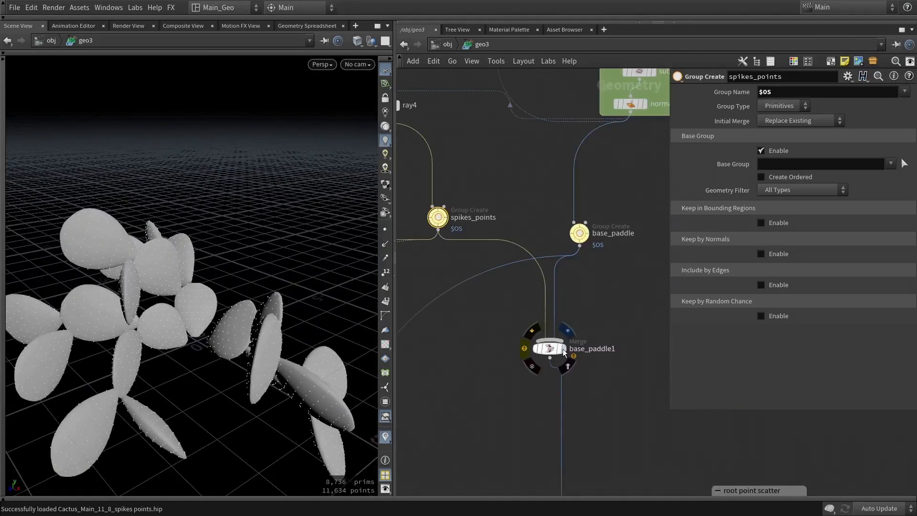
pyautogui.click(564, 350)
pyautogui.scroll(5, 214, 299)
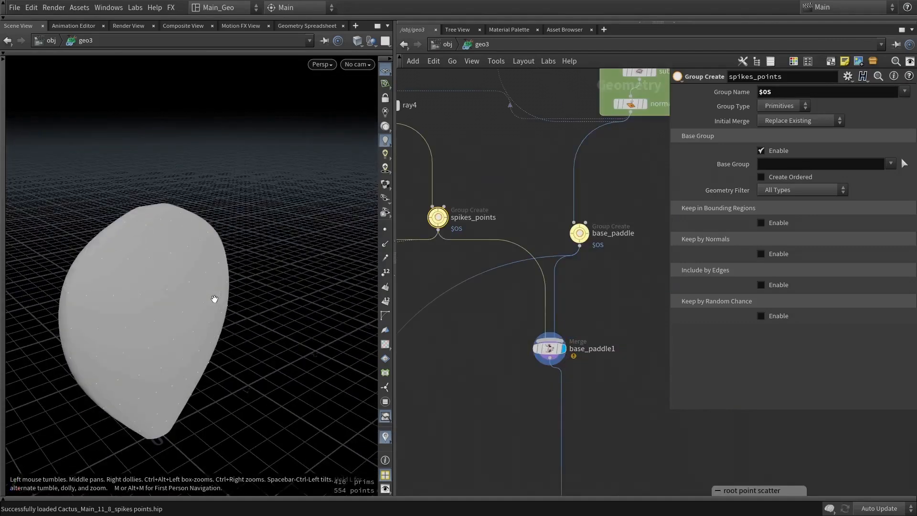
pyautogui.press('r')
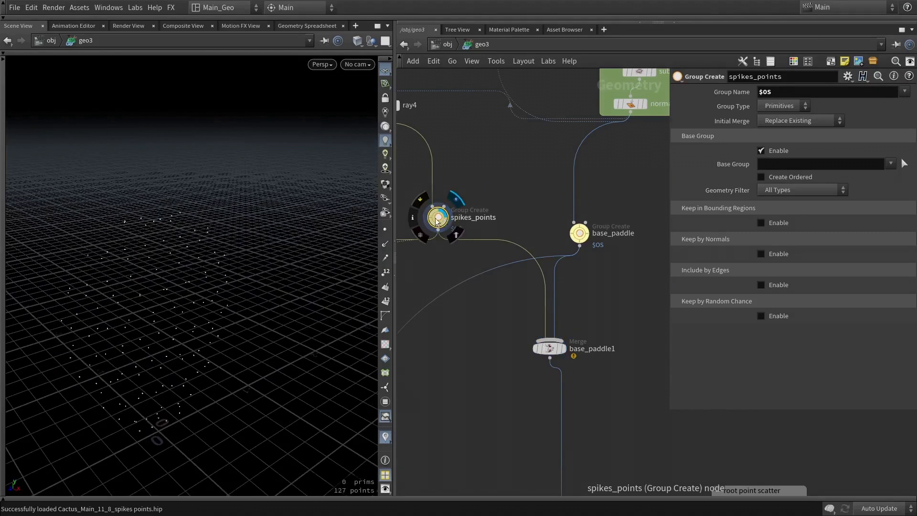
pyautogui.click(587, 232)
pyautogui.moveTo(203, 304); pyautogui.dragTo(194, 297)
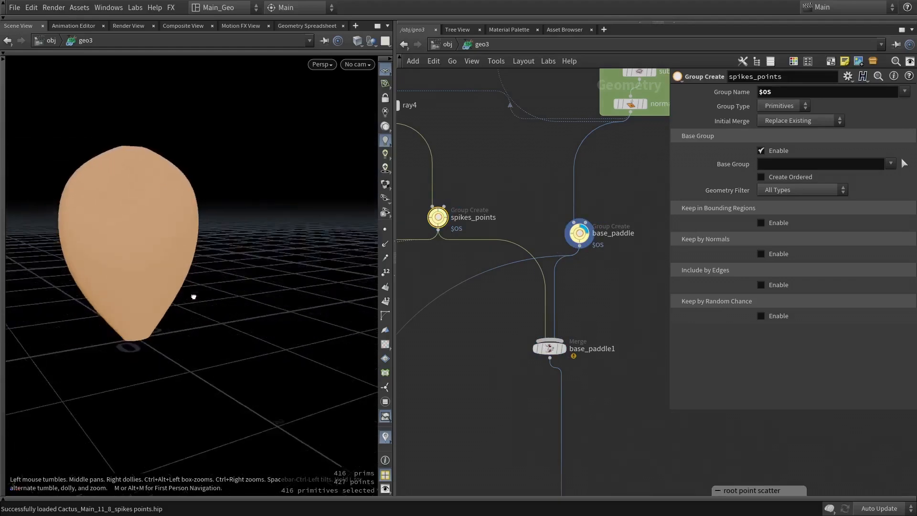
# Display the base_paddle1 merge and inspect the paddle, and display the root points from switch3.
pyautogui.click(565, 348)
pyautogui.click(549, 348)
pyautogui.moveTo(96, 241); pyautogui.dragTo(236, 237)
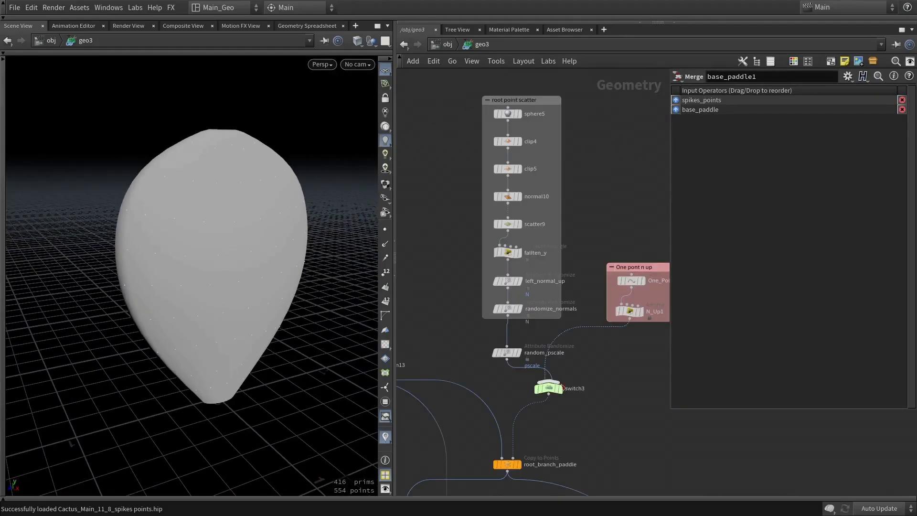
pyautogui.click(561, 387)
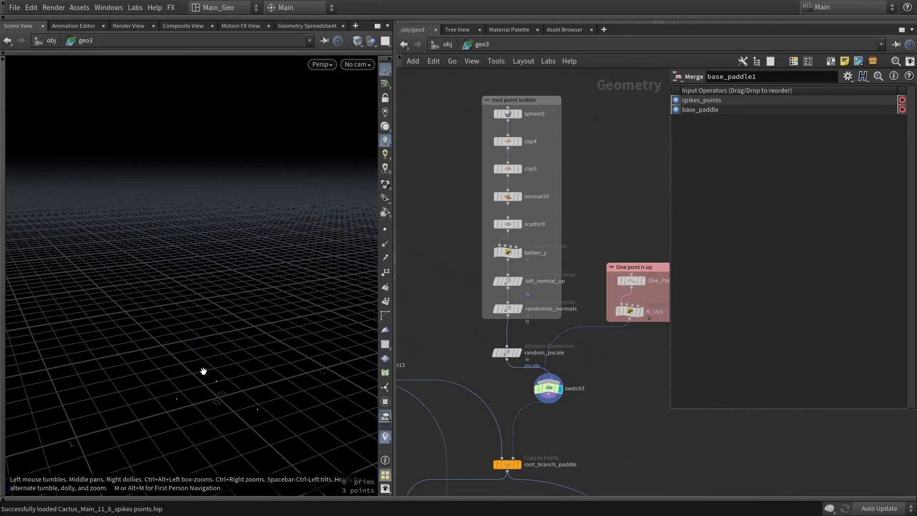
pyautogui.moveTo(647, 311)
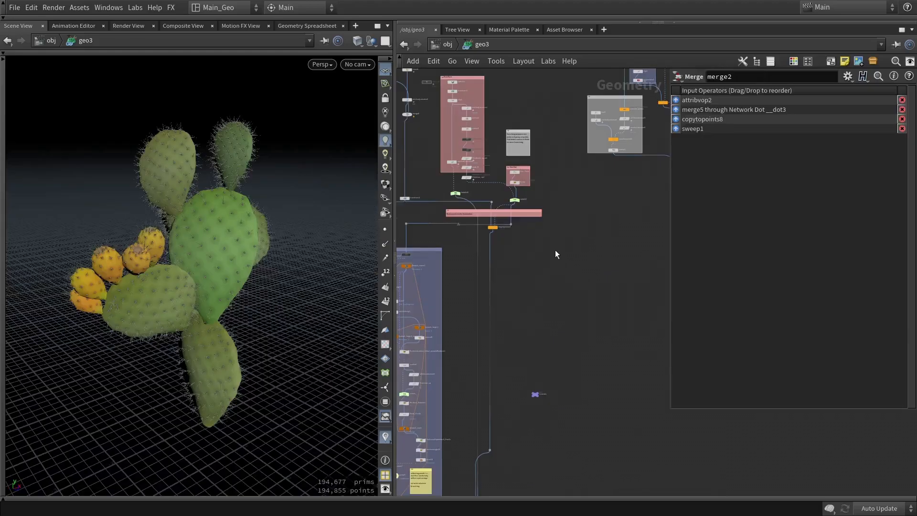
# In the finished cactus network, set switch2's Select Input to 0 and view the cactus from different angles.
pyautogui.moveTo(555, 250); pyautogui.dragTo(633, 342, button='middle')
pyautogui.scroll(4, 604, 317)
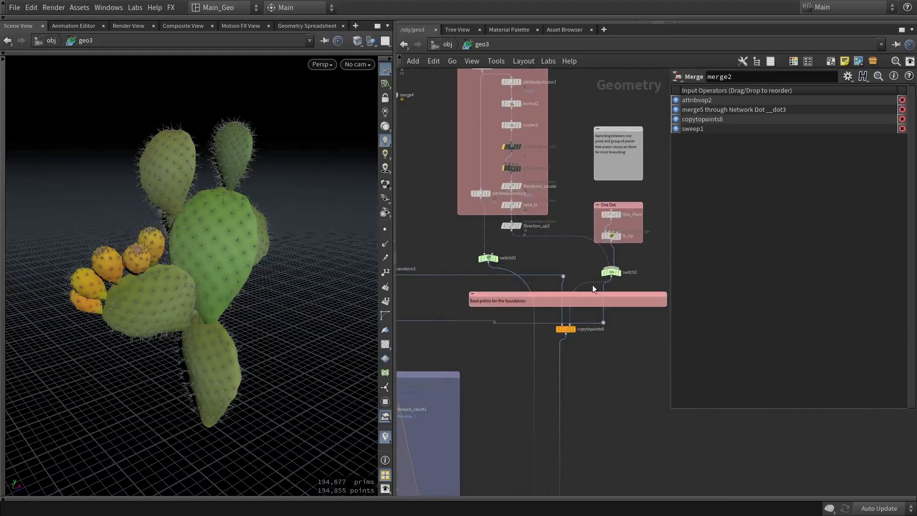
pyautogui.click(609, 272)
pyautogui.click(806, 93)
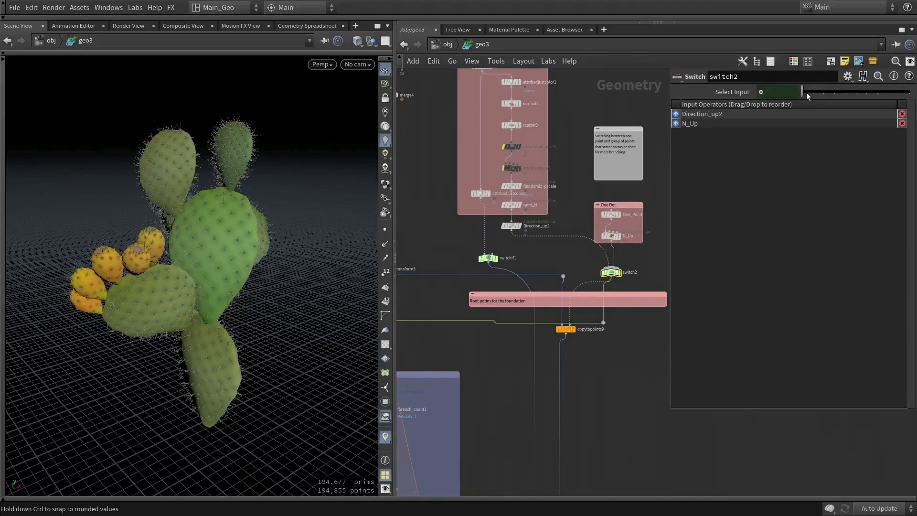
pyautogui.keyDown('alt'); pyautogui.moveTo(258, 263); pyautogui.dragTo(189, 316); pyautogui.keyUp('alt')
pyautogui.keyDown('alt'); pyautogui.moveTo(231, 341); pyautogui.dragTo(200, 315); pyautogui.keyUp('alt')
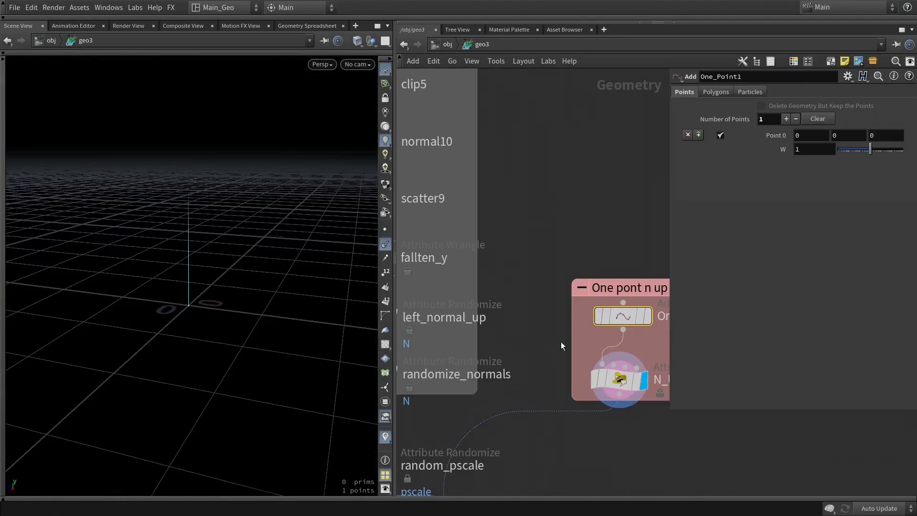
# Add a second point in One_Point1, and return the Number of Points to 1.
pyautogui.scroll(-2, 561, 342)
pyautogui.scroll(2, 572, 319)
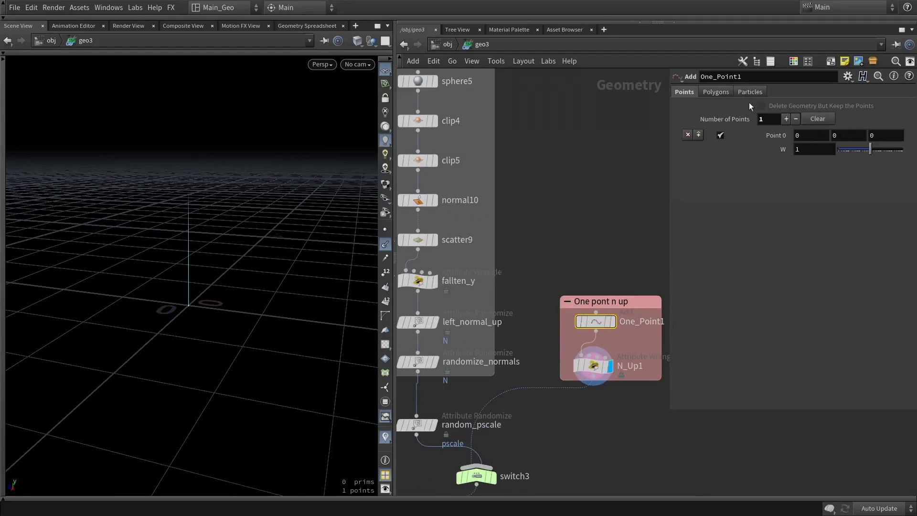
pyautogui.click(785, 118)
pyautogui.click(796, 119)
pyautogui.click(591, 371)
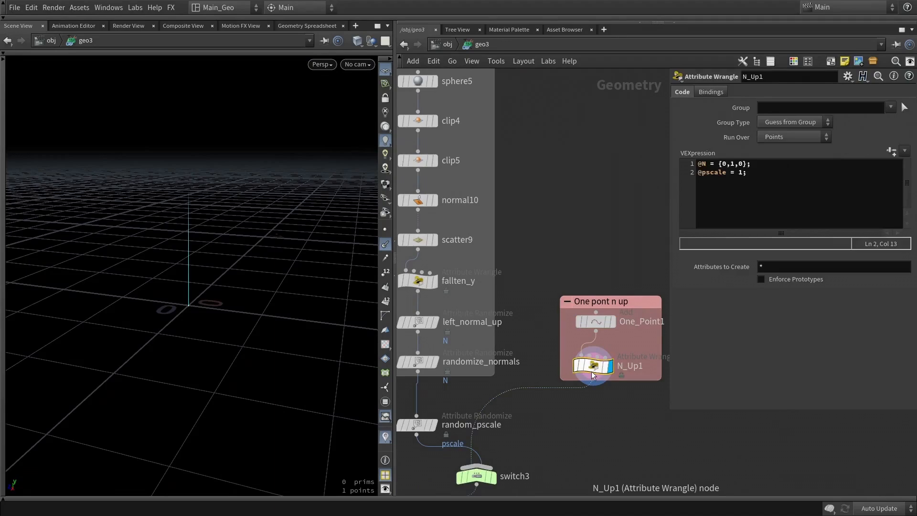
pyautogui.moveTo(758, 165); pyautogui.dragTo(698, 165)
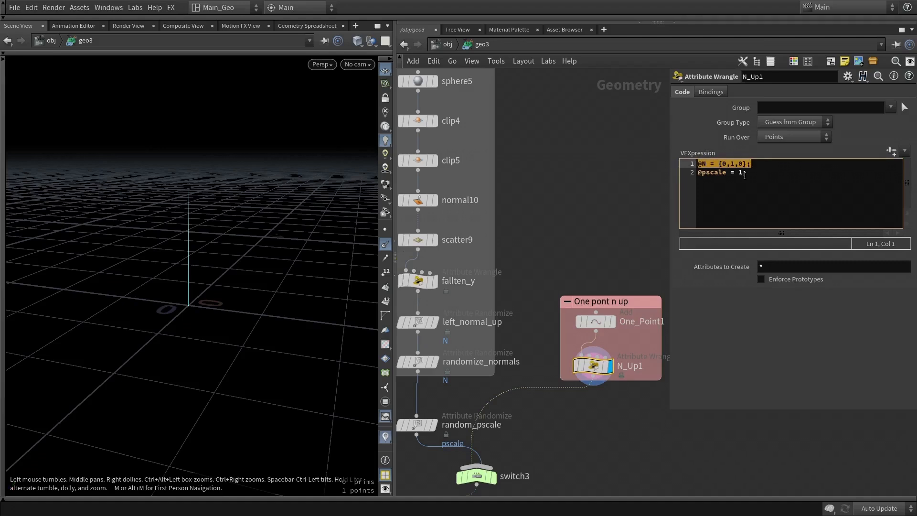
pyautogui.click(743, 185)
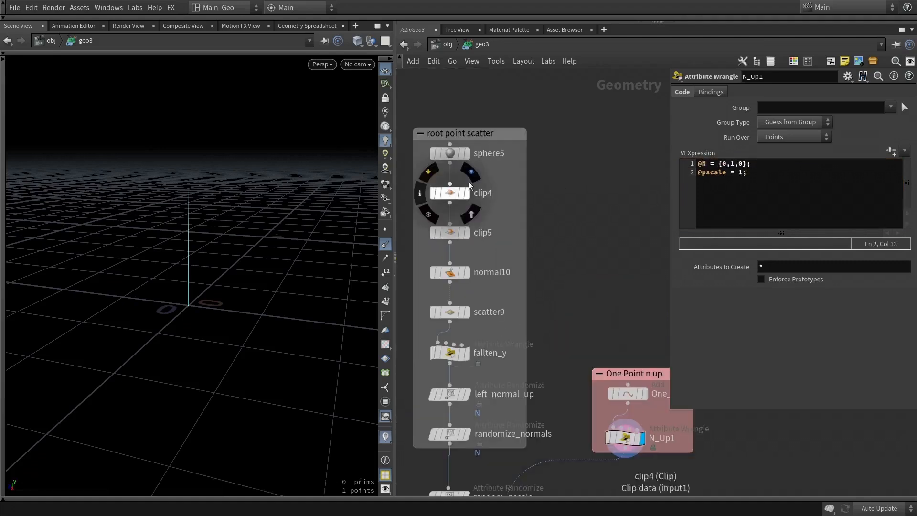
# Display sphere5 of the root point scatter with its settings and hide the point normals.
pyautogui.moveTo(475, 471); pyautogui.dragTo(477, 465, button='middle')
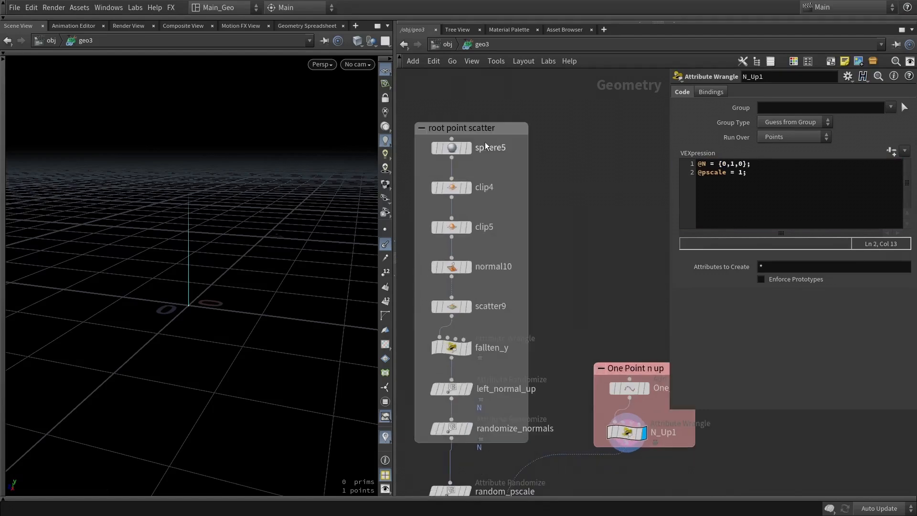
pyautogui.click(468, 148)
pyautogui.click(383, 247)
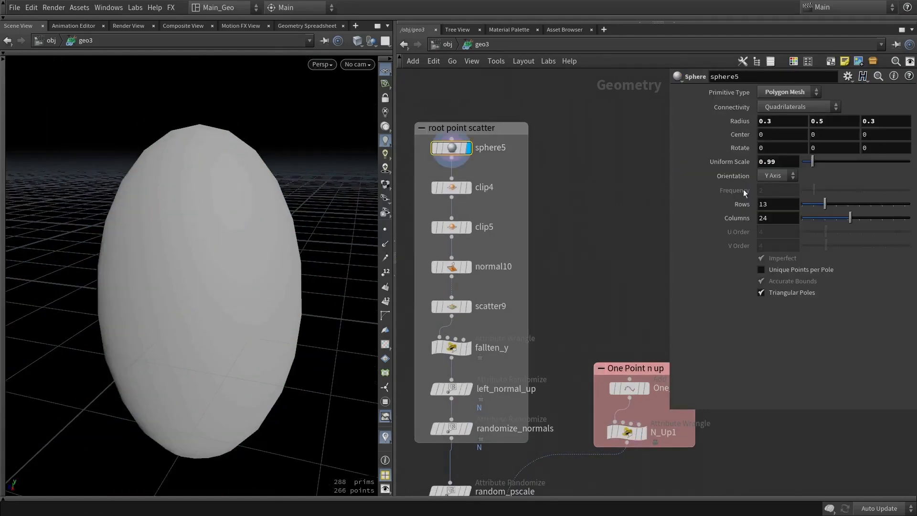
pyautogui.moveTo(224, 268); pyautogui.dragTo(249, 266)
# Display clip4 and clip5 in turn and examine both nodes' clipping settings.
pyautogui.click(469, 187)
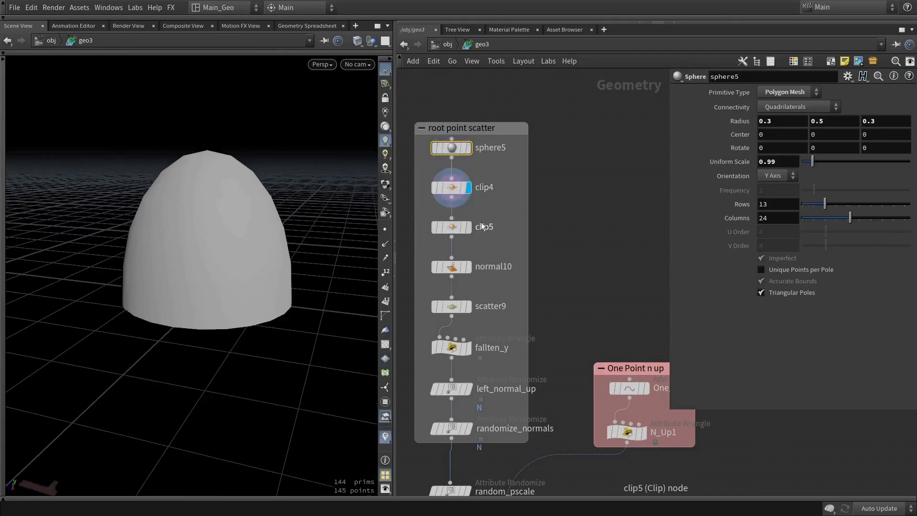
pyautogui.click(465, 228)
pyautogui.click(468, 227)
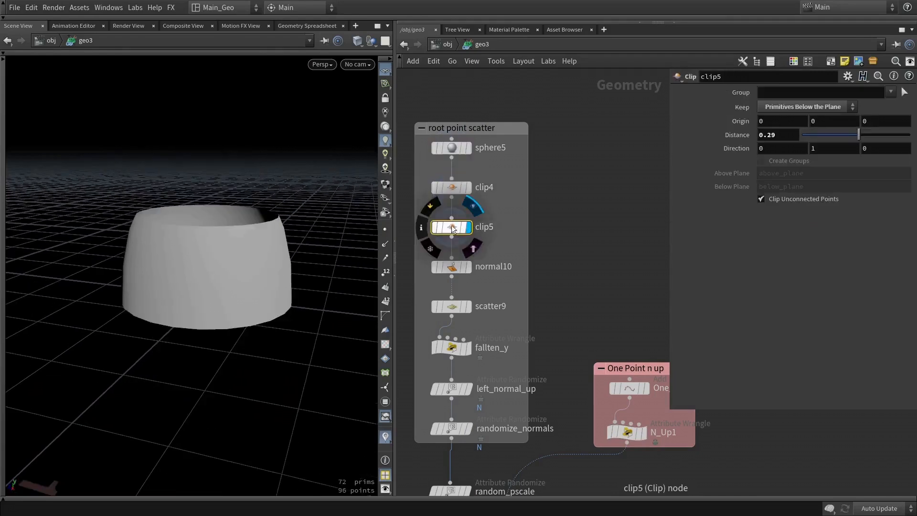
pyautogui.click(451, 191)
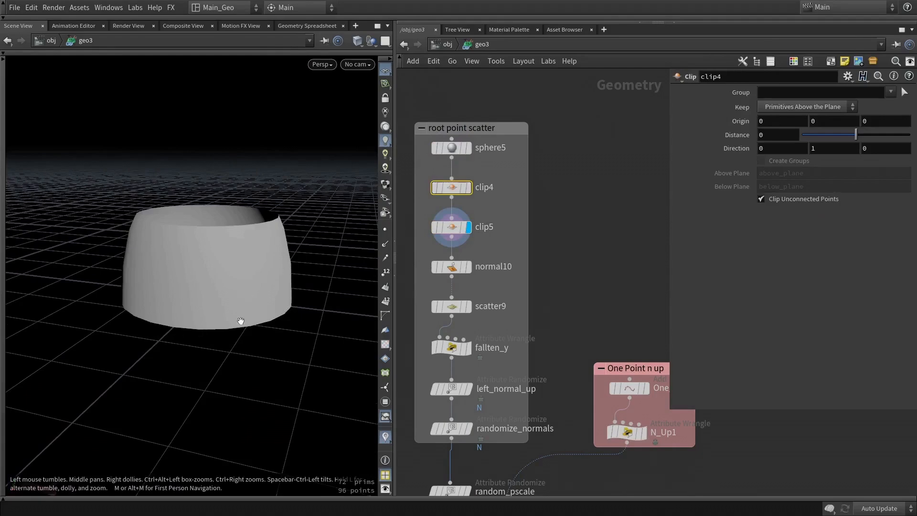
# Display normal10 and scatter9, turn on point normals, and inspect the scattered root points.
pyautogui.click(468, 266)
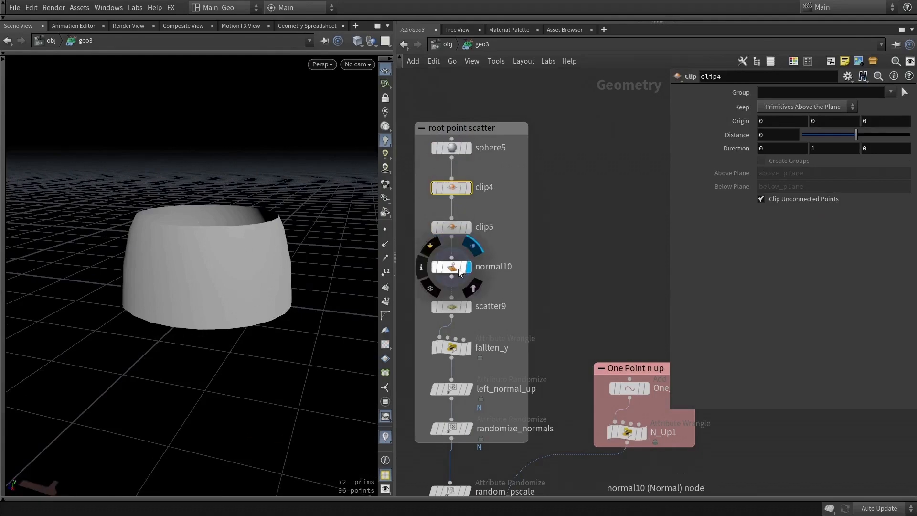
pyautogui.click(468, 307)
pyautogui.moveTo(282, 210); pyautogui.dragTo(350, 287)
pyautogui.click(385, 244)
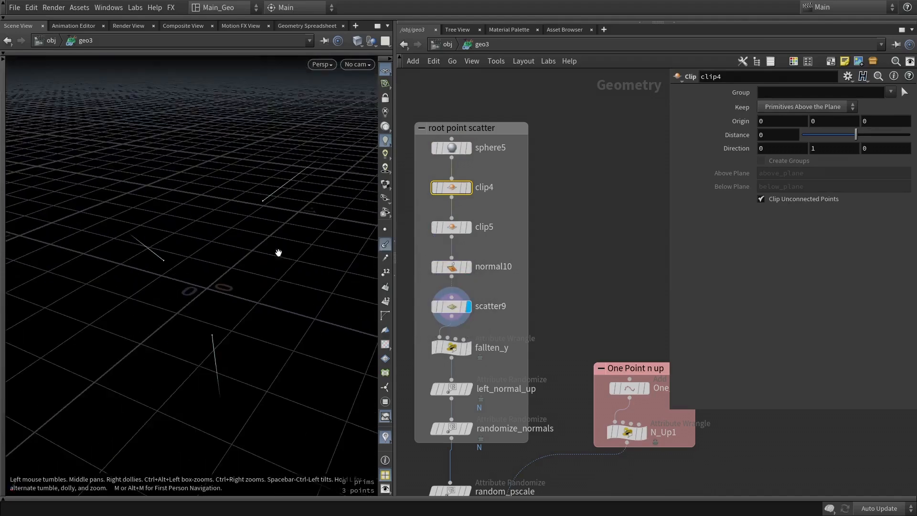
pyautogui.moveTo(276, 251); pyautogui.dragTo(248, 229)
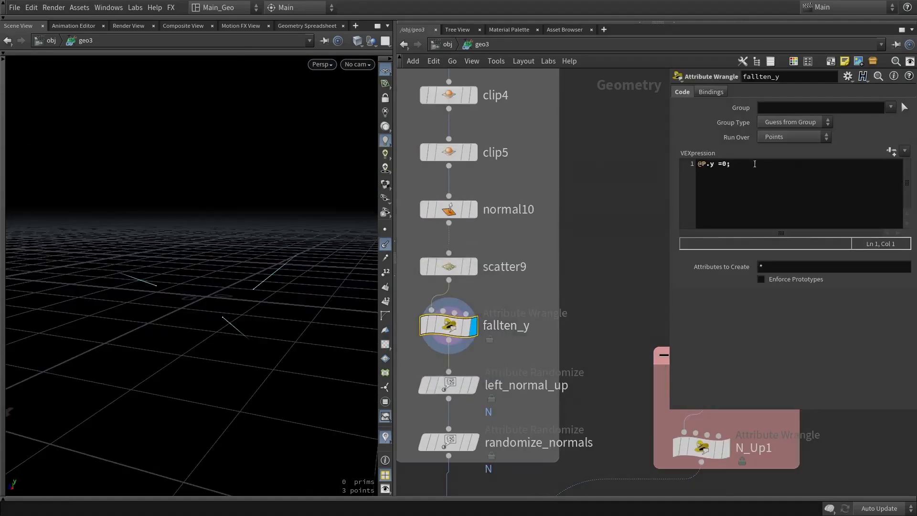
# Examine the @P.y expression in fallten_y, and open the left_normal_up settings.
pyautogui.moveTo(755, 164); pyautogui.dragTo(671, 158)
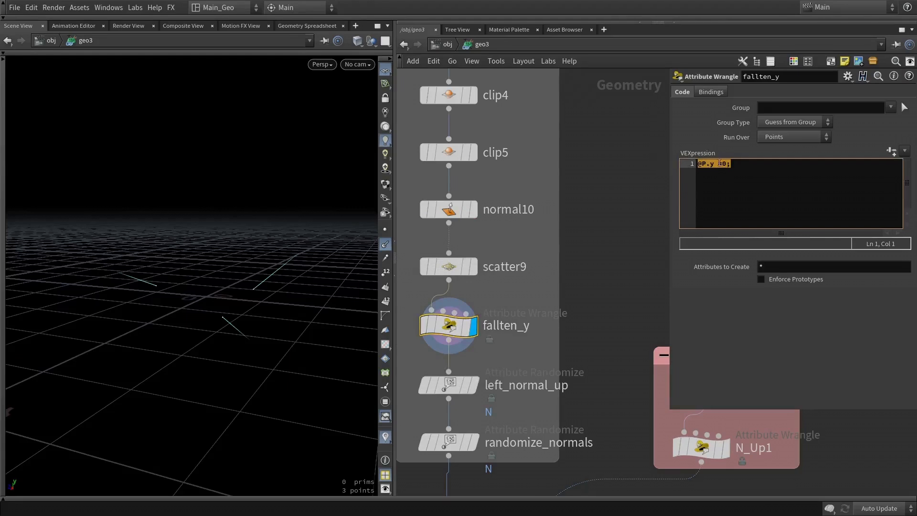
pyautogui.click(451, 386)
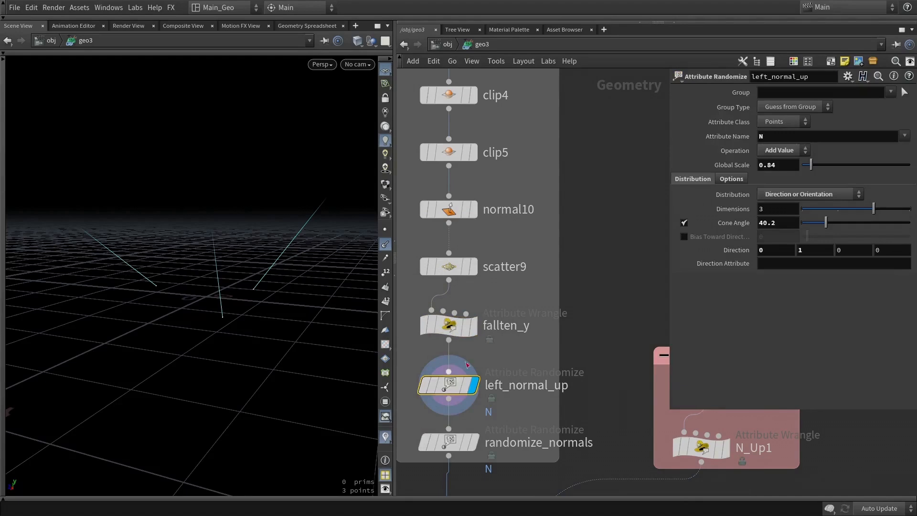
# Try a Global Scale of 0 on left_normal_up and undo the change.
pyautogui.moveTo(262, 279)
pyautogui.mouseDown()
pyautogui.moveTo(266, 292)
pyautogui.moveTo(267, 282)
pyautogui.mouseUp()
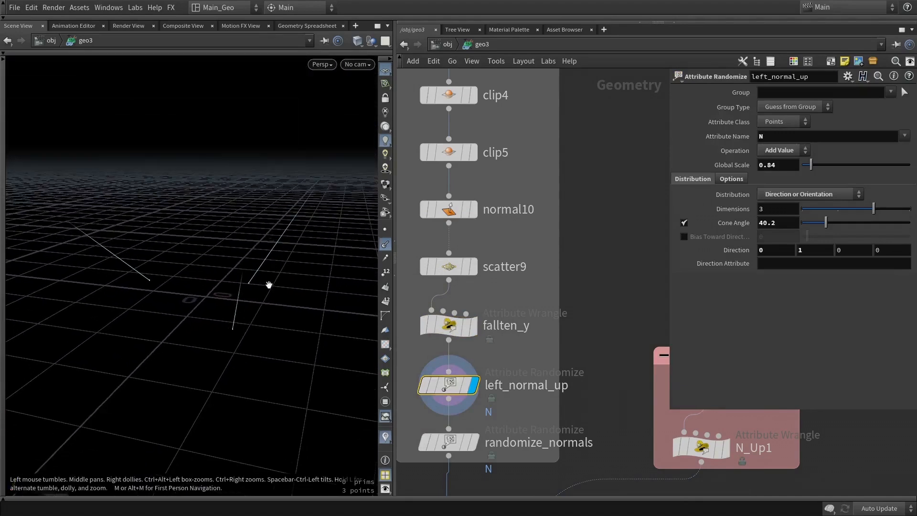
pyautogui.moveTo(810, 165); pyautogui.dragTo(805, 167)
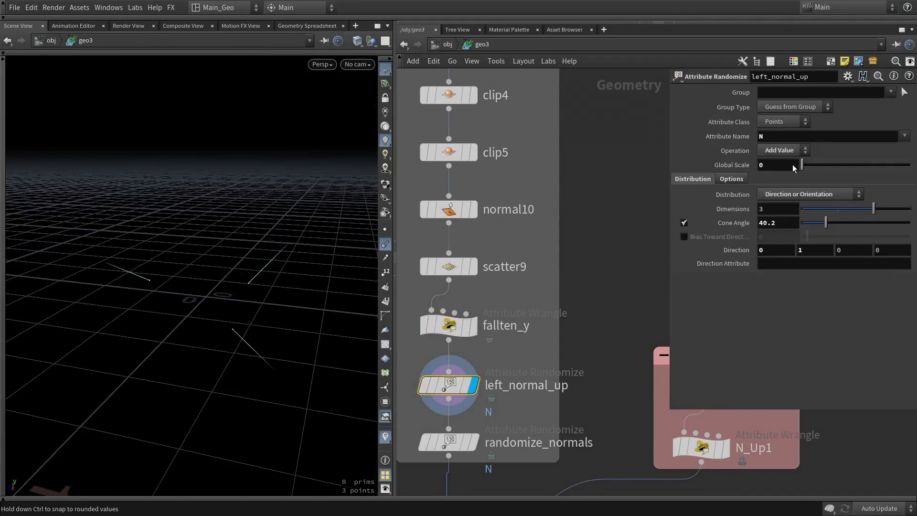
pyautogui.hotkey('ctrl', 'z')
# Display randomize_normals and set the second component of its Min Value and Max Value to 0.
pyautogui.click(452, 441)
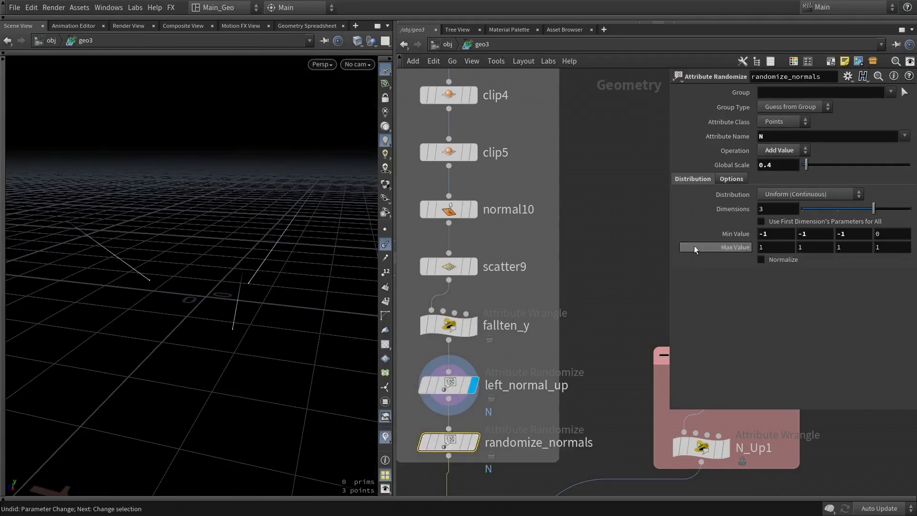
pyautogui.moveTo(460, 449)
pyautogui.click(481, 409)
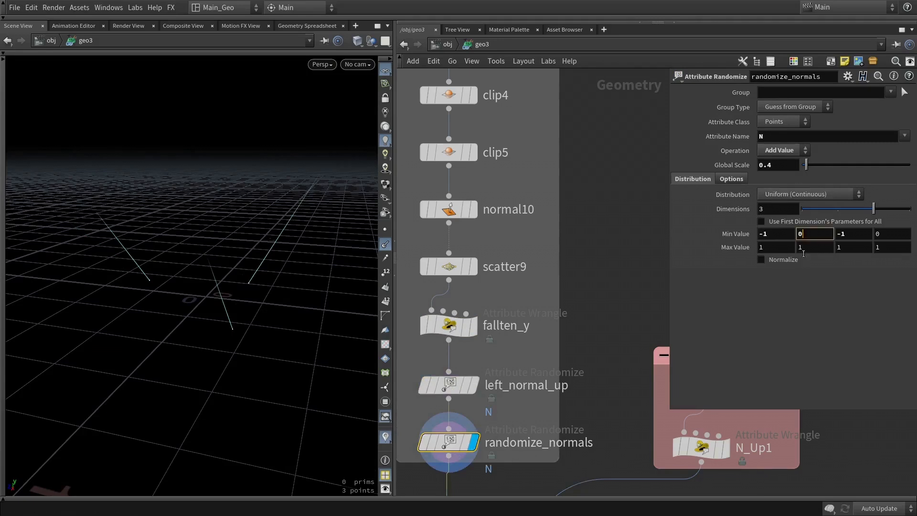
pyautogui.moveTo(803, 248); pyautogui.dragTo(779, 250)
pyautogui.write('0')
pyautogui.click(611, 281)
# Compare the point normals of left_normal_up and randomize_normals from a higher angle.
pyautogui.keyDown('alt'); pyautogui.moveTo(249, 262); pyautogui.dragTo(231, 292); pyautogui.keyUp('alt')
pyautogui.click(472, 385)
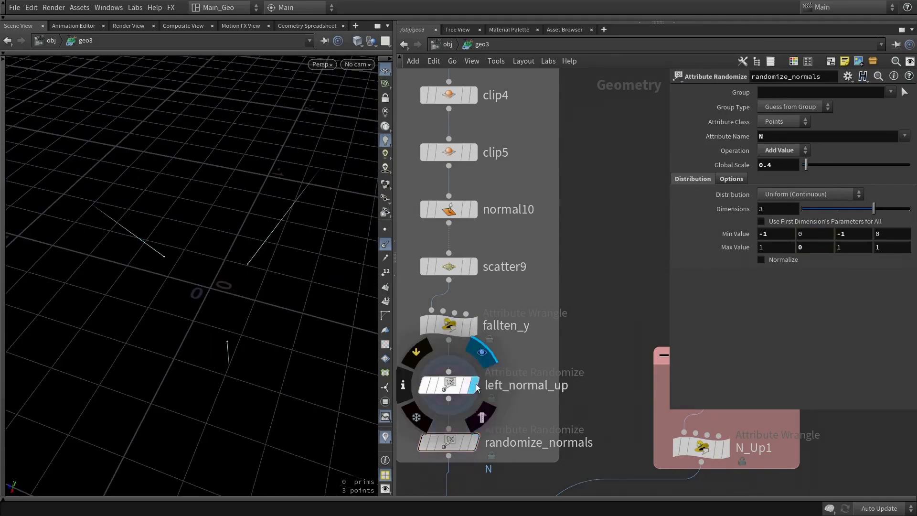
pyautogui.click(478, 443)
# Compare the Attribute Name settings of random_pscale and randomize_normals.
pyautogui.scroll(-3, 540, 395)
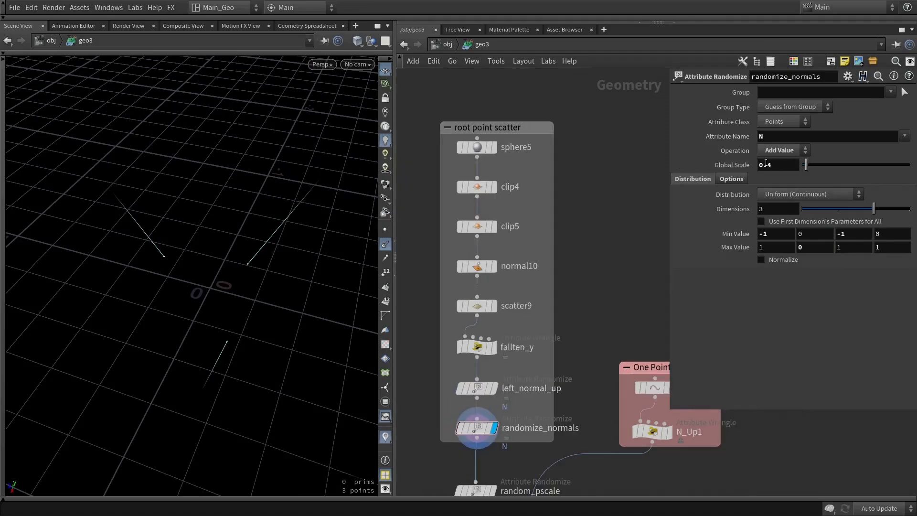
pyautogui.scroll(-3, 451, 393)
pyautogui.moveTo(519, 432); pyautogui.dragTo(523, 263, button='middle')
pyautogui.click(468, 280)
pyautogui.scroll(5, 478, 277)
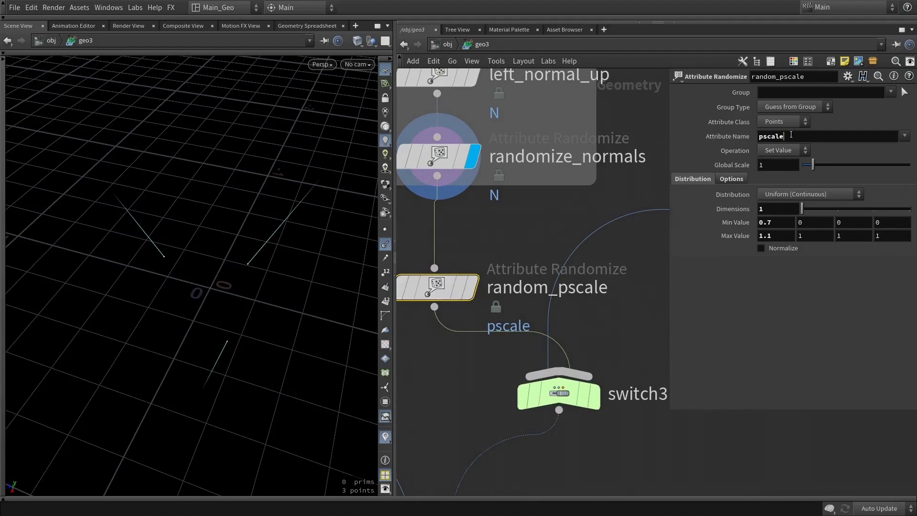
pyautogui.click(462, 155)
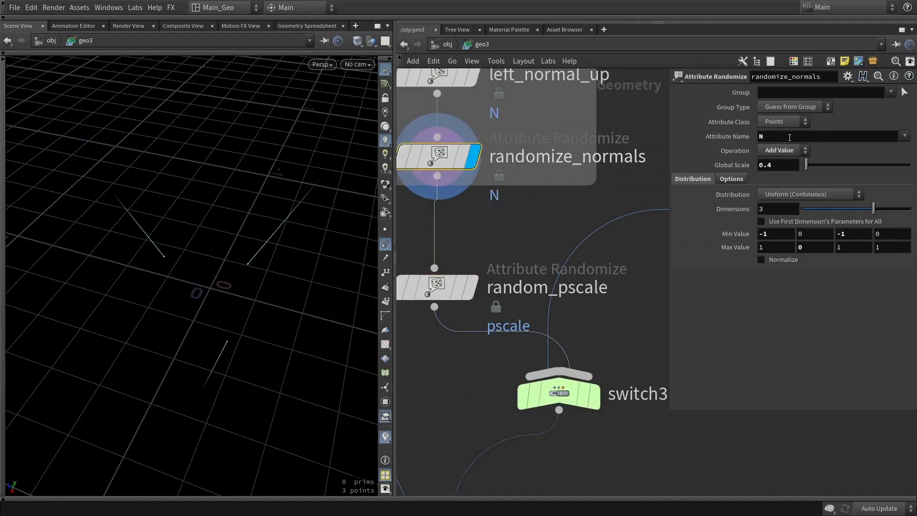
pyautogui.moveTo(789, 136); pyautogui.dragTo(731, 142)
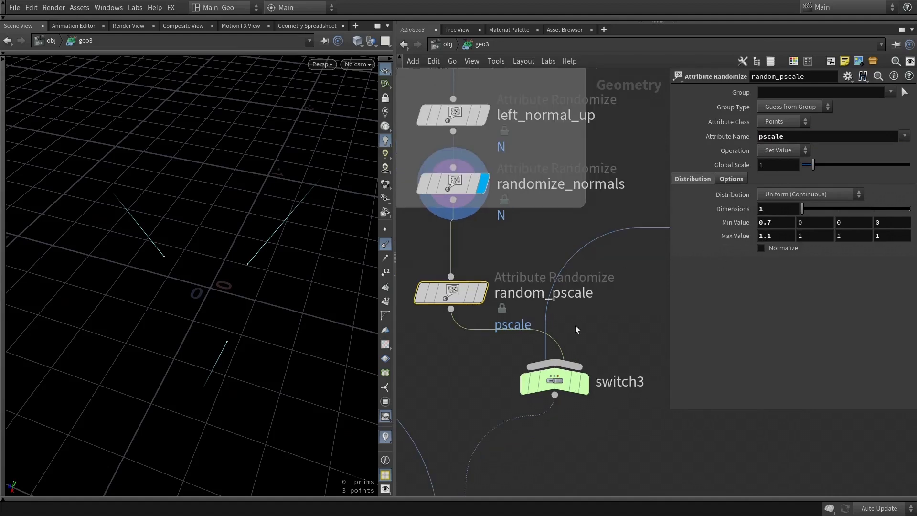
# Inspect the normals of the scattered root points from different angles, with the random_pscale settings open.
pyautogui.scroll(-4, 570, 327)
pyautogui.keyDown('alt'); pyautogui.moveTo(313, 330); pyautogui.dragTo(288, 288); pyautogui.keyUp('alt')
pyautogui.moveTo(132, 287)
pyautogui.keyDown('alt'); pyautogui.mouseDown()
pyautogui.moveTo(301, 303)
pyautogui.moveTo(271, 261)
pyautogui.mouseUp(); pyautogui.keyUp('alt')
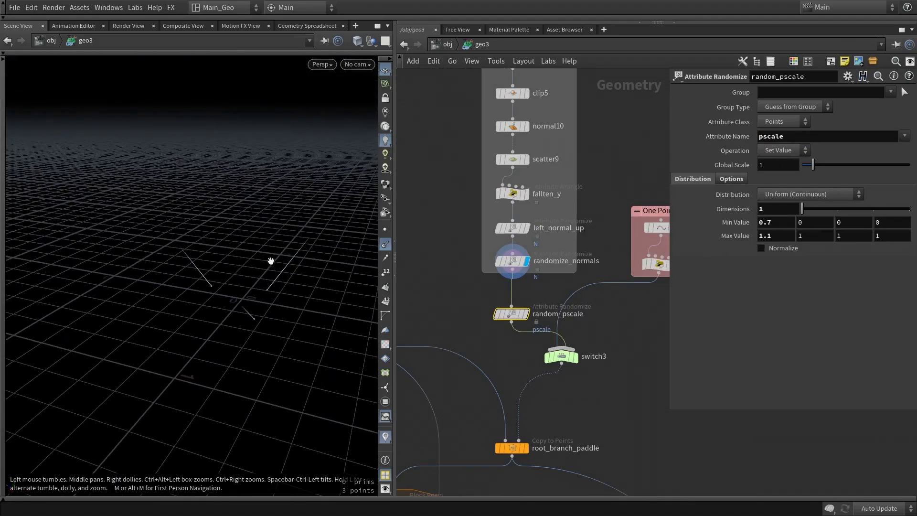
# Display the isolate_tops node inside the repeat_begin1 loop and examine its geometry from several angles.
pyautogui.scroll(-6, 535, 384)
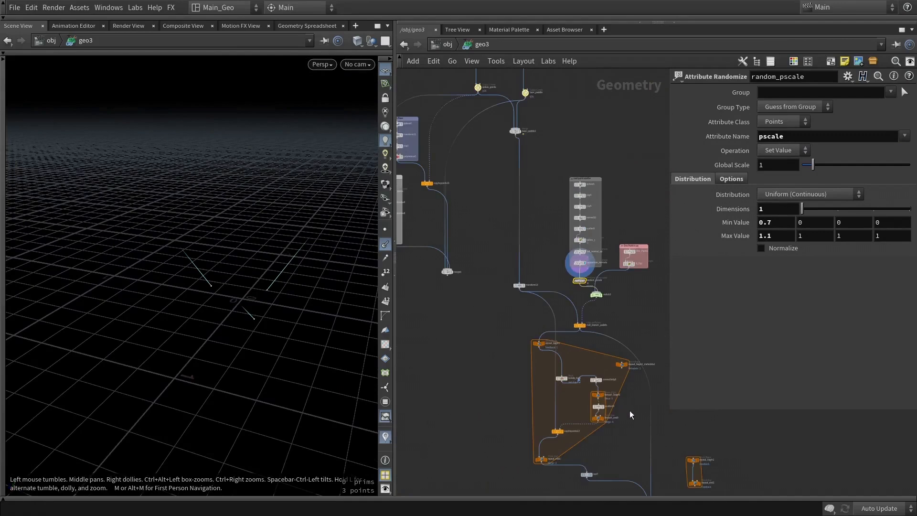
pyautogui.scroll(6, 629, 414)
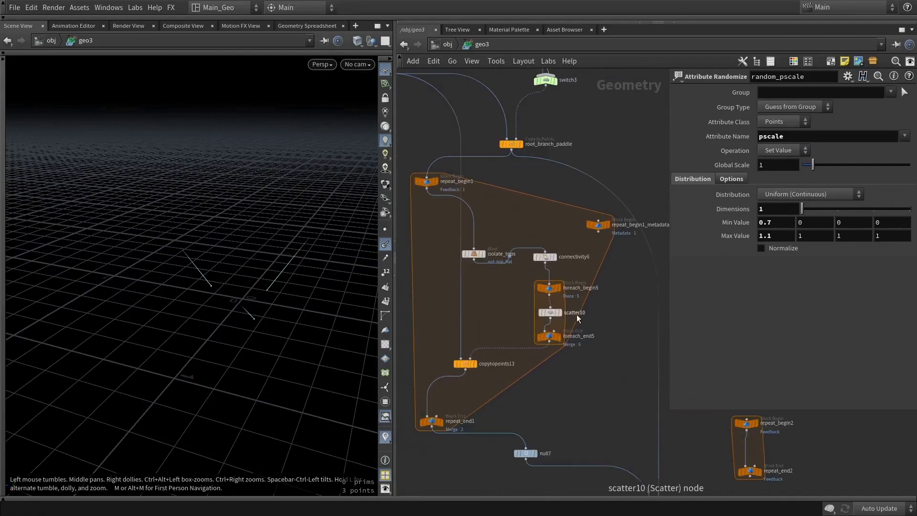
pyautogui.click(483, 254)
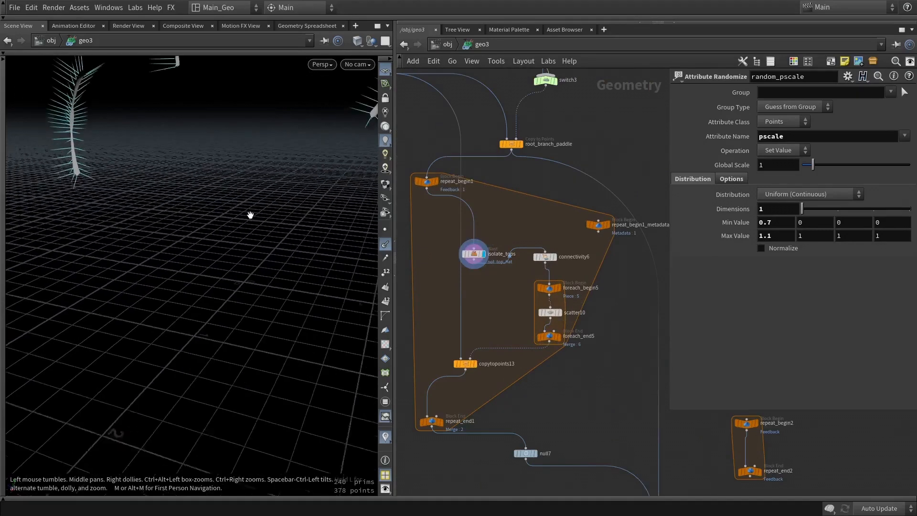
pyautogui.scroll(-1, 250, 215)
pyautogui.click(385, 242)
pyautogui.scroll(-2, 287, 173)
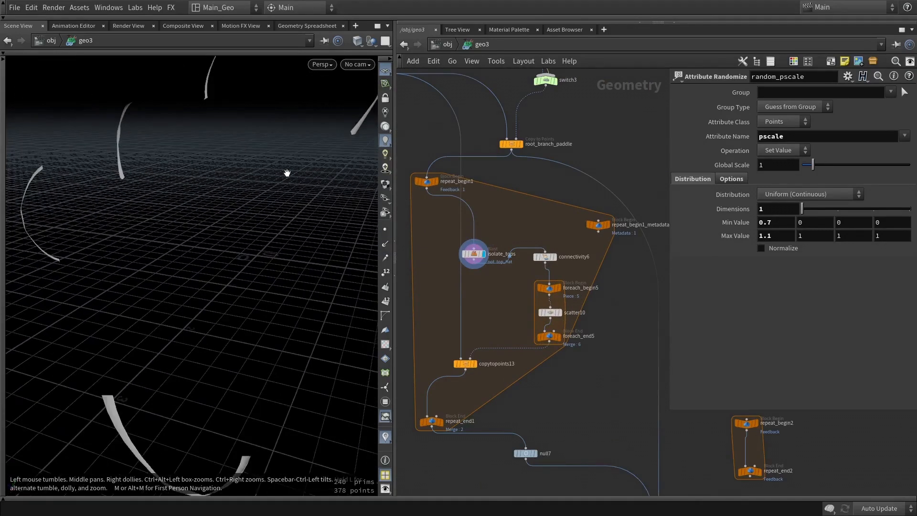
pyautogui.scroll(-3, 287, 173)
# Shift the repeat_begin1 and isolate_tops nodes slightly upward and inspect the group kept by isolate_tops.
pyautogui.moveTo(423, 181); pyautogui.dragTo(421, 170)
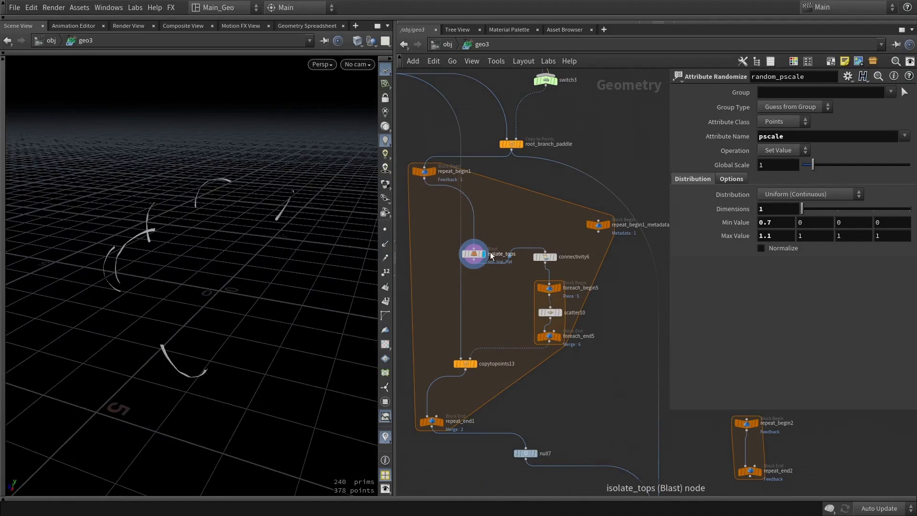
pyautogui.moveTo(491, 256); pyautogui.dragTo(498, 232)
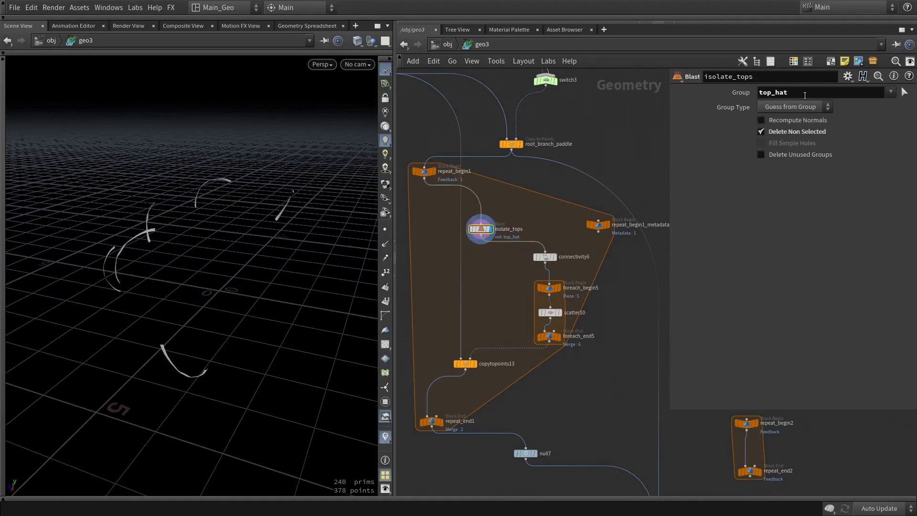
pyautogui.moveTo(804, 95); pyautogui.dragTo(755, 94)
pyautogui.keyDown('alt'); pyautogui.moveTo(213, 220); pyautogui.dragTo(228, 243); pyautogui.keyUp('alt')
# Display connectivity6, scatter10, foreach_begin5, foreach_end5 and copytopoints13 in turn to examine how points are scattered on each connected piece and paddles copied.
pyautogui.scroll(-1, 487, 288)
pyautogui.moveTo(487, 288); pyautogui.dragTo(522, 267, button='middle')
pyautogui.scroll(2, 576, 250)
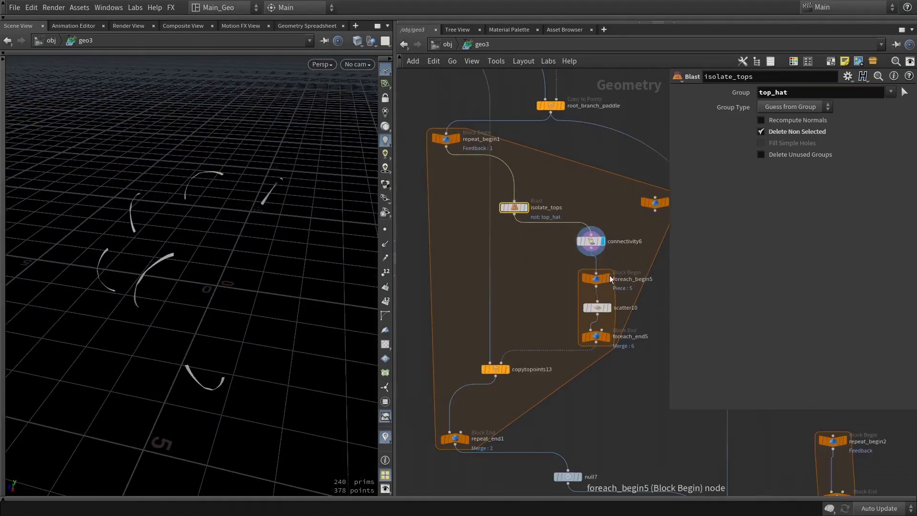
pyautogui.click(609, 308)
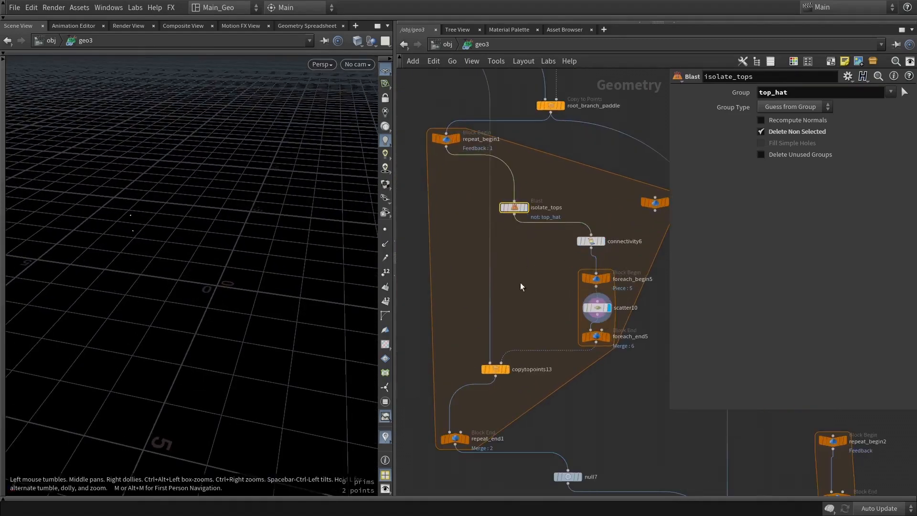
pyautogui.click(607, 279)
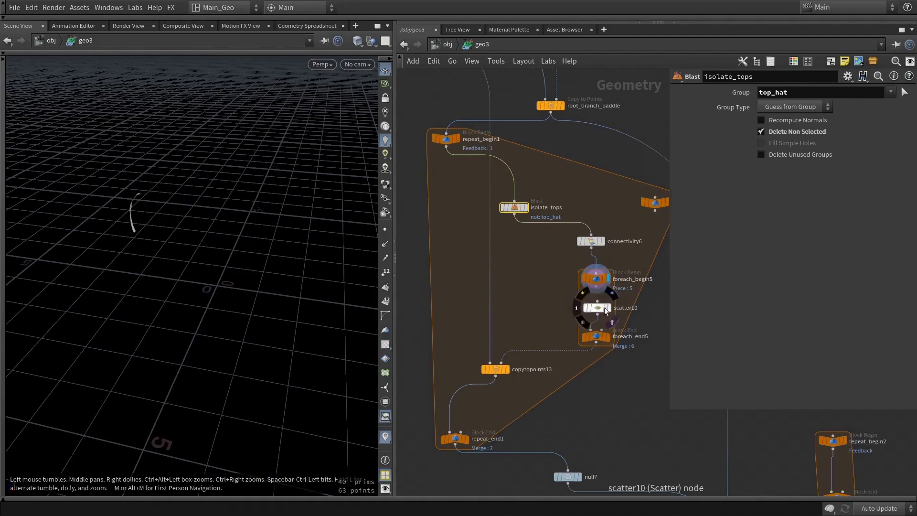
pyautogui.click(609, 336)
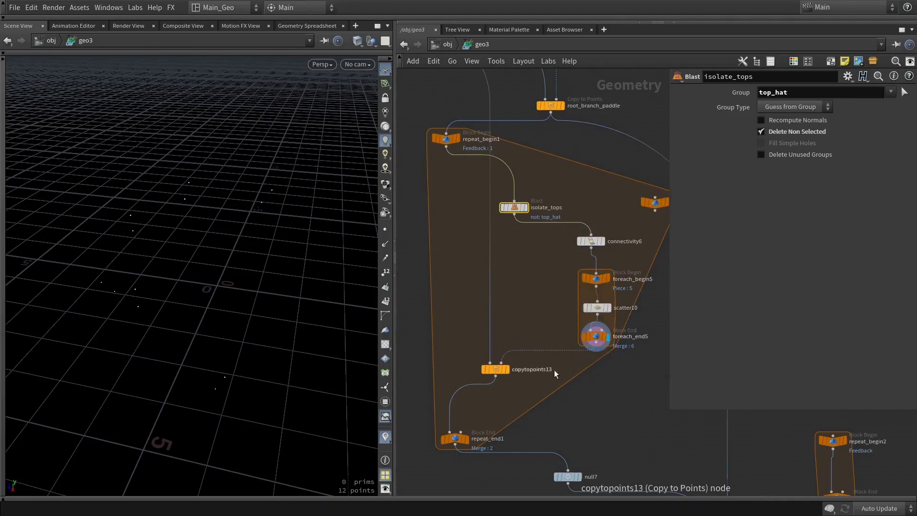
pyautogui.click(507, 369)
# Display the transform13 node and examine the orientation of the single paddle and its rotation setting.
pyautogui.scroll(-3, 470, 206)
pyautogui.moveTo(471, 207); pyautogui.dragTo(494, 338, button='middle')
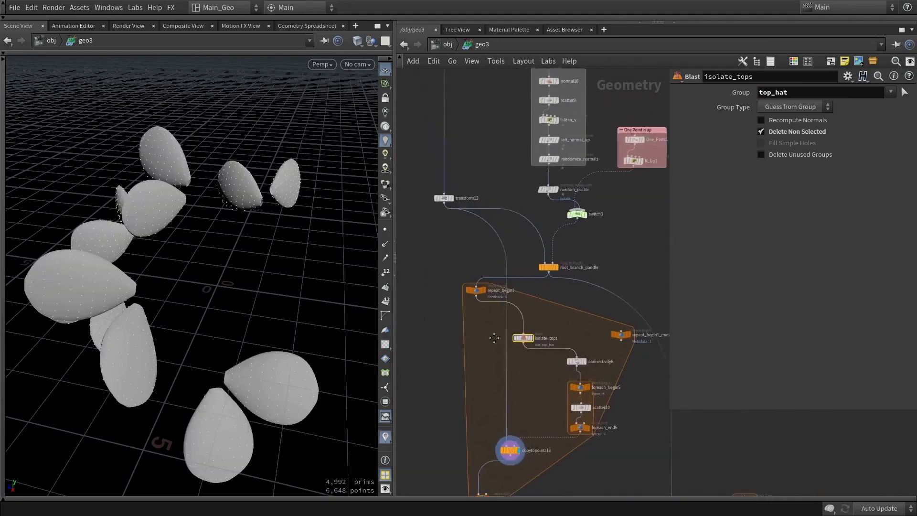
pyautogui.scroll(6, 471, 206)
pyautogui.click(452, 198)
pyautogui.click(446, 200)
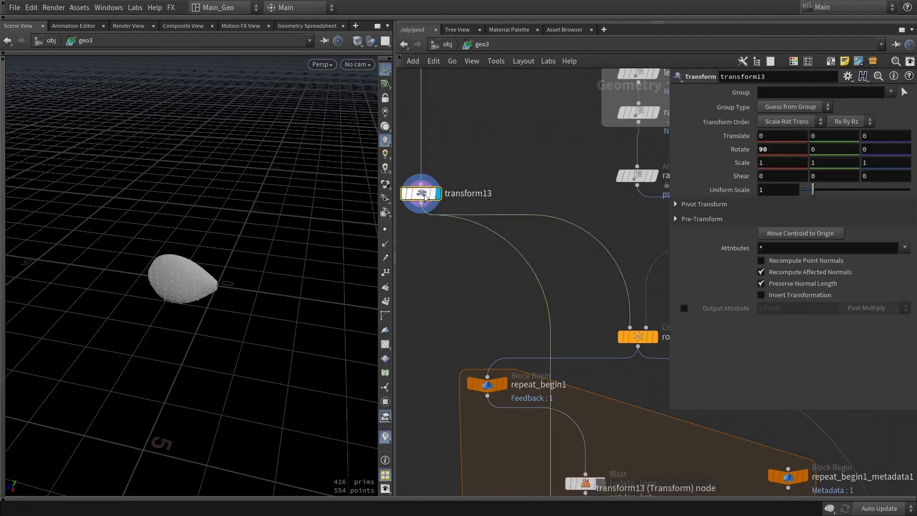
pyautogui.scroll(8, 207, 285)
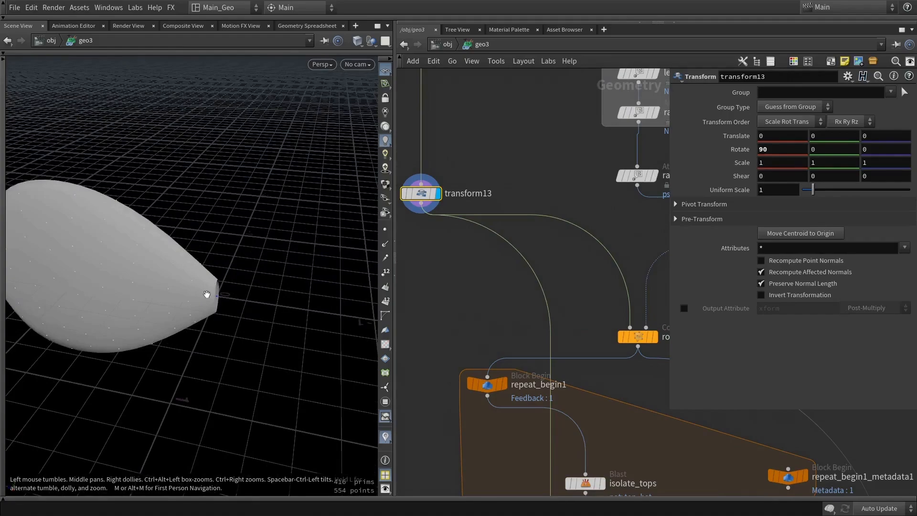
pyautogui.moveTo(207, 285); pyautogui.dragTo(280, 316)
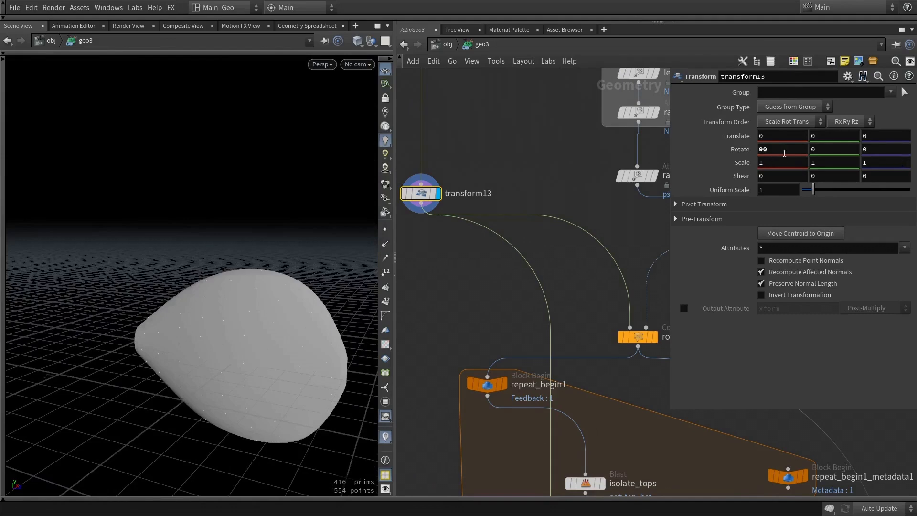
pyautogui.moveTo(215, 375); pyautogui.dragTo(171, 330)
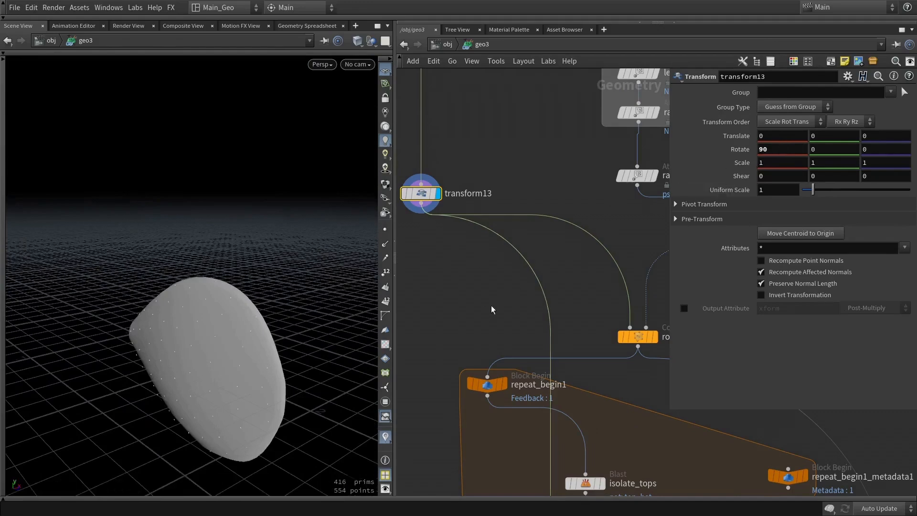
# Trace the paddle input down to the loop and review the iteration settings of repeat_end1.
pyautogui.scroll(-4, 491, 309)
pyautogui.moveTo(475, 190); pyautogui.dragTo(466, 157, button='middle')
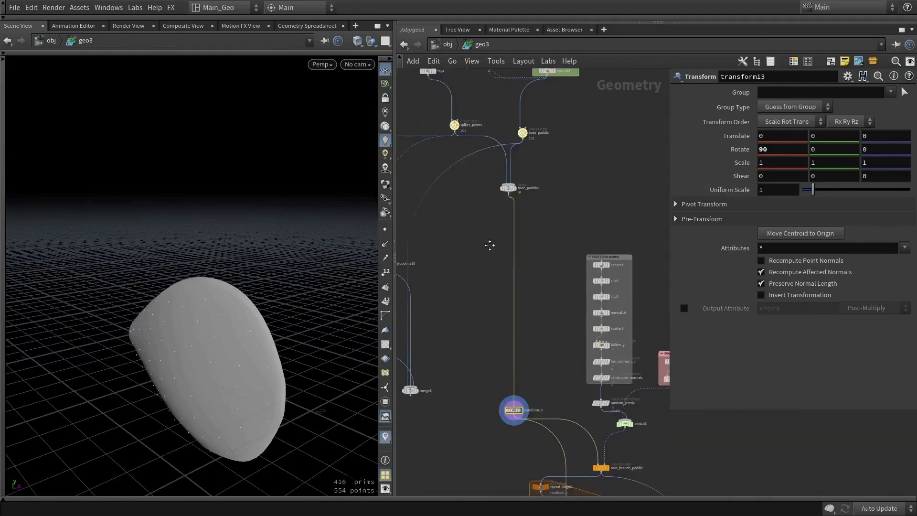
pyautogui.moveTo(531, 425); pyautogui.dragTo(478, 181, button='middle')
pyautogui.scroll(4, 550, 368)
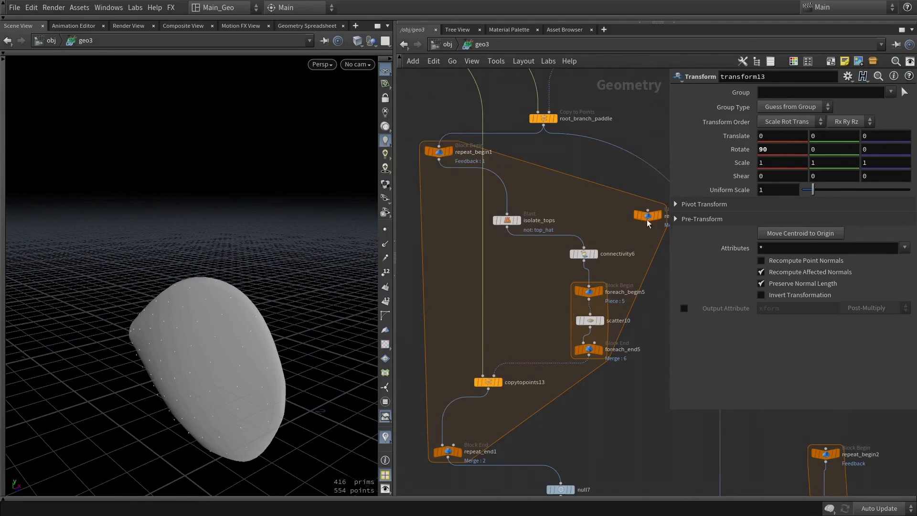
pyautogui.click(447, 453)
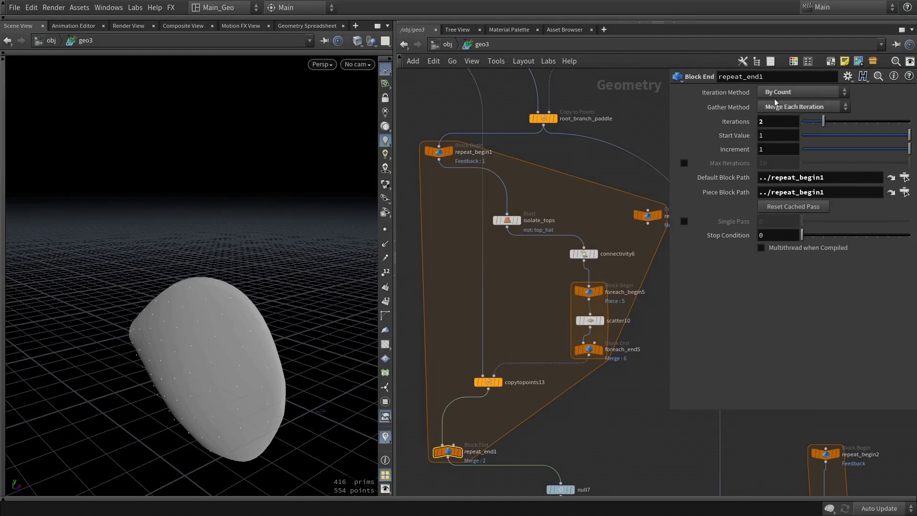
pyautogui.scroll(-2, 488, 448)
pyautogui.scroll(2, 538, 484)
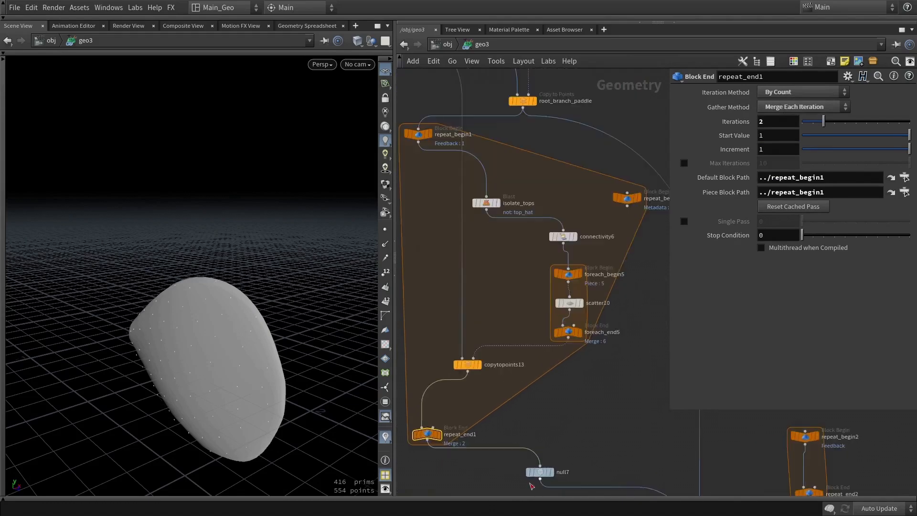
# Display the output of repeat_end1 and frame the whole cactus geometry to examine it.
pyautogui.scroll(-3, 600, 469)
pyautogui.moveTo(600, 469); pyautogui.dragTo(587, 395, button='middle')
pyautogui.scroll(2, 513, 399)
pyautogui.click(479, 359)
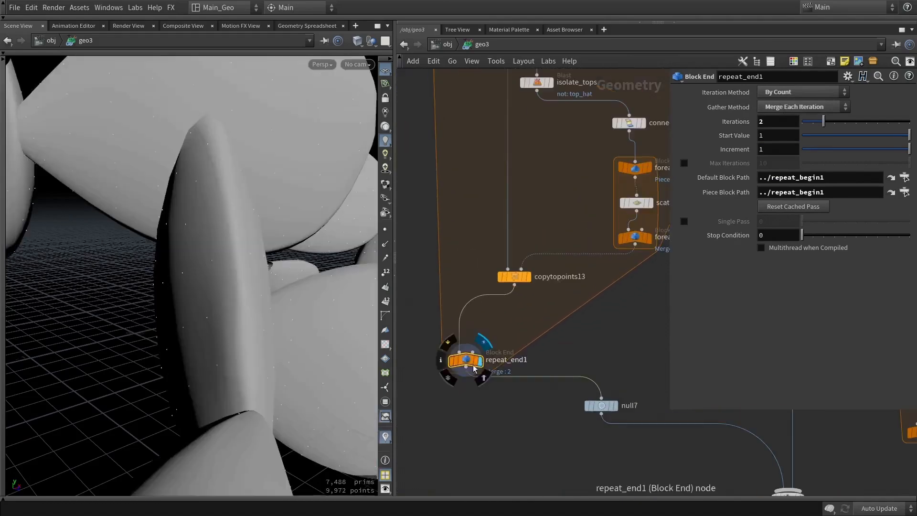
pyautogui.press('f')
pyautogui.moveTo(215, 272); pyautogui.dragTo(149, 302)
pyautogui.scroll(-1, 611, 394)
pyautogui.moveTo(616, 397); pyautogui.dragTo(584, 386, button='middle')
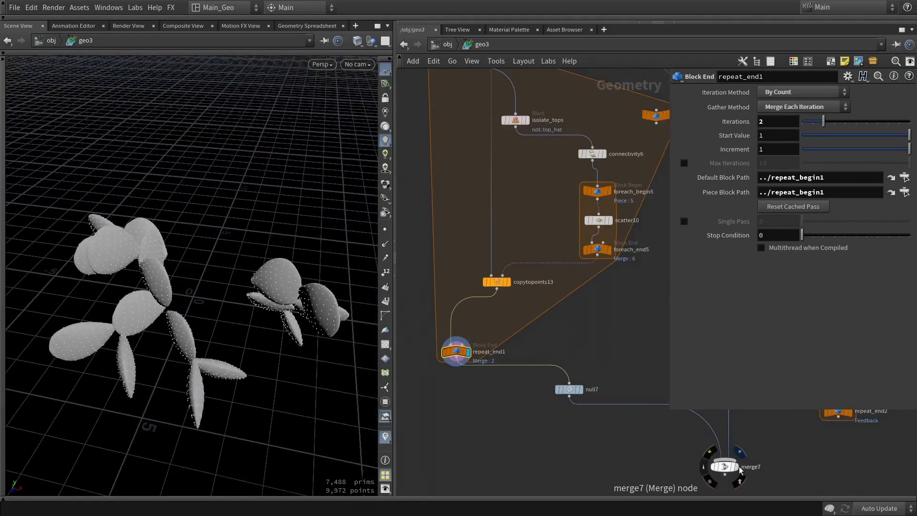
# Display the merge7 node to view the root paddles combined with the looped branches.
pyautogui.click(736, 467)
pyautogui.moveTo(274, 345); pyautogui.dragTo(115, 300)
# Preview the single-point layout with switch3 set to input 0, and return the switch to input 1.
pyautogui.scroll(-3, 640, 281)
pyautogui.moveTo(653, 282); pyautogui.dragTo(613, 411, button='middle')
pyautogui.scroll(5, 549, 341)
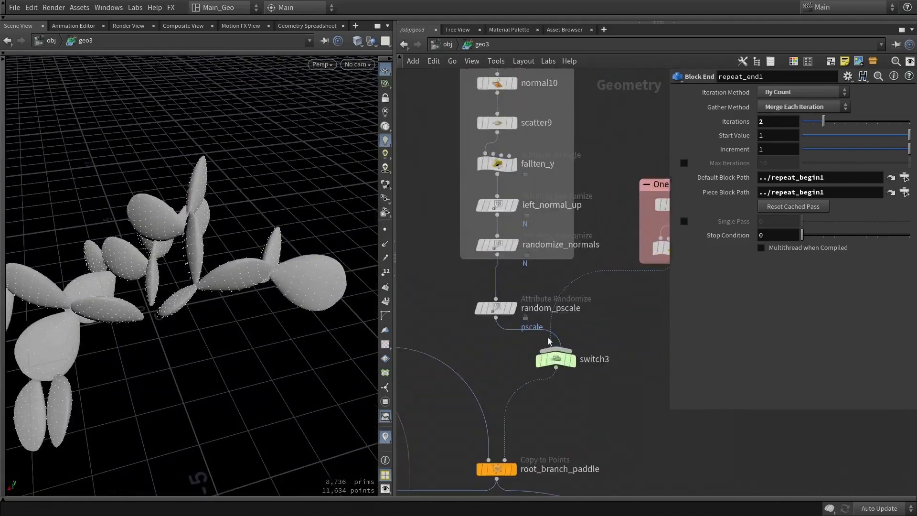
pyautogui.click(555, 358)
pyautogui.moveTo(811, 91); pyautogui.dragTo(801, 90)
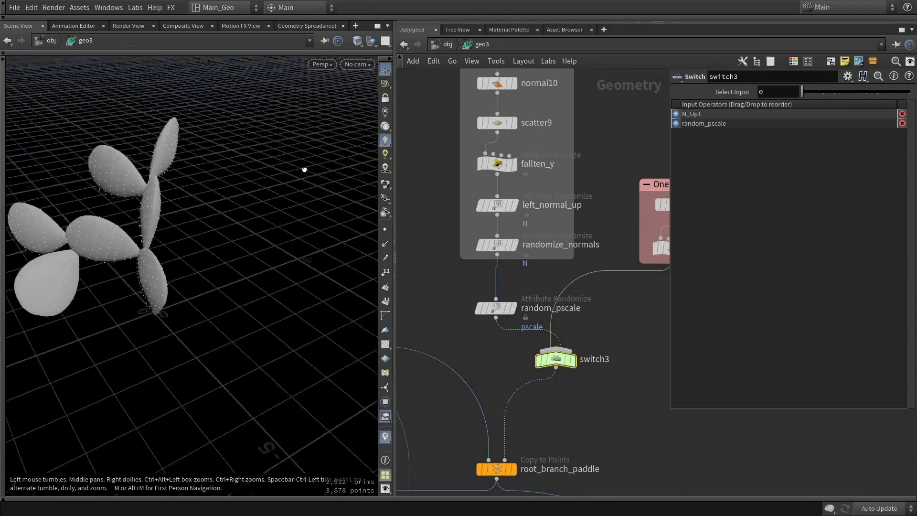
pyautogui.moveTo(303, 168); pyautogui.dragTo(363, 152)
pyautogui.moveTo(801, 91); pyautogui.dragTo(812, 90)
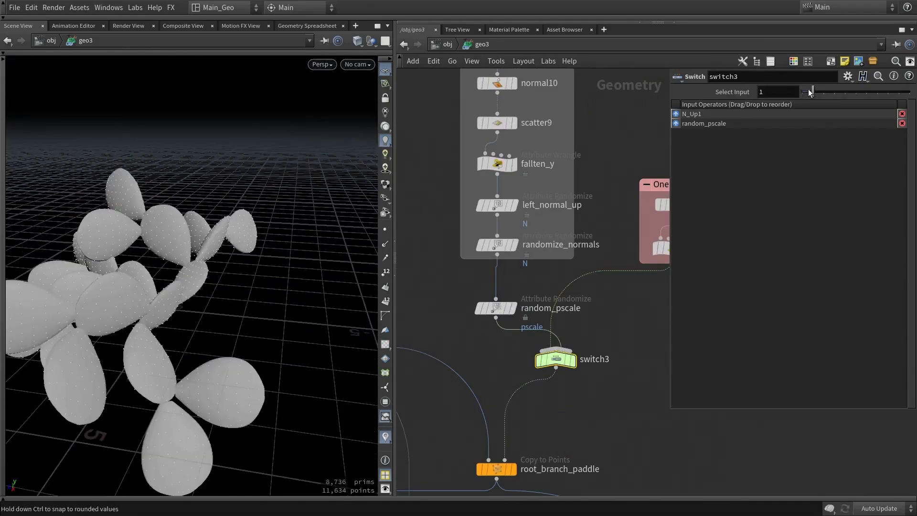
pyautogui.moveTo(258, 191); pyautogui.dragTo(241, 244)
# Add a For-Loop with Feedback block in the empty space below the existing repeat loop.
pyautogui.scroll(-7, 561, 144)
pyautogui.scroll(3, 528, 388)
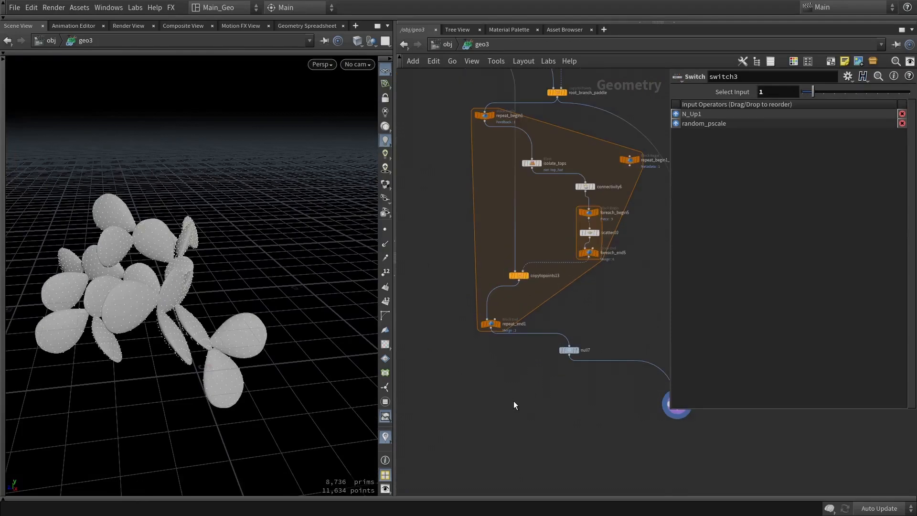
pyautogui.press('Tab')
pyautogui.write('for l')
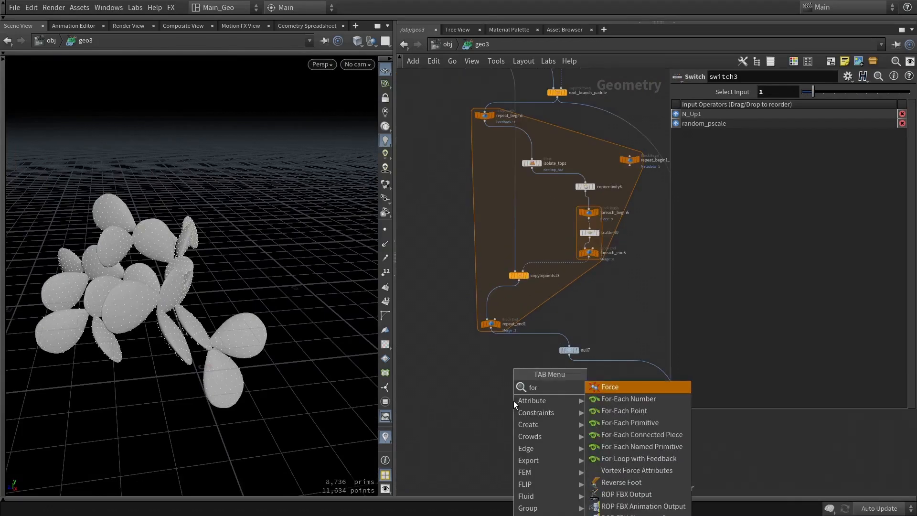
pyautogui.press('Return')
pyautogui.press('Return')
pyautogui.scroll(2, 510, 405)
pyautogui.scroll(2, 510, 405)
# Set the new loop's end node, repeat_end3, to Merge Each Iteration with 2 iterations.
pyautogui.click(521, 475)
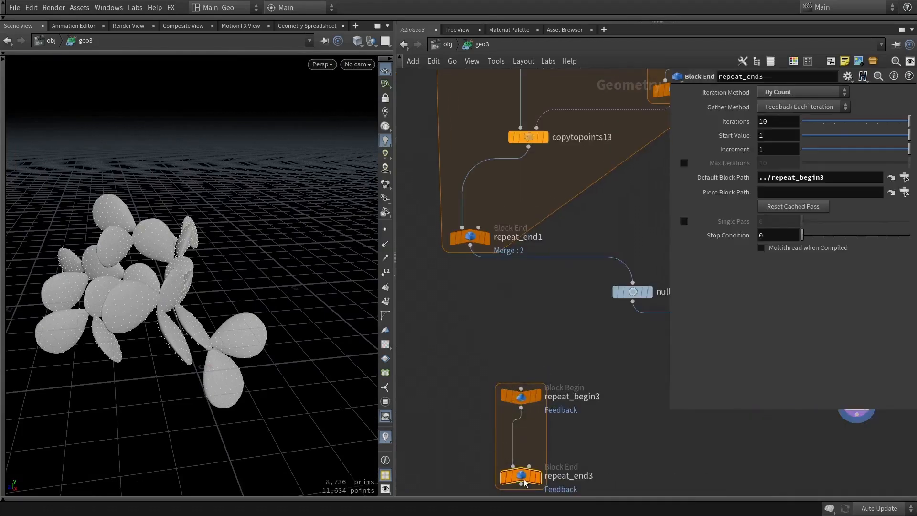
pyautogui.click(787, 110)
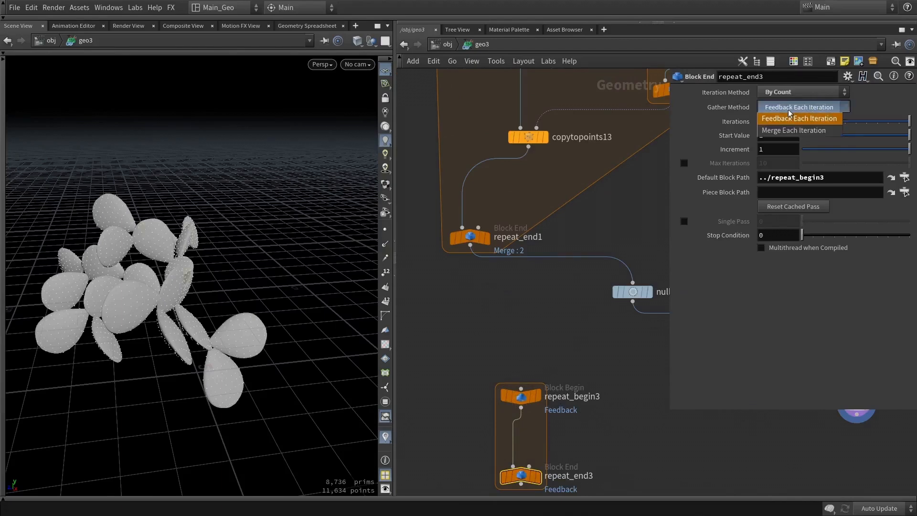
pyautogui.click(791, 128)
pyautogui.scroll(-2, 577, 453)
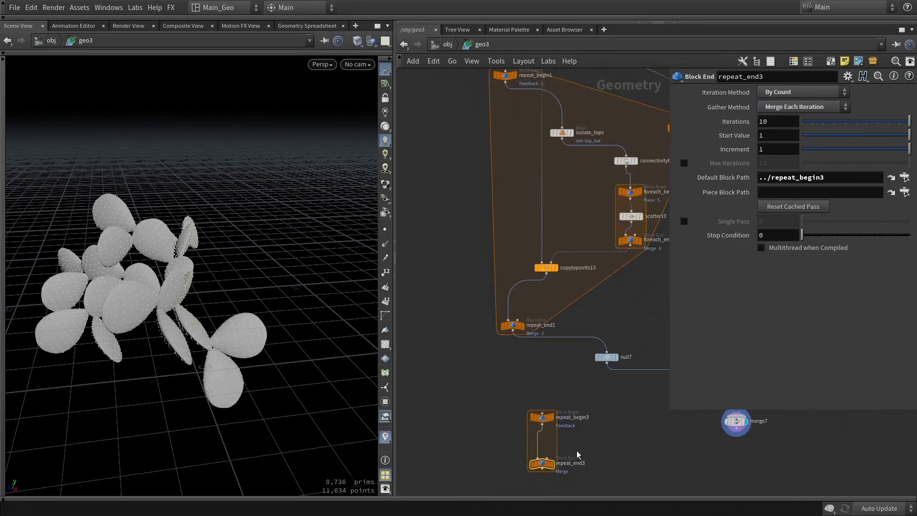
pyautogui.moveTo(817, 121); pyautogui.dragTo(821, 122)
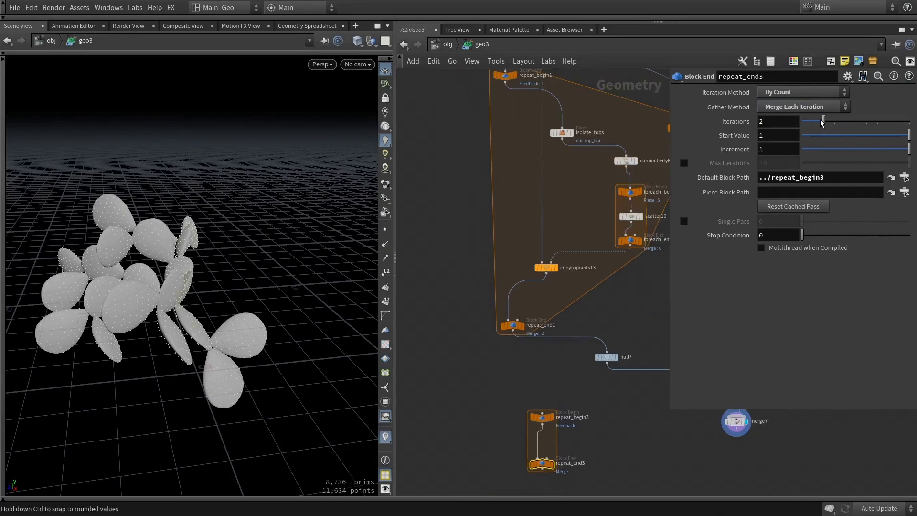
# Make room between repeat_begin3 and repeat_end3 and add a For-Each Connected Piece block fed by repeat_begin3.
pyautogui.scroll(3, 580, 487)
pyautogui.moveTo(580, 487); pyautogui.dragTo(586, 402, button='middle')
pyautogui.moveTo(517, 367); pyautogui.dragTo(517, 432)
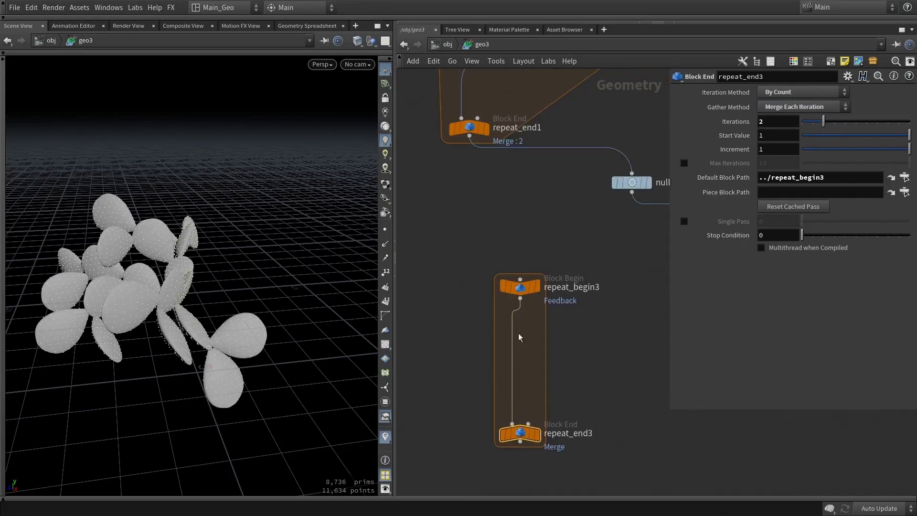
pyautogui.click(516, 315)
pyautogui.press('Tab')
pyautogui.write('f')
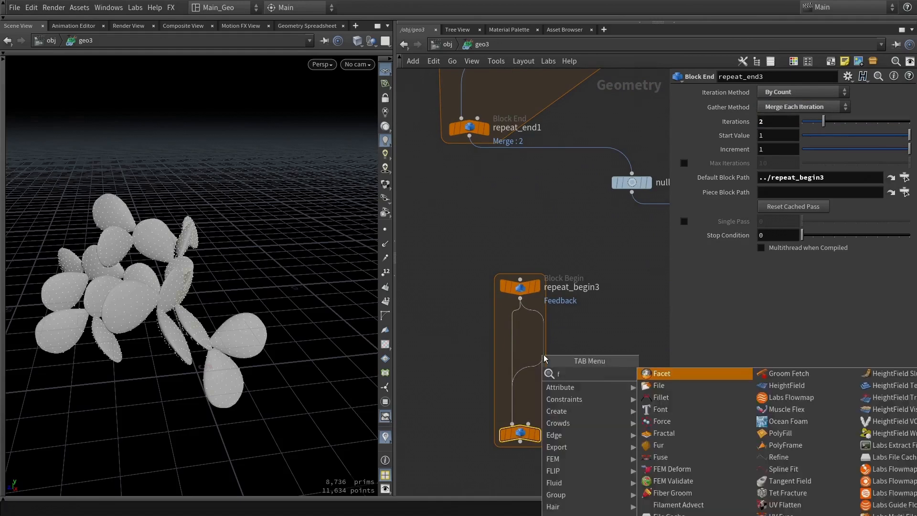
pyautogui.write('orcon')
pyautogui.press('Return')
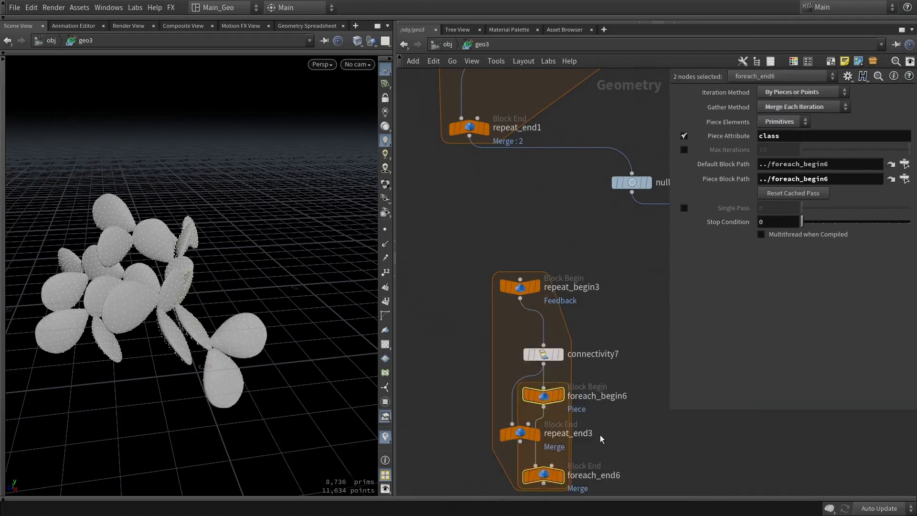
# Move repeat_end3 below foreach_end6 so the outer loop has room for the nested for-each block.
pyautogui.scroll(-2, 600, 438)
pyautogui.moveTo(600, 438); pyautogui.dragTo(613, 336, button='middle')
pyautogui.moveTo(545, 333); pyautogui.dragTo(535, 471)
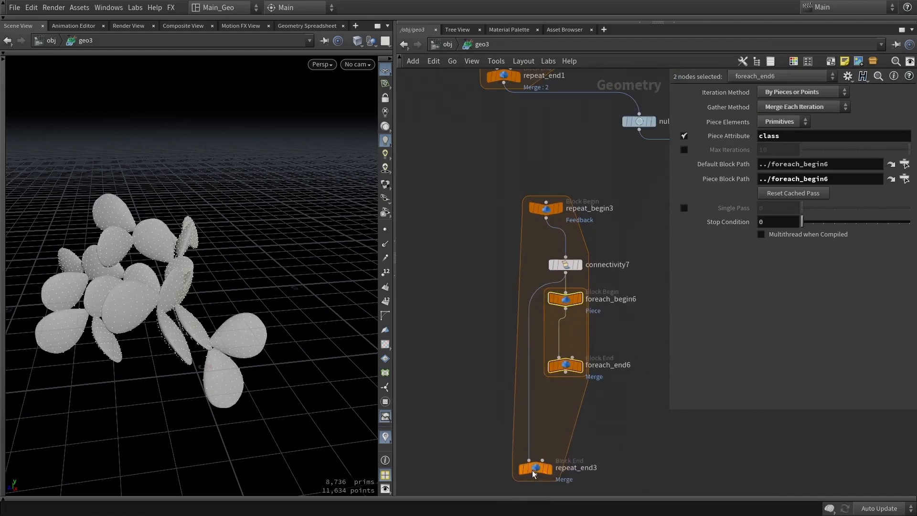
pyautogui.moveTo(566, 375); pyautogui.dragTo(567, 402)
pyautogui.scroll(-3, 567, 372)
pyautogui.moveTo(655, 114); pyautogui.dragTo(626, 211, button='middle')
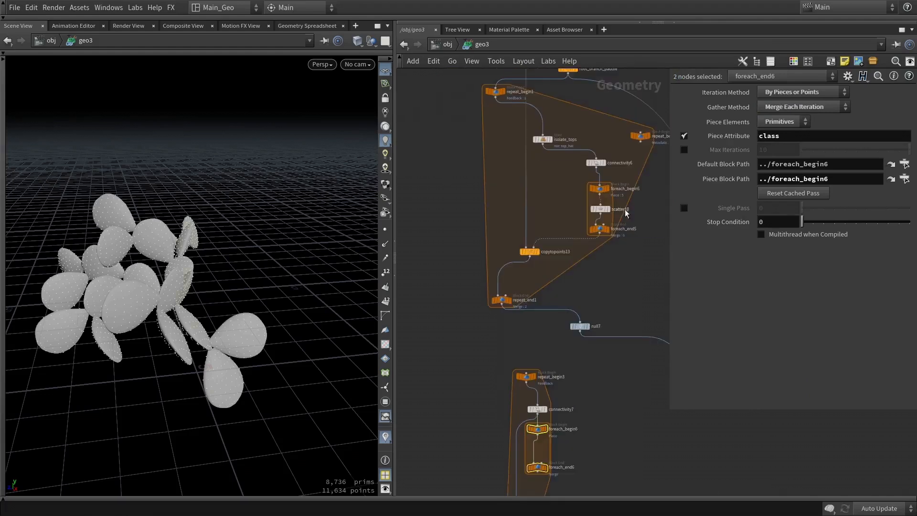
# Compare the existing loop's for-each scatter nodes with the new repeat block, and inspect the cactus model from another angle.
pyautogui.moveTo(580, 188); pyautogui.dragTo(620, 236)
pyautogui.moveTo(584, 409); pyautogui.dragTo(592, 328, button='middle')
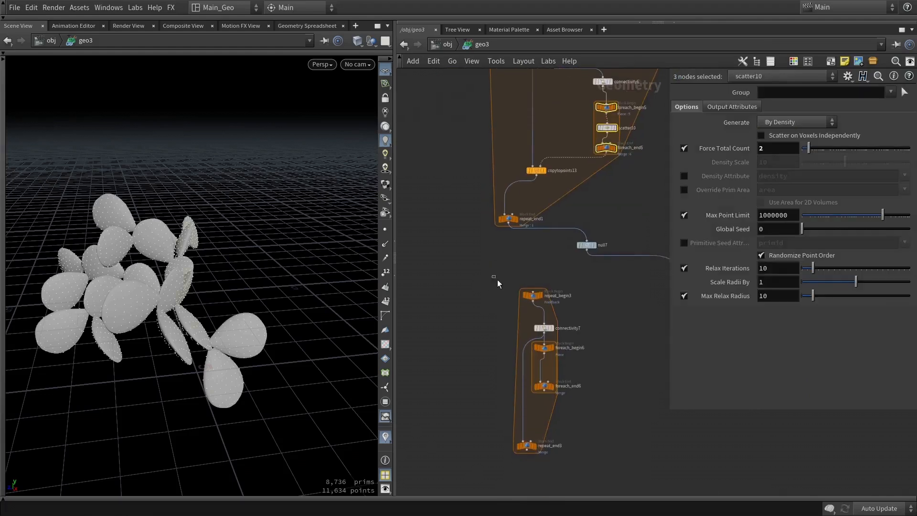
pyautogui.moveTo(497, 279); pyautogui.dragTo(568, 468)
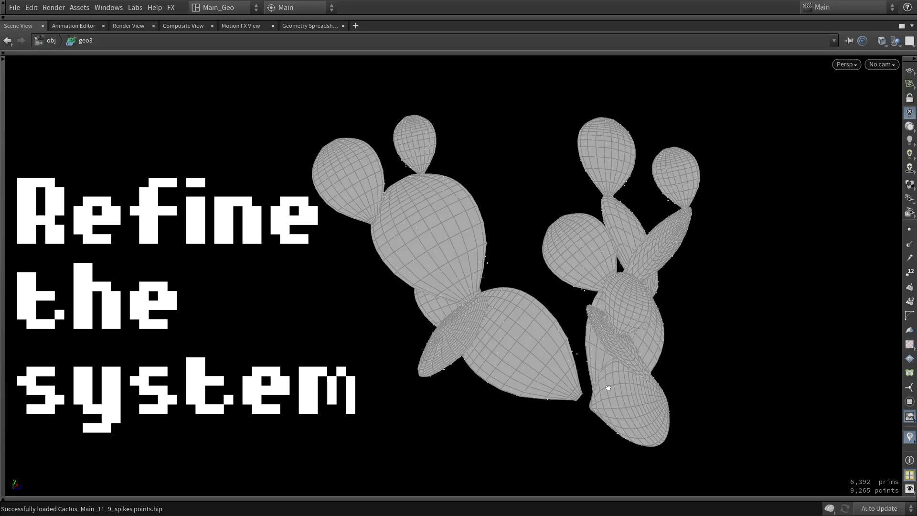
pyautogui.moveTo(606, 387); pyautogui.dragTo(497, 378)
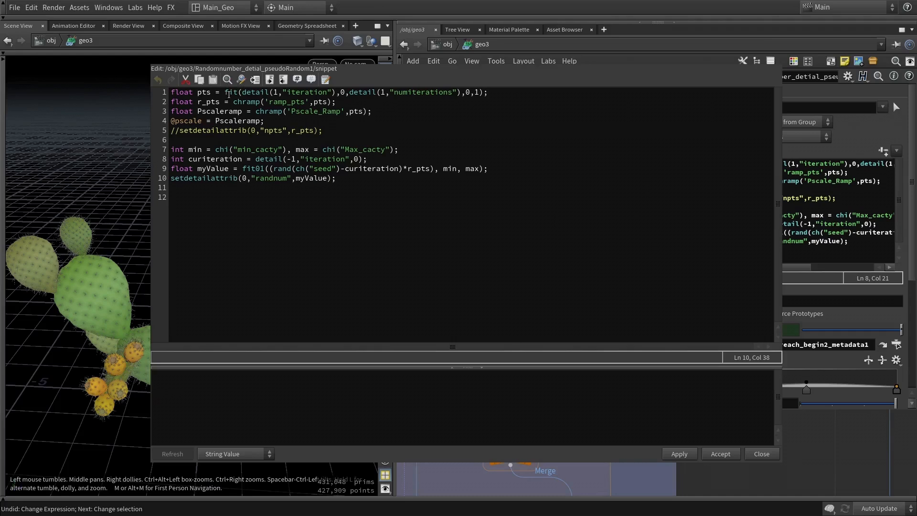
# Examine how the snippet's first five lines fit the iteration number and feed it through ramp_pts and Pscale_Ramp.
pyautogui.moveTo(336, 92); pyautogui.dragTo(246, 92)
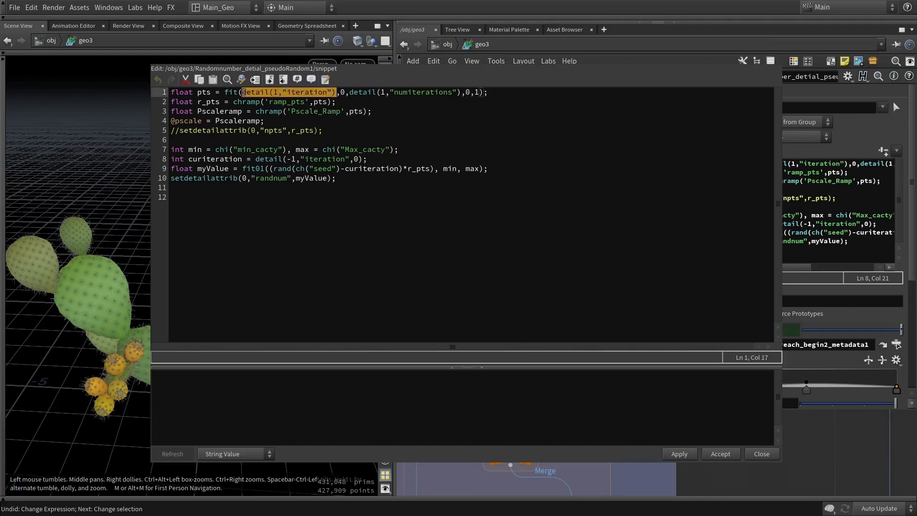
pyautogui.click(273, 92)
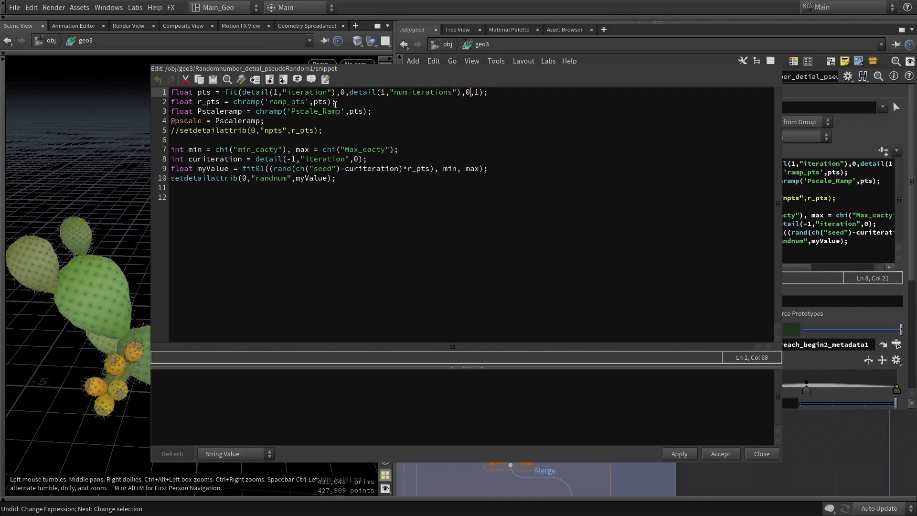
pyautogui.moveTo(335, 103); pyautogui.dragTo(163, 107)
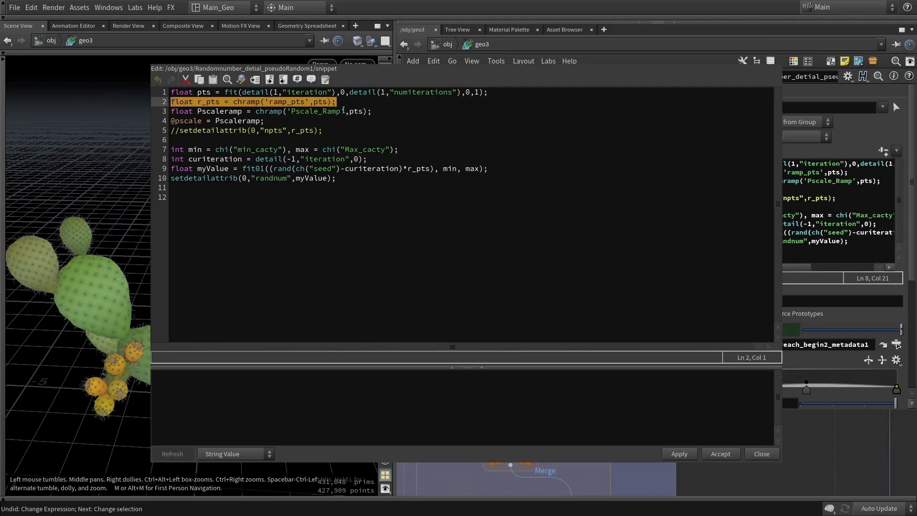
pyautogui.moveTo(372, 111); pyautogui.dragTo(169, 112)
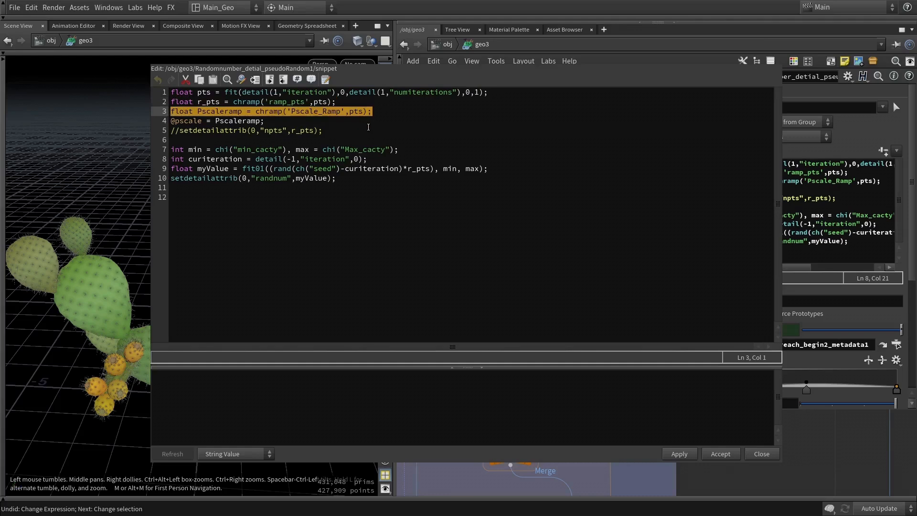
pyautogui.moveTo(328, 129); pyautogui.dragTo(168, 122)
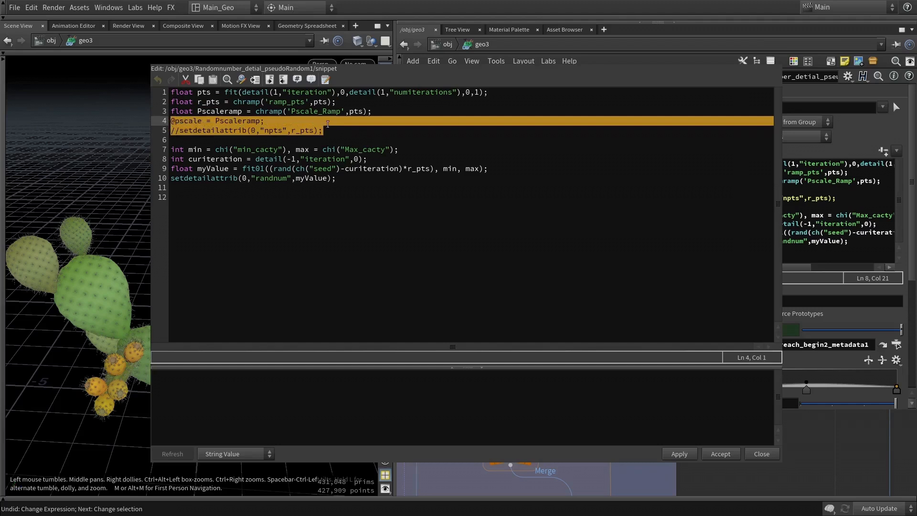
pyautogui.click(329, 124)
# Review the snippet's min_cacty, Max_cacty and curiteration lines, comparing the input index of each detail call.
pyautogui.click(427, 149)
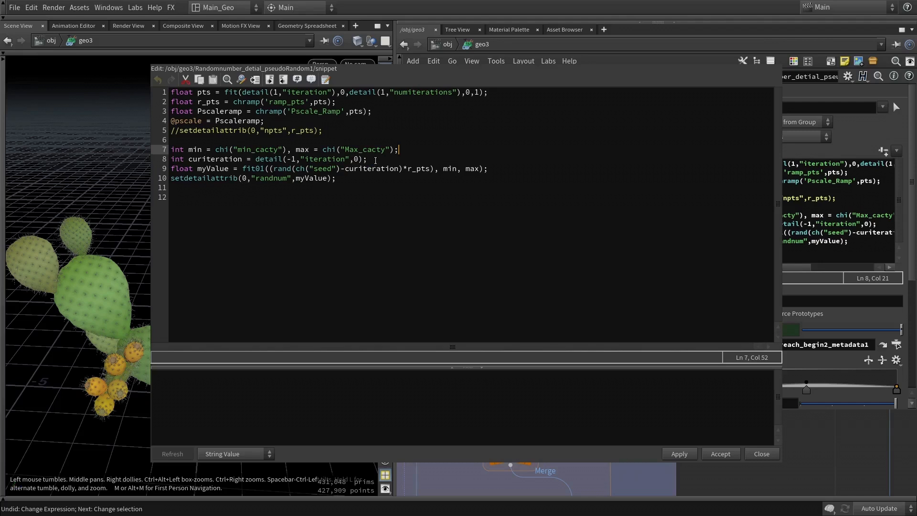
pyautogui.click(292, 160)
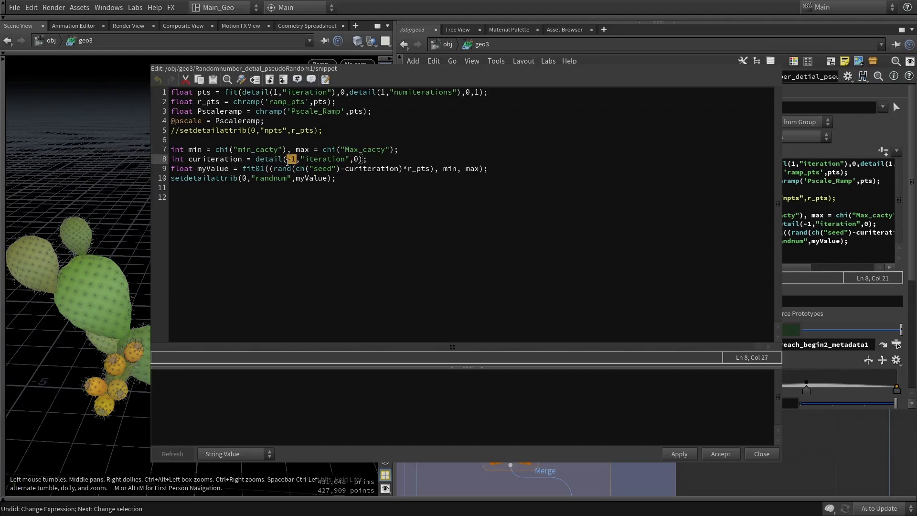
pyautogui.click(276, 93)
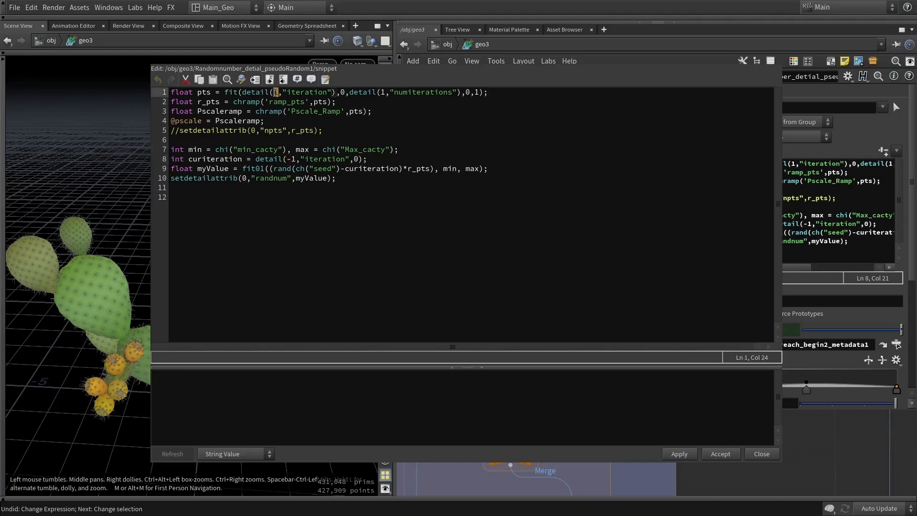
pyautogui.click(394, 149)
pyautogui.click(501, 169)
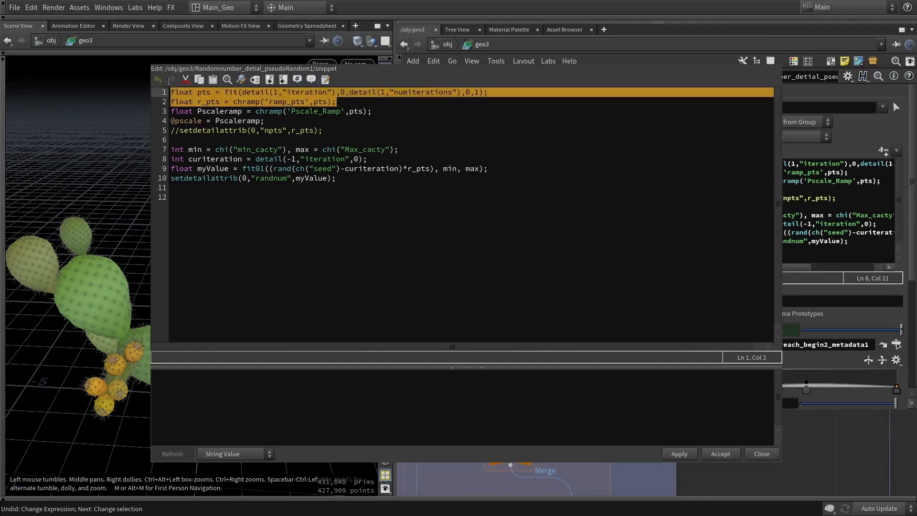
# Examine how myValue combines seed, curiteration, r_pts, min and max before being stored as randnum, and close the code editor.
pyautogui.click(323, 169)
pyautogui.moveTo(399, 168); pyautogui.dragTo(344, 167)
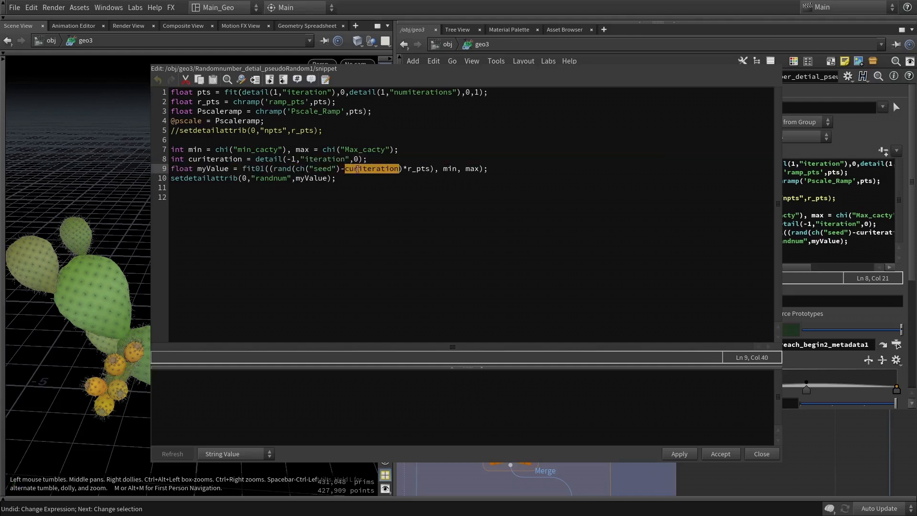
pyautogui.click(360, 168)
pyautogui.moveTo(268, 168); pyautogui.dragTo(433, 169)
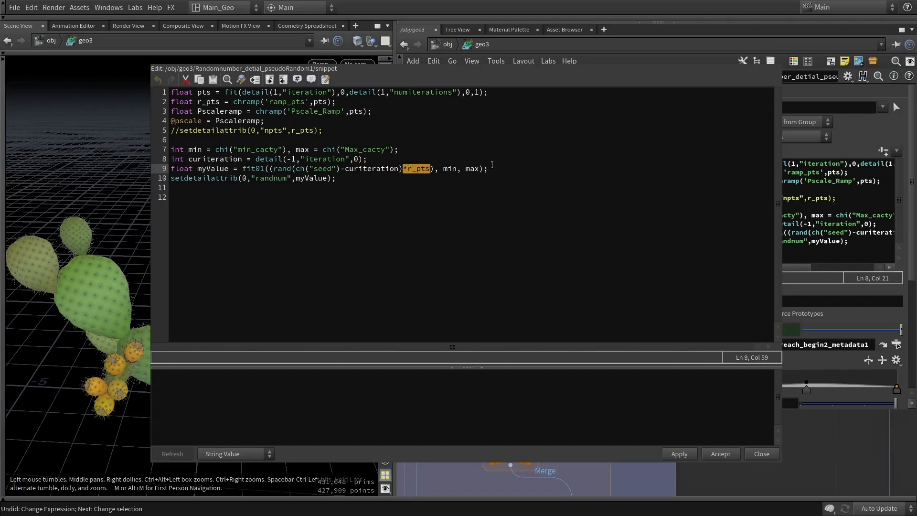
pyautogui.tripleClick(492, 167)
pyautogui.moveTo(489, 168); pyautogui.dragTo(270, 170)
pyautogui.doubleClick(445, 168)
pyautogui.click(297, 149)
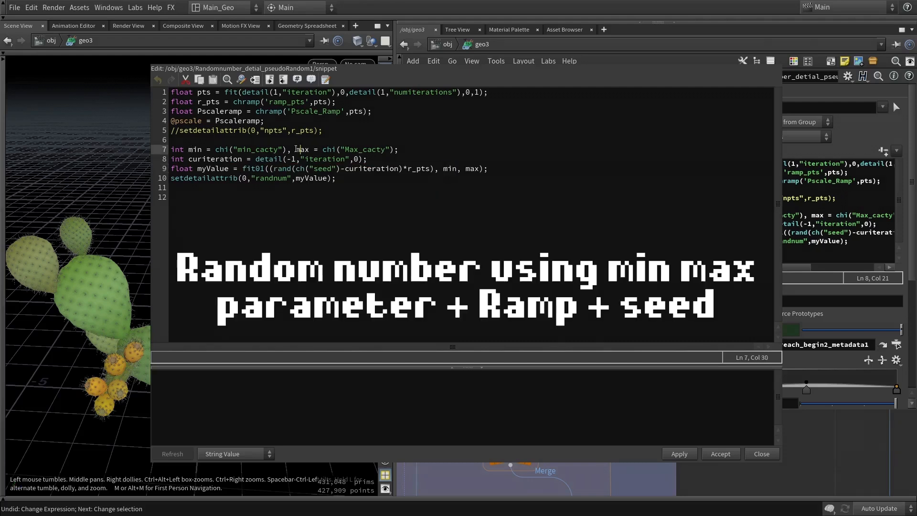
pyautogui.moveTo(365, 170); pyautogui.dragTo(197, 170)
pyautogui.click(376, 185)
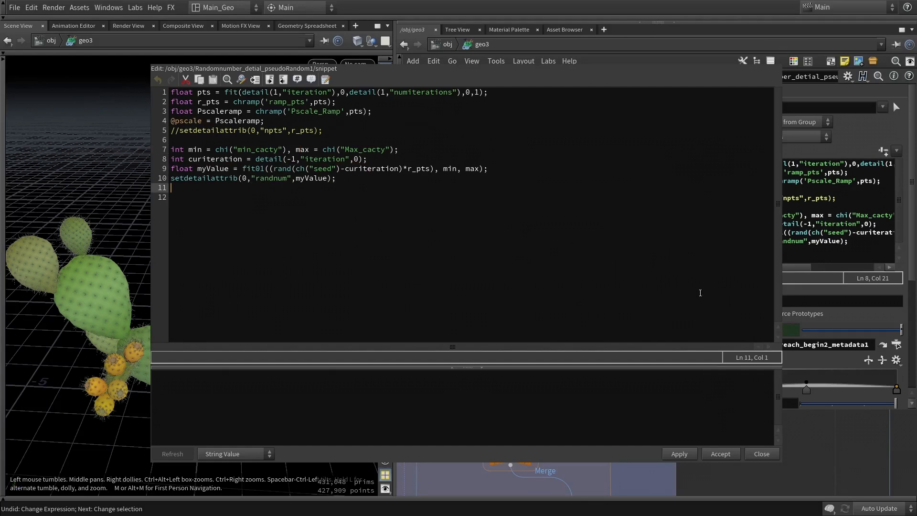
pyautogui.click(763, 454)
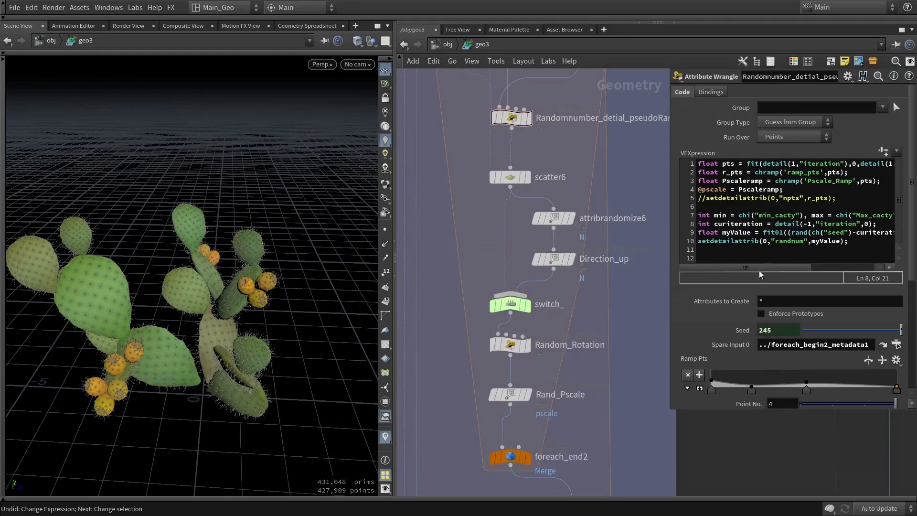
# Set the random number wrangle's Max Cacty to 8 and check the cactus branching.
pyautogui.scroll(-5, 761, 281)
pyautogui.click(872, 402)
pyautogui.moveTo(279, 325); pyautogui.dragTo(308, 303)
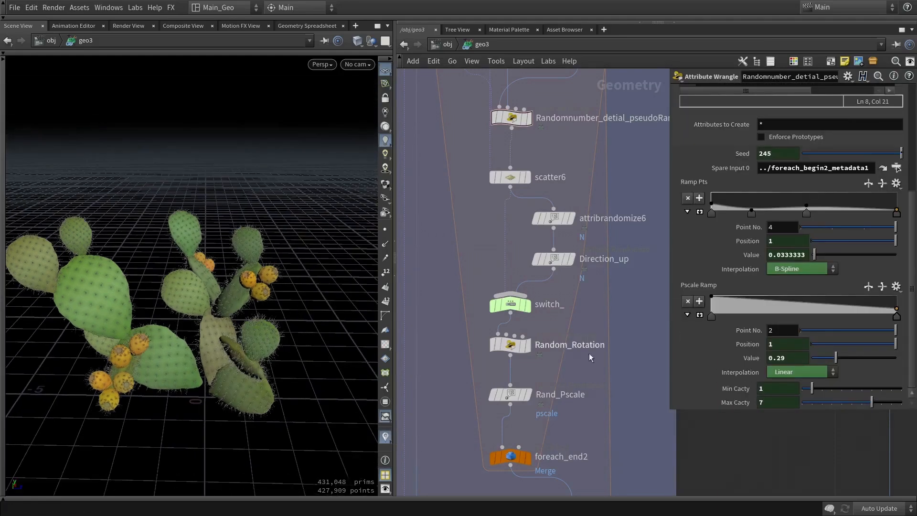
pyautogui.click(881, 403)
pyautogui.moveTo(99, 301); pyautogui.dragTo(94, 293)
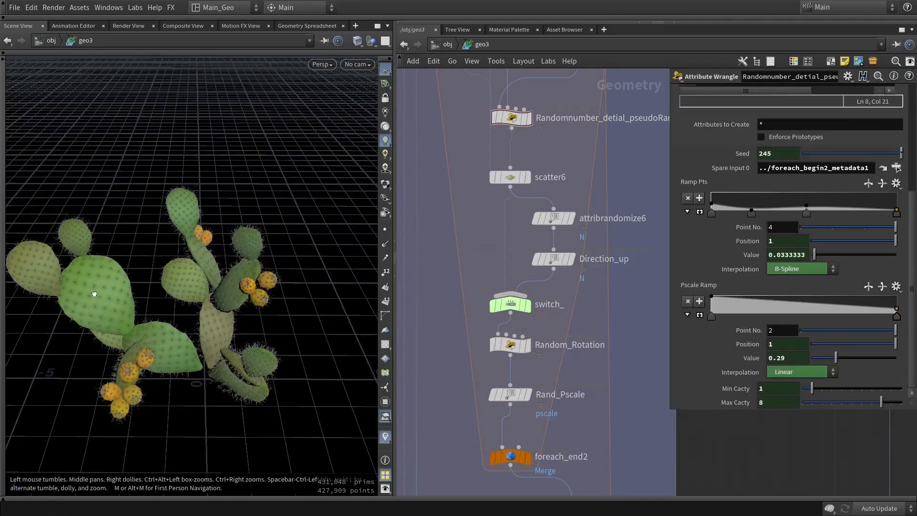
# Try a Min Cacty of 2, check the cactus, and undo the change.
pyautogui.click(821, 388)
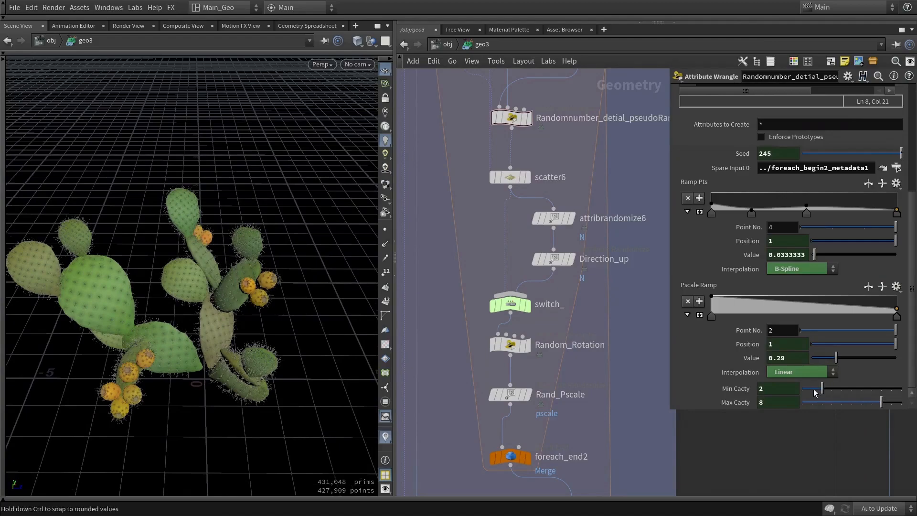
pyautogui.moveTo(280, 268)
pyautogui.mouseDown()
pyautogui.moveTo(201, 266)
pyautogui.moveTo(272, 253)
pyautogui.mouseUp()
pyautogui.hotkey('ctrl', 'z')
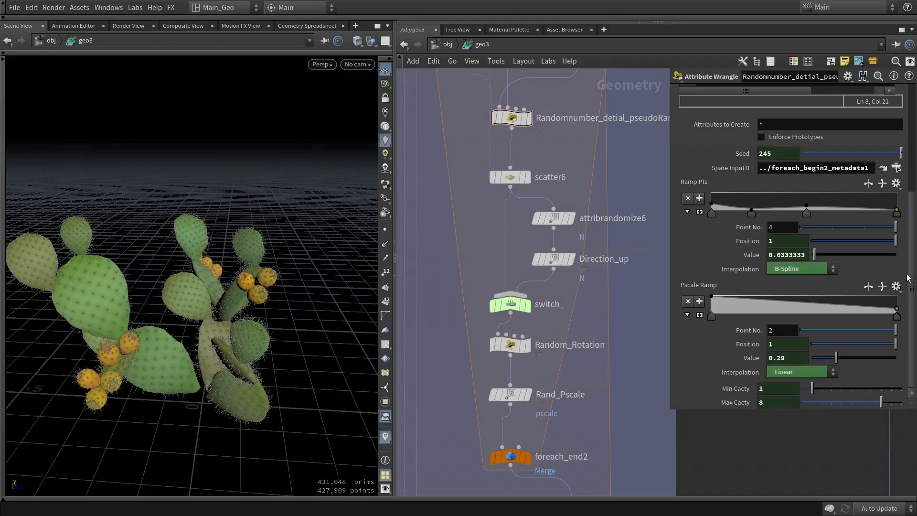
# Select the second Ramp Pts point, enlarge the ramp graph, and inspect the branching distribution from several angles.
pyautogui.click(751, 213)
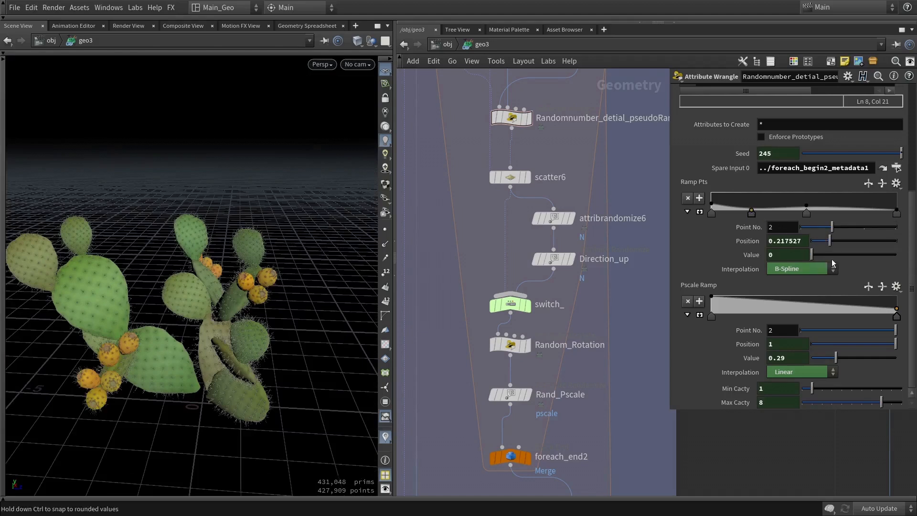
pyautogui.click(700, 212)
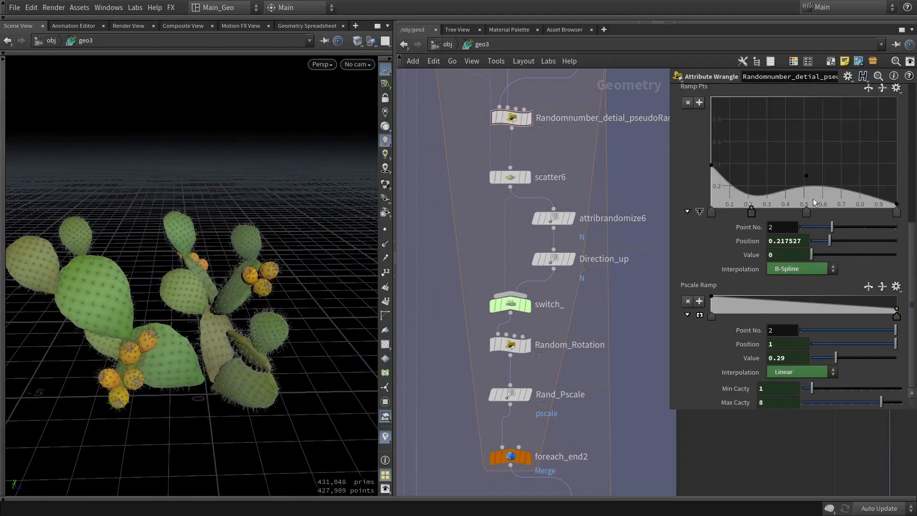
pyautogui.moveTo(203, 234); pyautogui.dragTo(195, 238)
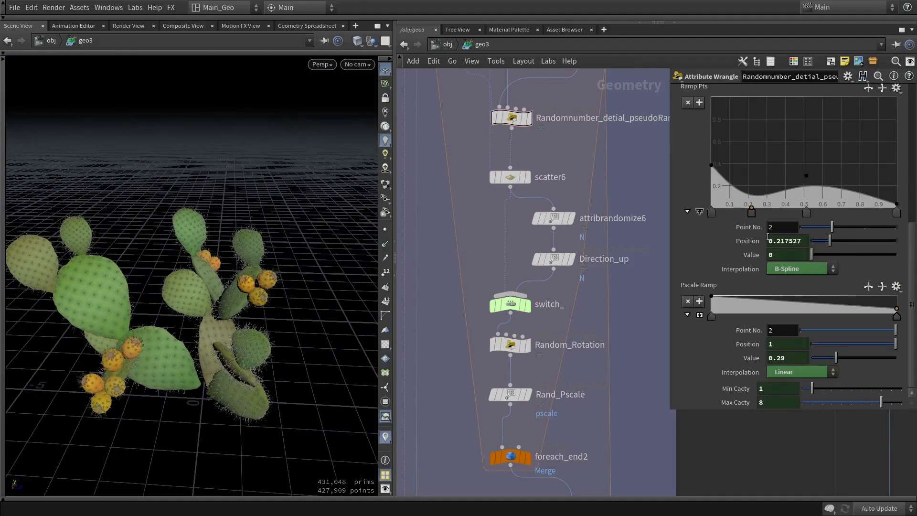
pyautogui.moveTo(139, 331); pyautogui.dragTo(251, 269)
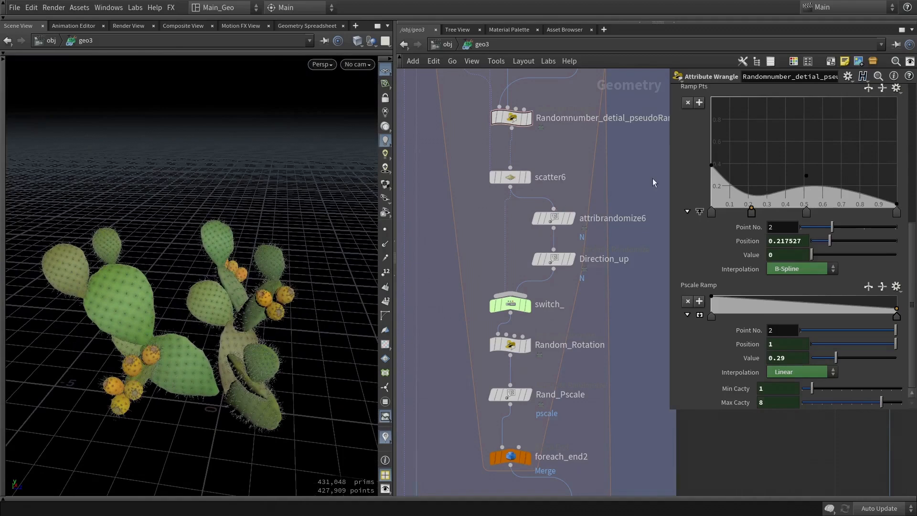
pyautogui.moveTo(215, 345); pyautogui.dragTo(218, 325)
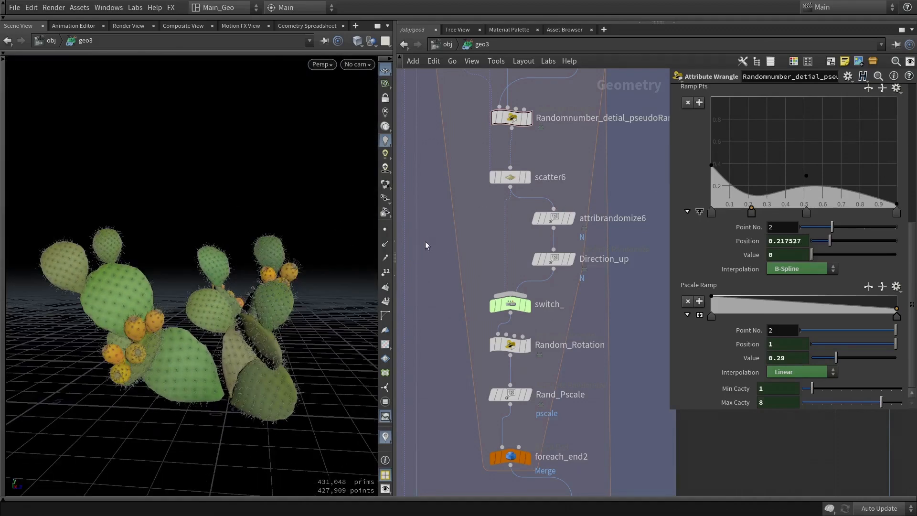
# Lower the value of the second Pscale Ramp point on the Controls node and check the paddle sizes.
pyautogui.scroll(-2, 484, 281)
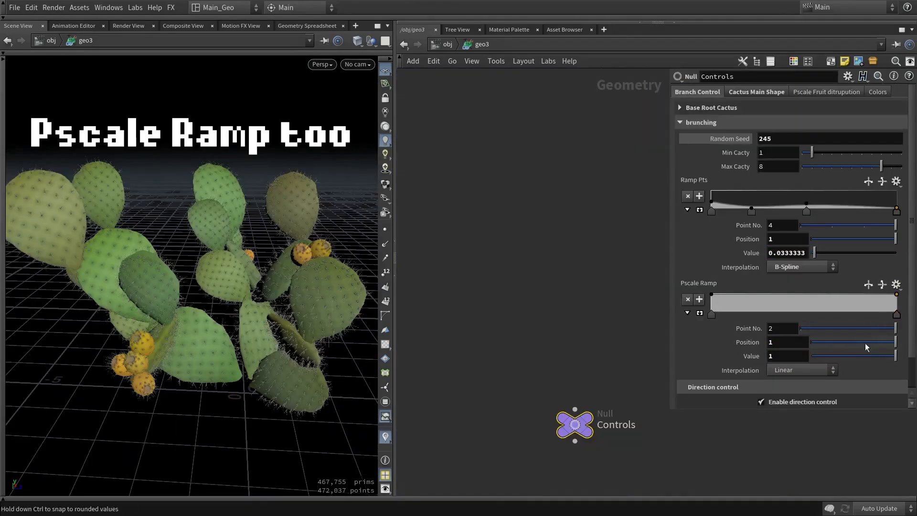
pyautogui.moveTo(855, 355); pyautogui.dragTo(840, 354)
pyautogui.moveTo(143, 310); pyautogui.dragTo(119, 286)
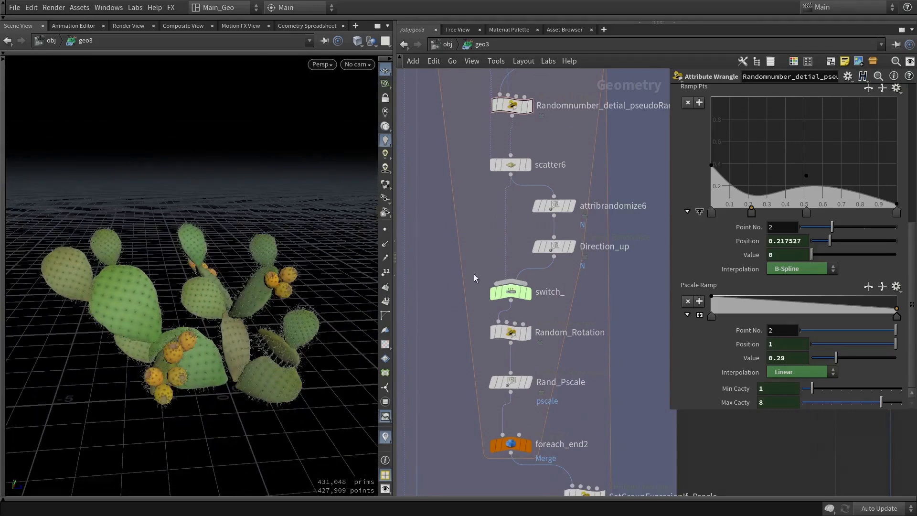
# Inspect the parameters of the switch_ and Random_Rotation nodes in the for-each block.
pyautogui.click(506, 294)
pyautogui.moveTo(241, 357); pyautogui.dragTo(209, 350)
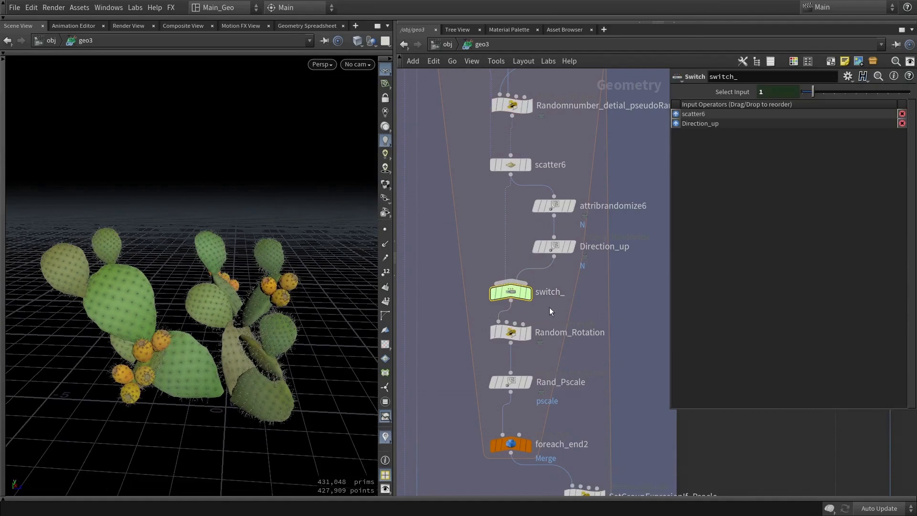
pyautogui.moveTo(499, 333)
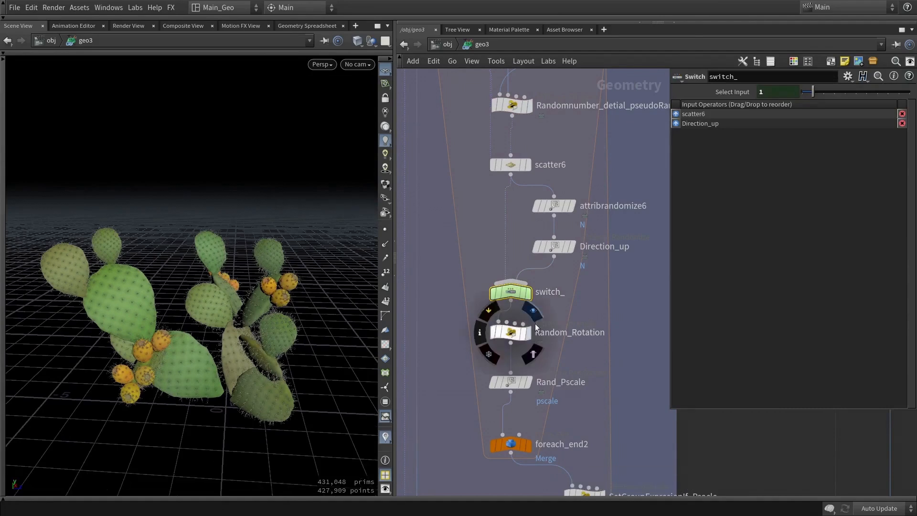
pyautogui.click(513, 336)
# Inspect scatter6's Force Total Count expression, detail(0,"randnum",0), and switch the field to its evaluated value.
pyautogui.moveTo(549, 157); pyautogui.dragTo(519, 220, button='middle')
pyautogui.scroll(-2, 532, 198)
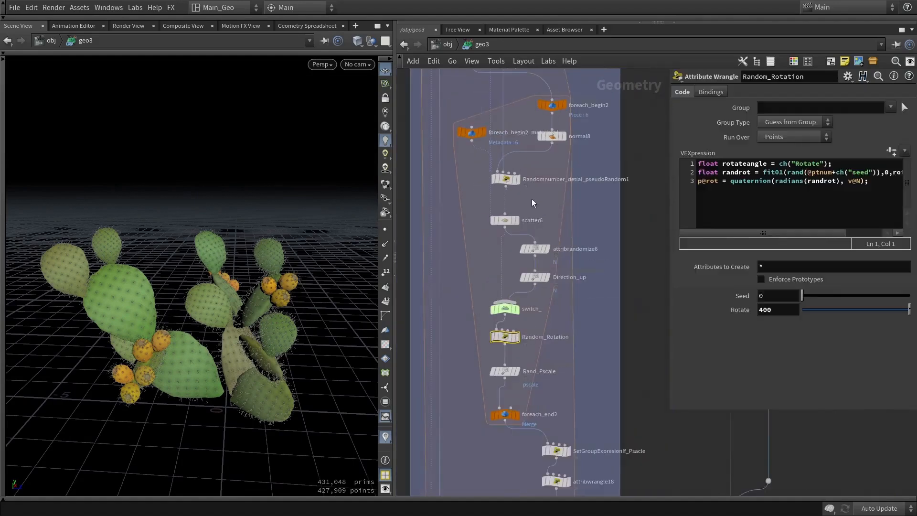
pyautogui.scroll(1, 531, 198)
pyautogui.click(500, 226)
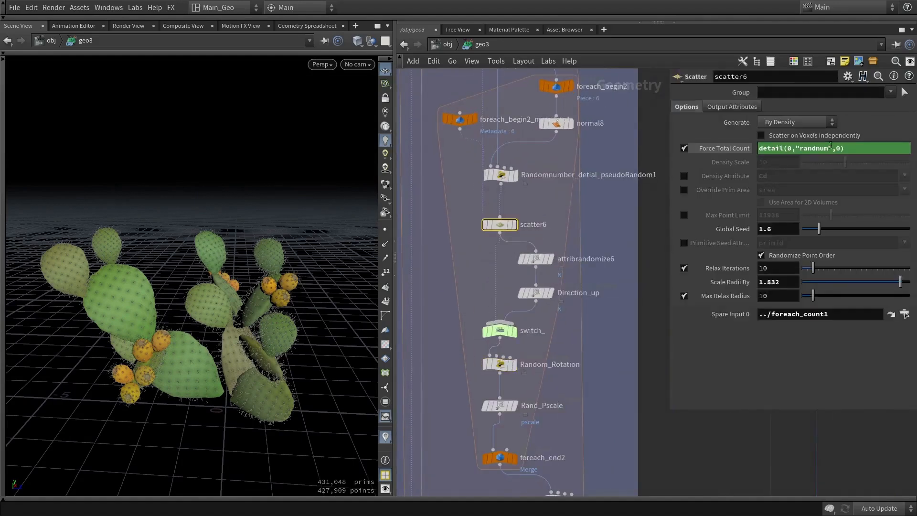
pyautogui.click(734, 148)
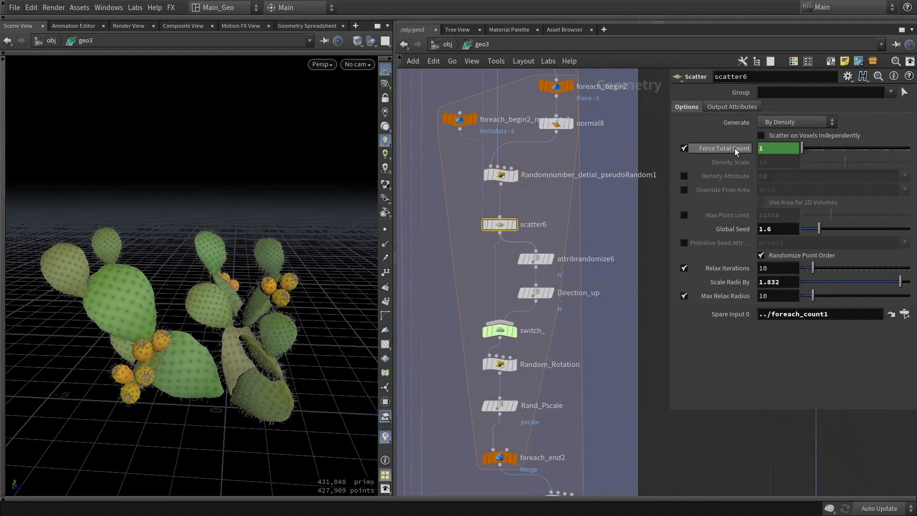
# Display scatter6's output in the viewport, and switch the display to connectivity1 above the for-each block.
pyautogui.click(513, 224)
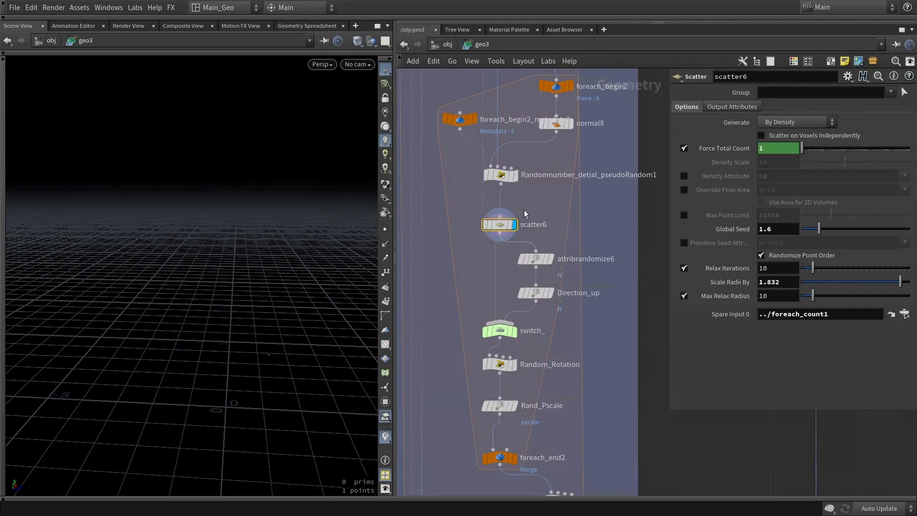
pyautogui.scroll(-1, 524, 213)
pyautogui.scroll(-2, 571, 137)
pyautogui.click(510, 81)
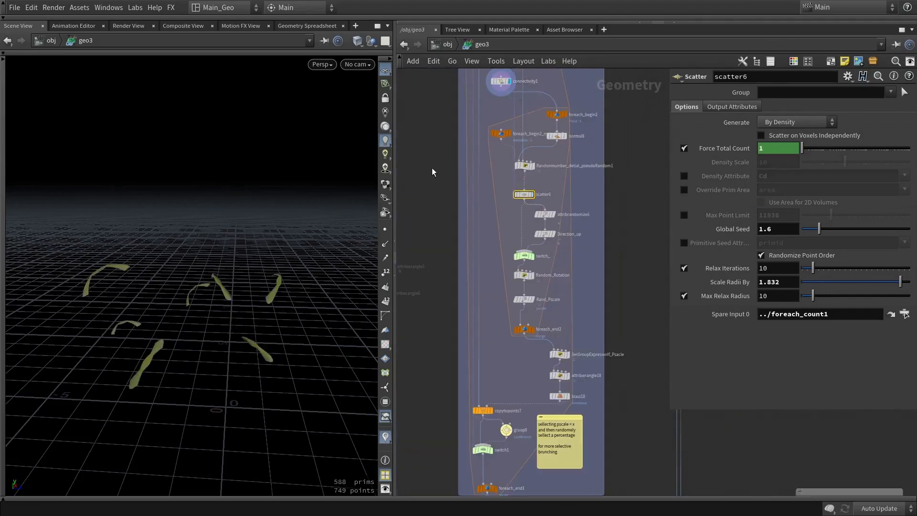
# Display the foreach_begin2 piece in the viewport, and switch the display to the switch_ node's output.
pyautogui.keyDown('alt'); pyautogui.moveTo(295, 235); pyautogui.dragTo(306, 272); pyautogui.keyUp('alt')
pyautogui.moveTo(579, 196); pyautogui.dragTo(580, 238, button='middle')
pyautogui.scroll(2, 569, 215)
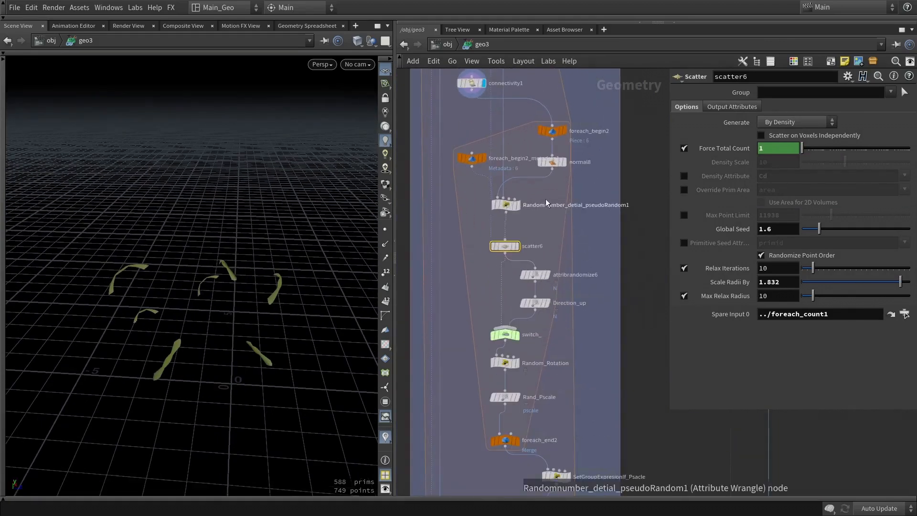
pyautogui.click(564, 131)
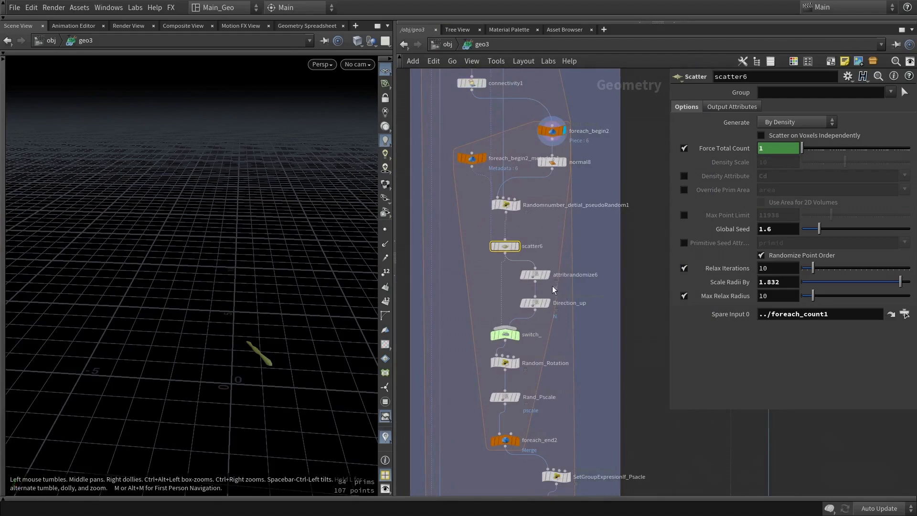
pyautogui.click(516, 334)
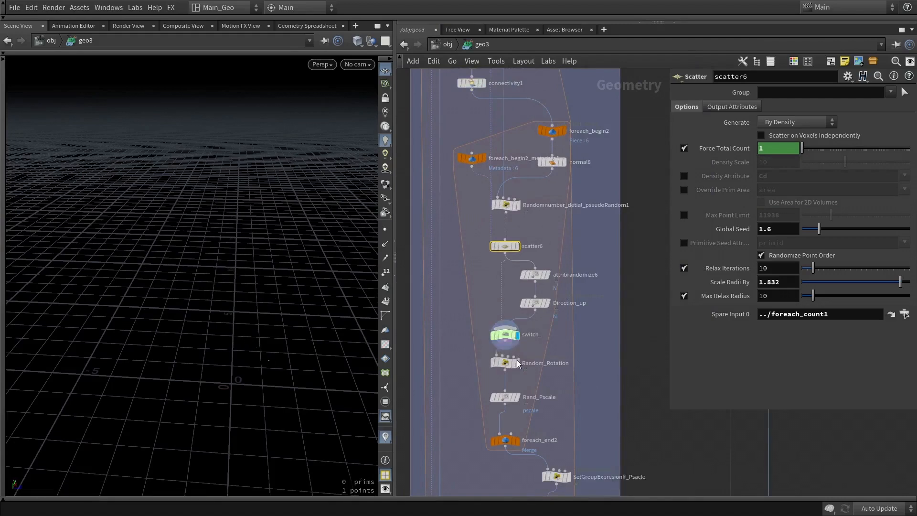
# Inspect the VEX code, Seed, Spare Input and ramp parameters of the Randomnumber_detial_pseudoRandom1 wrangle.
pyautogui.click(506, 205)
pyautogui.moveTo(604, 245); pyautogui.dragTo(603, 282, button='middle')
pyautogui.scroll(1, 604, 283)
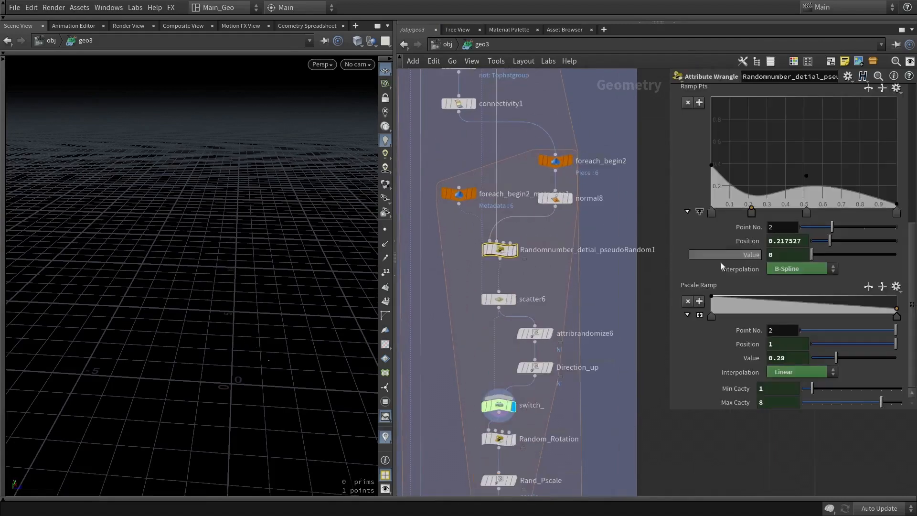
pyautogui.scroll(6, 912, 283)
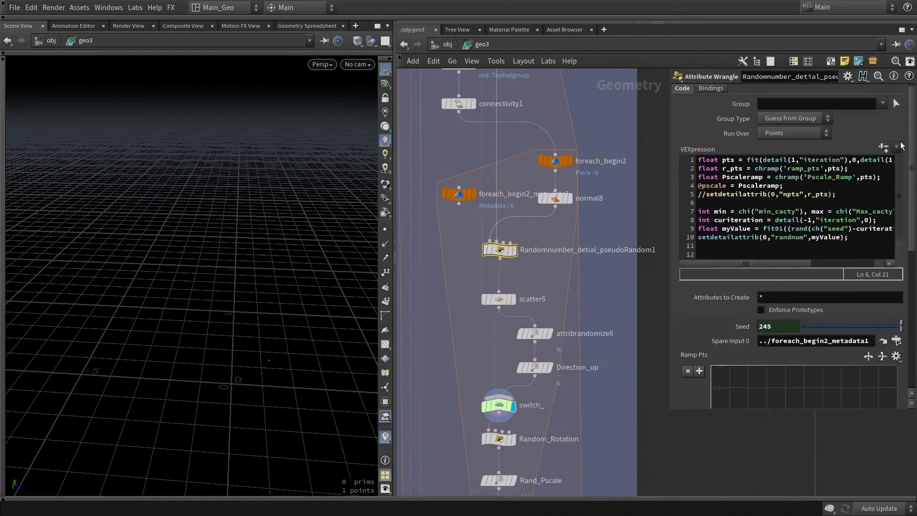
pyautogui.scroll(-2, 520, 164)
pyautogui.scroll(2, 520, 165)
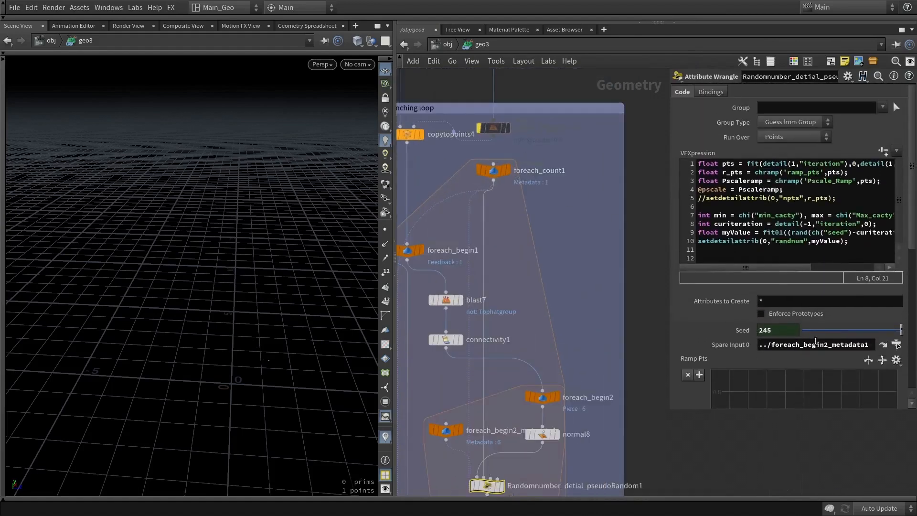
# Shift the Randomnumber_detial_pseudoRandom1 and foreach_count1 nodes slightly to trace the wire between them.
pyautogui.moveTo(561, 344); pyautogui.dragTo(578, 220, button='middle')
pyautogui.scroll(1, 578, 220)
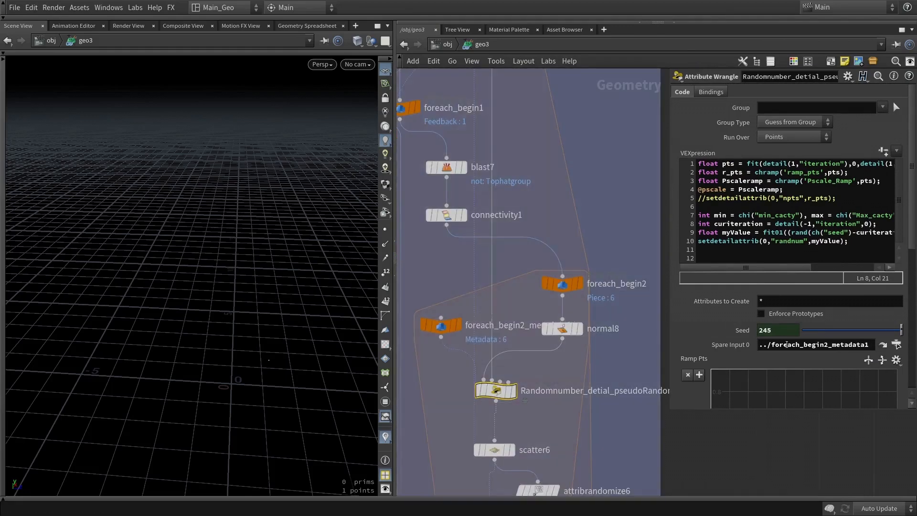
pyautogui.moveTo(503, 389); pyautogui.dragTo(523, 390)
pyautogui.scroll(-3, 503, 206)
pyautogui.scroll(2, 518, 99)
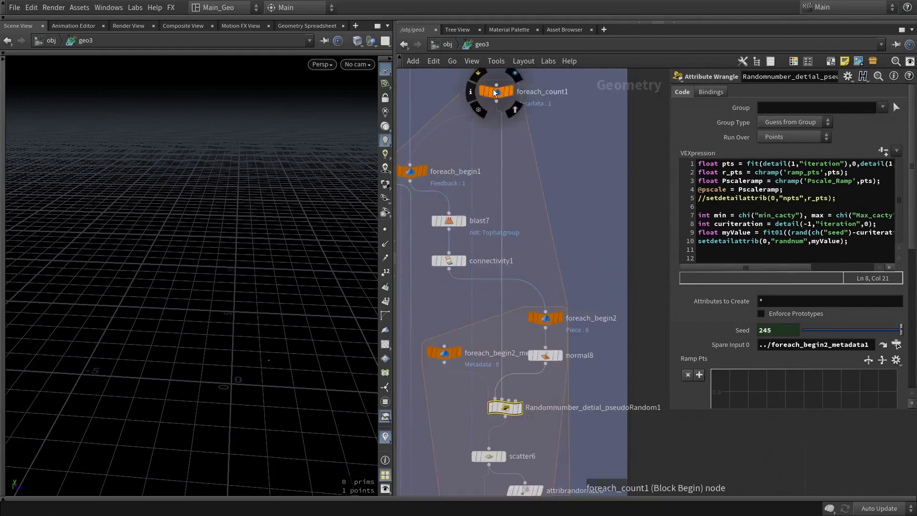
pyautogui.moveTo(496, 94); pyautogui.dragTo(509, 108)
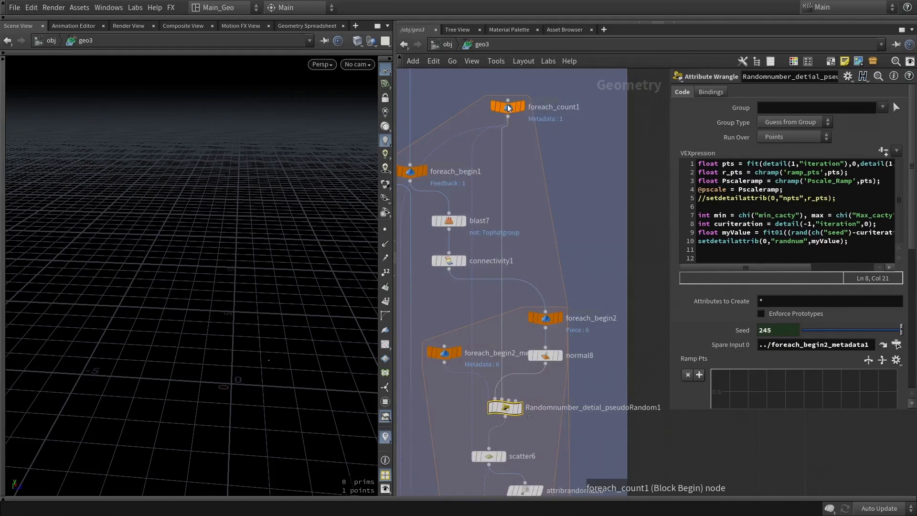
# Examine how foreach_count1 and foreach_begin1 connect to the nodes inside the branching loop.
pyautogui.scroll(1, 508, 108)
pyautogui.scroll(-1, 503, 463)
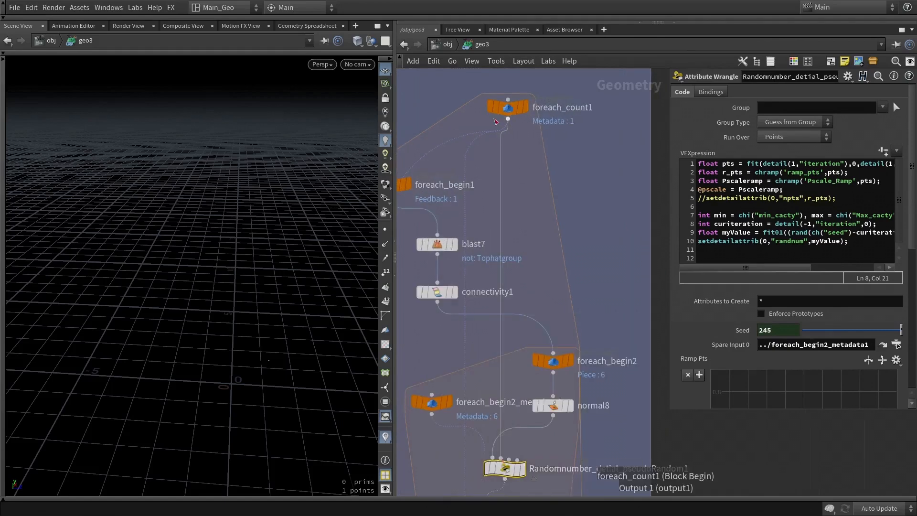
pyautogui.scroll(-2, 496, 122)
pyautogui.scroll(1, 479, 141)
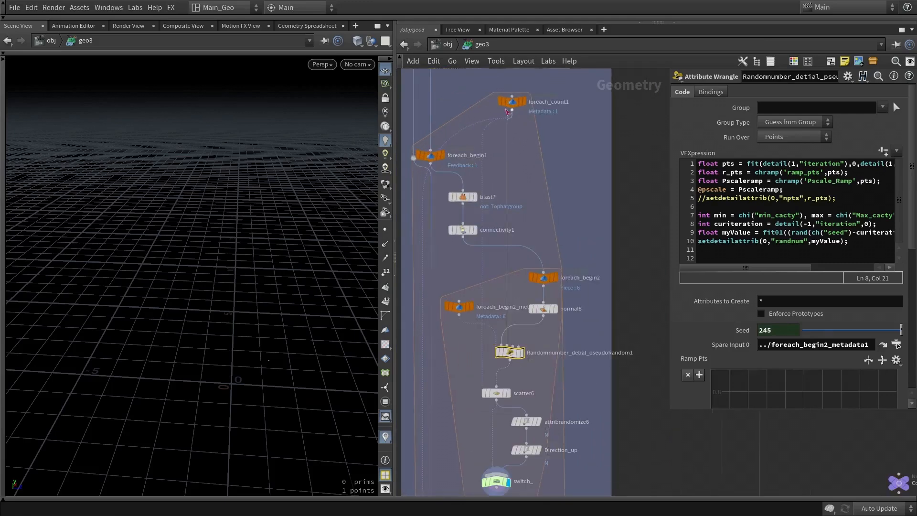
pyautogui.scroll(-3, 461, 231)
pyautogui.scroll(-3, 453, 178)
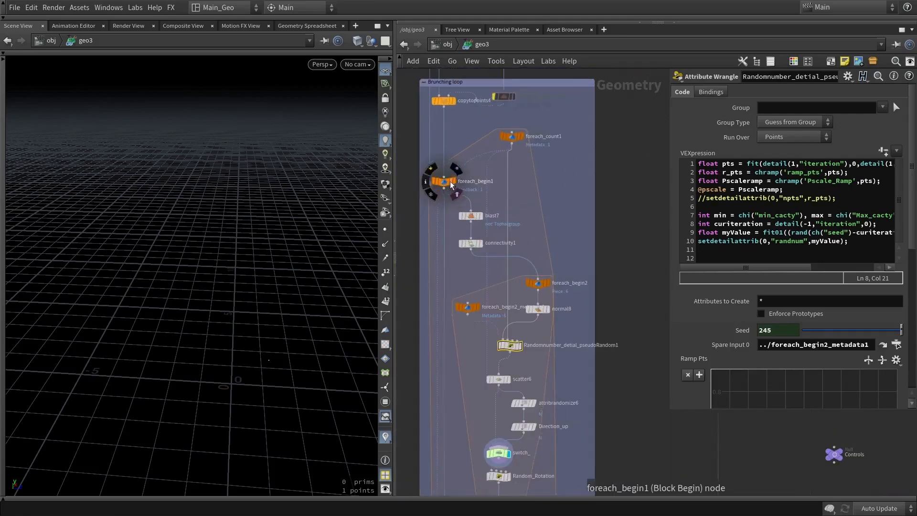
pyautogui.scroll(5, 477, 272)
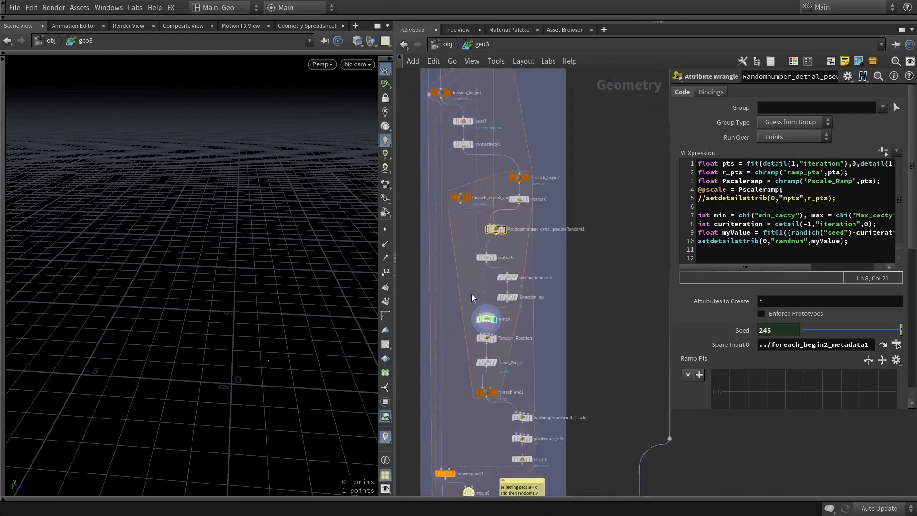
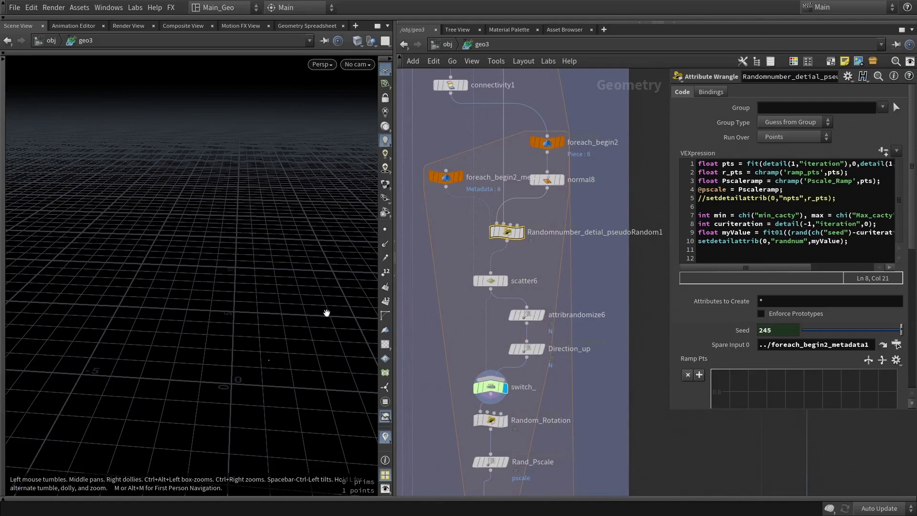
# Display attribrandomize6 and inspect its parameters, and check the Distribution and Direction settings of Direction_up.
pyautogui.scroll(1, 526, 258)
pyautogui.scroll(1, 484, 254)
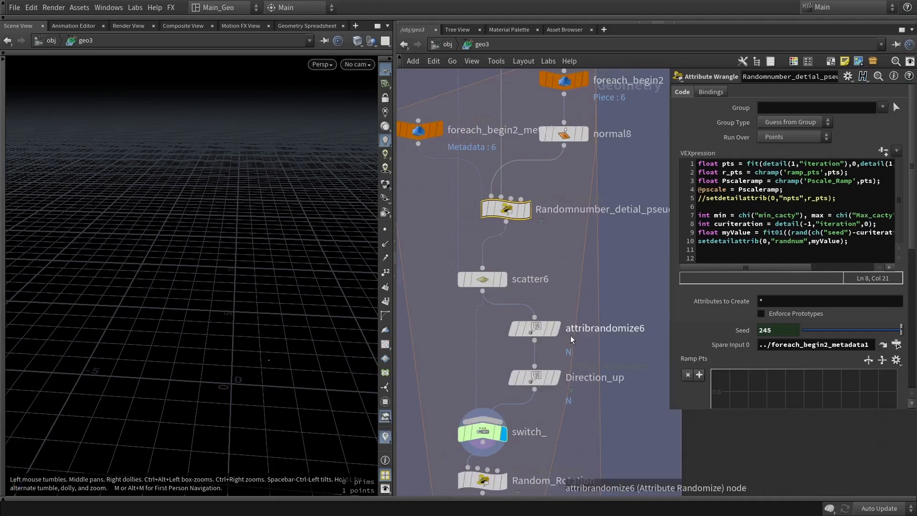
pyautogui.scroll(-1, 534, 329)
pyautogui.moveTo(535, 330); pyautogui.dragTo(540, 240, button='middle')
pyautogui.click(540, 241)
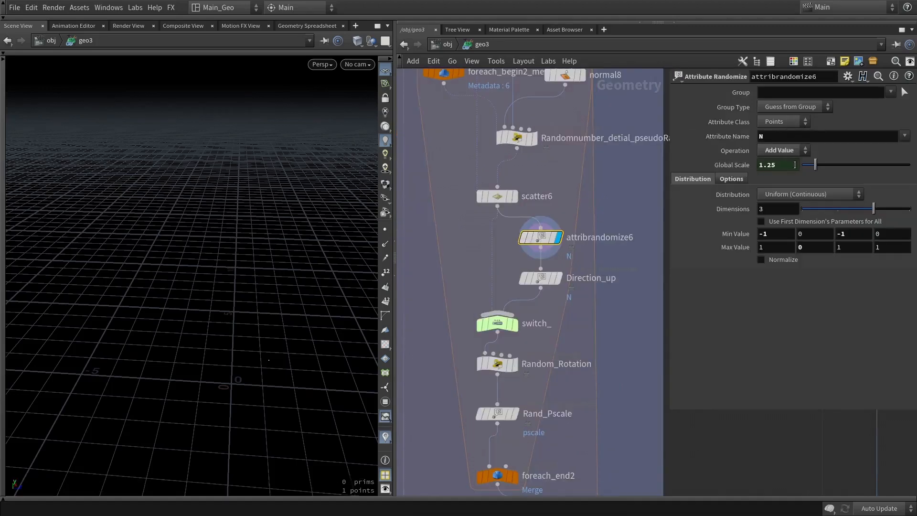
pyautogui.click(543, 281)
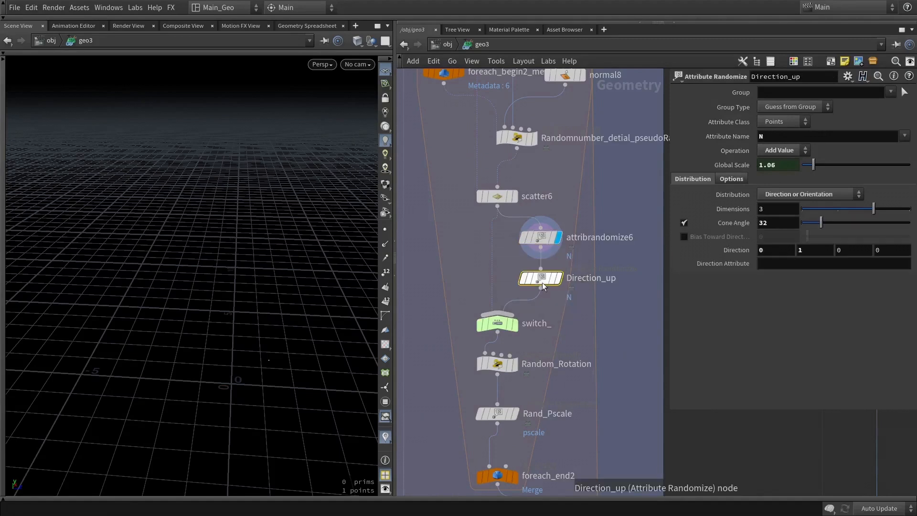
pyautogui.click(782, 196)
pyautogui.click(782, 196)
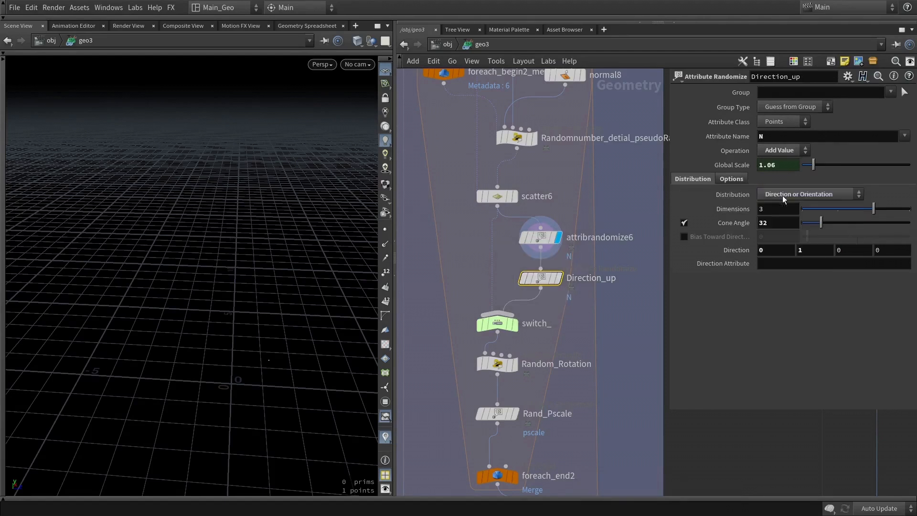
pyautogui.doubleClick(800, 250)
# Display the complete cactus from the merge2 node at the end of the network.
pyautogui.scroll(-6, 554, 299)
pyautogui.scroll(8, 568, 383)
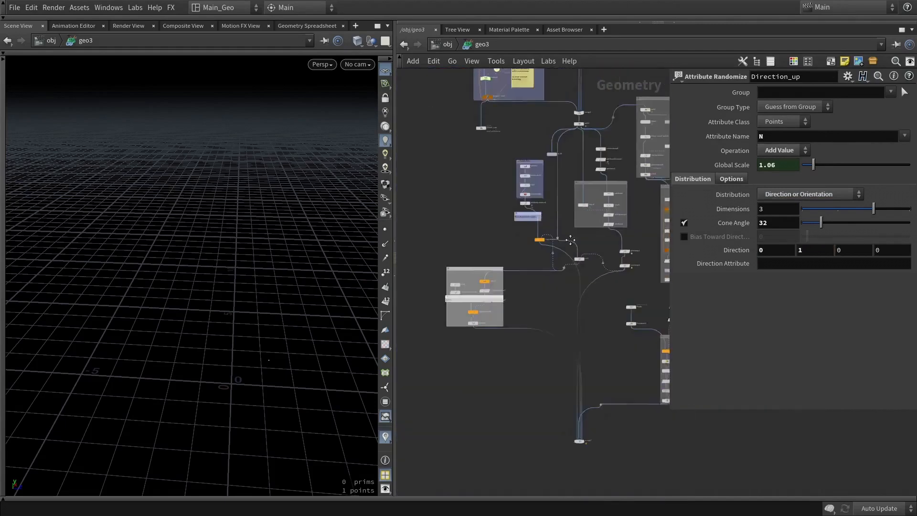
pyautogui.click(588, 390)
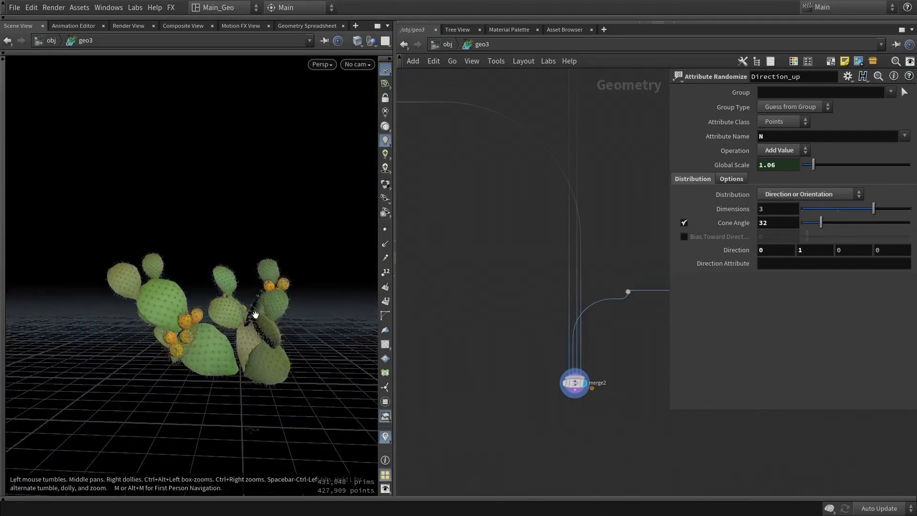
pyautogui.moveTo(499, 441); pyautogui.dragTo(518, 489, button='middle')
pyautogui.scroll(-6, 549, 172)
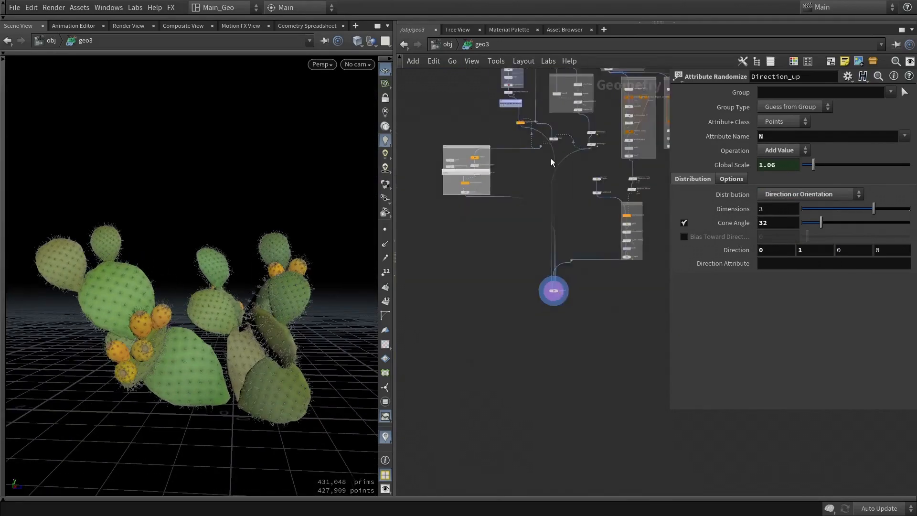
# Bypass the Direction_up node, compare the paddles' growth direction from another angle, and re-enable the node.
pyautogui.moveTo(551, 158); pyautogui.dragTo(571, 425, button='middle')
pyautogui.scroll(5, 506, 155)
pyautogui.moveTo(660, 154); pyautogui.dragTo(657, 277, button='middle')
pyautogui.scroll(4, 619, 239)
pyautogui.click(589, 230)
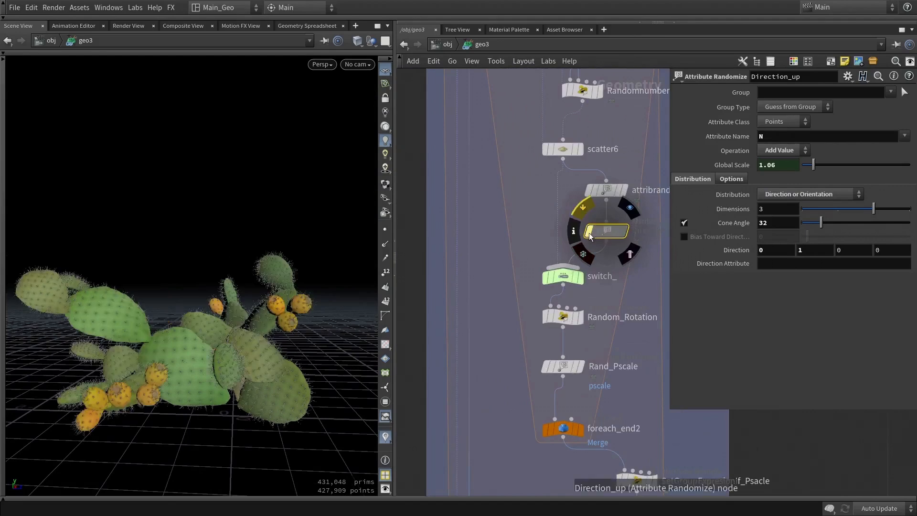
pyautogui.moveTo(184, 229); pyautogui.dragTo(177, 262)
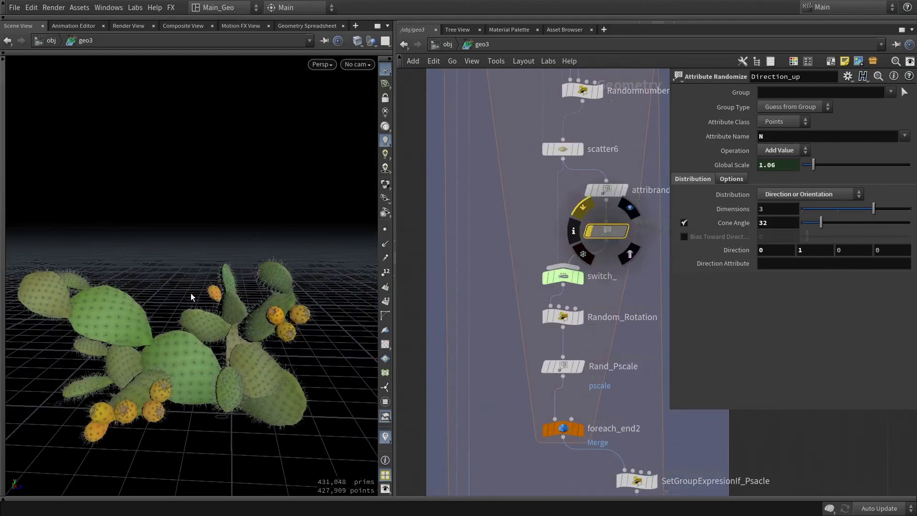
pyautogui.click(592, 230)
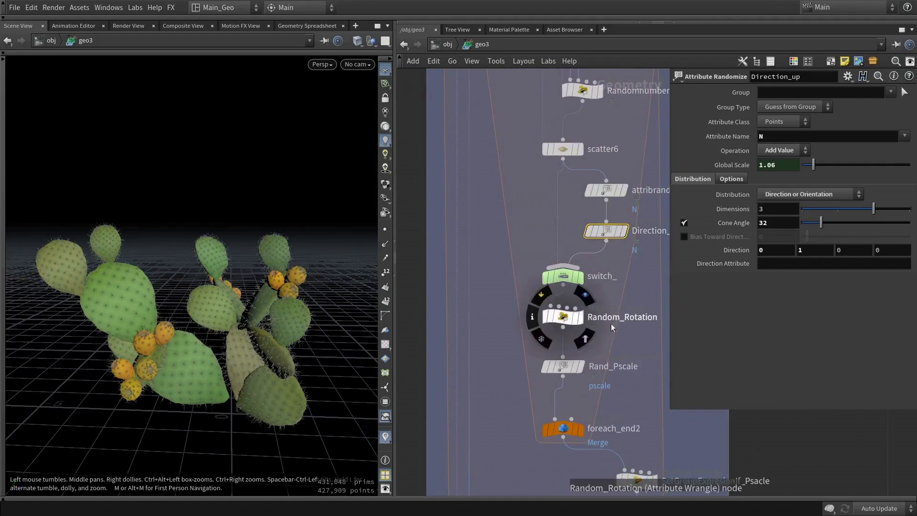
# Display Random_Rotation's output, return the display to merge2, and reopen Random_Rotation's parameters.
pyautogui.click(584, 318)
pyautogui.click(582, 317)
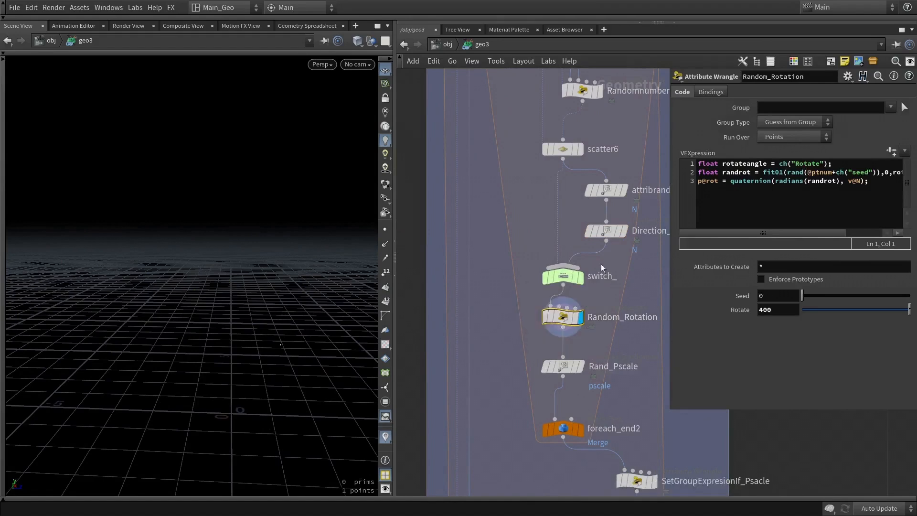
pyautogui.click(626, 232)
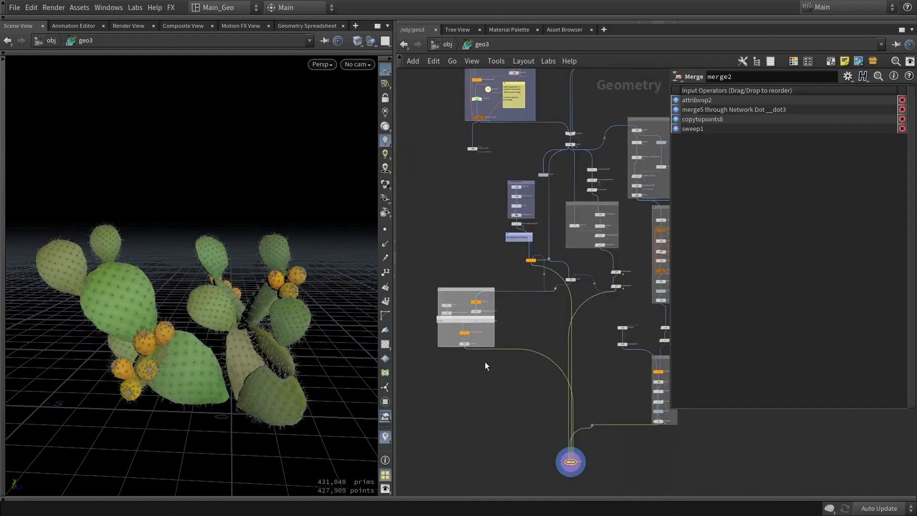
pyautogui.scroll(5, 545, 218)
pyautogui.click(545, 217)
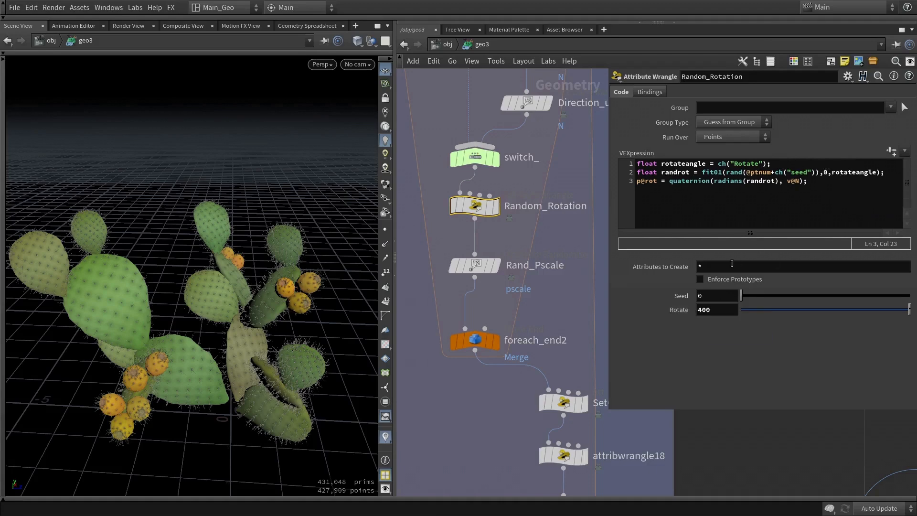
# Examine the Random_Rotation code, including the randrot variable and the p@rot quaternion built from radians(randrot) and v@N.
pyautogui.click(796, 181)
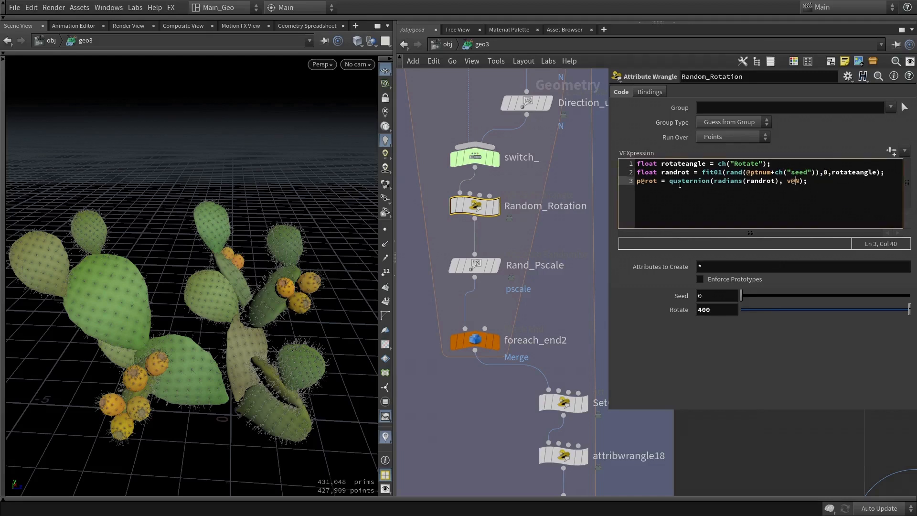
pyautogui.doubleClick(654, 182)
pyautogui.click(655, 182)
pyautogui.doubleClick(681, 172)
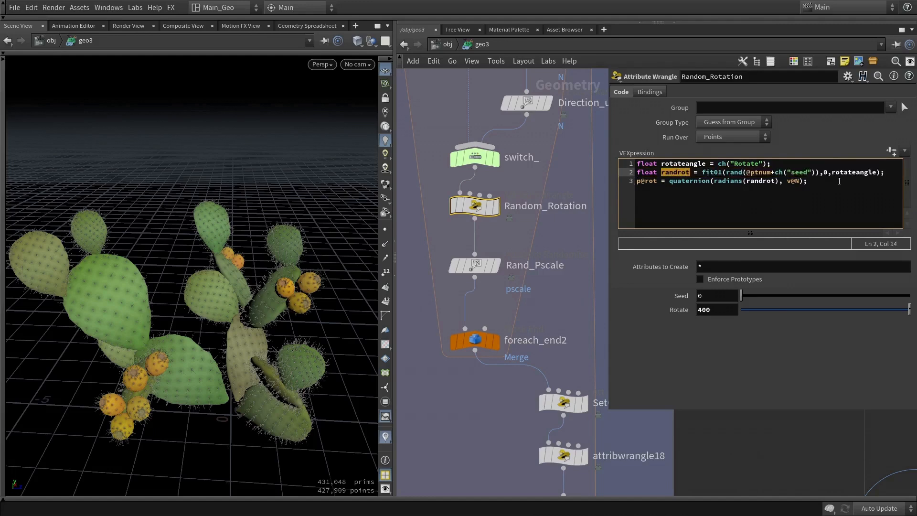
pyautogui.moveTo(786, 181); pyautogui.dragTo(669, 183)
pyautogui.click(670, 182)
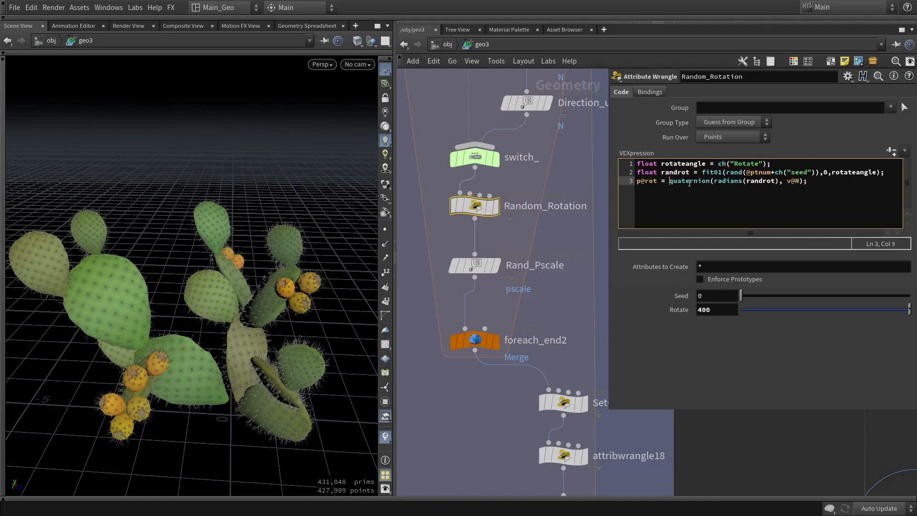
pyautogui.doubleClick(648, 181)
# Inspect Rand_Pscale's distribution options, dimensions and value range, and look over the nodes following it.
pyautogui.click(492, 293)
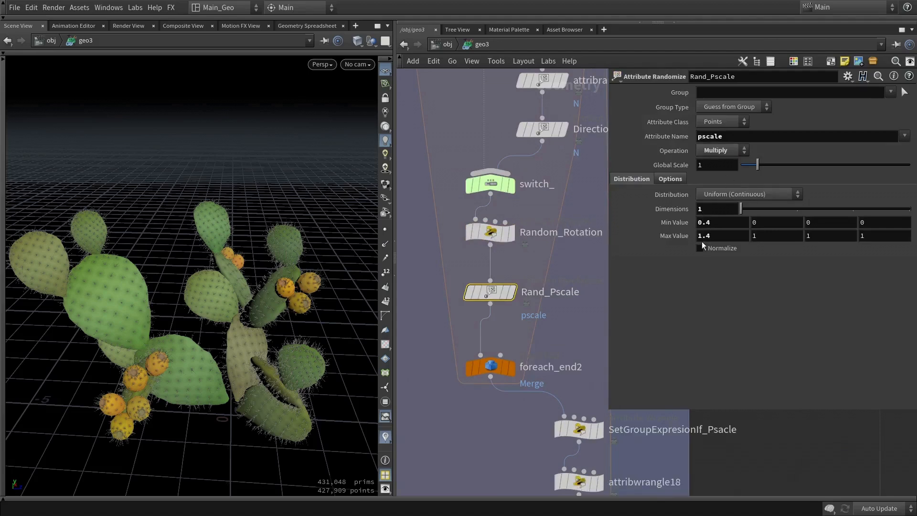
pyautogui.click(734, 196)
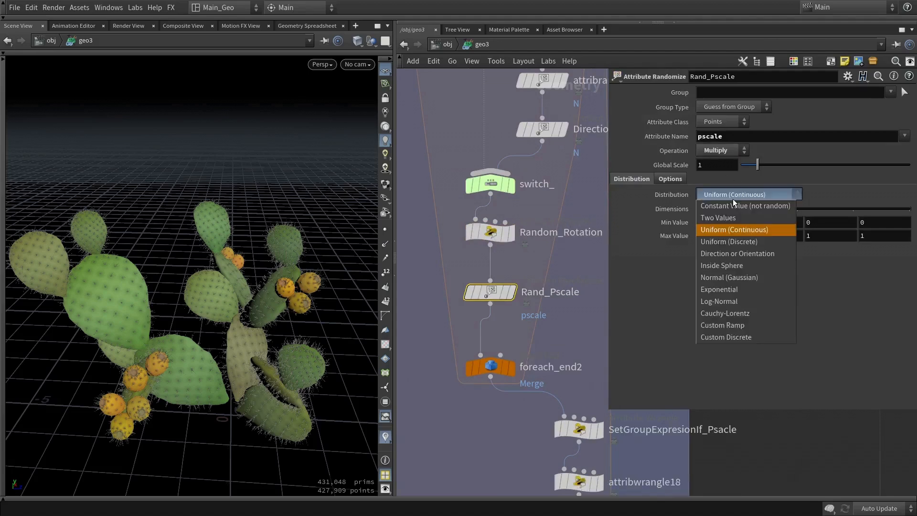
pyautogui.click(733, 198)
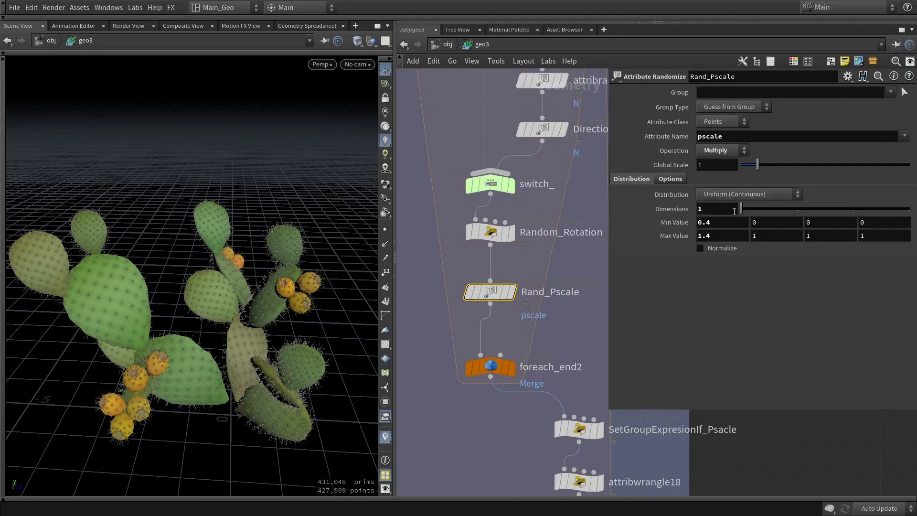
pyautogui.doubleClick(734, 211)
pyautogui.click(575, 312)
pyautogui.scroll(-2, 575, 313)
pyautogui.scroll(3, 534, 306)
pyautogui.scroll(-2, 585, 314)
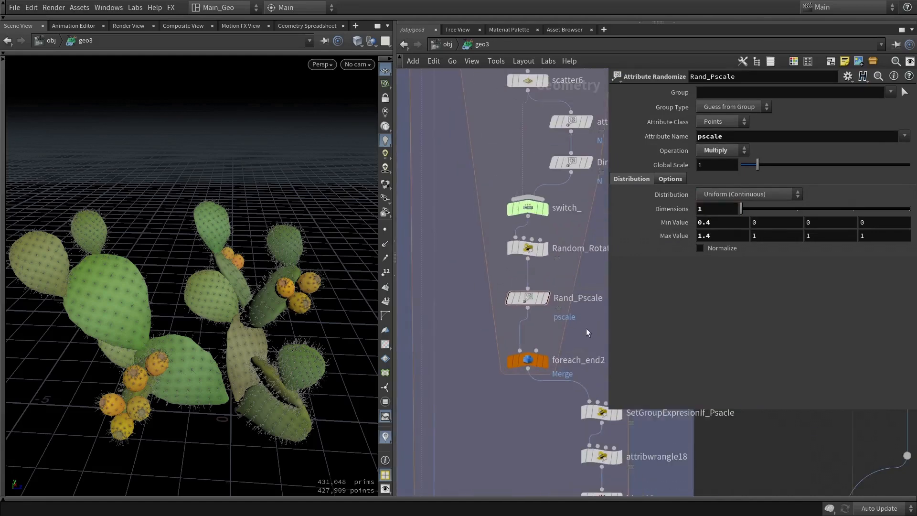
pyautogui.scroll(-4, 586, 330)
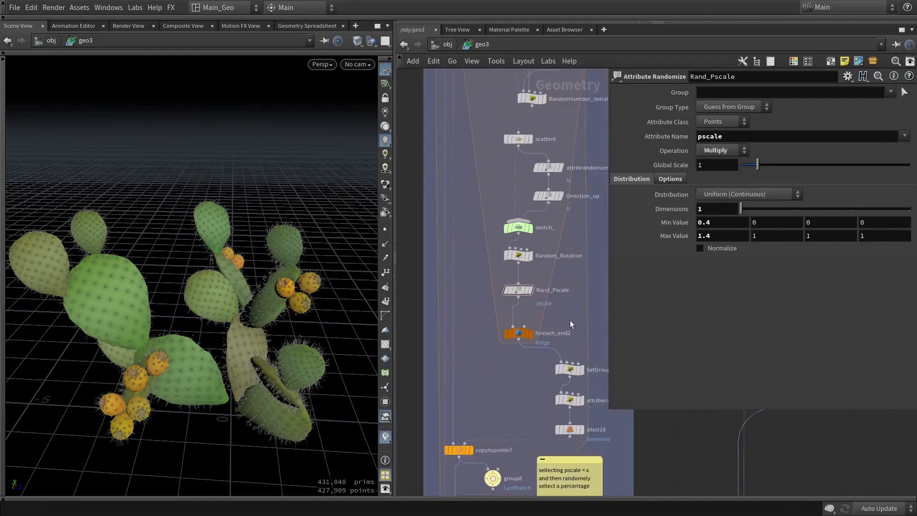
# Bypass SetGroupExpresionIf_Psacle and blast18, compare the cactus branches, and re-enable both nodes.
pyautogui.scroll(2, 536, 221)
pyautogui.click(545, 278)
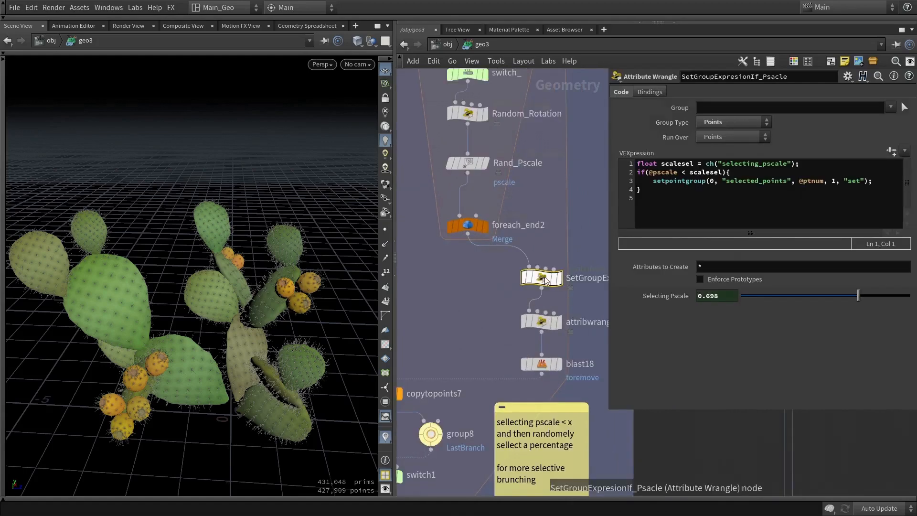
pyautogui.moveTo(546, 279)
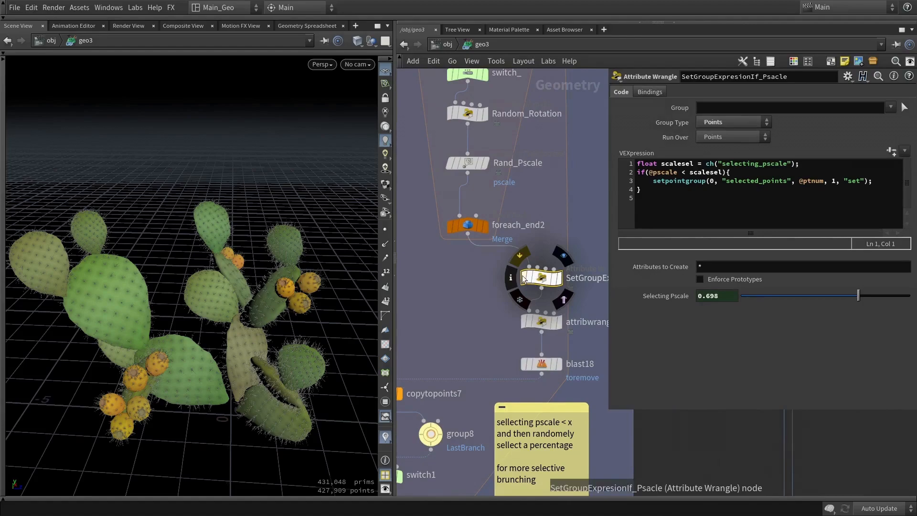
pyautogui.click(524, 278)
pyautogui.click(525, 364)
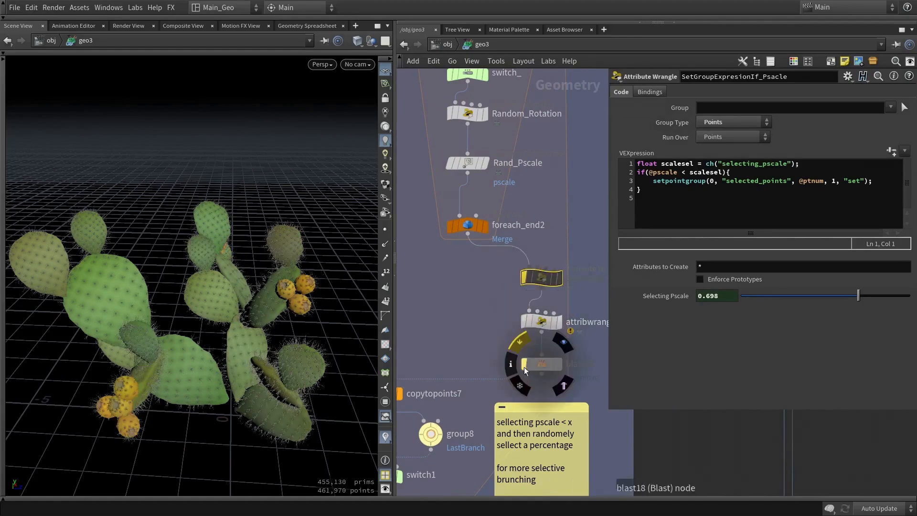
pyautogui.moveTo(299, 284); pyautogui.dragTo(284, 267)
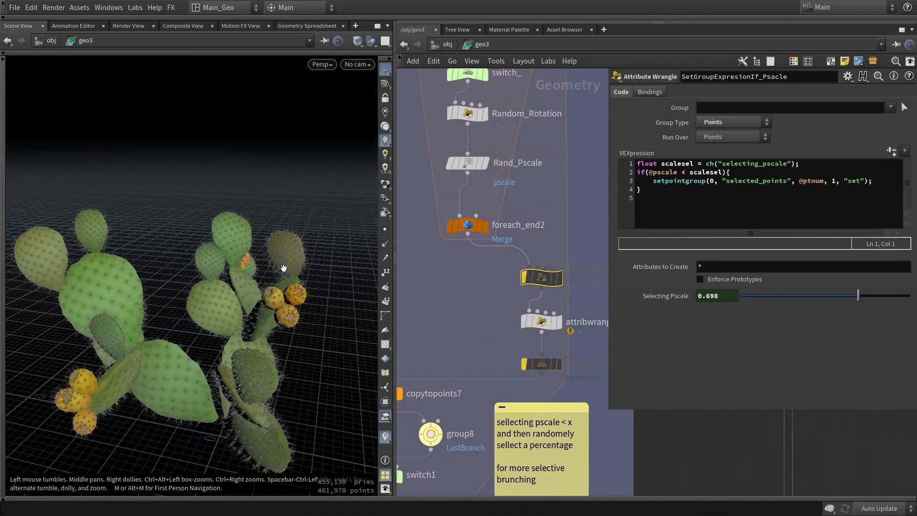
pyautogui.click(524, 368)
# Compare attribwrangle18 with SetGroupExpresionIf_Psacle, and examine the latter's code assigning points with pscale below scalesel to selected_points.
pyautogui.click(541, 323)
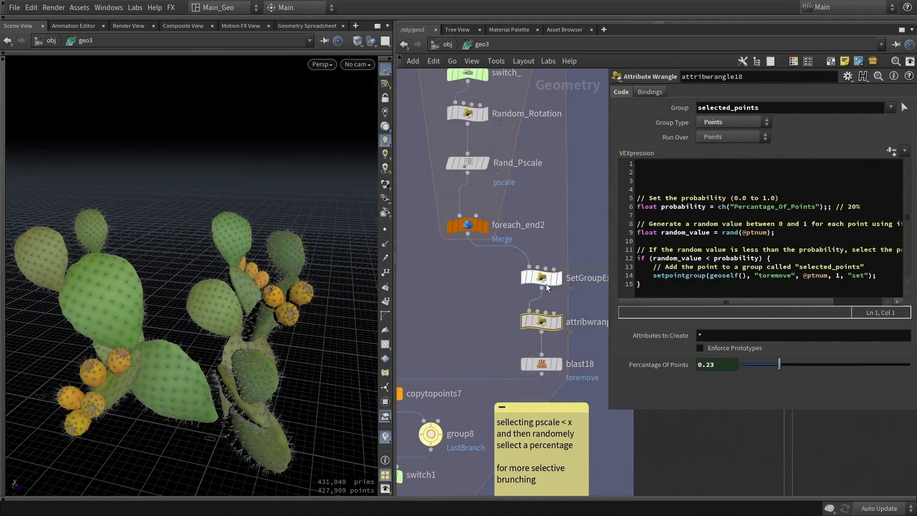
pyautogui.click(542, 279)
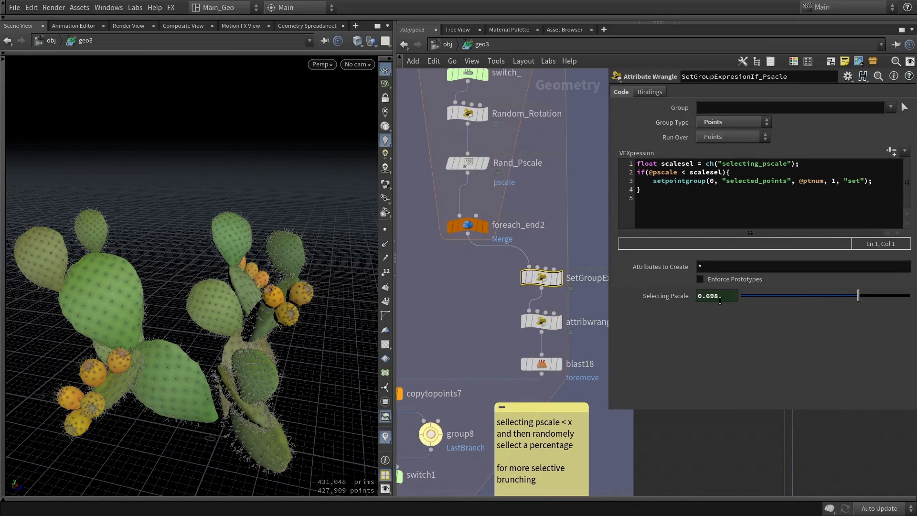
pyautogui.click(540, 322)
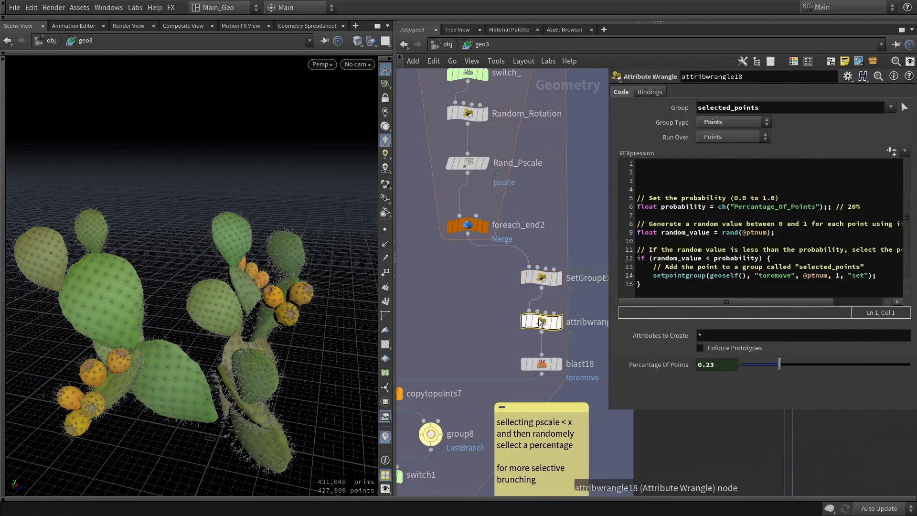
pyautogui.click(541, 277)
pyautogui.click(541, 321)
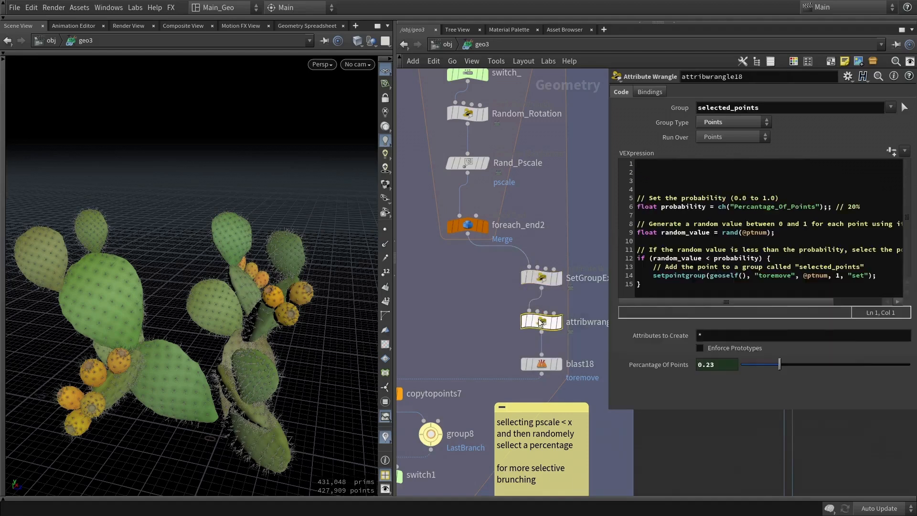
pyautogui.click(544, 279)
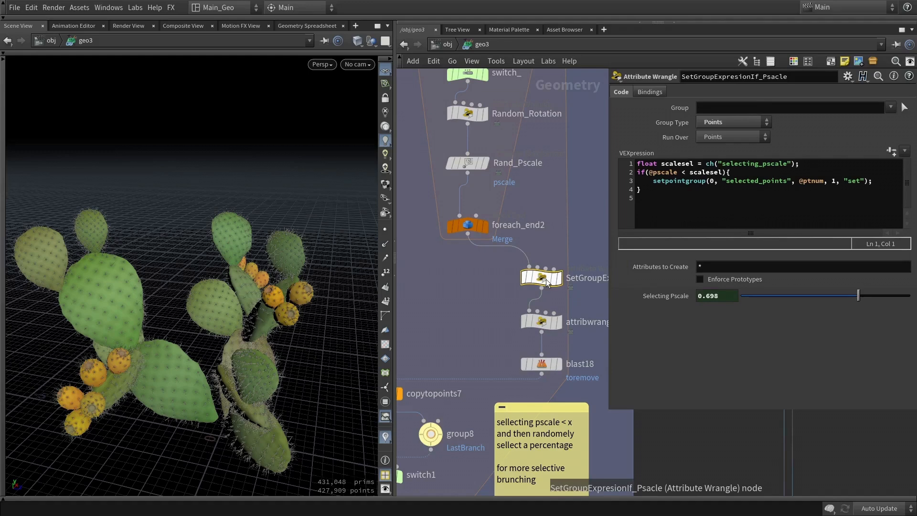
pyautogui.moveTo(105, 265); pyautogui.dragTo(84, 329)
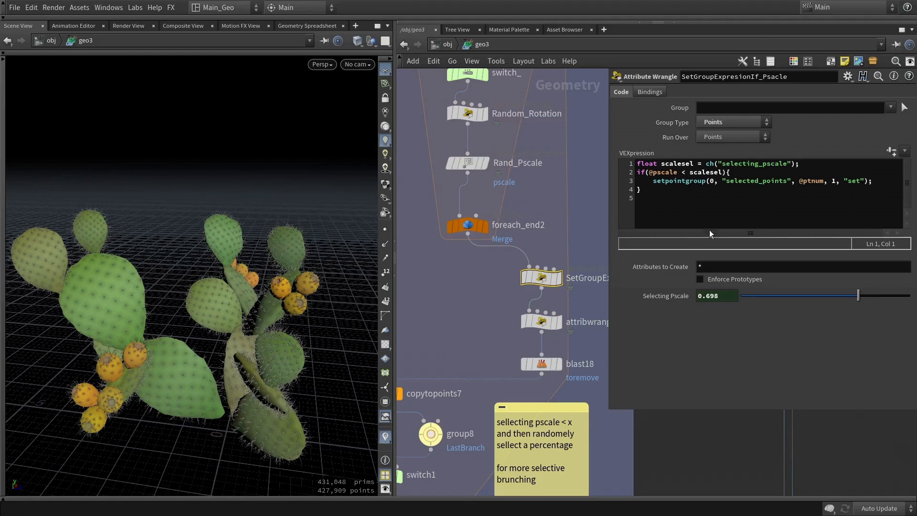
pyautogui.moveTo(709, 215); pyautogui.dragTo(638, 163)
# Examine how attribwrangle18 takes the selected_points group and adds a random percentage of its points to the toremove group.
pyautogui.click(542, 322)
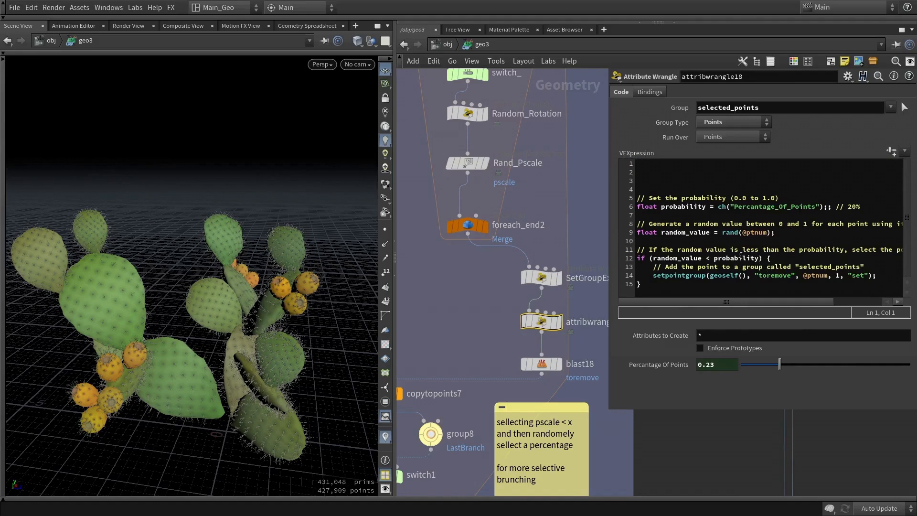
pyautogui.click(542, 280)
pyautogui.click(542, 322)
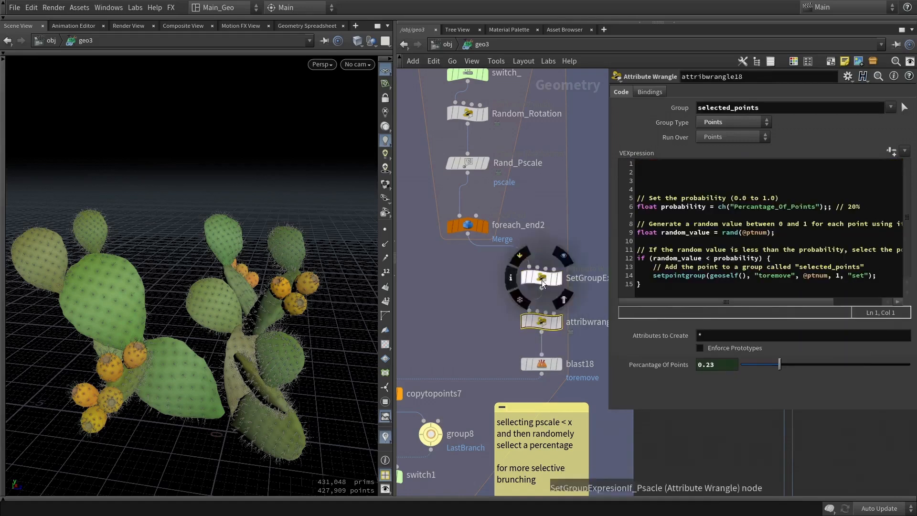
pyautogui.click(542, 282)
pyautogui.click(542, 322)
pyautogui.moveTo(568, 323)
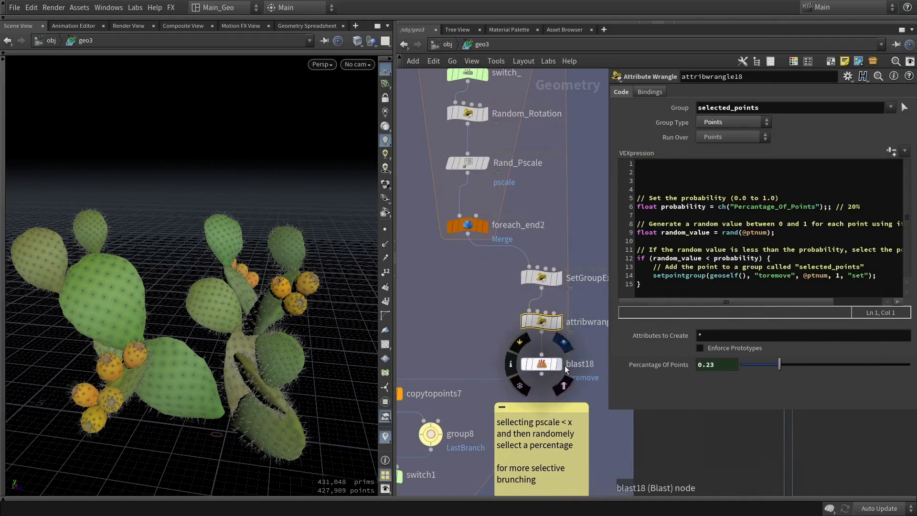
# Inspect blast18's toremove group setting and select the three nodes that filter points by pscale and percentage.
pyautogui.click(545, 362)
pyautogui.scroll(-3, 430, 359)
pyautogui.scroll(4, 420, 375)
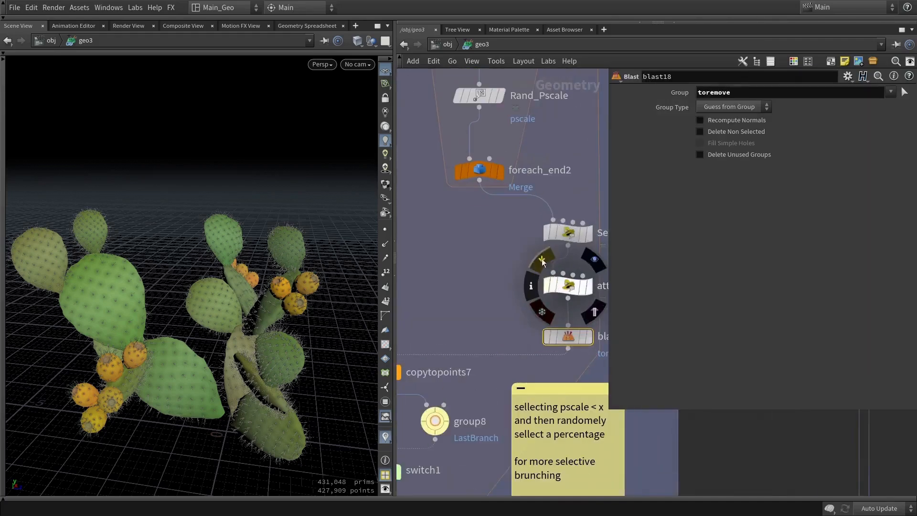
pyautogui.moveTo(505, 234); pyautogui.dragTo(575, 351)
# Display copytopoints7's output and inspect the paddles copied onto the filtered points.
pyautogui.scroll(-3, 431, 308)
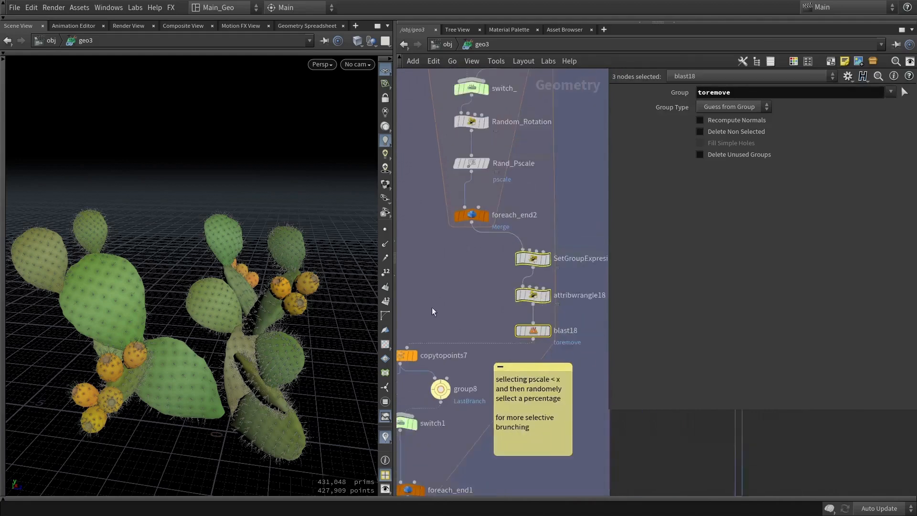
pyautogui.scroll(3, 494, 328)
pyautogui.moveTo(493, 334)
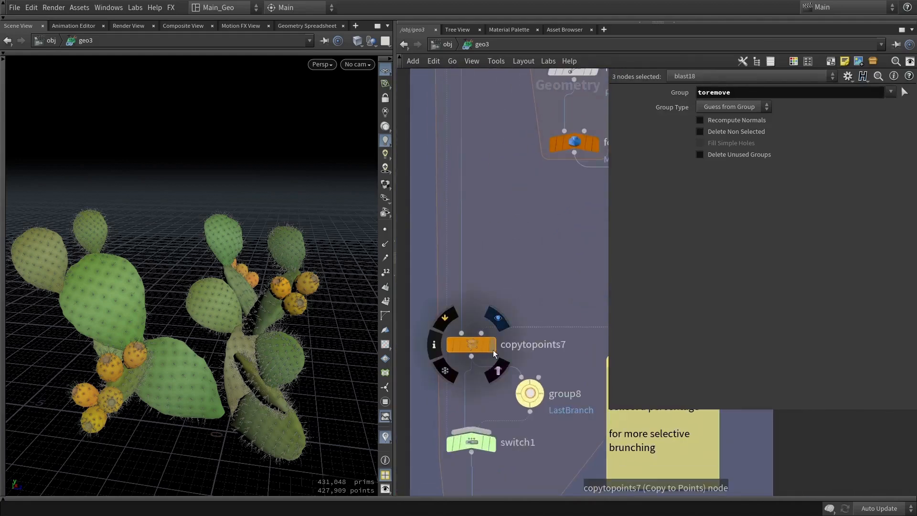
pyautogui.scroll(-3, 524, 322)
pyautogui.scroll(2, 519, 287)
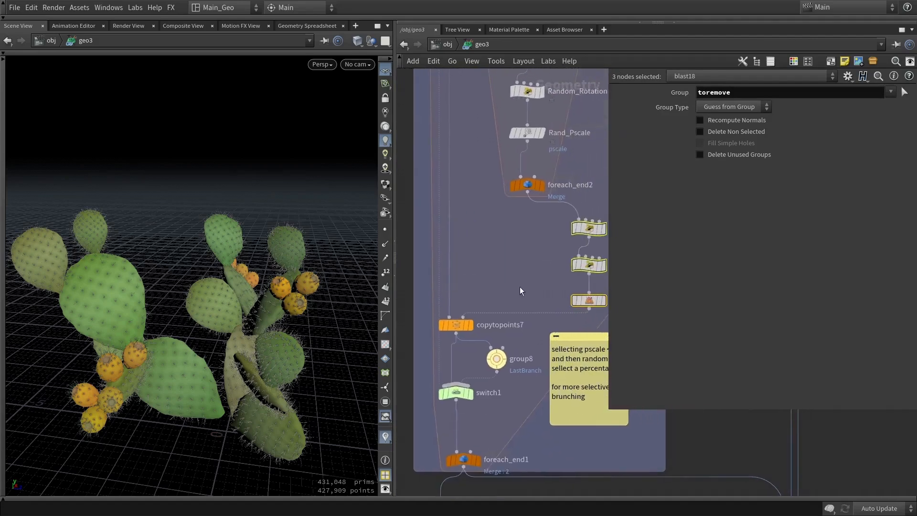
pyautogui.scroll(1, 484, 311)
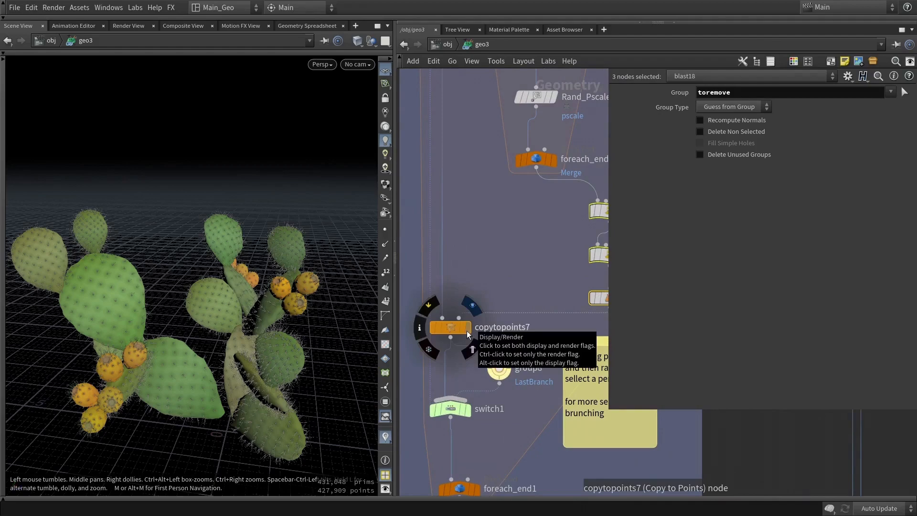
pyautogui.click(450, 327)
pyautogui.click(467, 329)
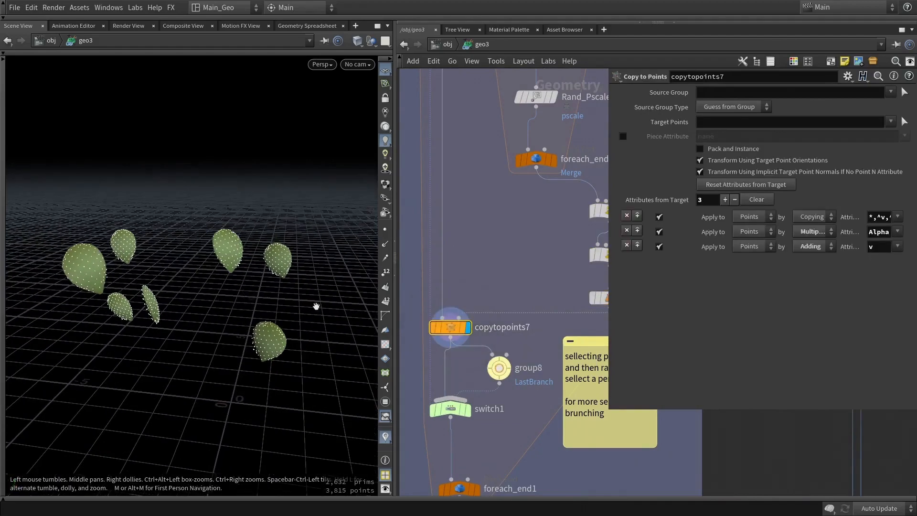
pyautogui.scroll(-4, 472, 294)
pyautogui.scroll(5, 460, 305)
pyautogui.moveTo(465, 324)
pyautogui.mouseDown()
pyautogui.moveTo(468, 315)
pyautogui.moveTo(456, 323)
pyautogui.mouseUp()
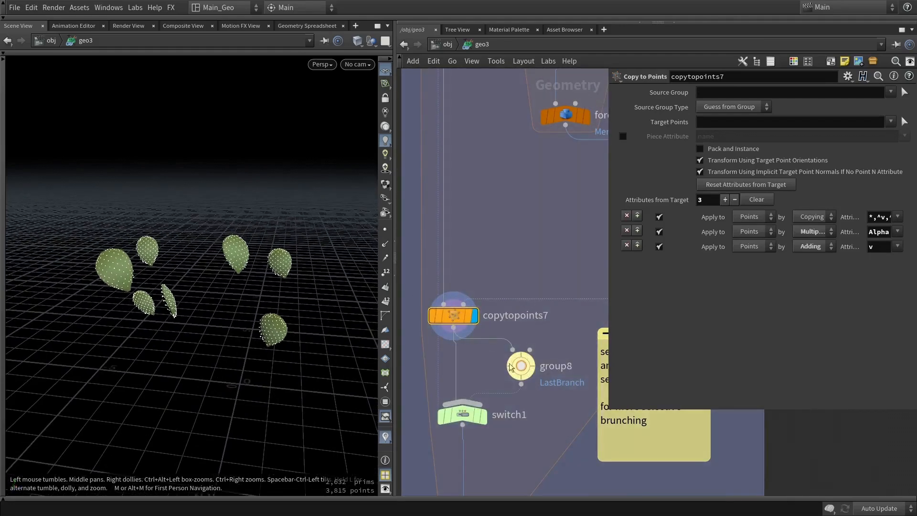
# Display the output of group8, which assigns the copied paddles to the LastBranch group.
pyautogui.scroll(-3, 520, 328)
pyautogui.scroll(4, 549, 424)
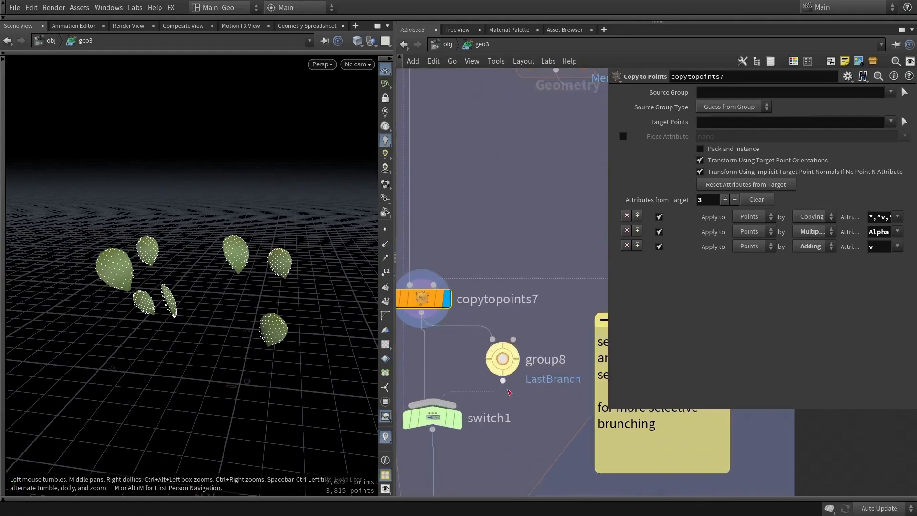
pyautogui.click(497, 358)
pyautogui.scroll(-2, 441, 408)
pyautogui.scroll(3, 441, 408)
# Widen the parameter view of switch1 and examine its Select Input expression comparing the iteration with numiterations minus 2.
pyautogui.click(441, 408)
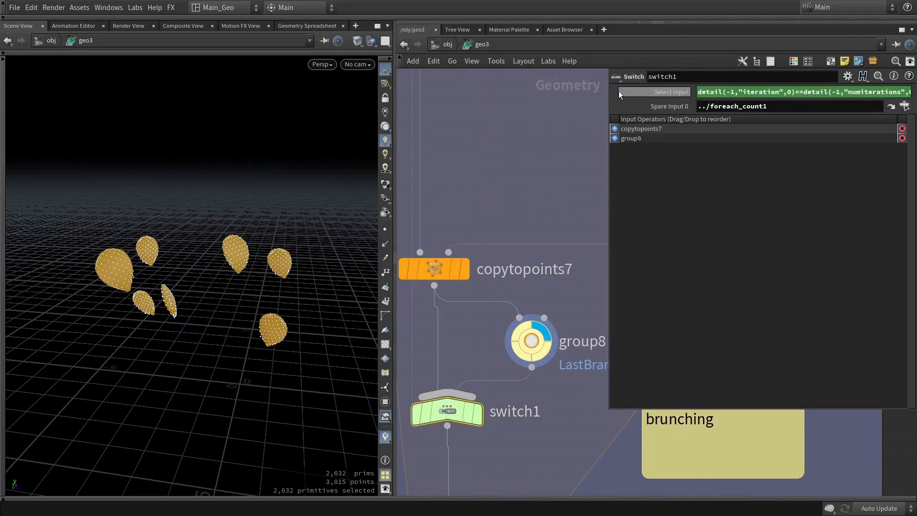
pyautogui.moveTo(609, 91); pyautogui.dragTo(508, 92)
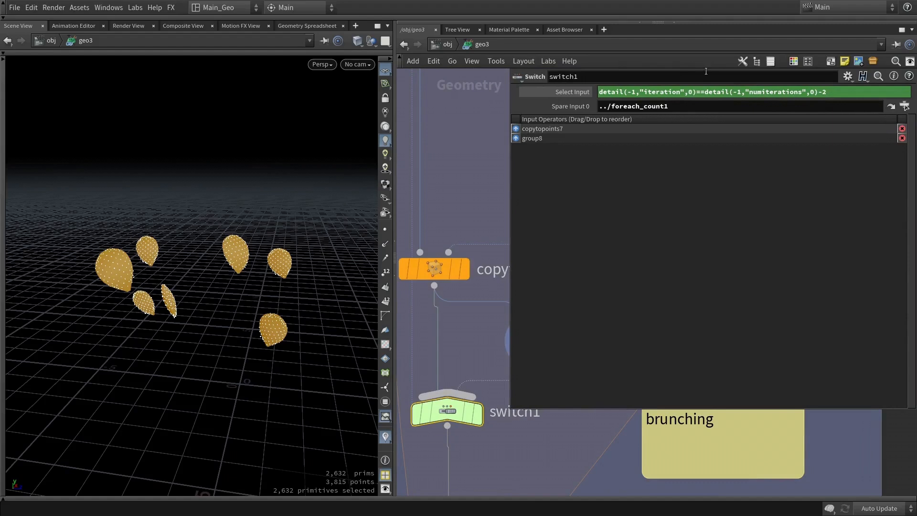
pyautogui.moveTo(695, 91); pyautogui.dragTo(597, 92)
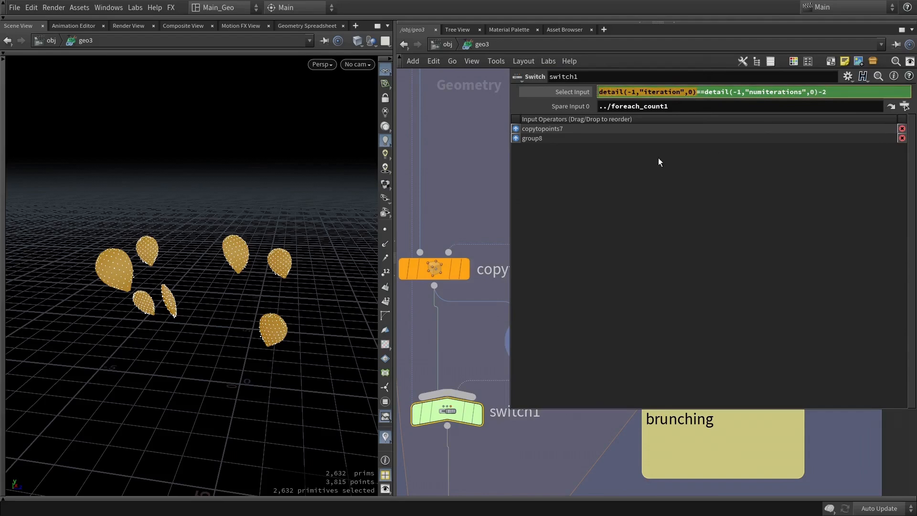
pyautogui.moveTo(825, 94); pyautogui.dragTo(708, 97)
pyautogui.click(826, 96)
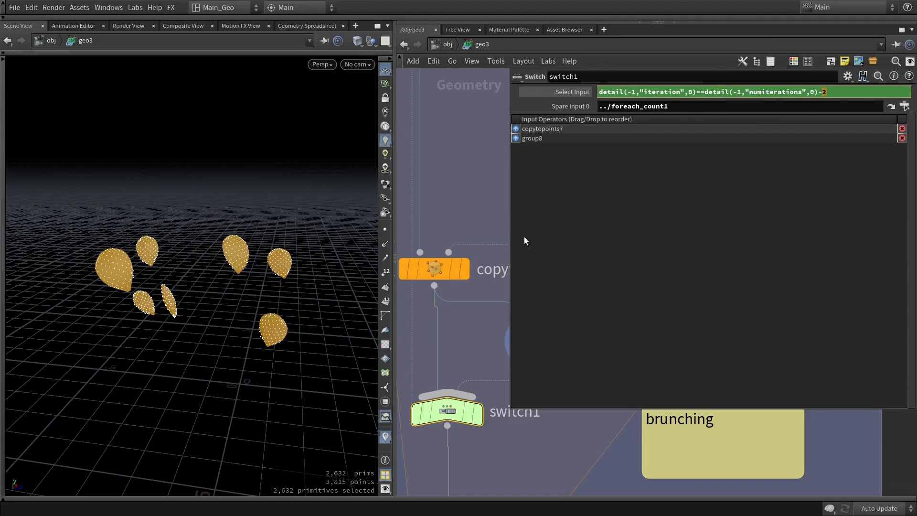
# Display the merged paddle geometry from foreach_end1.
pyautogui.scroll(-5, 480, 377)
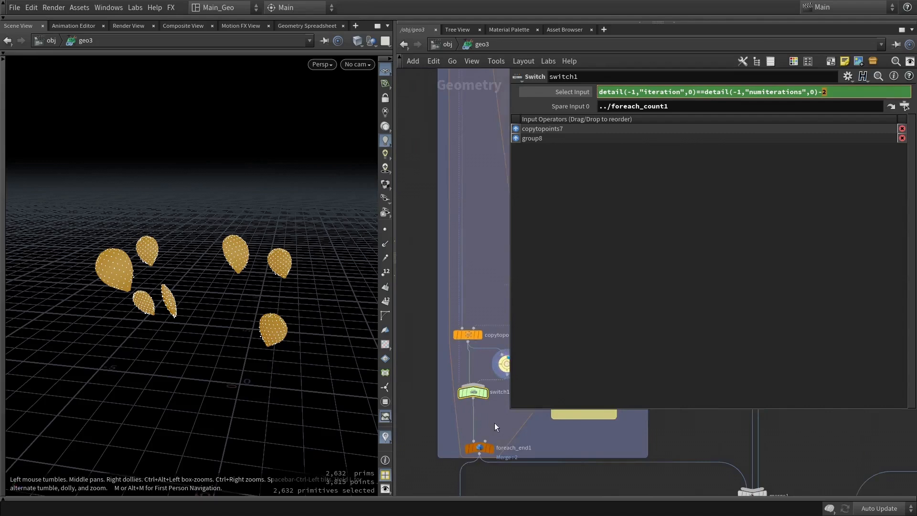
pyautogui.scroll(2, 495, 424)
pyautogui.click(491, 451)
pyautogui.scroll(-2, 528, 429)
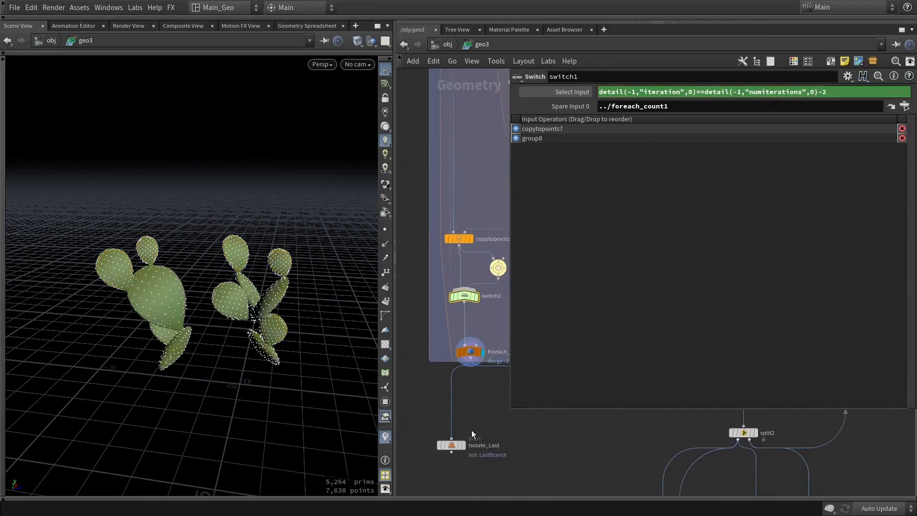
# Display Isolate_Last and turn off Delete Non Selected for its LastBranch group.
pyautogui.click(463, 445)
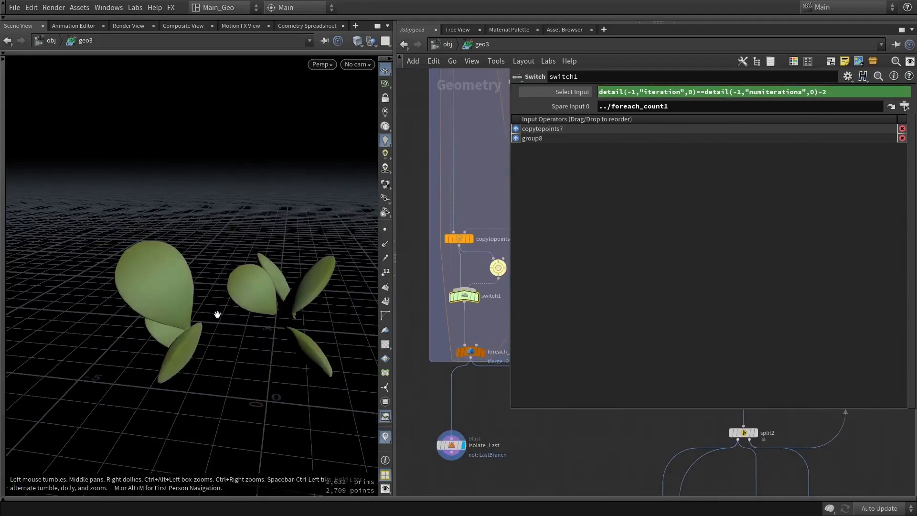
pyautogui.click(439, 448)
pyautogui.click(610, 131)
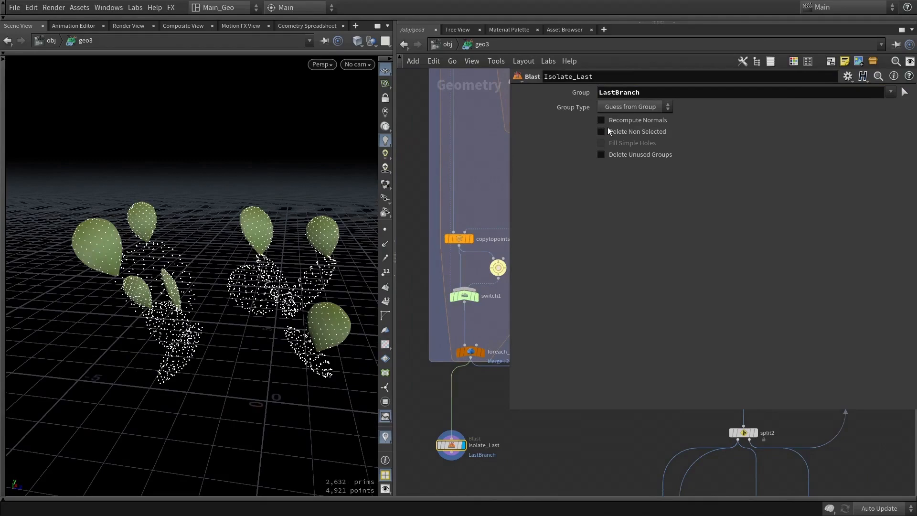
pyautogui.moveTo(345, 208)
pyautogui.mouseDown()
pyautogui.moveTo(348, 246)
pyautogui.moveTo(347, 212)
pyautogui.mouseUp()
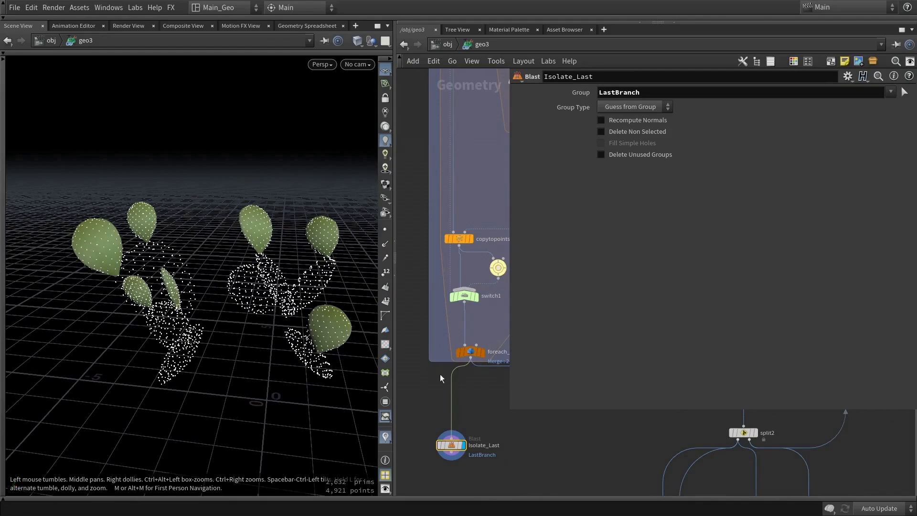
# Return the display to foreach_end1 and inspect the complete branched paddles from another angle.
pyautogui.click(481, 353)
pyautogui.scroll(3, 130, 261)
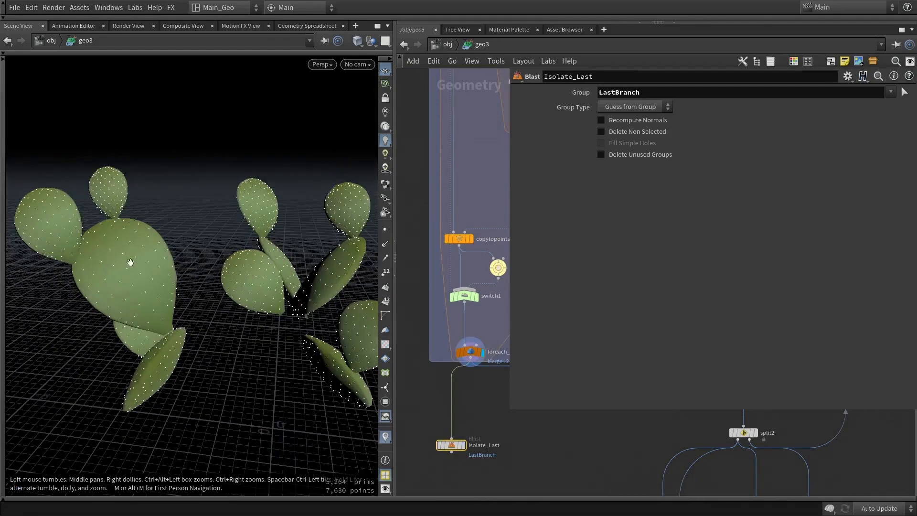
pyautogui.moveTo(167, 280); pyautogui.dragTo(83, 295)
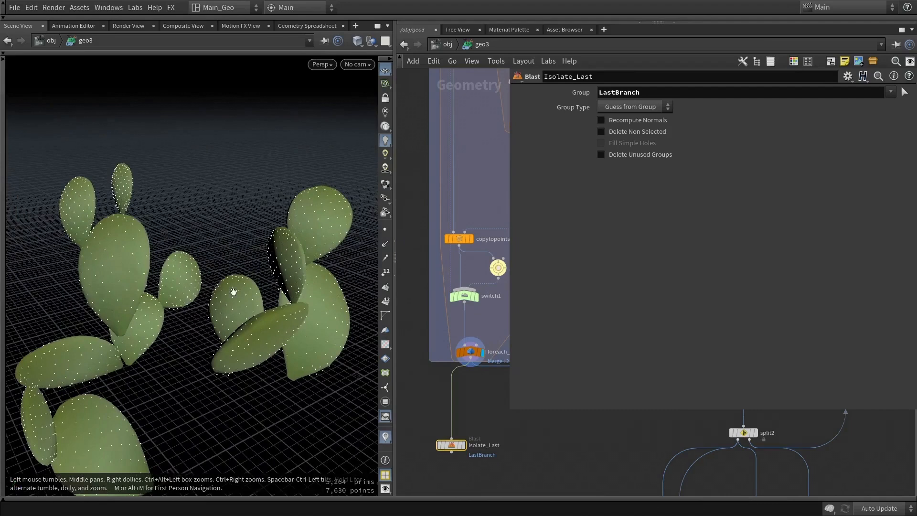
pyautogui.scroll(-5, 551, 442)
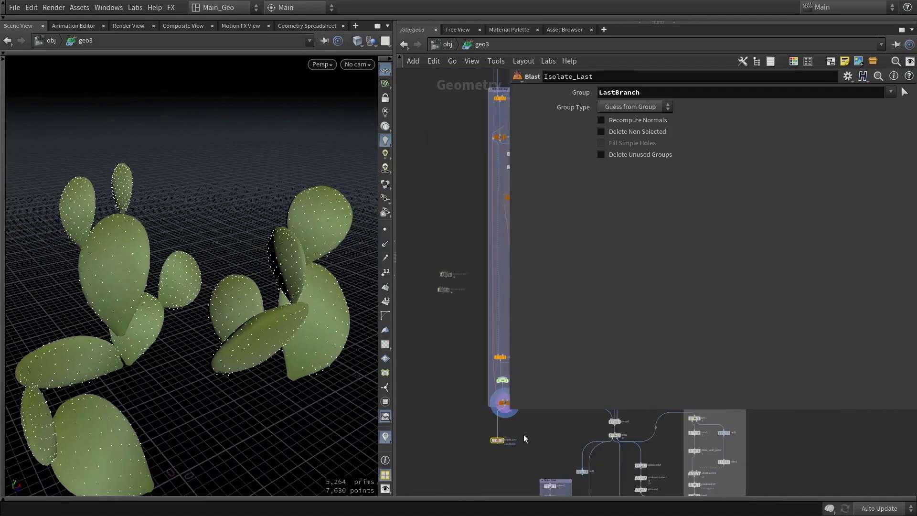
pyautogui.scroll(1, 524, 444)
pyautogui.scroll(2, 321, 275)
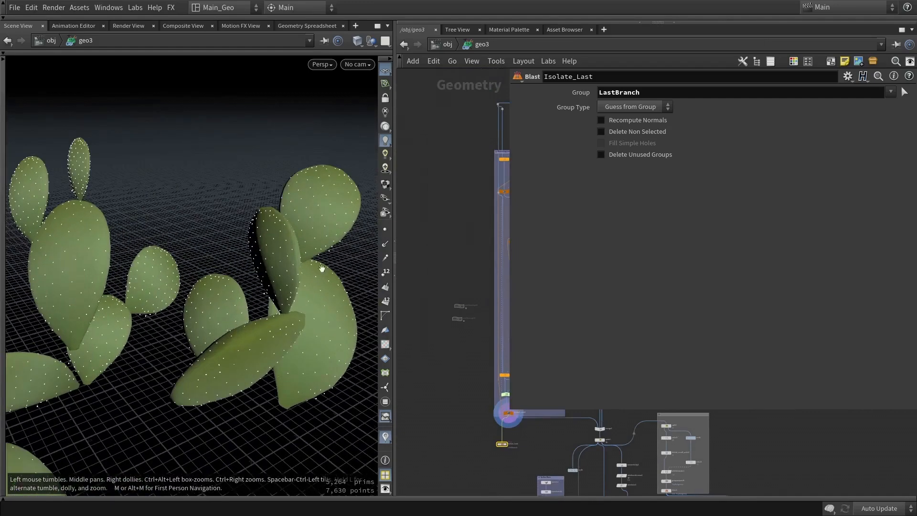
pyautogui.scroll(-1, 326, 257)
pyautogui.scroll(1, 472, 248)
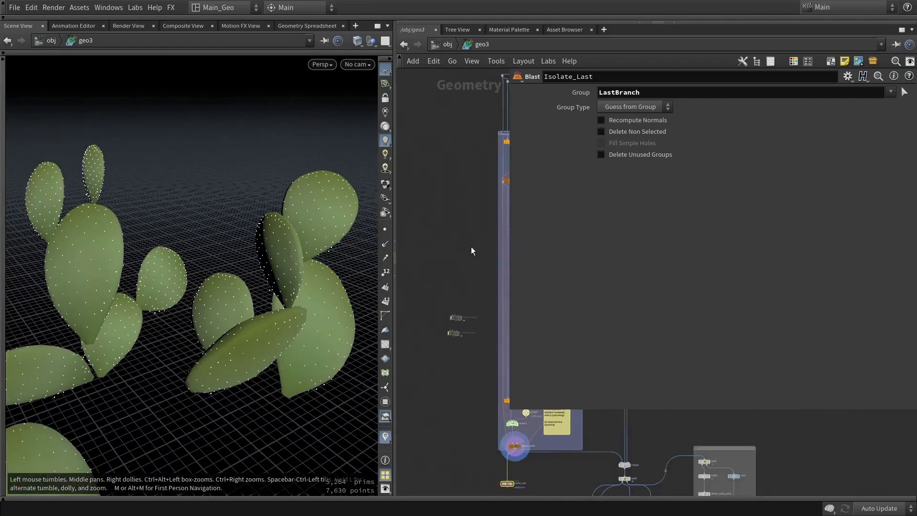
# Inspect the branched paddles at close range, and the point geometry at split2 from another angle.
pyautogui.moveTo(276, 302); pyautogui.dragTo(207, 269)
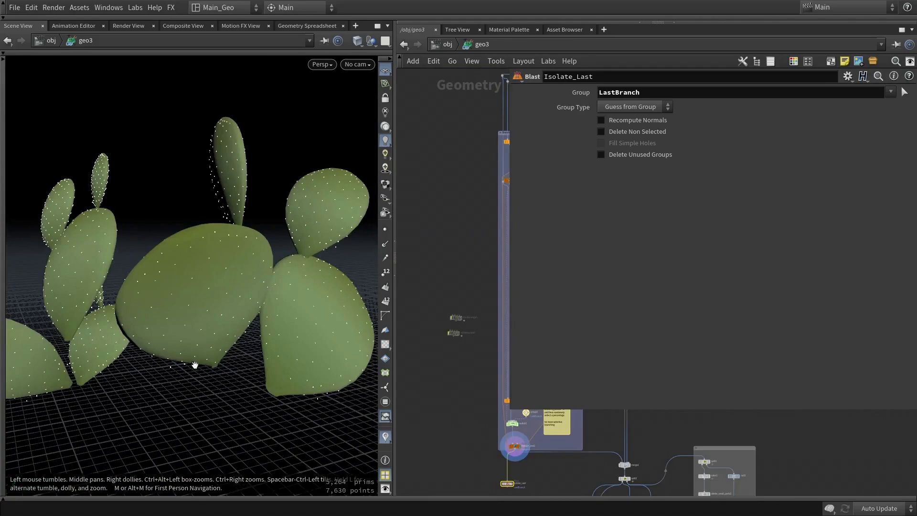
pyautogui.moveTo(166, 292); pyautogui.dragTo(188, 288)
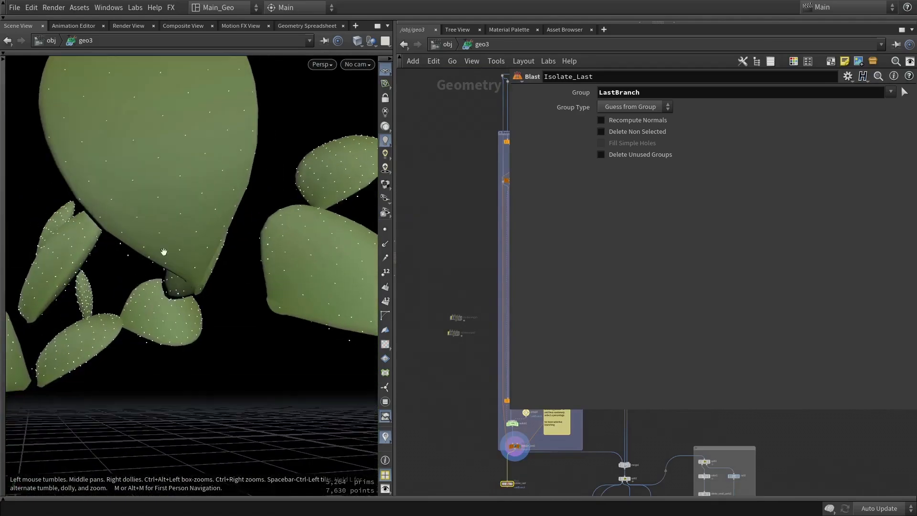
pyautogui.moveTo(87, 159); pyautogui.dragTo(107, 170)
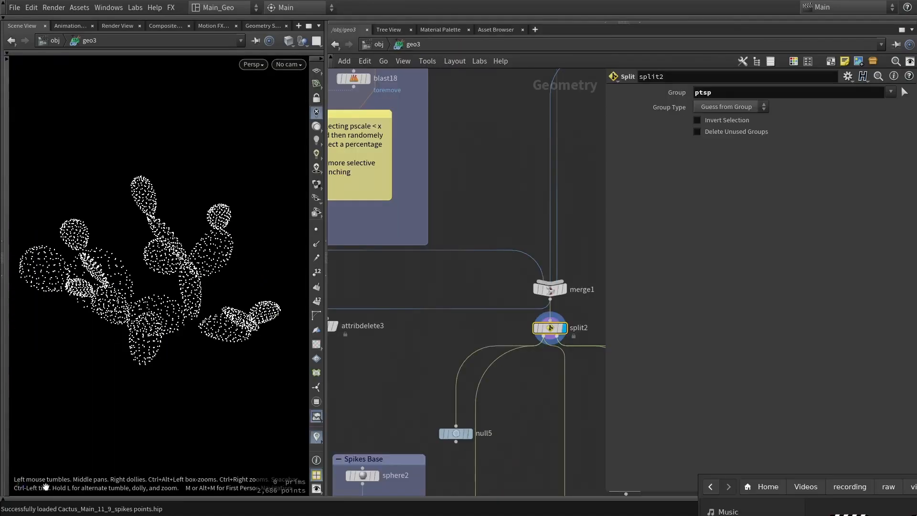
pyautogui.moveTo(77, 212); pyautogui.dragTo(146, 266)
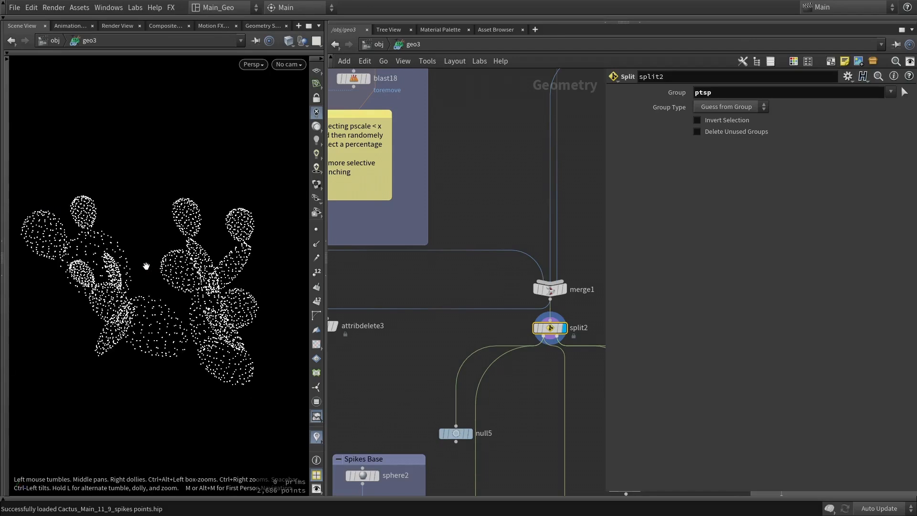
pyautogui.scroll(2, 144, 268)
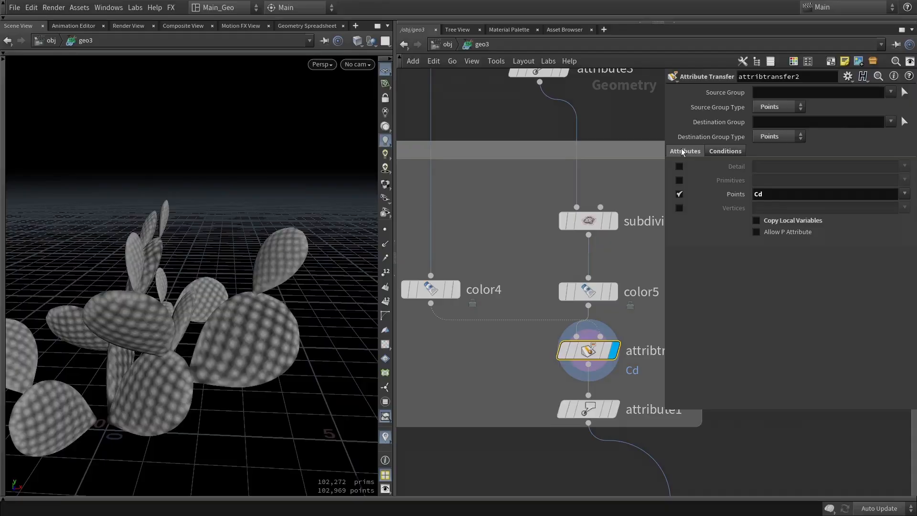
# Inspect the dotted colour pattern that attribtransfer2 produces on the paddles.
pyautogui.moveTo(220, 380); pyautogui.dragTo(132, 338)
pyautogui.scroll(3, 138, 340)
pyautogui.scroll(5, 259, 301)
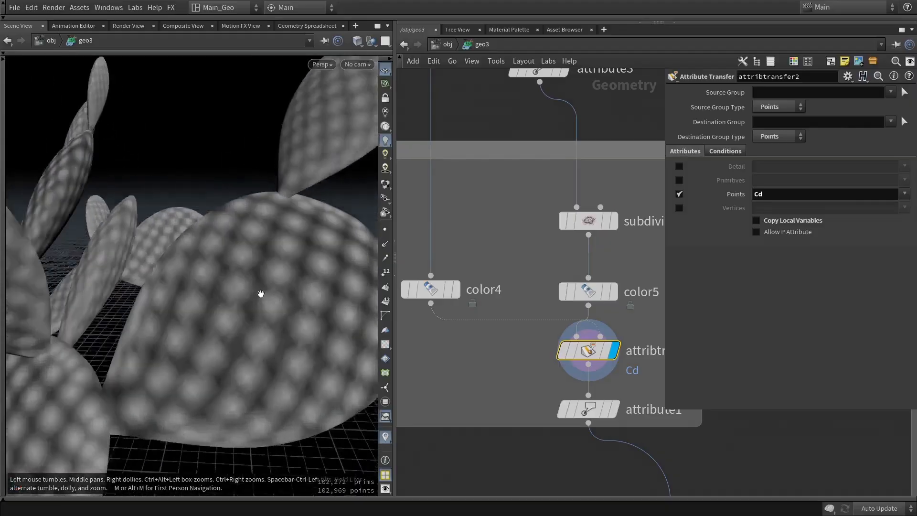
pyautogui.scroll(-4, 261, 308)
pyautogui.moveTo(258, 282); pyautogui.dragTo(280, 281)
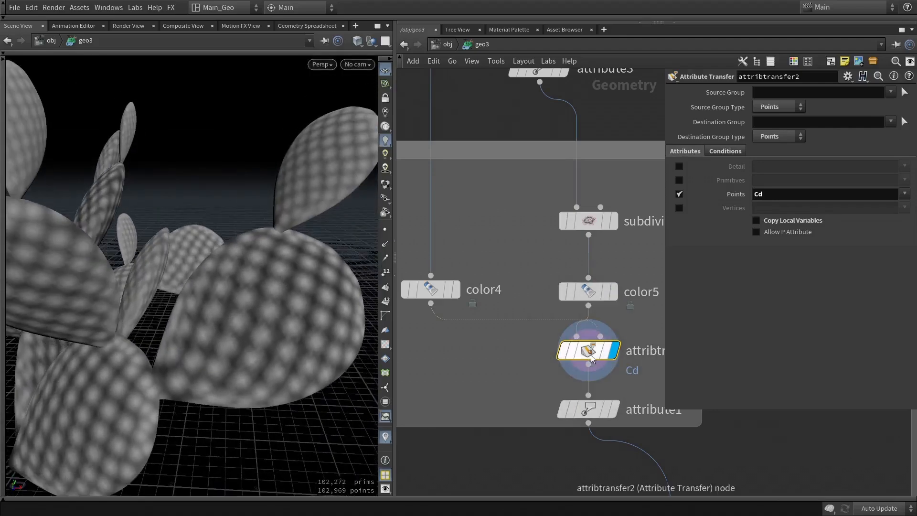
# Display color4's points and color5's subdivided paddles in turn to compare the two inputs of the colour transfer.
pyautogui.click(613, 291)
pyautogui.click(458, 290)
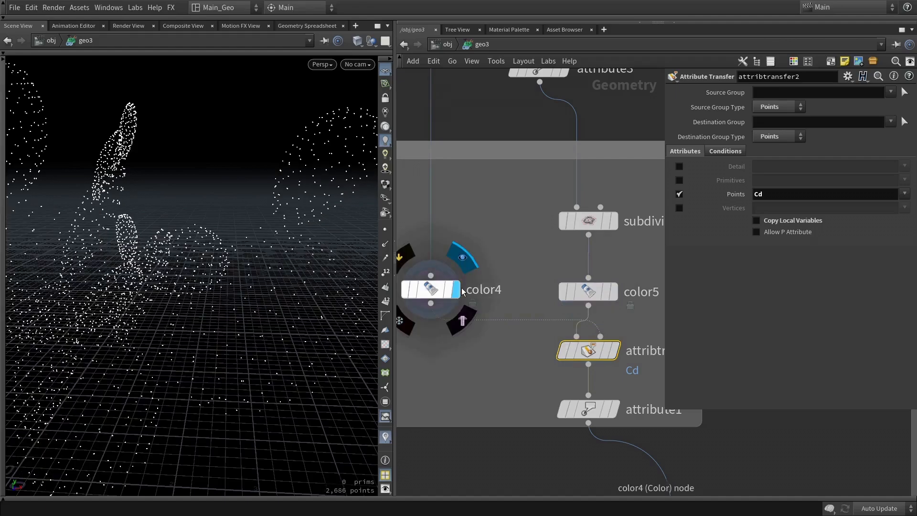
pyautogui.click(432, 289)
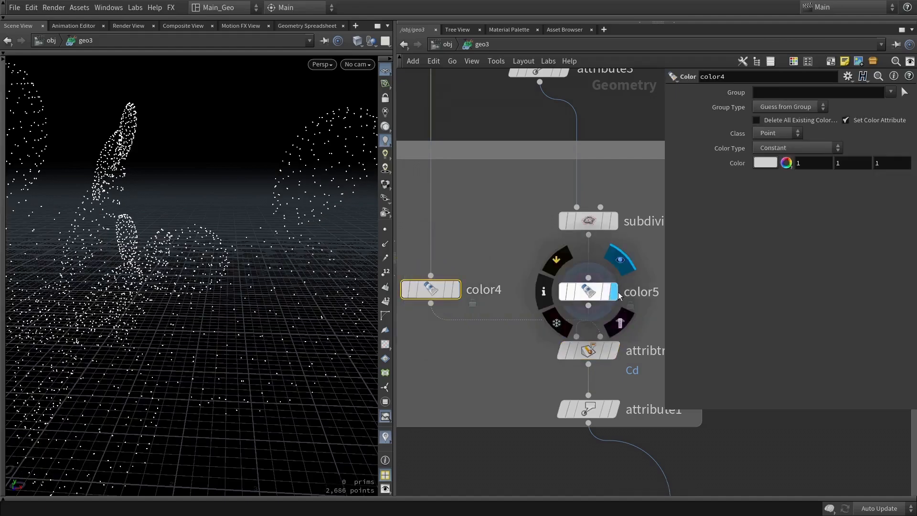
pyautogui.click(614, 292)
# Examine attribtransfer2's Cd point transfer and its distance threshold and blend conditions, and display its result.
pyautogui.click(589, 354)
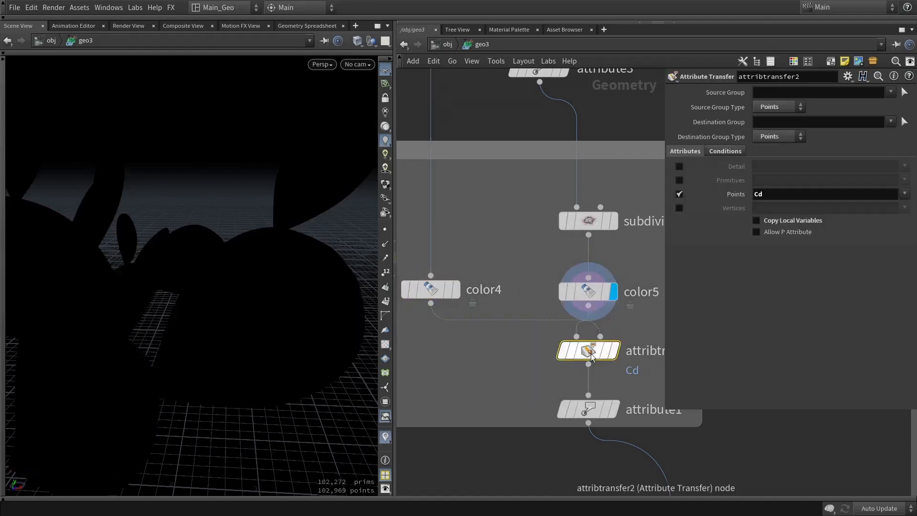
pyautogui.scroll(-4, 268, 281)
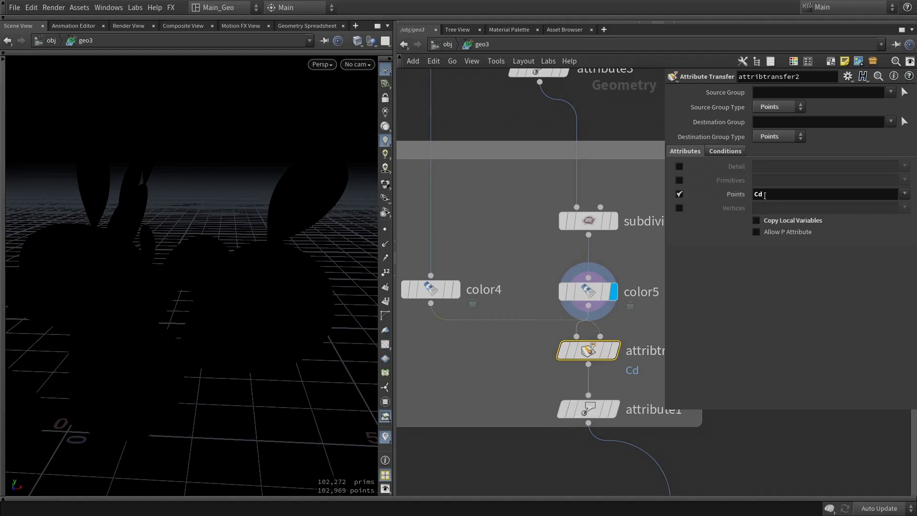
pyautogui.click(716, 152)
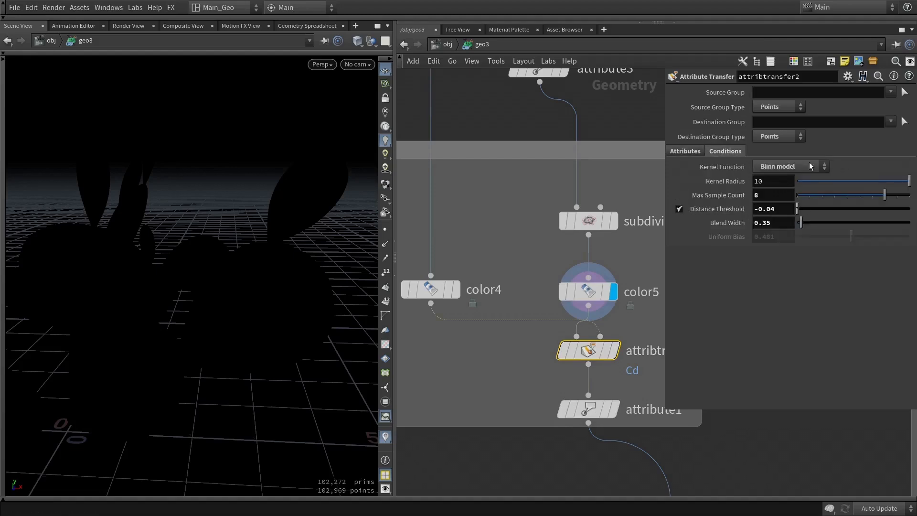
pyautogui.click(617, 350)
pyautogui.scroll(-2, 275, 305)
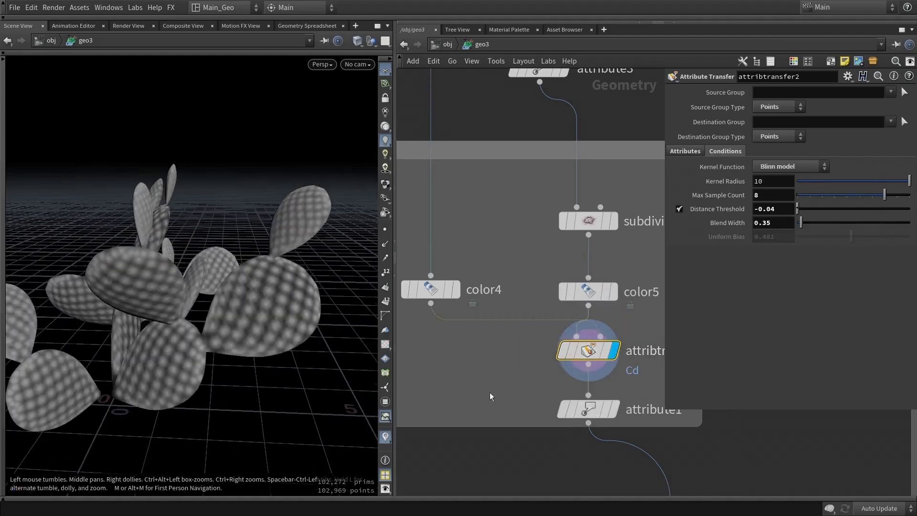
# Display attribute1 and examine its renaming of Cd to color_dots.
pyautogui.scroll(-3, 546, 422)
pyautogui.scroll(3, 568, 432)
pyautogui.moveTo(568, 432); pyautogui.dragTo(542, 334, button='middle')
pyautogui.click(568, 301)
pyautogui.click(545, 300)
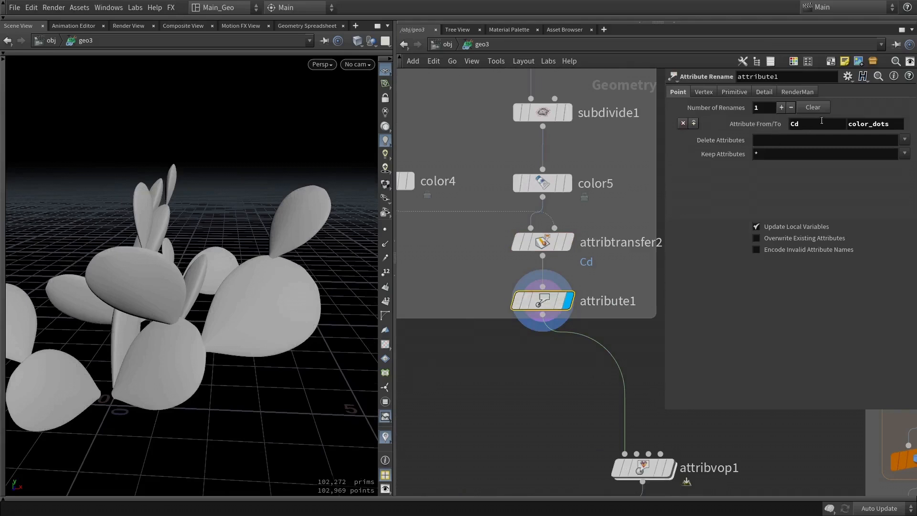
# Display attribvop1 and open its internal network with the bind2 node selected.
pyautogui.scroll(-3, 588, 117)
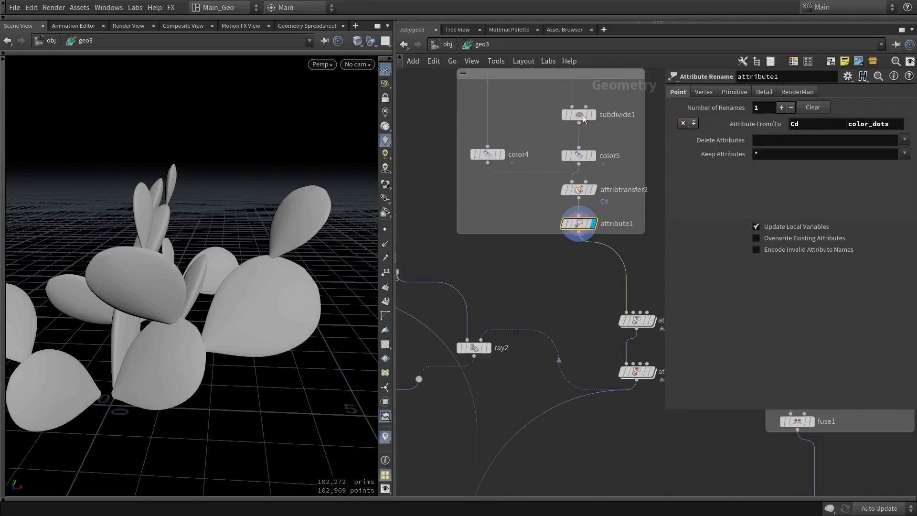
pyautogui.click(651, 320)
pyautogui.click(637, 323)
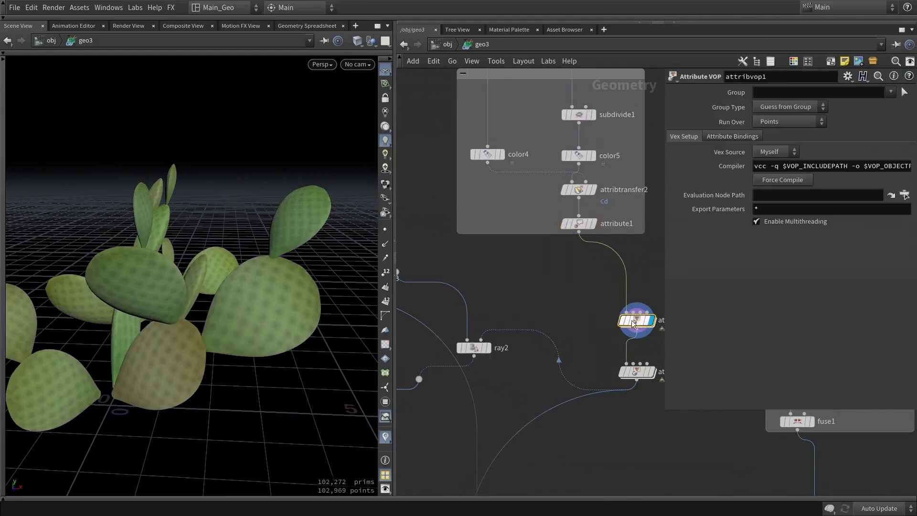
pyautogui.doubleClick(633, 323)
pyautogui.scroll(4, 478, 268)
pyautogui.click(502, 226)
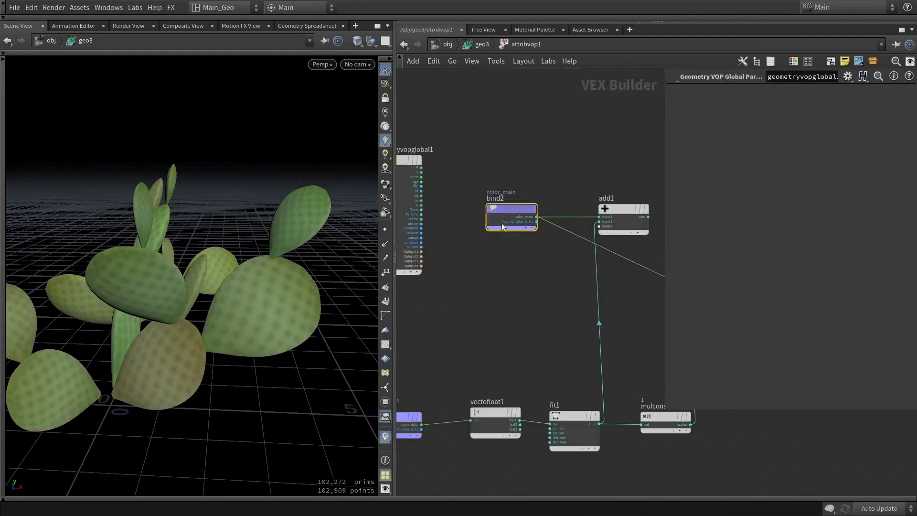
pyautogui.moveTo(469, 311); pyautogui.dragTo(511, 294, button='middle')
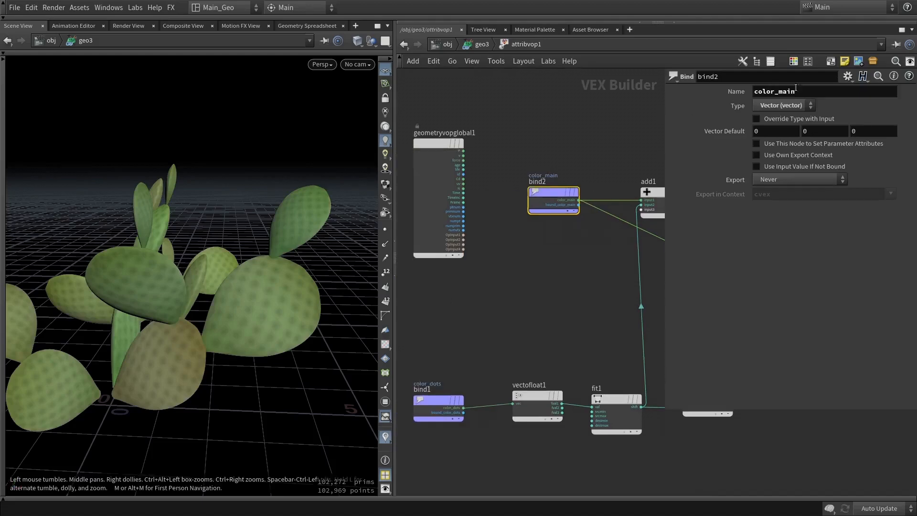
# Examine bind2's color_main attribute name and inspect the coloured paddles from several angles.
pyautogui.moveTo(796, 90); pyautogui.dragTo(754, 91)
pyautogui.moveTo(306, 227); pyautogui.dragTo(256, 293, button='right')
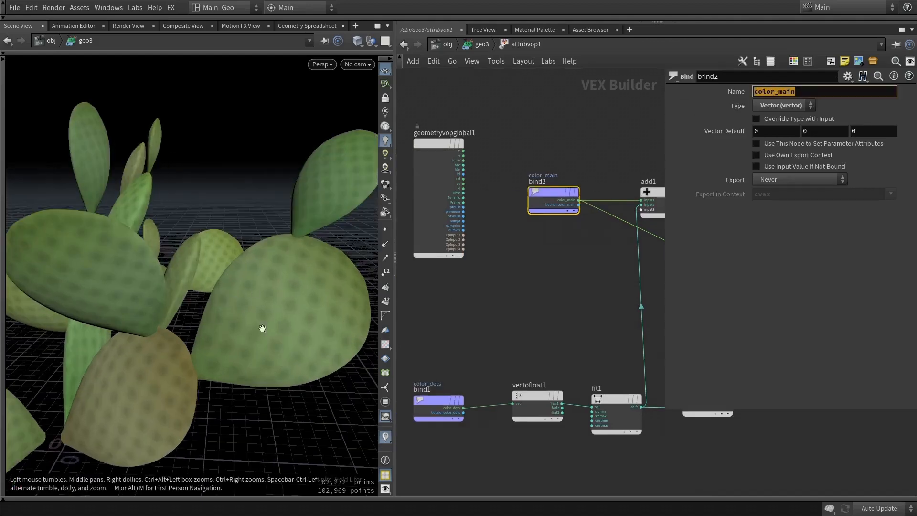
pyautogui.moveTo(327, 306); pyautogui.dragTo(220, 330, button='right')
pyautogui.moveTo(220, 330); pyautogui.dragTo(160, 353)
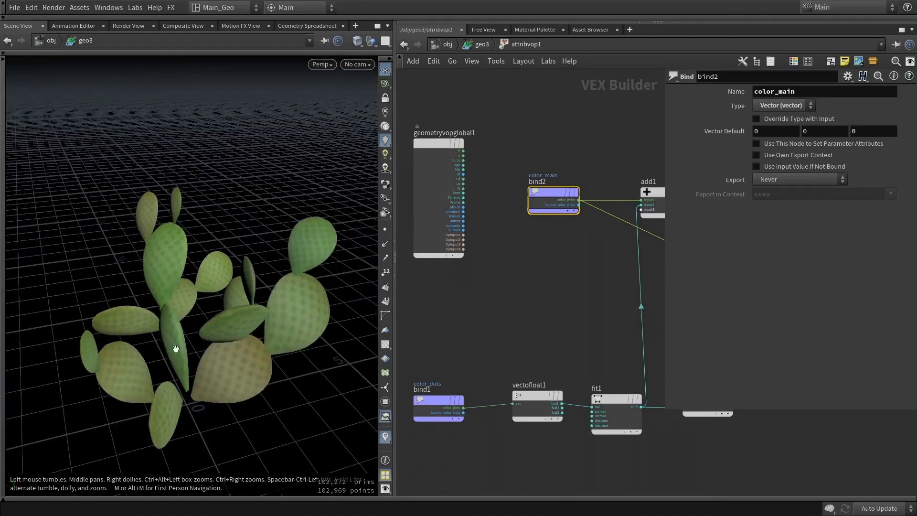
pyautogui.moveTo(247, 330); pyautogui.dragTo(246, 343)
# Return to geo3 and compare the paddles at the connectivity node with those at attribrandomize4.
pyautogui.press('u')
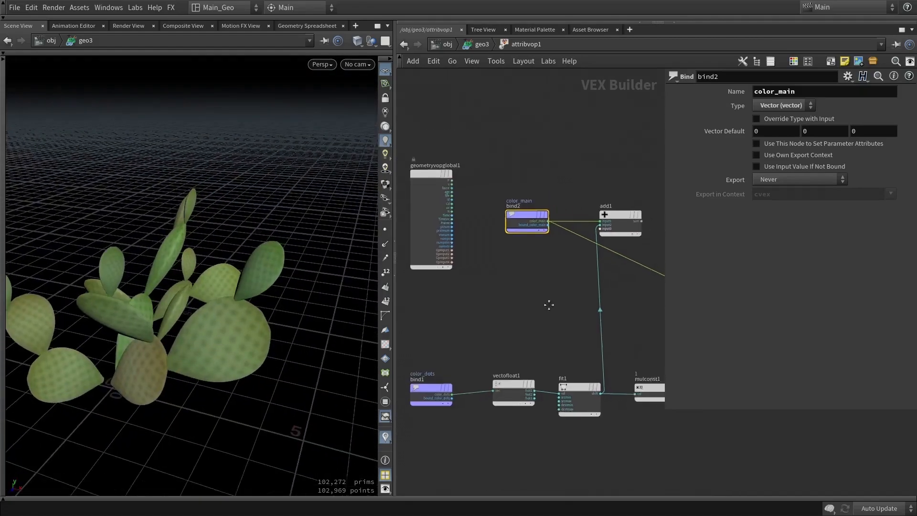
pyautogui.moveTo(547, 198); pyautogui.dragTo(553, 464, button='middle')
pyautogui.scroll(5, 550, 299)
pyautogui.click(616, 348)
pyautogui.click(616, 292)
pyautogui.moveTo(241, 325); pyautogui.dragTo(285, 297)
pyautogui.click(616, 347)
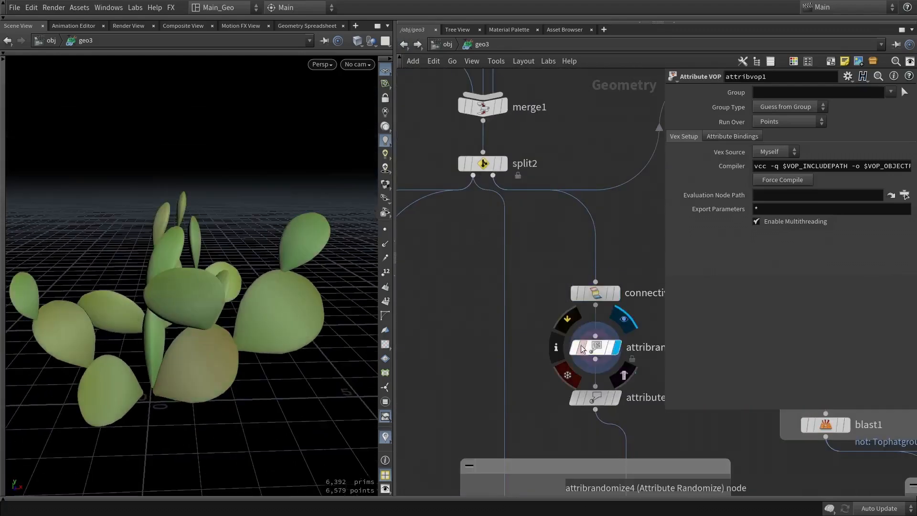
# Examine attribrandomize4's seed attribute and the matching class attribute created by connectivity4.
pyautogui.click(581, 345)
pyautogui.click(727, 179)
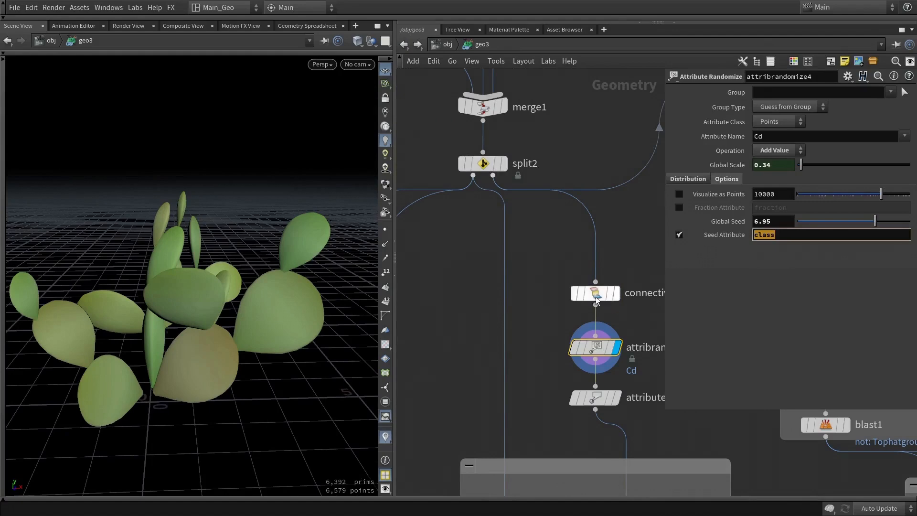
pyautogui.click(595, 296)
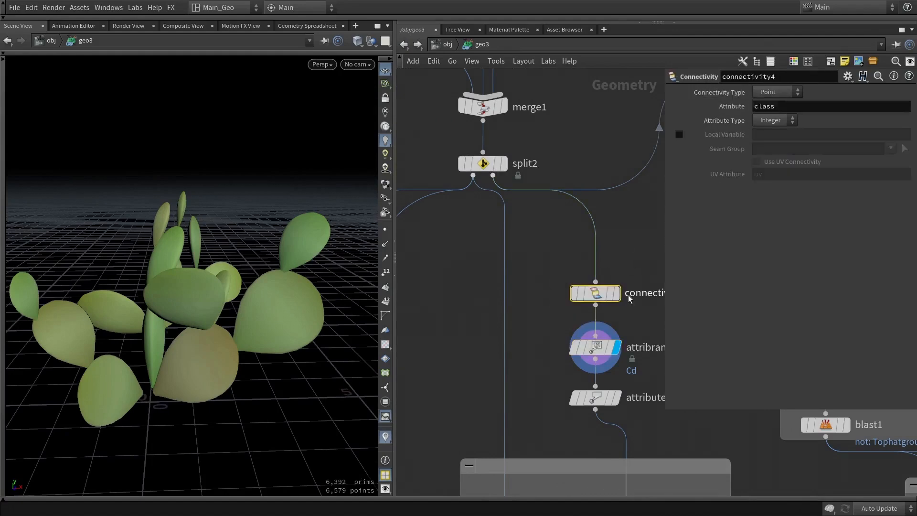
pyautogui.doubleClick(774, 106)
# Examine the distribution's minimum and maximum values in attribrandomize4 and inspect the randomized paddle colours.
pyautogui.click(596, 361)
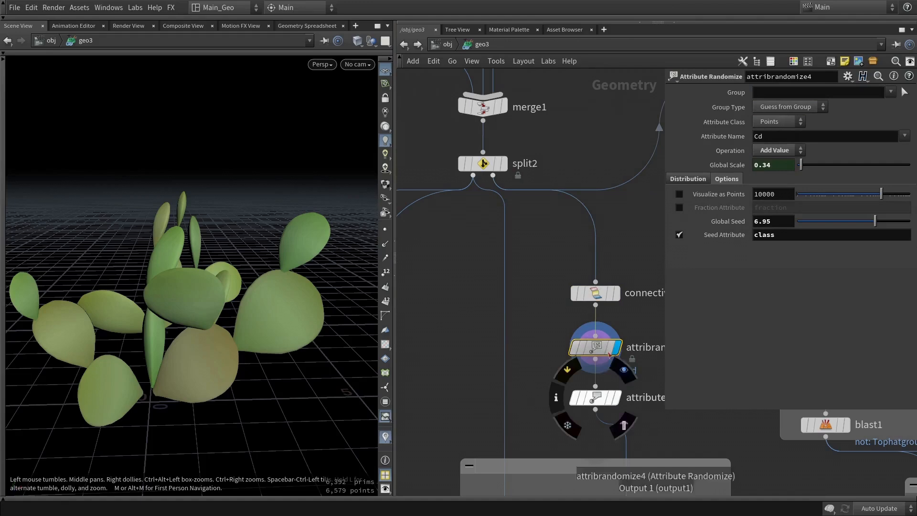
pyautogui.click(701, 181)
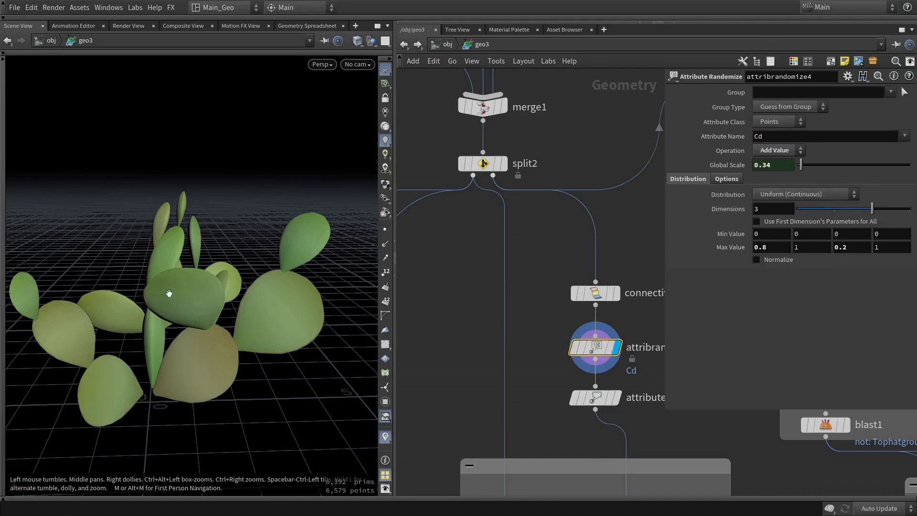
pyautogui.moveTo(168, 293); pyautogui.dragTo(182, 297)
pyautogui.moveTo(251, 282); pyautogui.dragTo(237, 294)
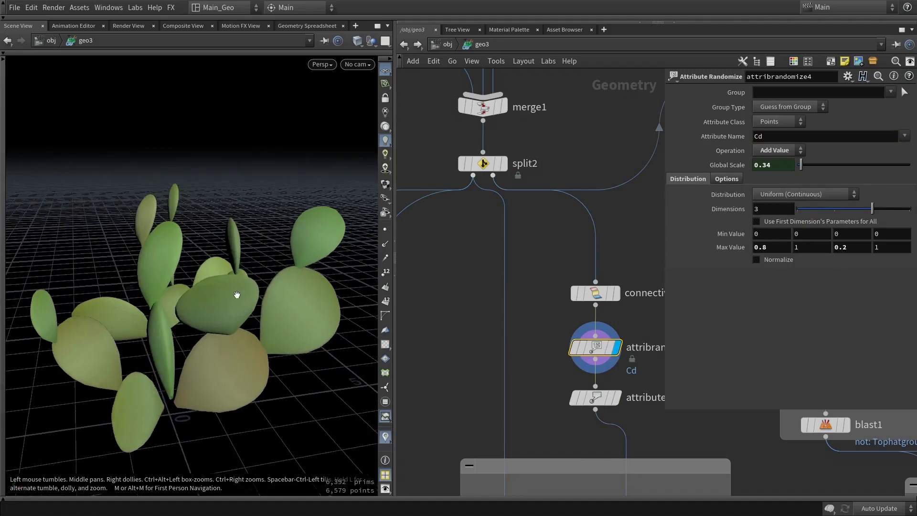
# Display attribute3 and examine its renaming of Cd to color_main.
pyautogui.click(616, 397)
pyautogui.click(595, 398)
pyautogui.scroll(1, 559, 371)
pyautogui.doubleClick(814, 124)
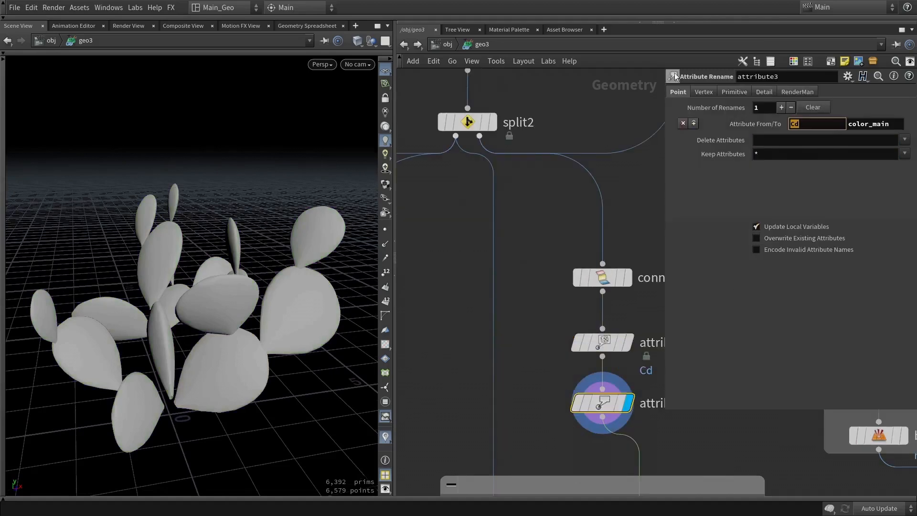
# Go back down the network to attribvop1 and reopen its internal network.
pyautogui.scroll(-1, 716, 450)
pyautogui.click(704, 494)
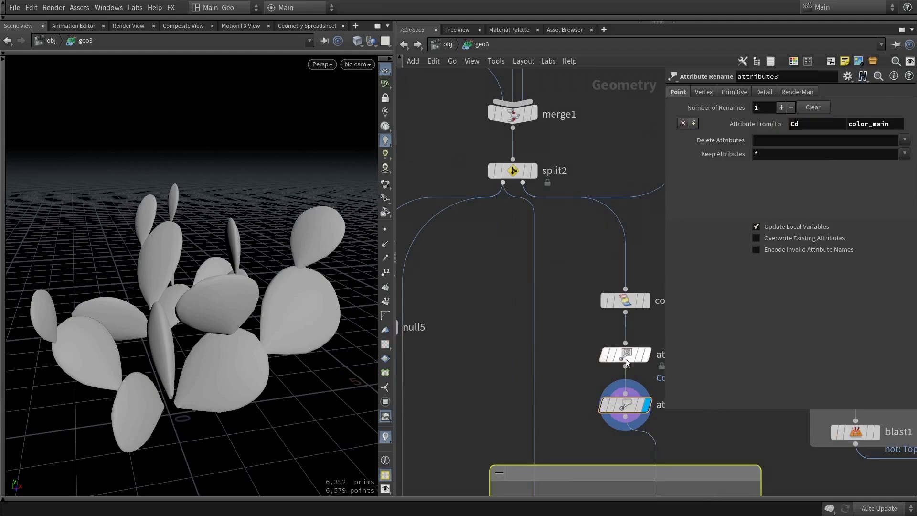
pyautogui.scroll(-3, 548, 425)
pyautogui.moveTo(548, 426); pyautogui.dragTo(522, 160, button='middle')
pyautogui.scroll(3, 626, 368)
pyautogui.doubleClick(653, 385)
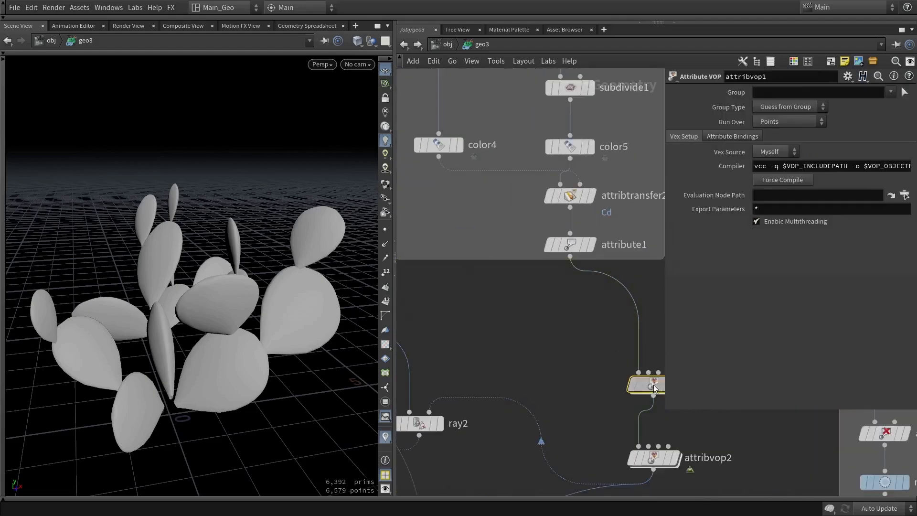
pyautogui.scroll(-3, 487, 243)
pyautogui.click(405, 45)
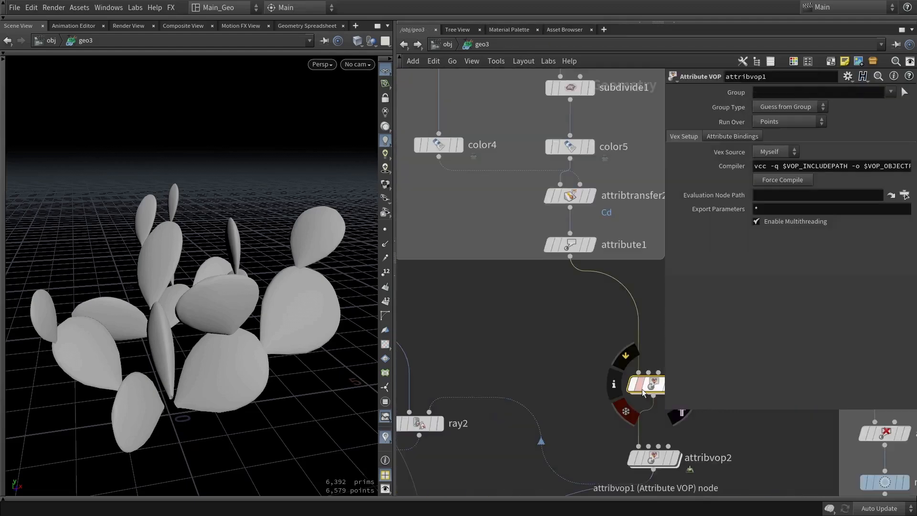
pyautogui.doubleClick(644, 384)
# Examine bind1's color_dots attribute inside attribvop1.
pyautogui.scroll(-3, 570, 366)
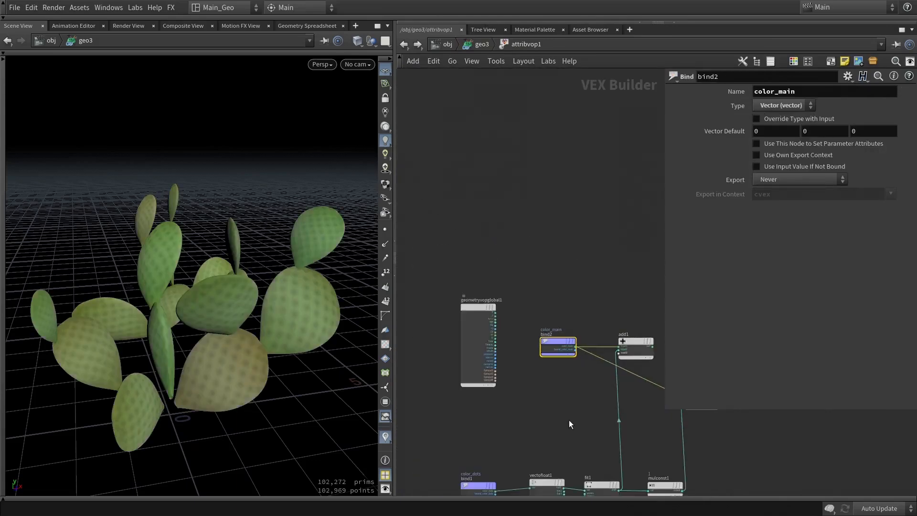
pyautogui.moveTo(569, 419); pyautogui.dragTo(456, 343, button='middle')
pyautogui.click(410, 388)
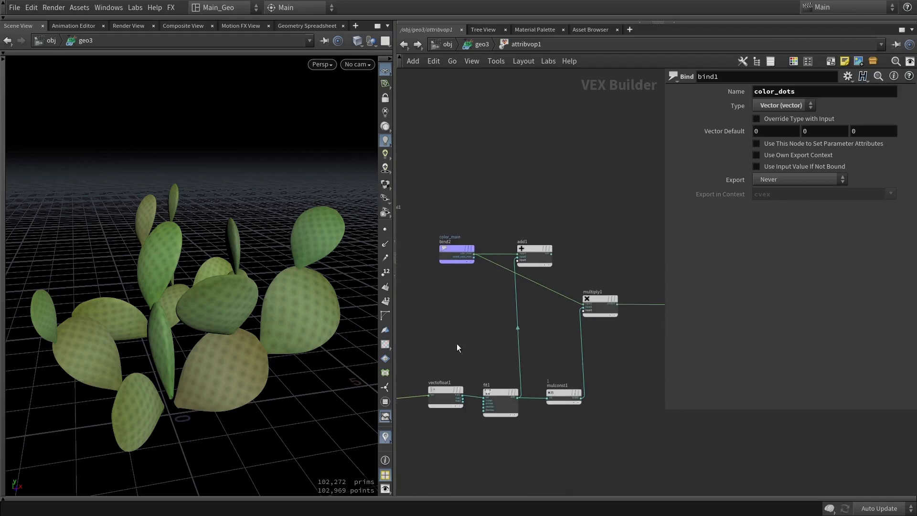
# Nudge the add1 and multiply1 nodes slightly and set the network wiring style to Rounded.
pyautogui.scroll(3, 533, 265)
pyautogui.moveTo(546, 268); pyautogui.dragTo(568, 277)
pyautogui.scroll(-3, 599, 371)
pyautogui.moveTo(588, 371); pyautogui.dragTo(560, 361, button='middle')
pyautogui.scroll(5, 525, 322)
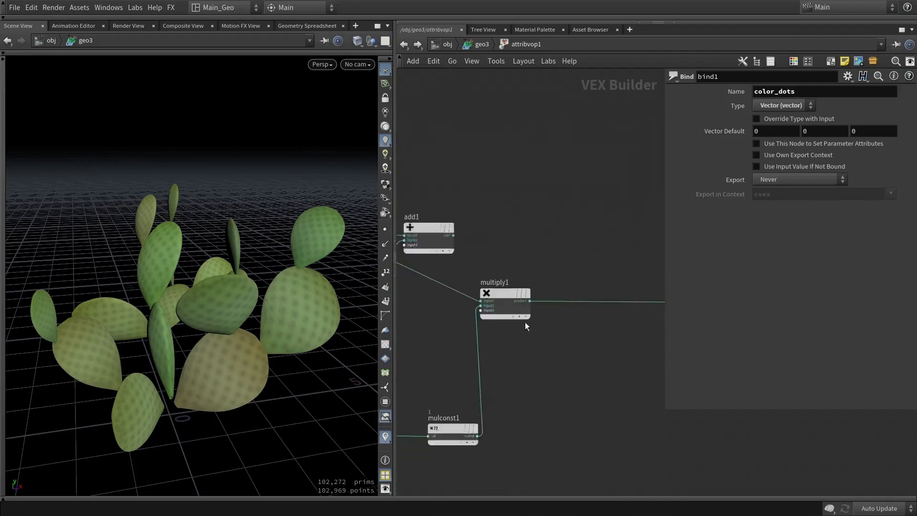
pyautogui.moveTo(506, 291); pyautogui.dragTo(523, 277)
pyautogui.hotkey('shift', 's')
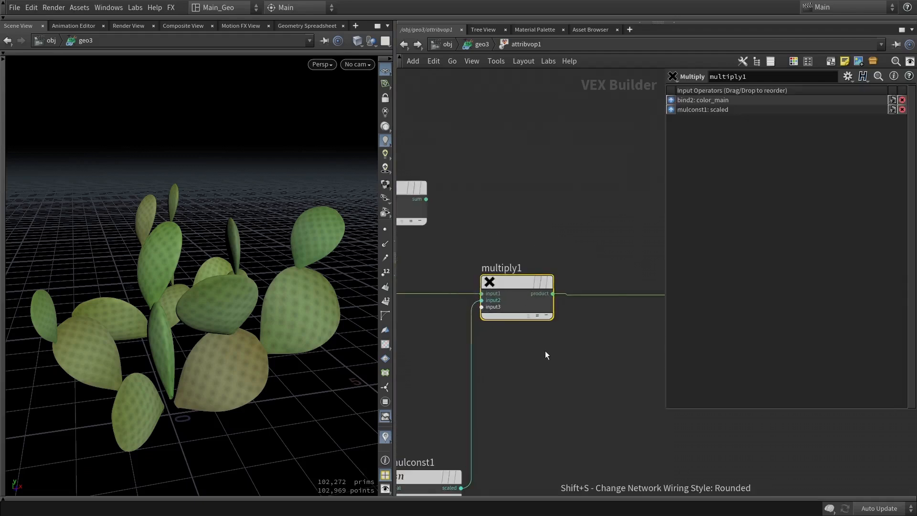
# Leave attribvop1's internal network and return to the geo3 network.
pyautogui.scroll(-3, 513, 283)
pyautogui.moveTo(530, 329); pyautogui.dragTo(519, 338, button='middle')
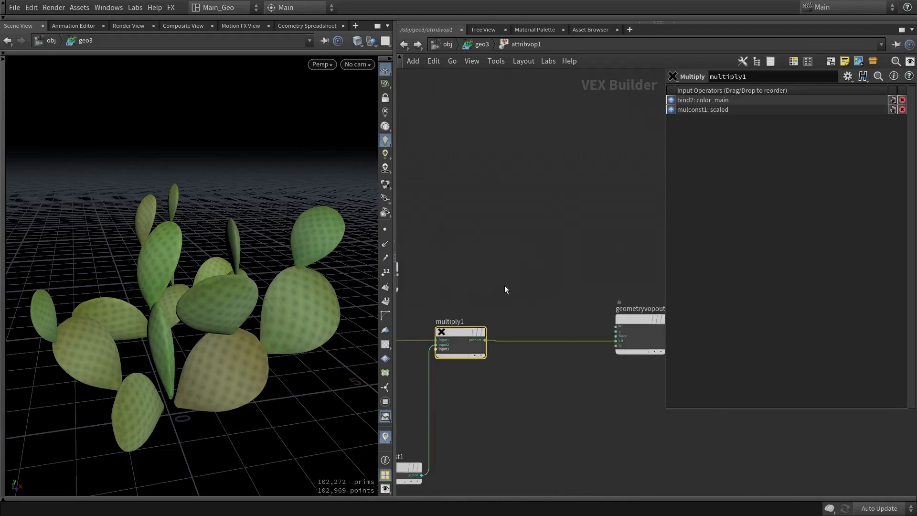
pyautogui.scroll(5, 276, 300)
pyautogui.press('u')
pyautogui.scroll(-3, 520, 329)
pyautogui.scroll(-6, 231, 301)
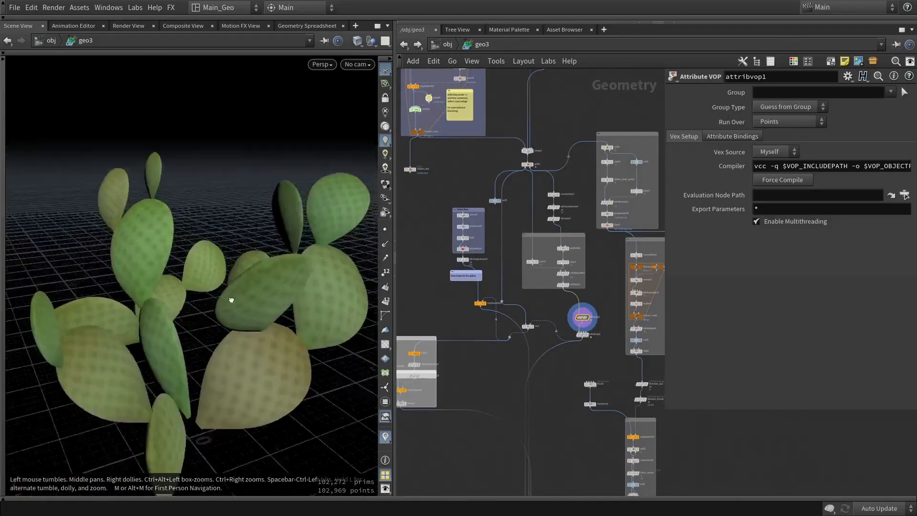
# Display the single paddle at merge4 and examine attribadjustcolor6's Cd colour ramp settings.
pyautogui.moveTo(545, 145); pyautogui.dragTo(585, 320, button='middle')
pyautogui.scroll(-1, 545, 192)
pyautogui.moveTo(546, 192); pyautogui.dragTo(588, 471, button='middle')
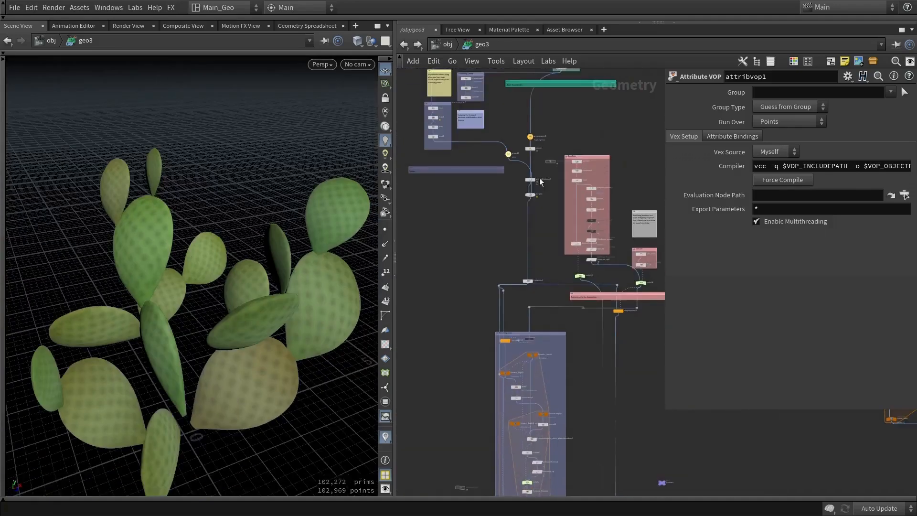
pyautogui.moveTo(579, 189); pyautogui.dragTo(554, 178, button='middle')
pyautogui.scroll(5, 499, 169)
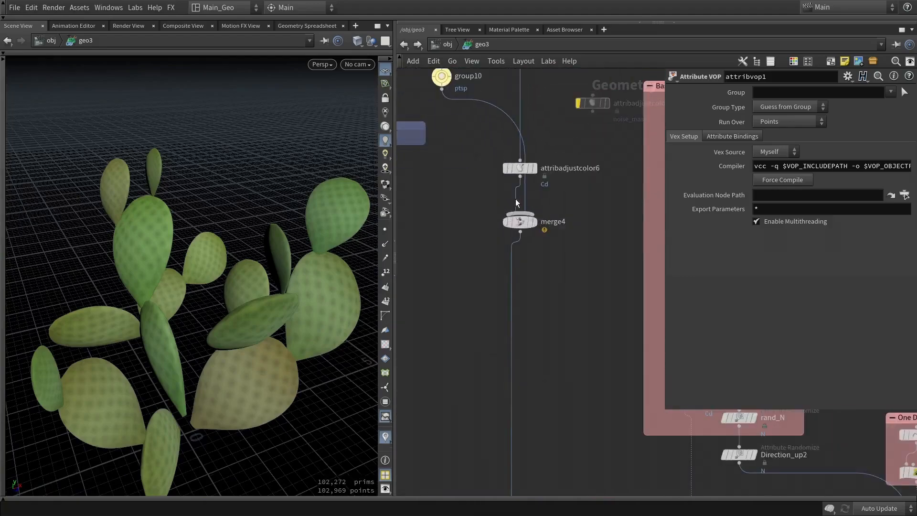
pyautogui.click(535, 222)
pyautogui.scroll(3, 280, 321)
pyautogui.moveTo(280, 321); pyautogui.dragTo(234, 351)
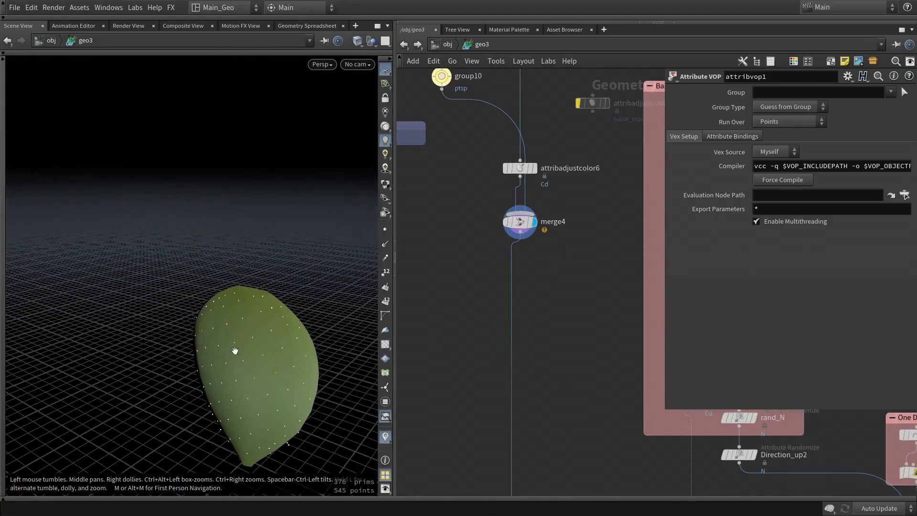
pyautogui.scroll(3, 235, 351)
pyautogui.click(520, 167)
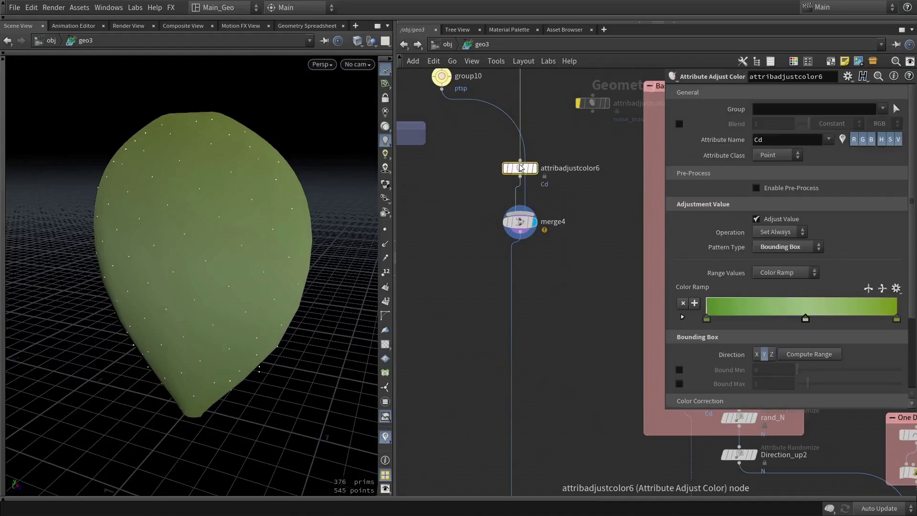
# Add a Point VOP fed from the output of clean4, beside attribadjustcolor6.
pyautogui.moveTo(485, 229); pyautogui.dragTo(487, 265, button='middle')
pyautogui.scroll(-1, 486, 266)
pyautogui.scroll(2, 533, 103)
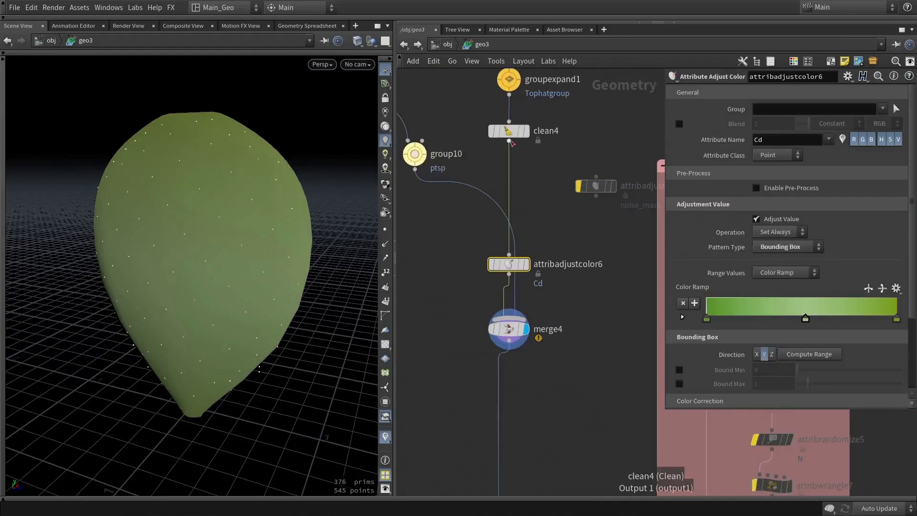
pyautogui.click(509, 141)
pyautogui.press('Tab')
pyautogui.write('vop po')
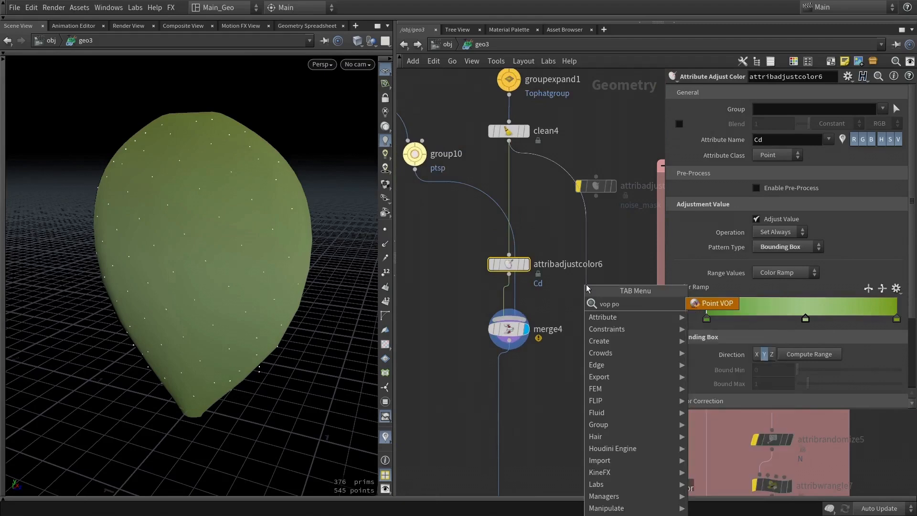
pyautogui.press('Return')
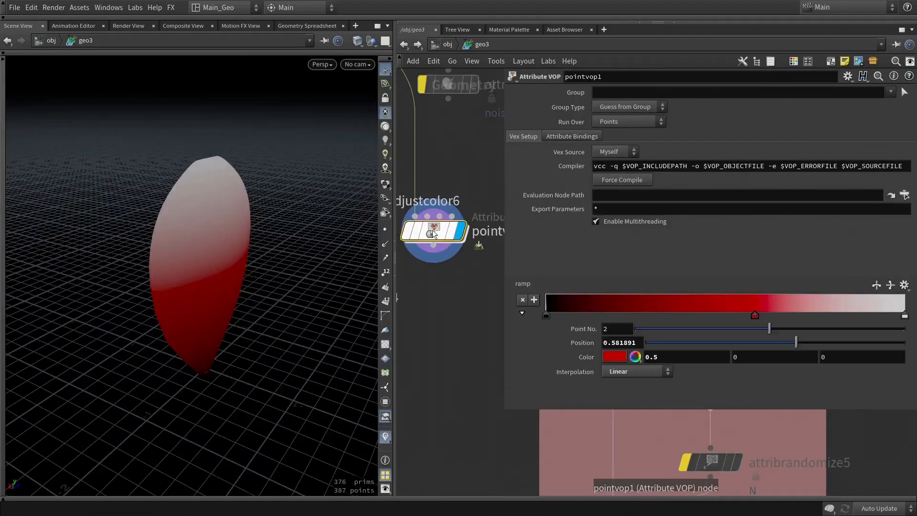
# Open pointvop1's internal network and hide the parameter display.
pyautogui.doubleClick(433, 233)
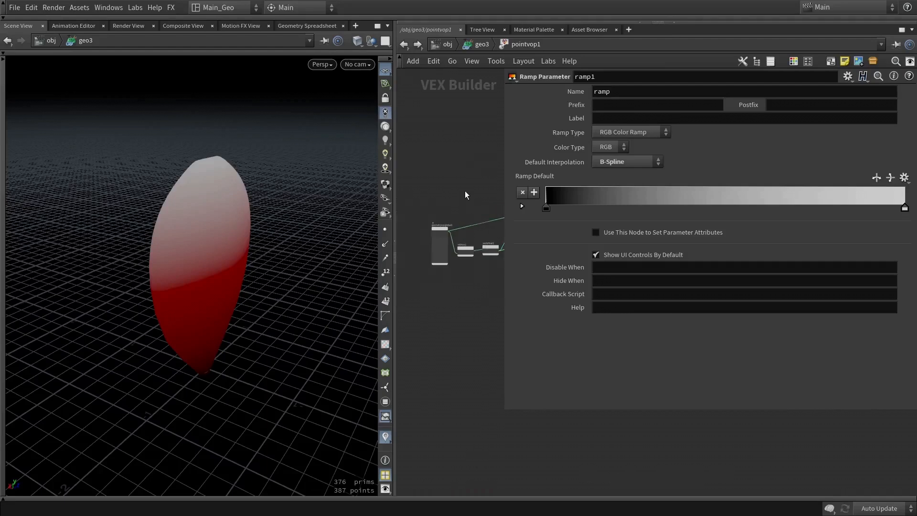
pyautogui.press('p')
pyautogui.scroll(5, 465, 190)
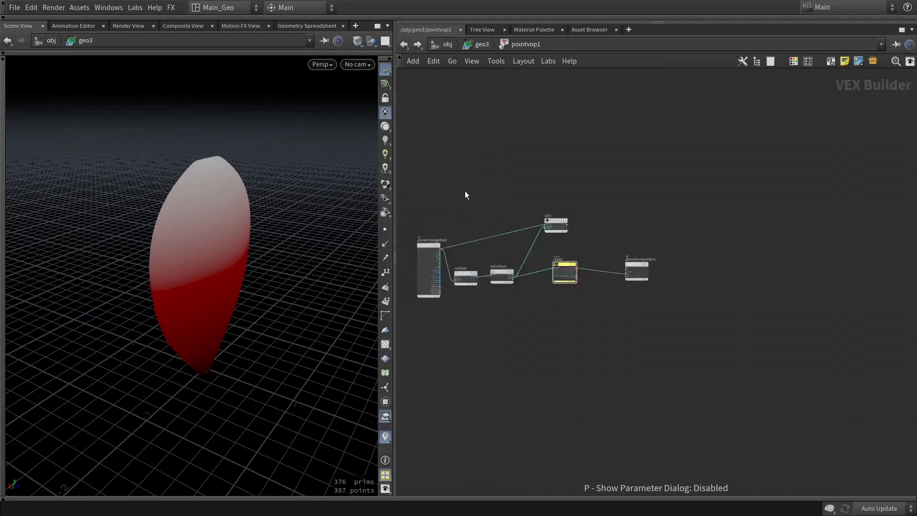
# Move the relbbox1 and vectofloat1 nodes slightly upward inside pointvop1.
pyautogui.moveTo(491, 233); pyautogui.dragTo(543, 198, button='middle')
pyautogui.scroll(2, 546, 210)
pyautogui.moveTo(510, 315); pyautogui.dragTo(517, 286)
pyautogui.scroll(2, 517, 286)
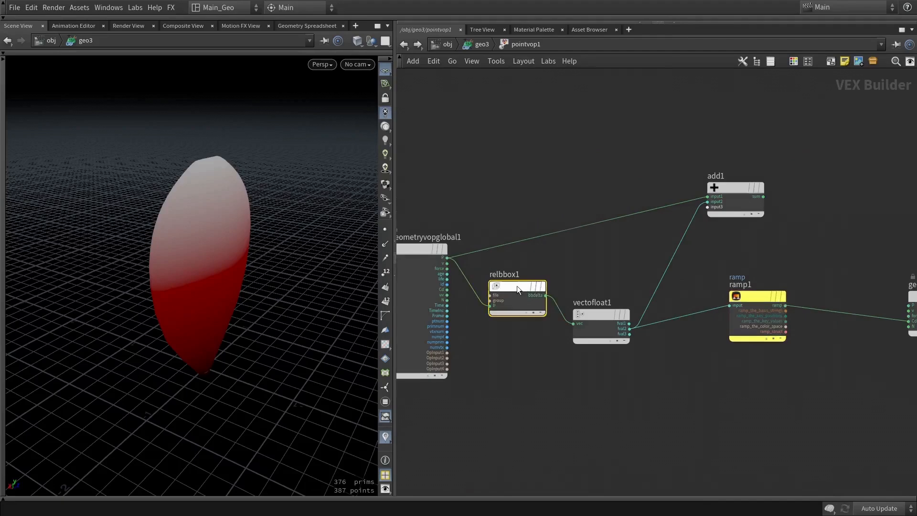
pyautogui.moveTo(602, 317)
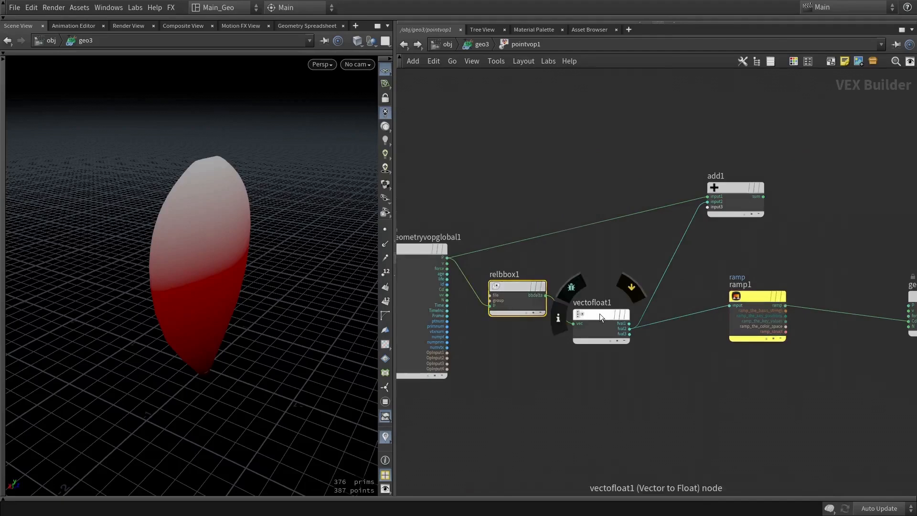
pyautogui.moveTo(599, 314); pyautogui.dragTo(606, 290)
pyautogui.scroll(4, 664, 306)
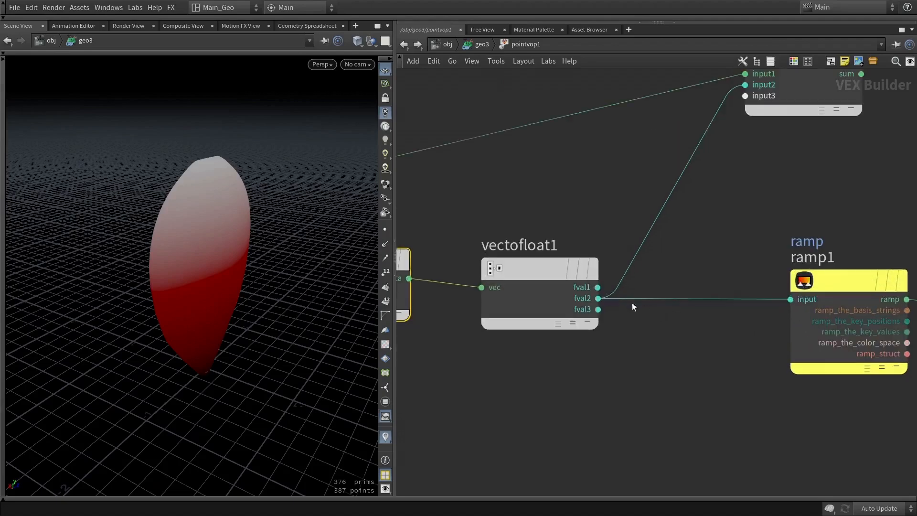
# Try vectofloat1's fval1 and fval3 outputs as ramp1's input in turn, and restore the fval2 connection.
pyautogui.click(600, 300)
pyautogui.click(598, 287)
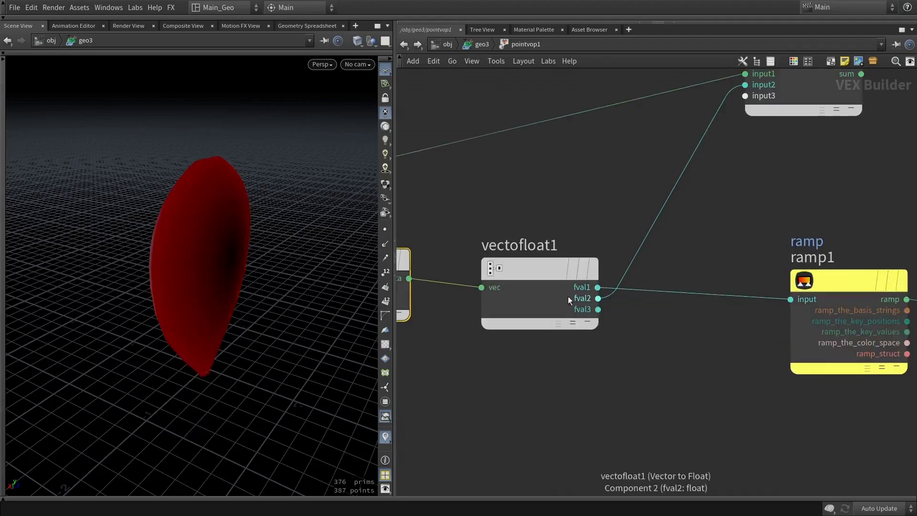
pyautogui.click(598, 298)
pyautogui.click(791, 299)
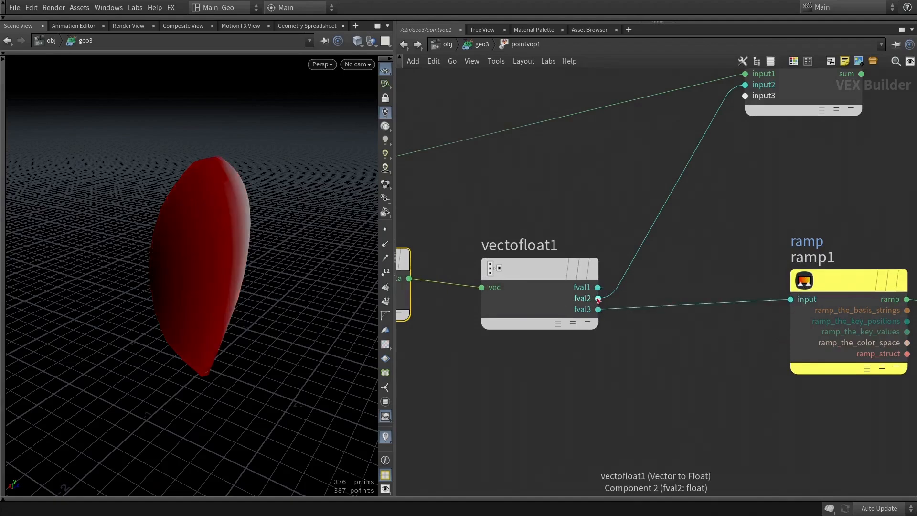
# Select ramp1 and move geometryvopoutput1 closer to it.
pyautogui.scroll(-1, 777, 337)
pyautogui.scroll(-1, 777, 335)
pyautogui.moveTo(777, 334); pyautogui.dragTo(509, 364, button='middle')
pyautogui.click(542, 326)
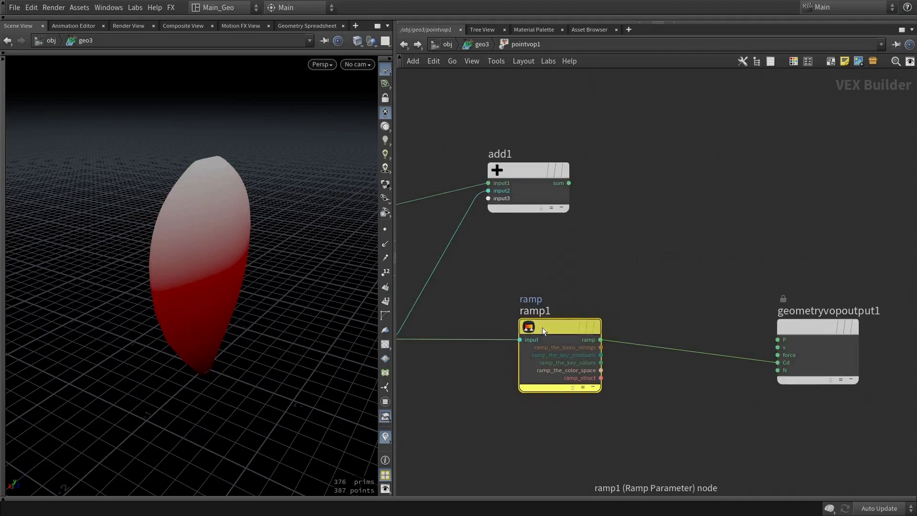
pyautogui.moveTo(798, 346); pyautogui.dragTo(699, 290)
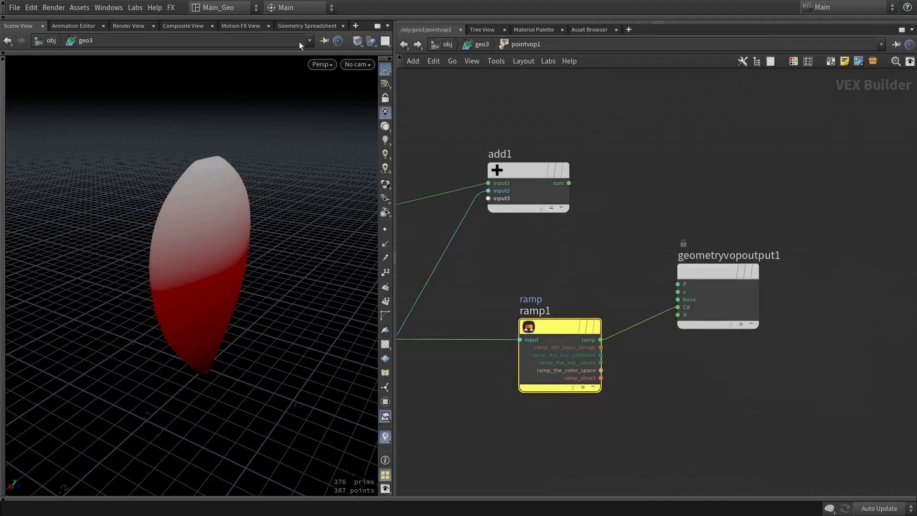
# Return to geo3, show pointvop1's parameters again, and set the colour of ramp point 2 to orange (1, 0.5, 0).
pyautogui.press('u')
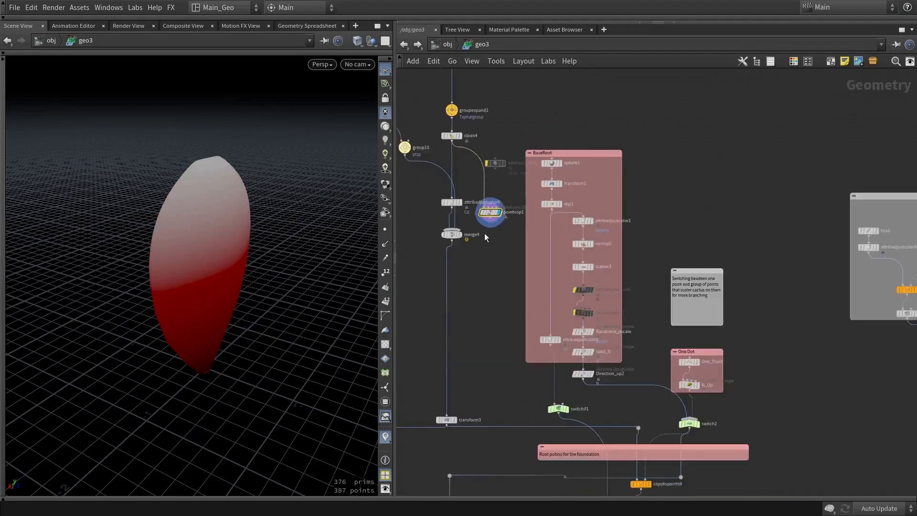
pyautogui.press('p')
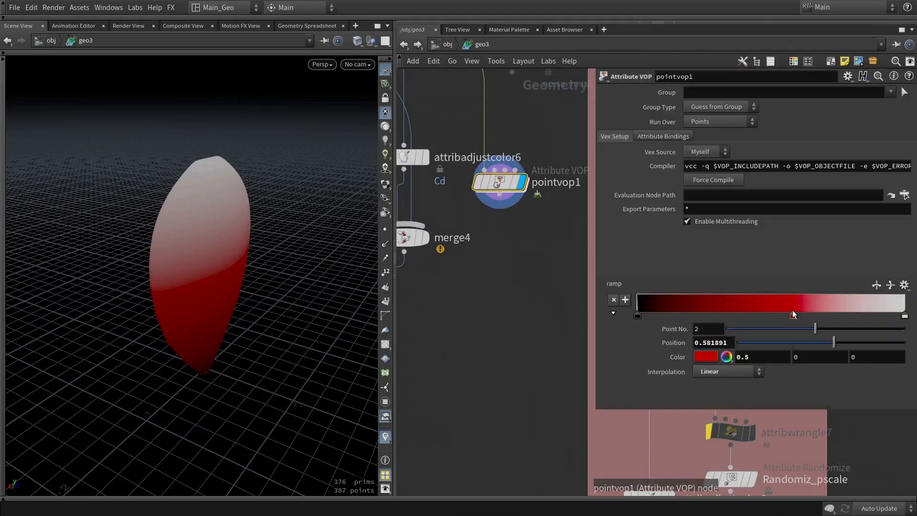
pyautogui.click(702, 354)
pyautogui.click(686, 274)
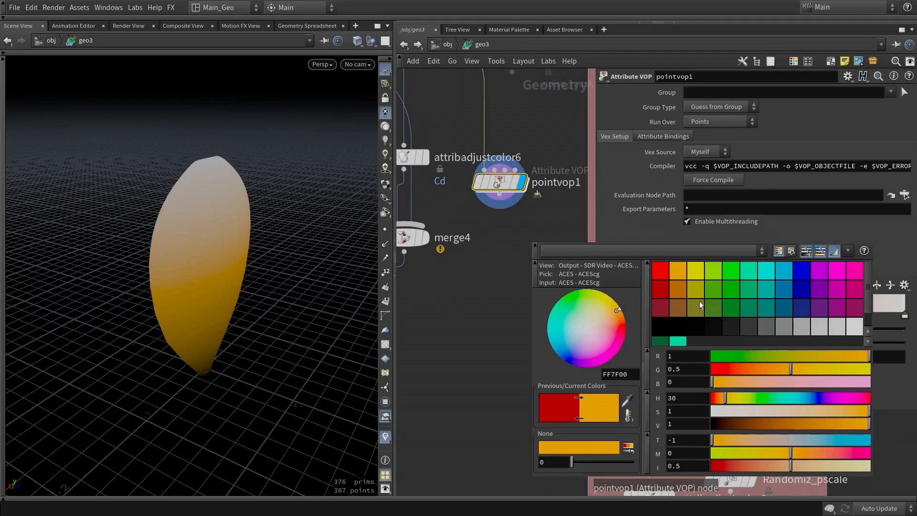
pyautogui.keyDown('alt'); pyautogui.moveTo(686, 318); pyautogui.dragTo(660, 311); pyautogui.keyUp('alt')
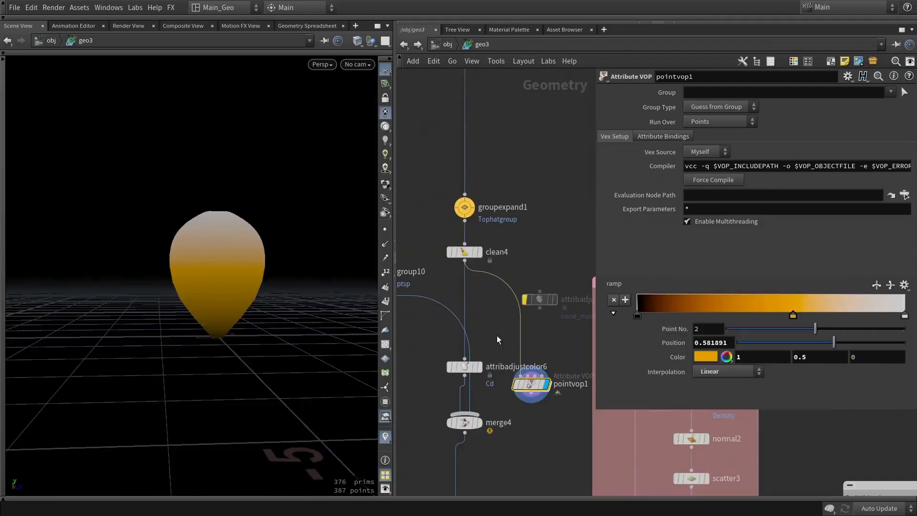
pyautogui.scroll(2, 496, 335)
pyautogui.moveTo(541, 405)
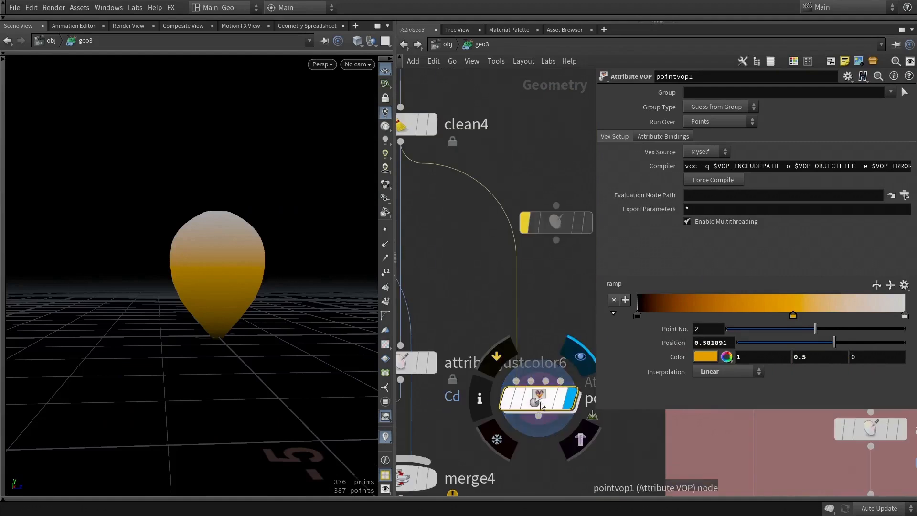
pyautogui.scroll(2, 541, 401)
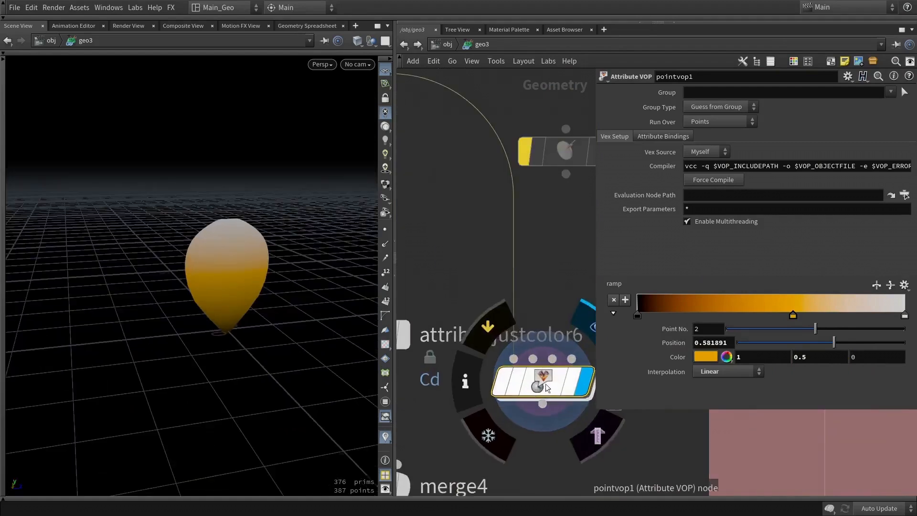
pyautogui.scroll(-3, 544, 387)
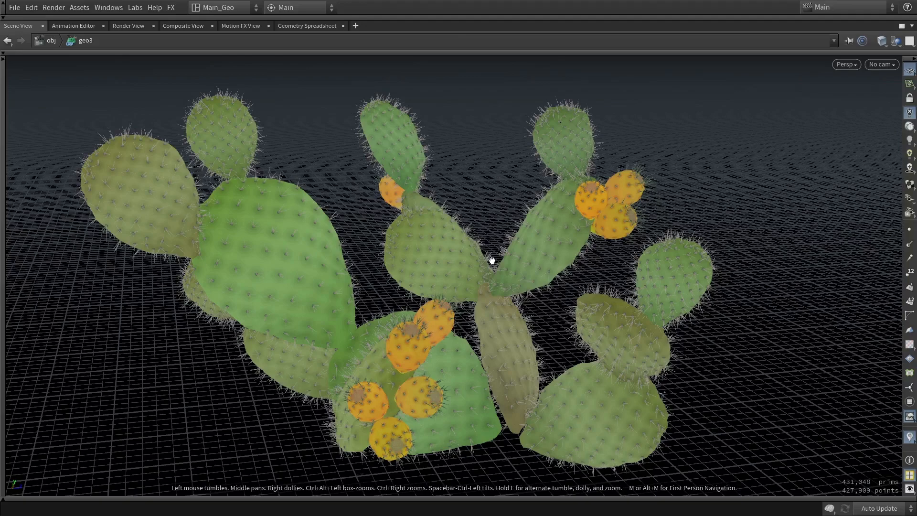
# Examine the finished cactus with its spines and orange fruits from different angles and distances.
pyautogui.moveTo(492, 259); pyautogui.dragTo(549, 286)
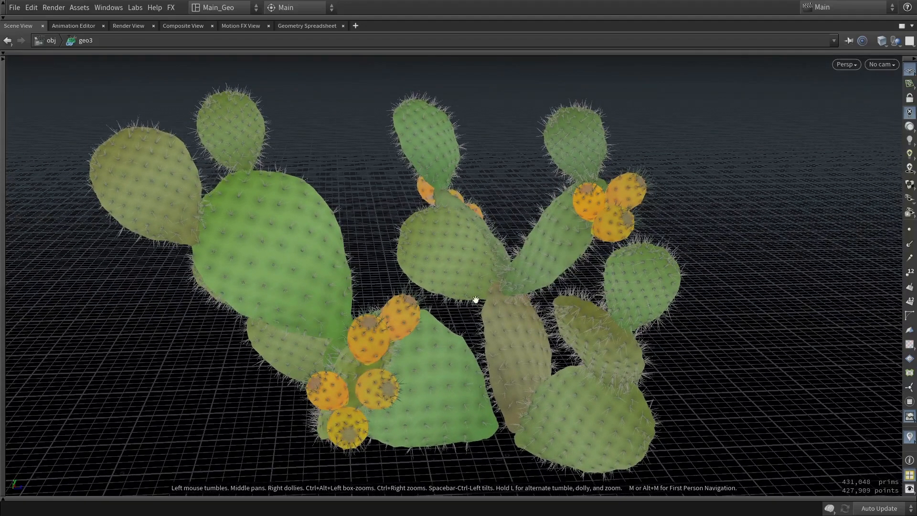
pyautogui.scroll(5, 358, 331)
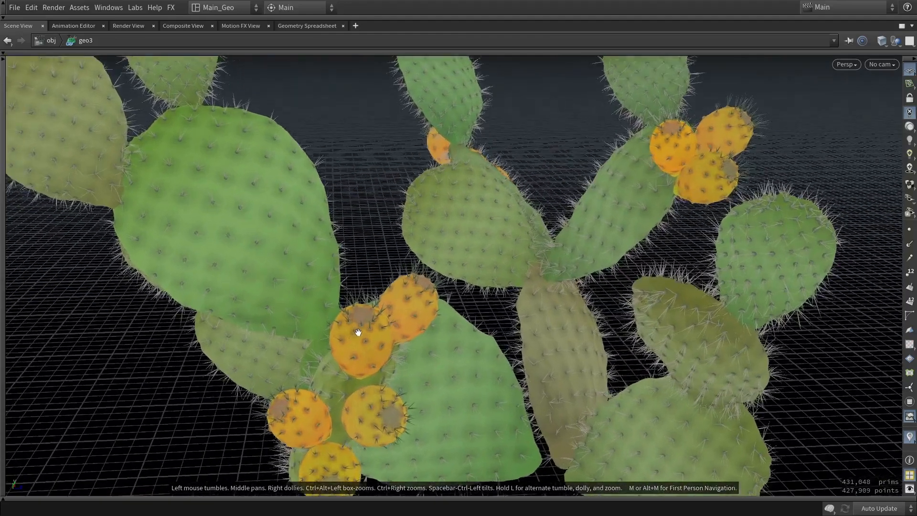
pyautogui.scroll(-5, 358, 332)
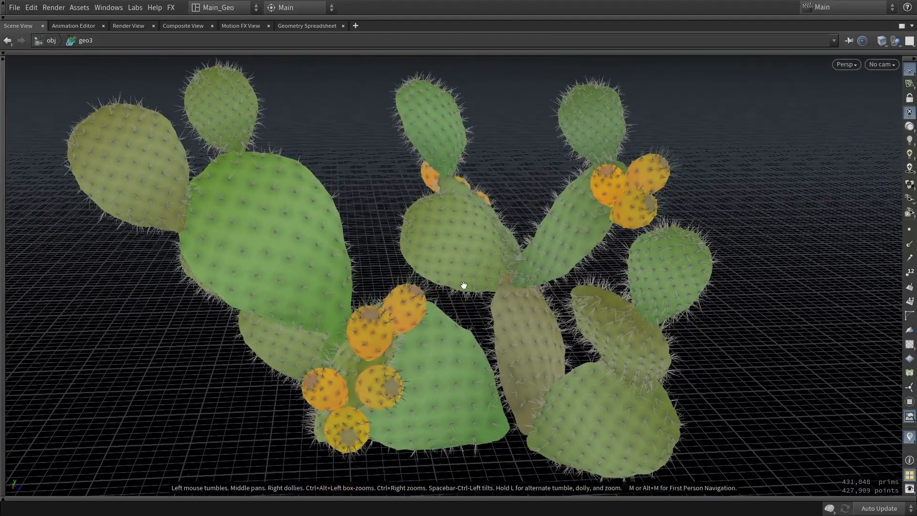
pyautogui.scroll(-1, 463, 285)
pyautogui.scroll(2, 474, 266)
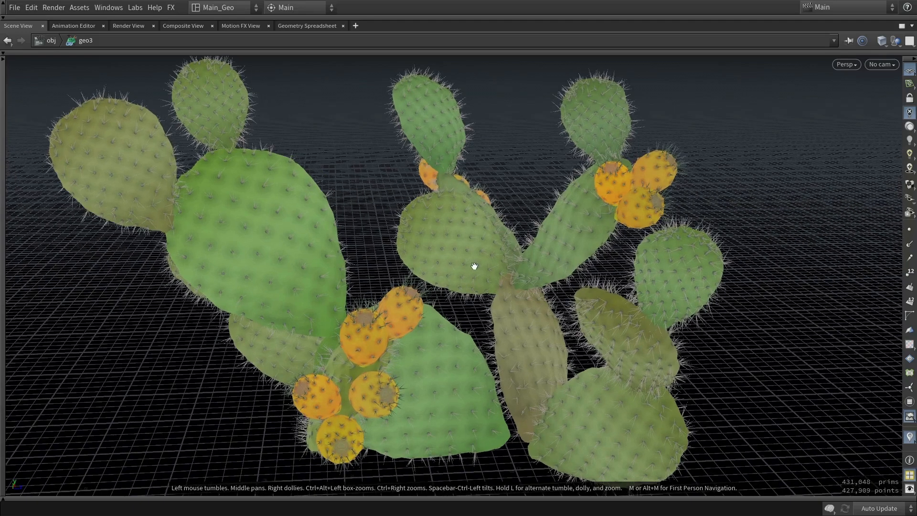
pyautogui.scroll(-1, 474, 266)
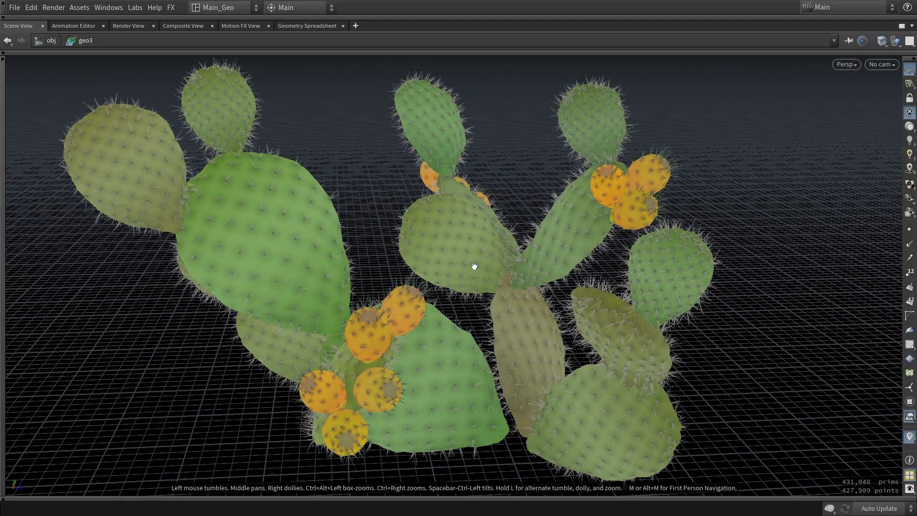